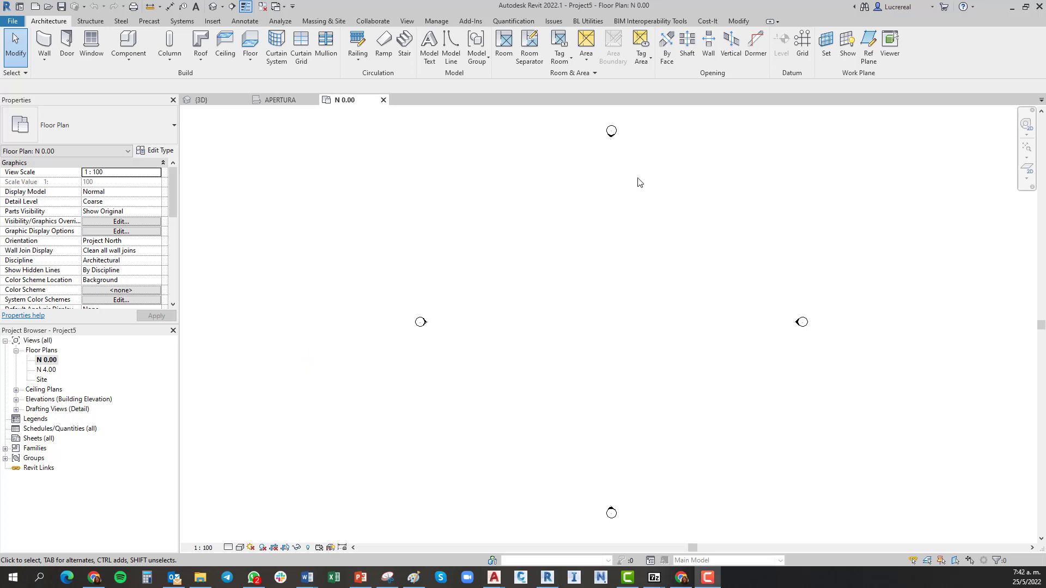
Draw a horizontal grid line across the area between the elevation markers, slightly above its middle.
click(802, 45)
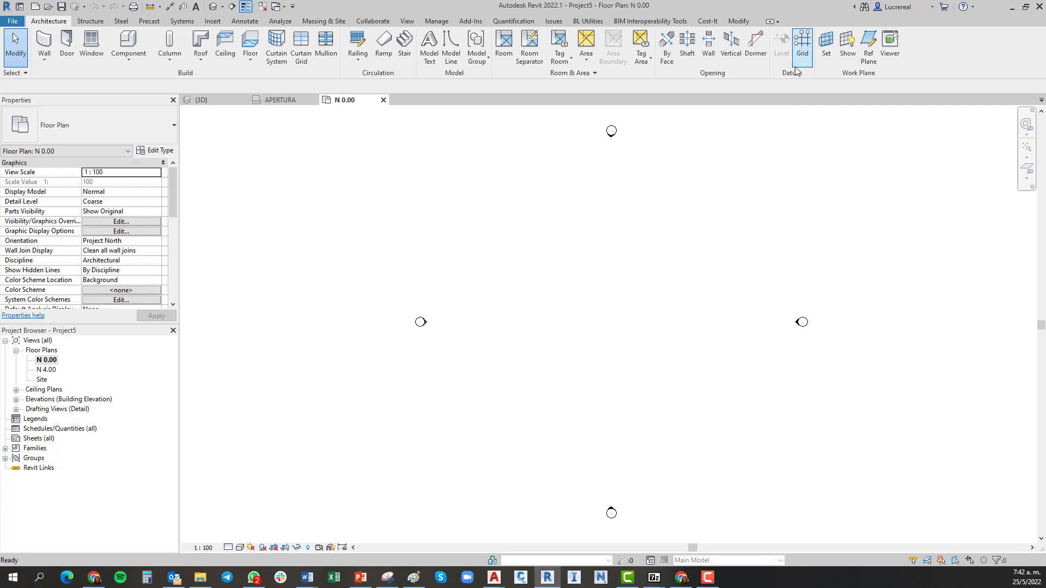
click(486, 260)
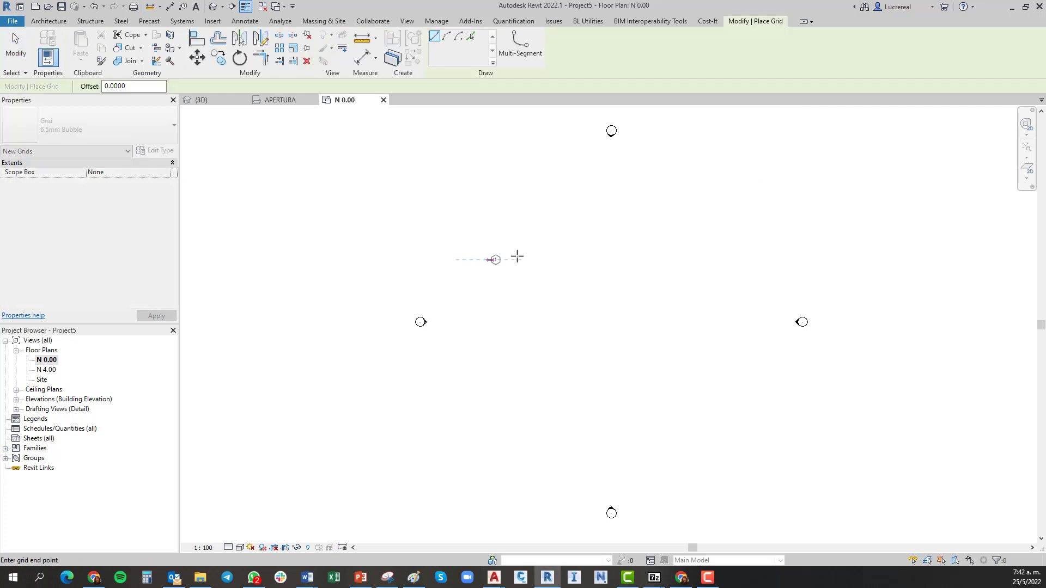
click(714, 260)
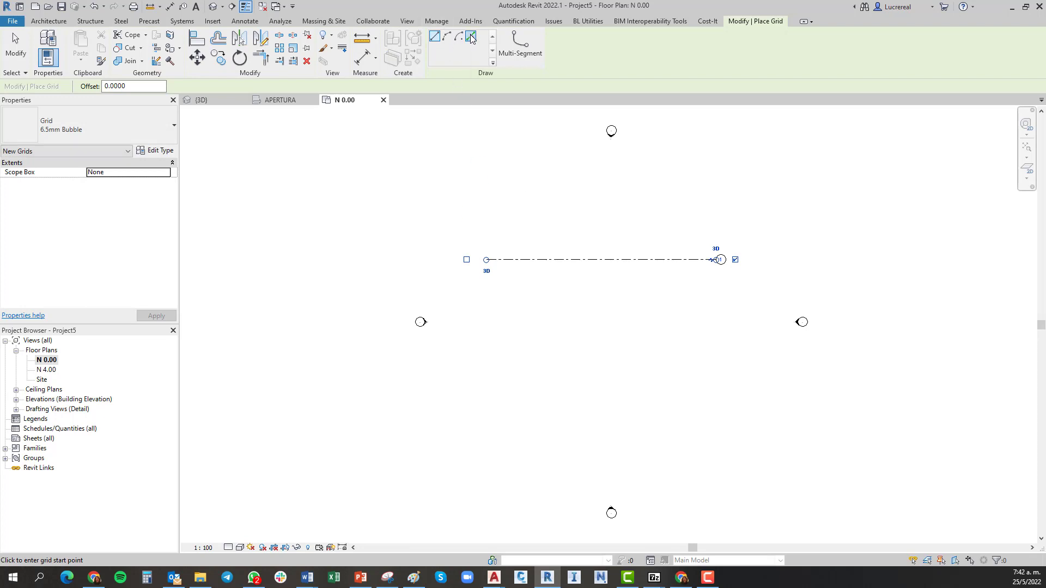
Add two more horizontal grid lines below the first by picking lines with an offset of 5, for grids 1 to 3.
click(472, 38)
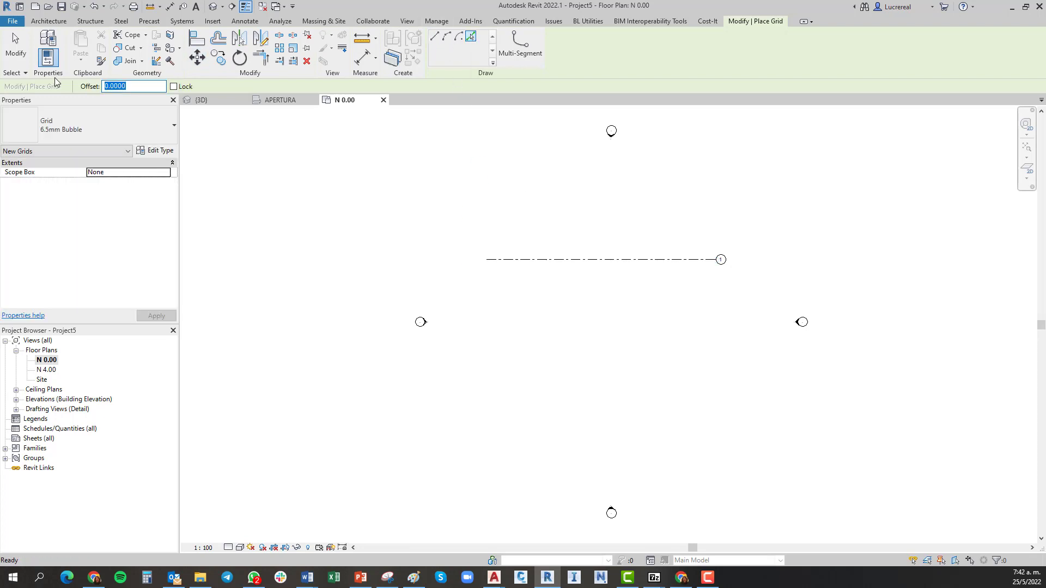
text(5)
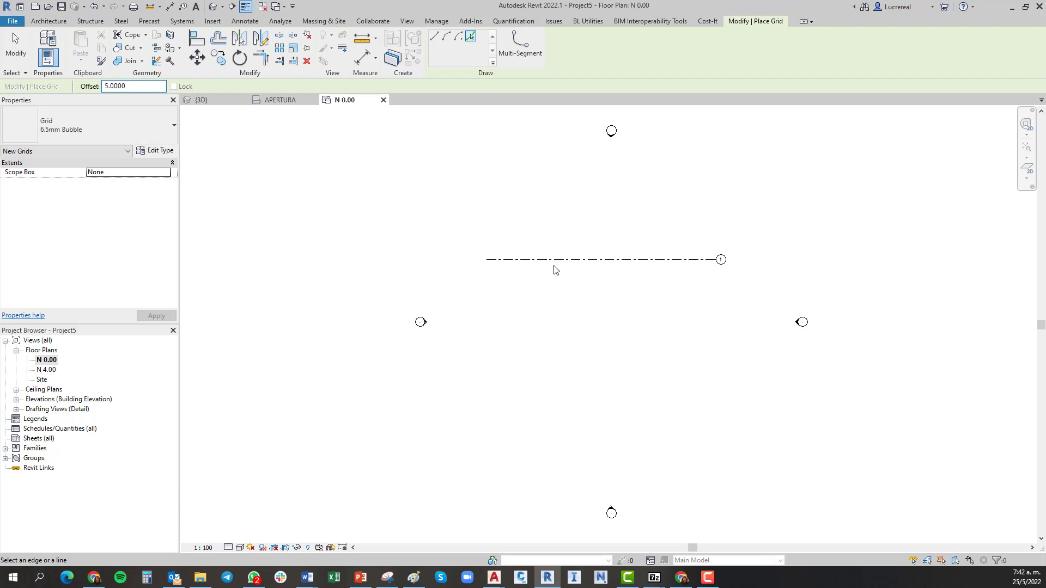
click(556, 271)
click(563, 302)
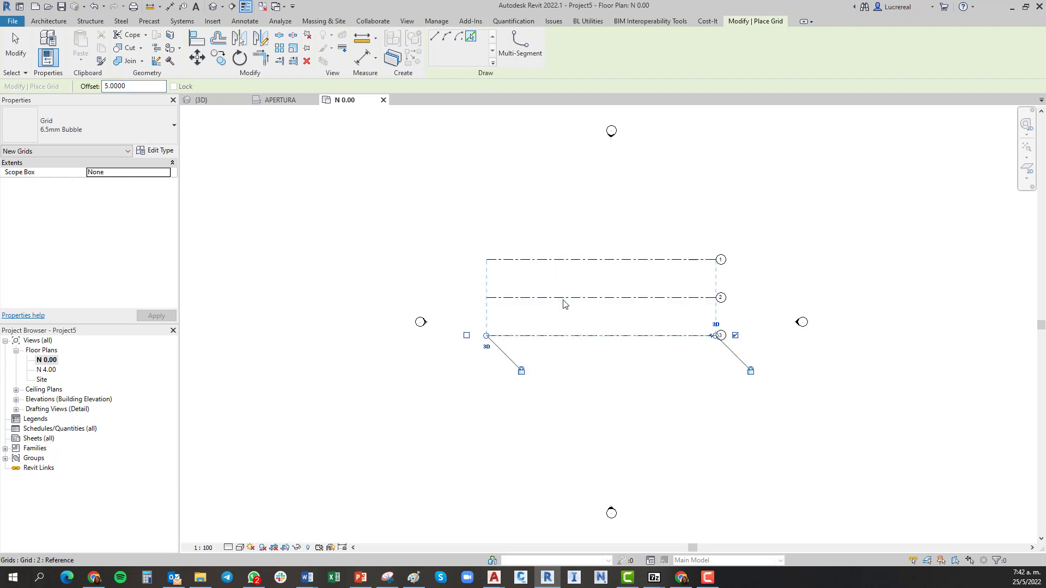
Draw a vertical grid line crossing the three horizontal grids near their left ends, keeping the offset of 5.
click(434, 36)
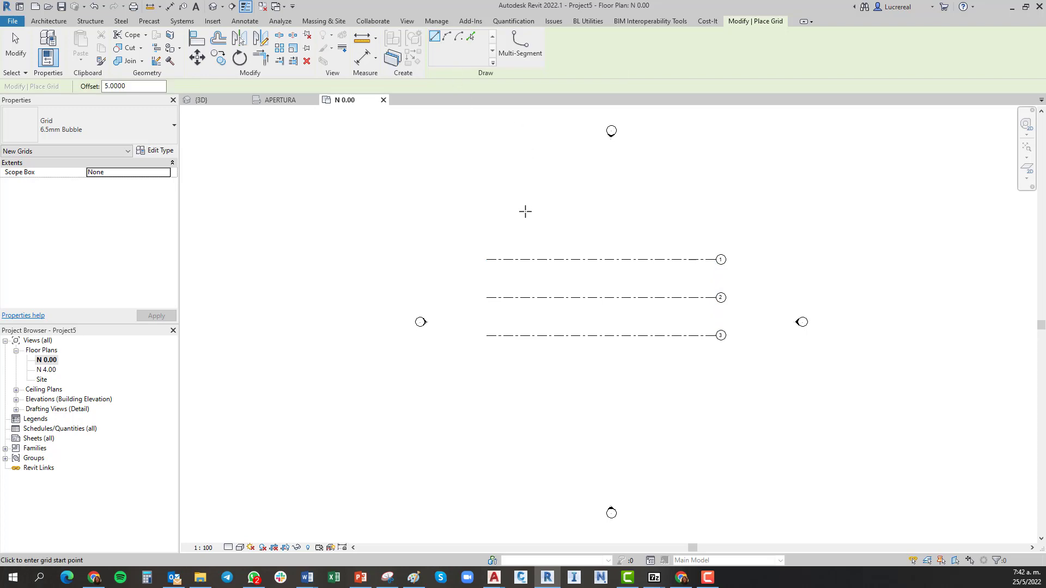
click(525, 207)
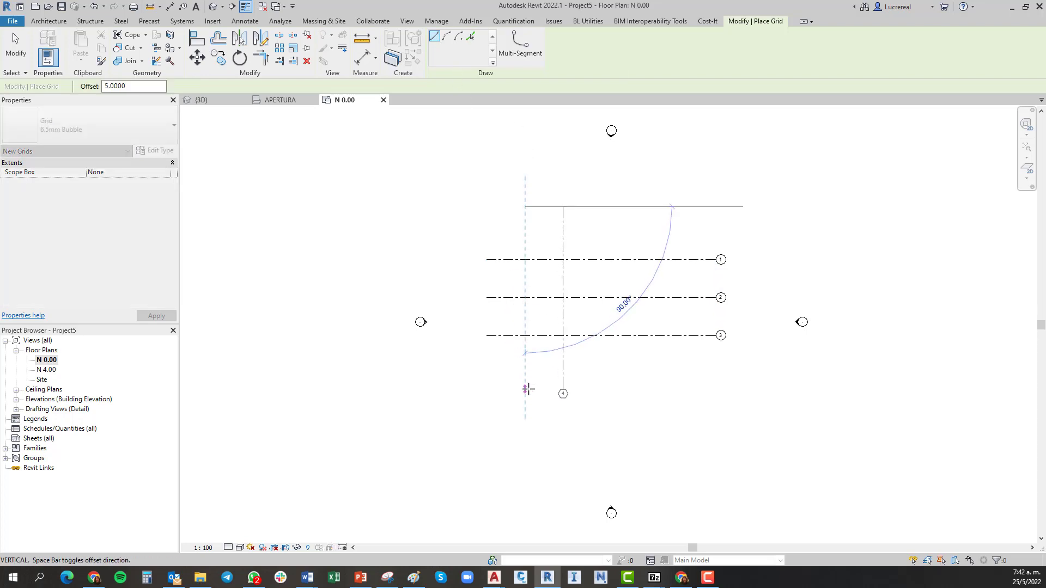
click(526, 389)
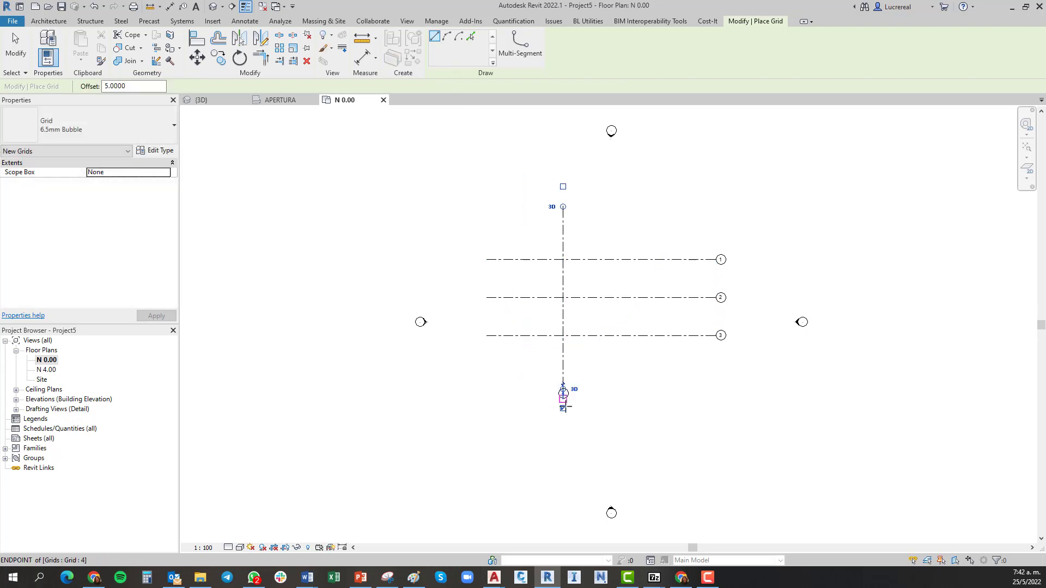
key(Escape)
key(Escape)
Rename the vertical grid line A and move it left, close to the left ends of the horizontal grids.
scroll(581, 398, up, 1)
scroll(581, 398, up, 2)
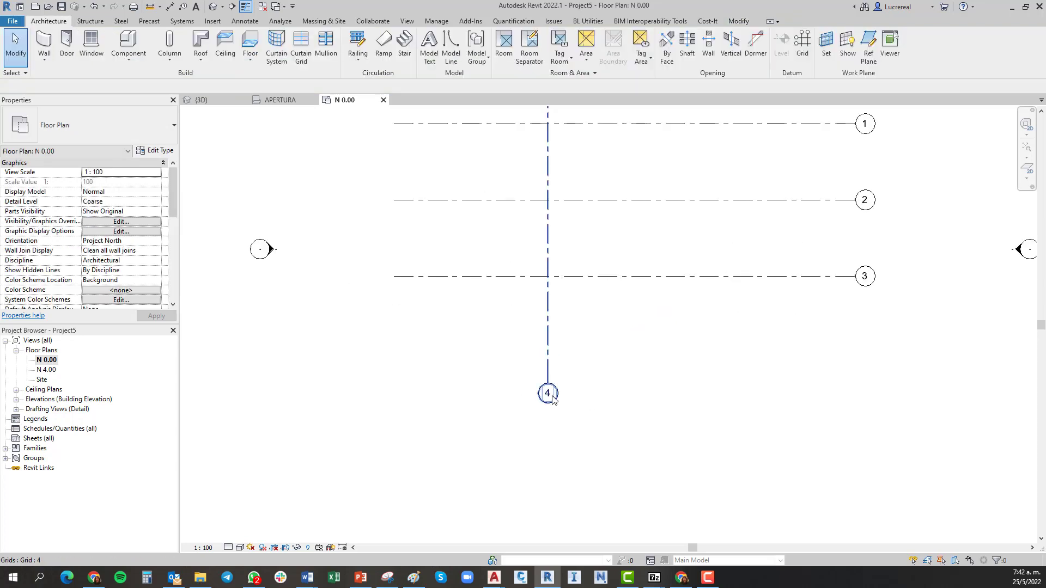
click(550, 397)
click(549, 396)
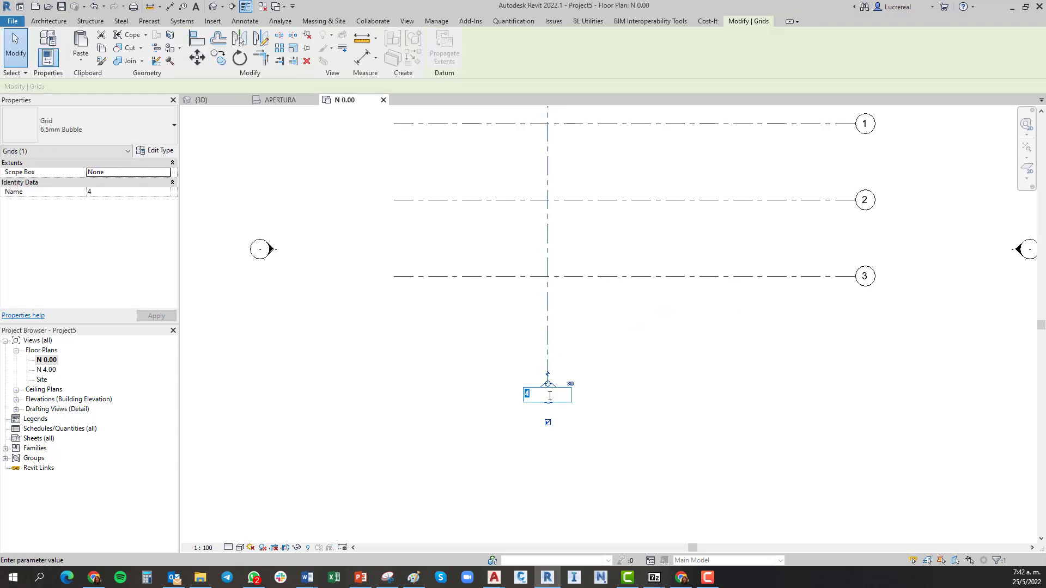
key(Return)
scroll(619, 381, down, 2)
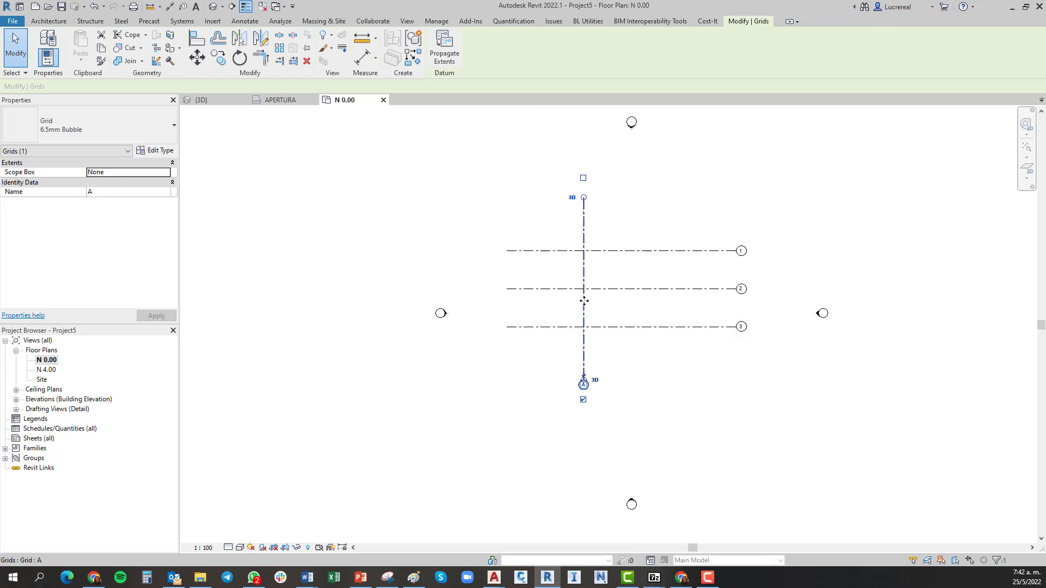
drag(583, 303, 540, 301)
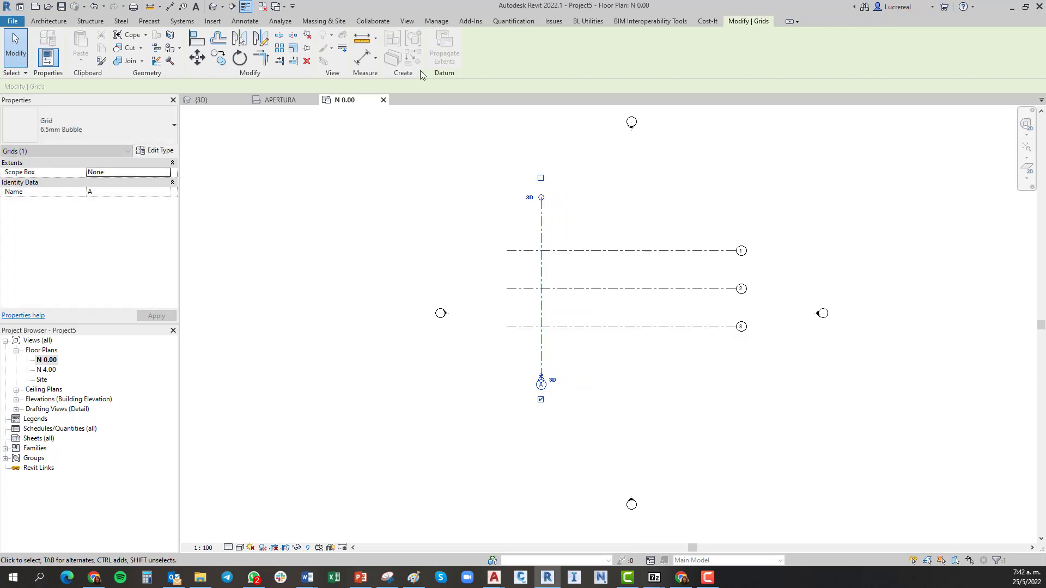
key(Escape)
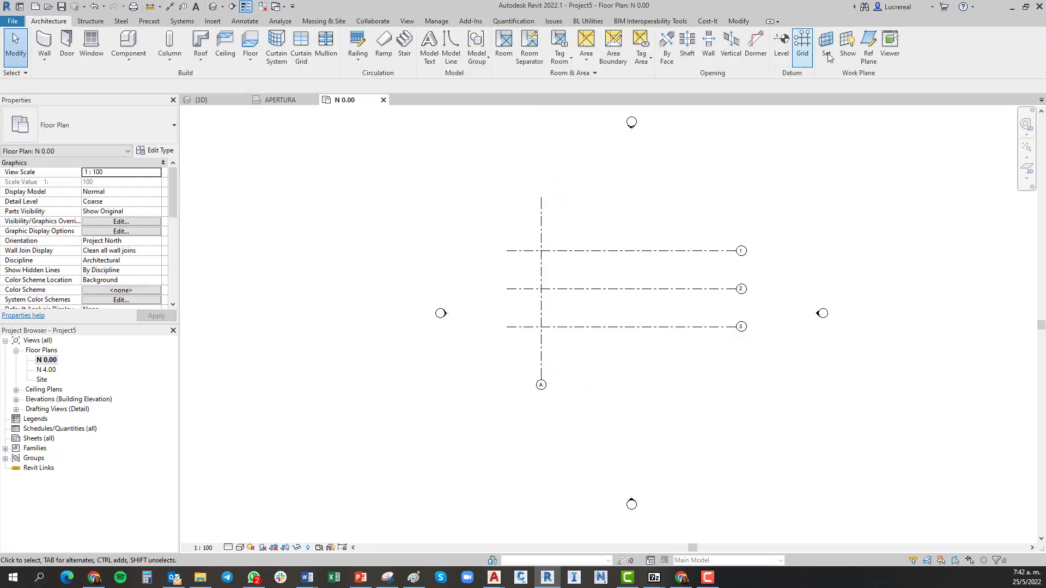
Add vertical grids B, C and D to the right of grid A by picking lines with an offset of 6.
click(803, 40)
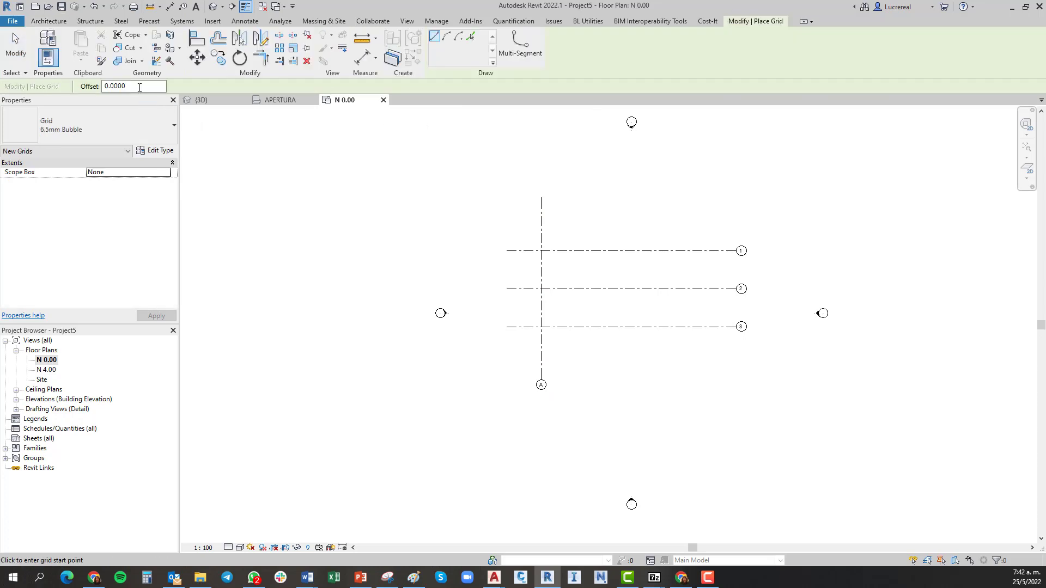
click(470, 36)
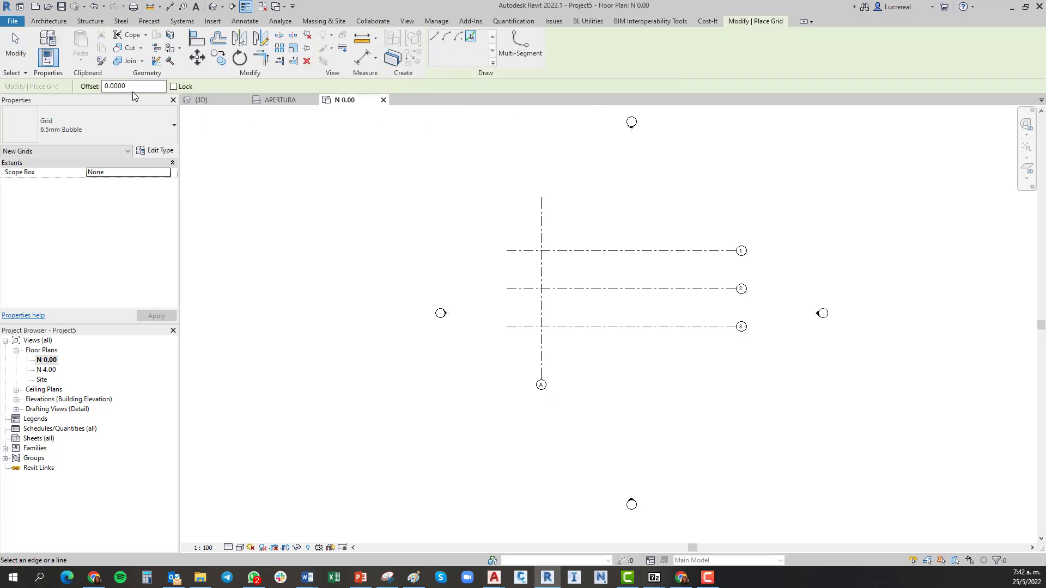
click(139, 84)
drag(139, 84, 81, 76)
text(6)
key(Return)
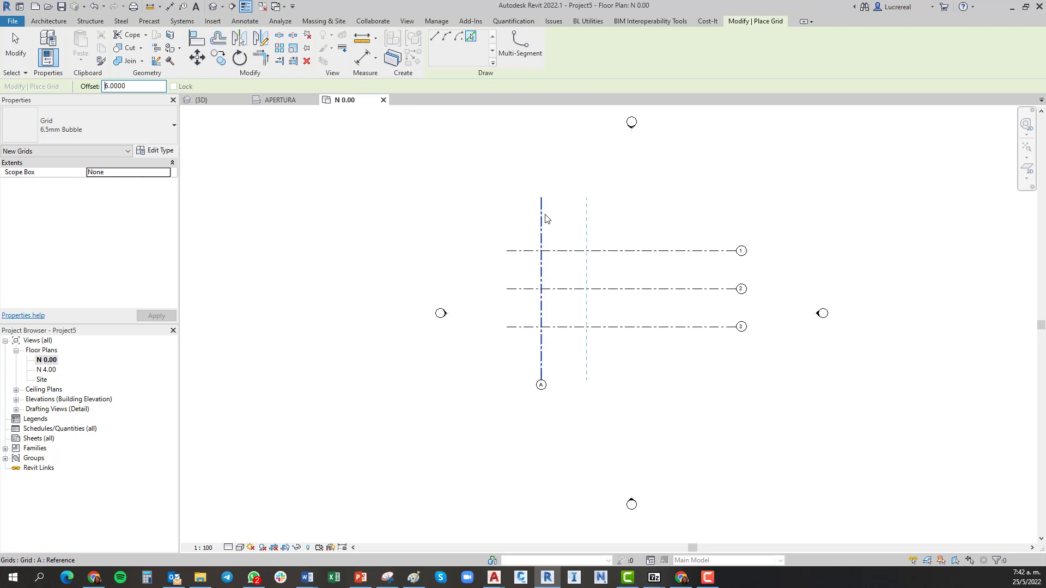
click(544, 217)
click(592, 220)
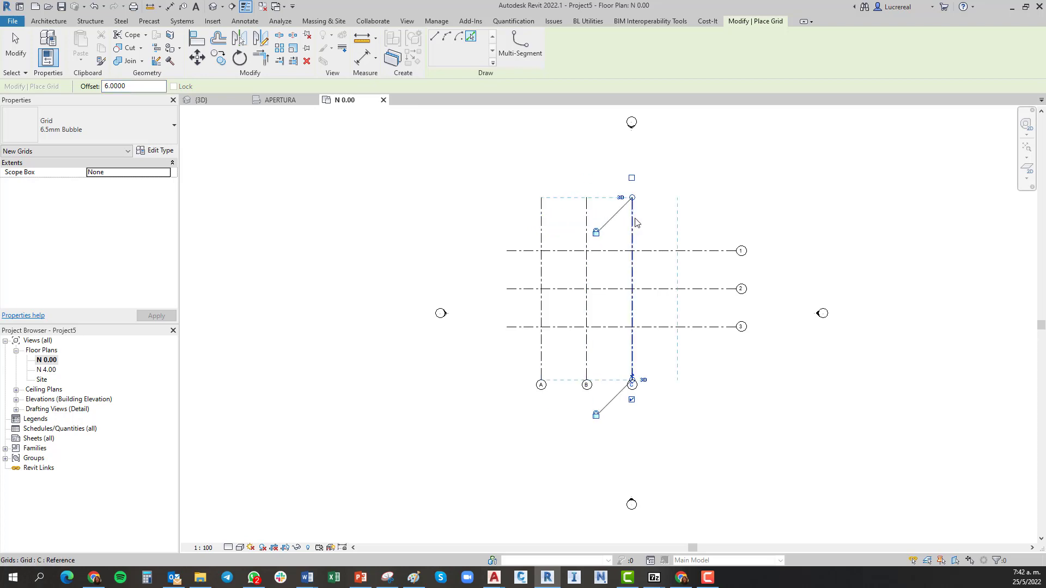
click(635, 222)
key(Escape)
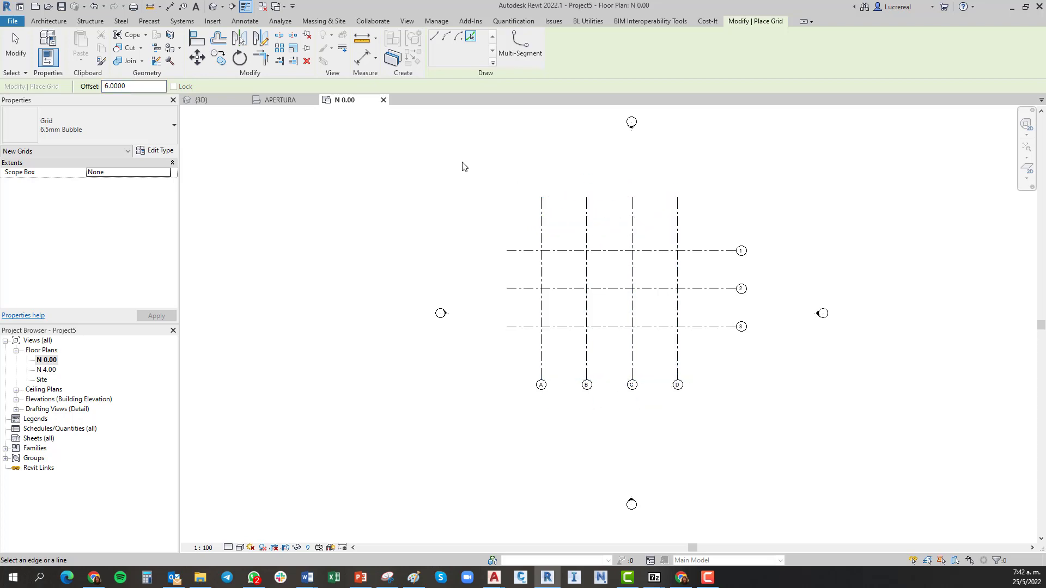
middle_drag(484, 168, 406, 154)
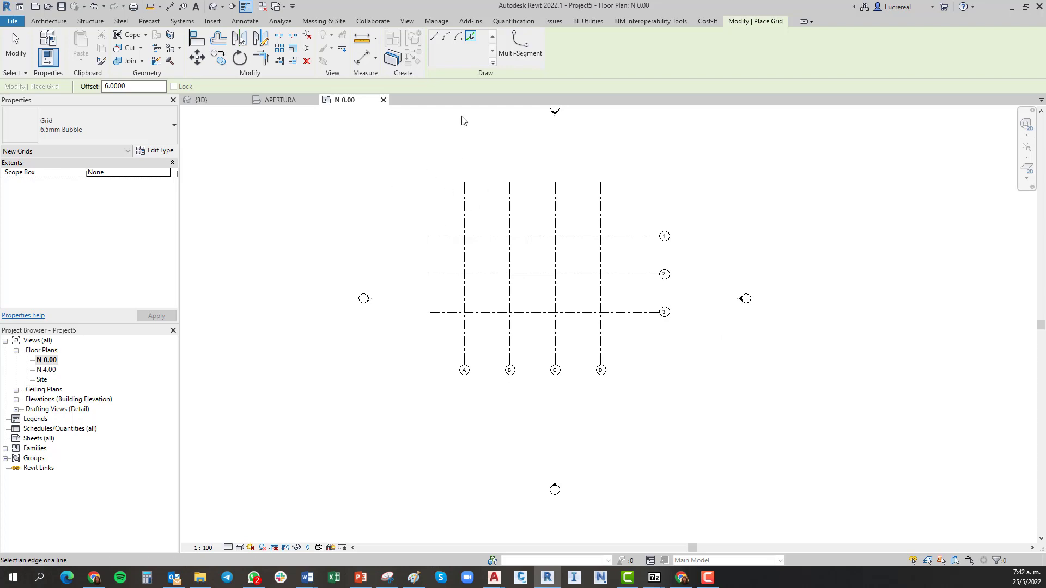
key(Escape)
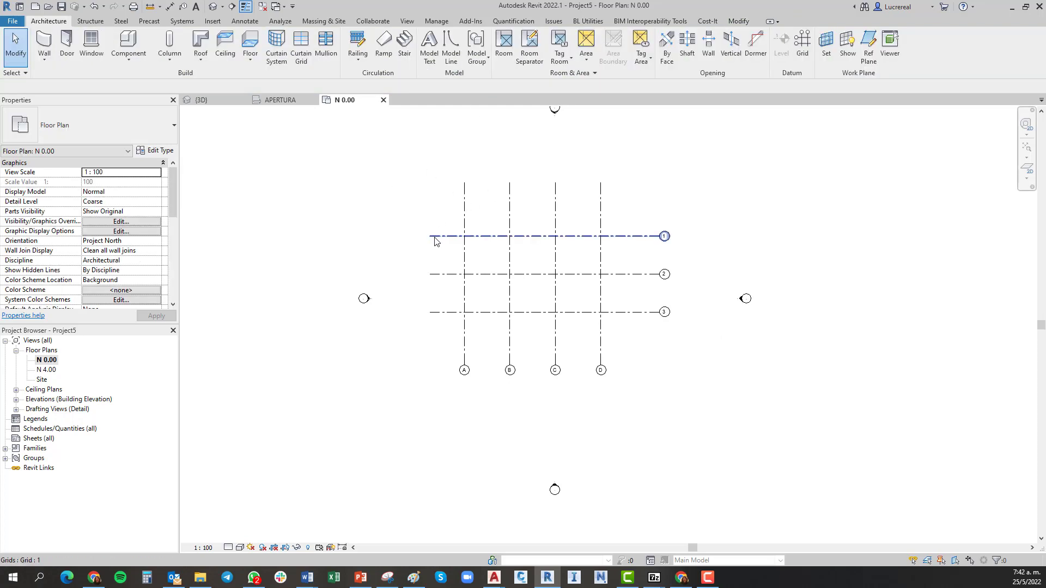
Place vertical UC305x305x97 structural columns with an unconnected height of 4 at every intersection of grids 1–3 and A–D.
scroll(435, 236, up, 1)
scroll(406, 234, up, 1)
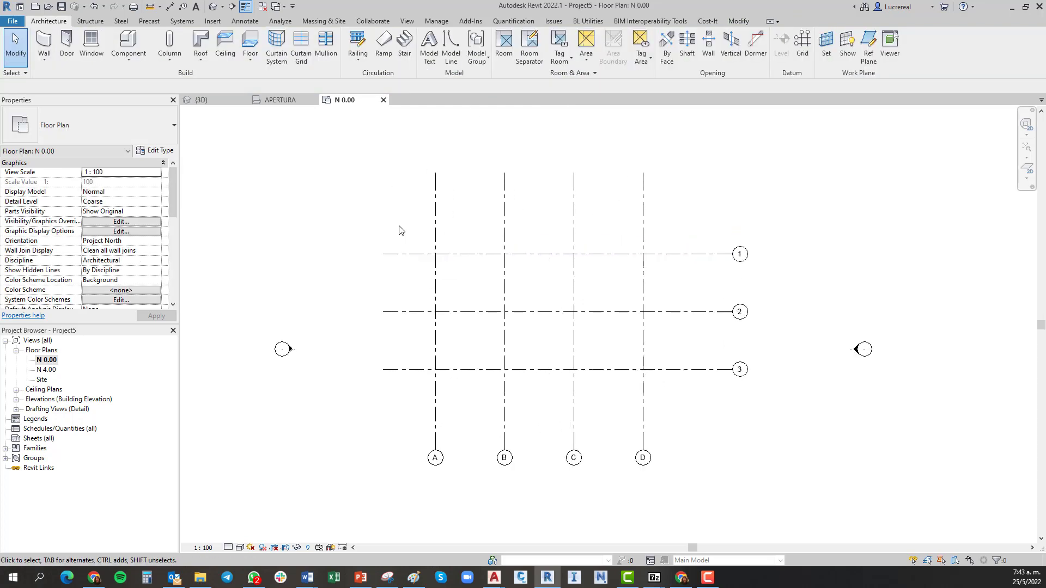
click(91, 22)
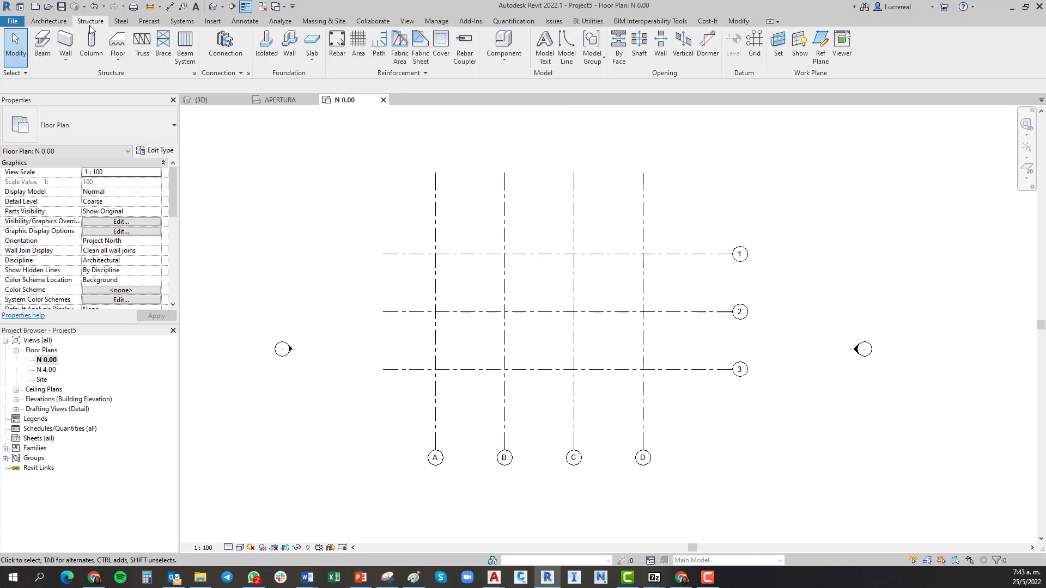
click(91, 42)
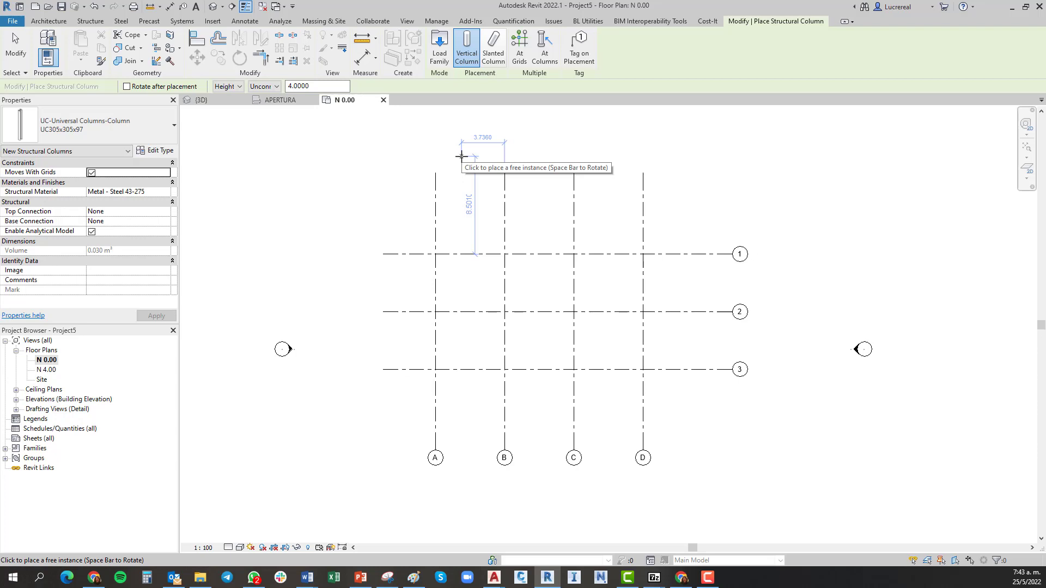
click(519, 39)
drag(672, 231, 406, 400)
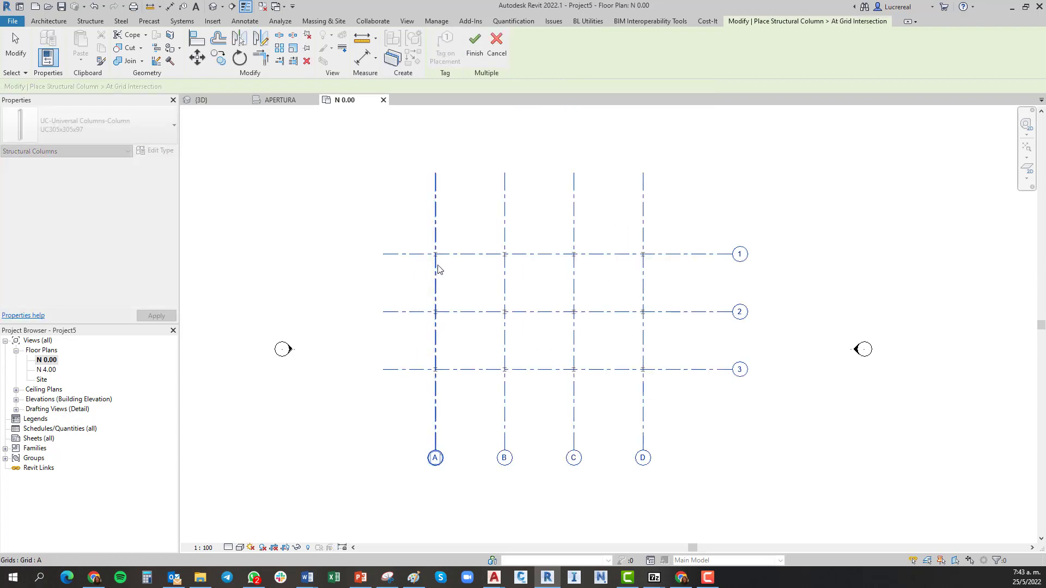
scroll(438, 268, up, 6)
scroll(442, 264, up, 1)
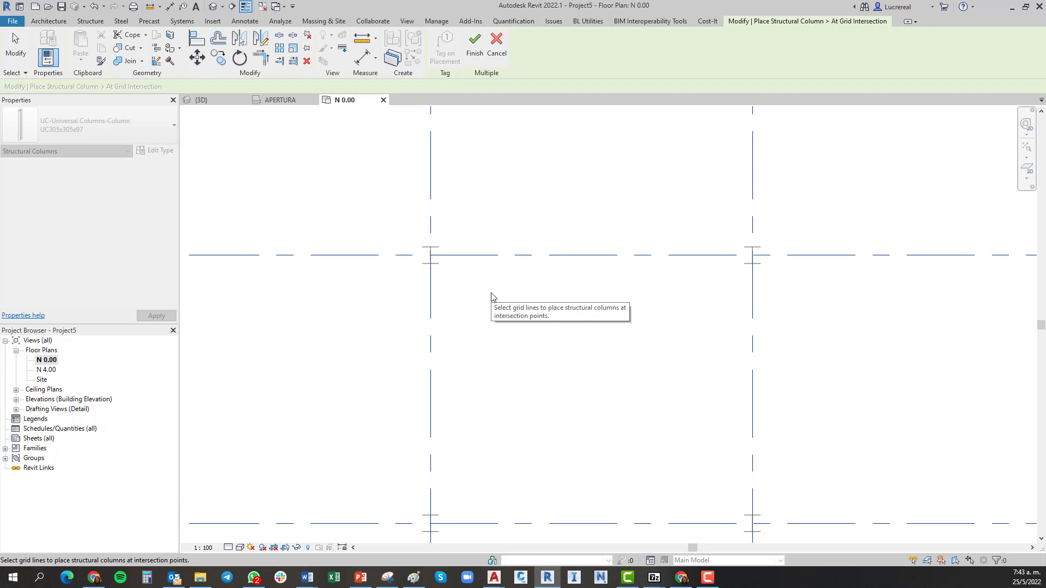
key(space)
key(space)
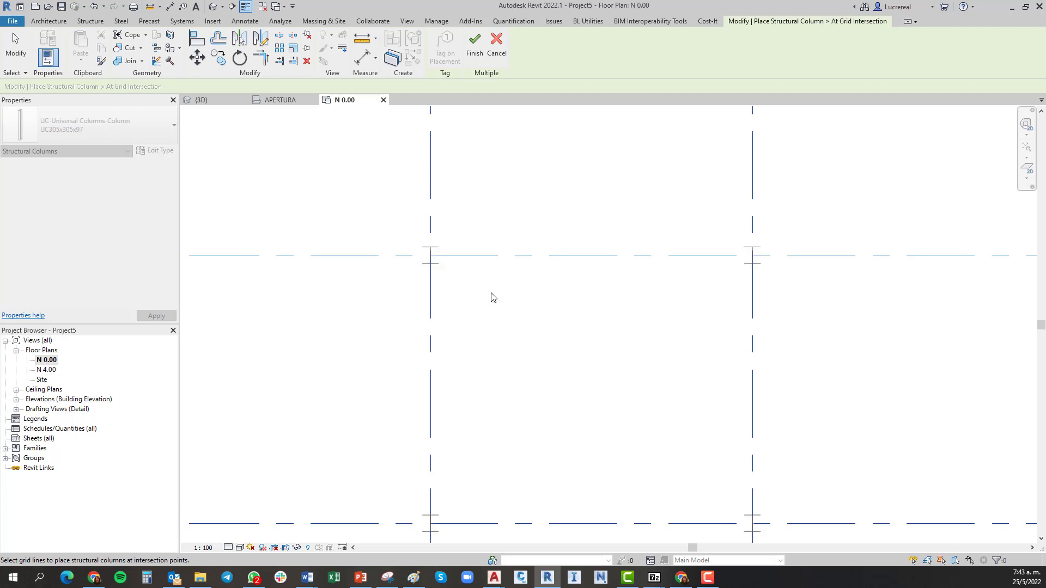
scroll(491, 297, down, 5)
middle_drag(490, 297, 447, 289)
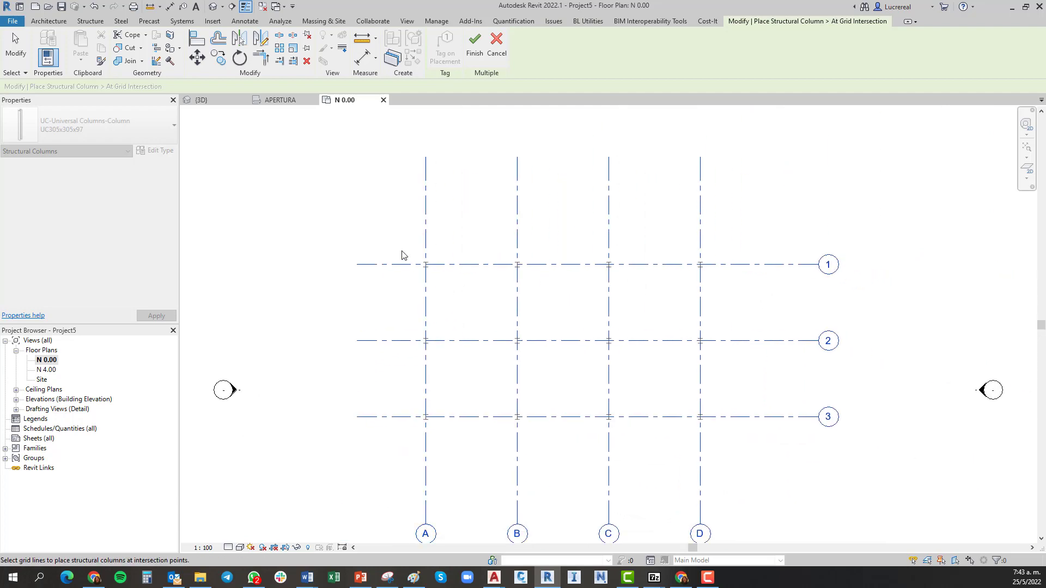
click(473, 46)
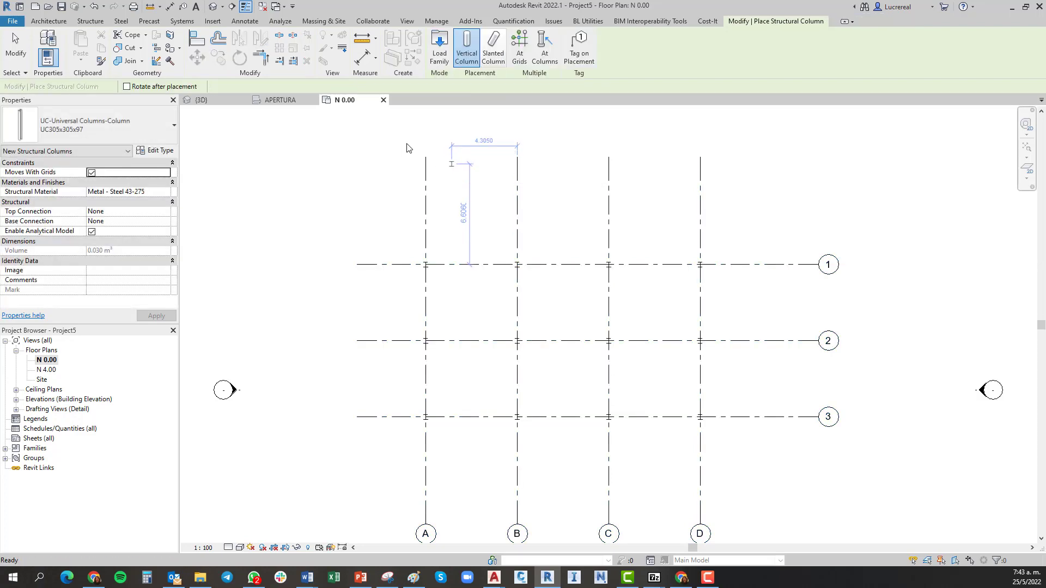
key(Escape)
Open the default 3D view and try moving grid line A together with its columns.
click(214, 7)
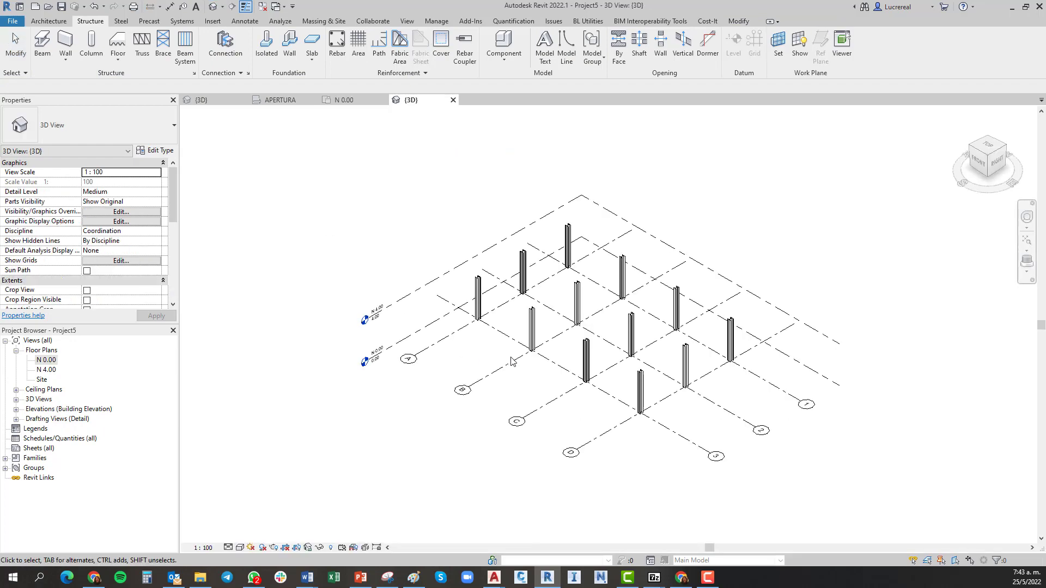
shift+middle_drag(466, 439, 488, 461)
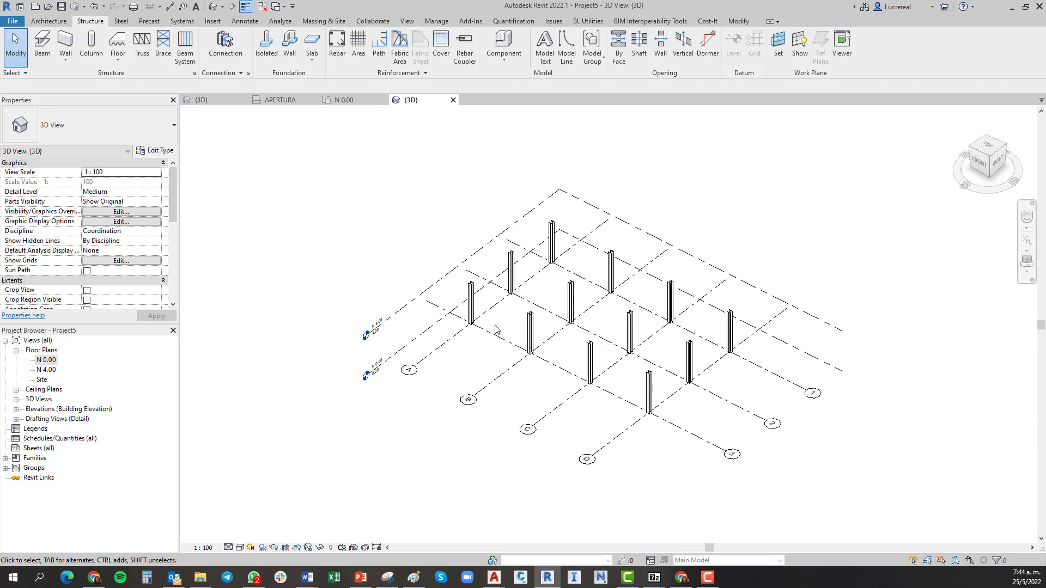
scroll(471, 333, up, 4)
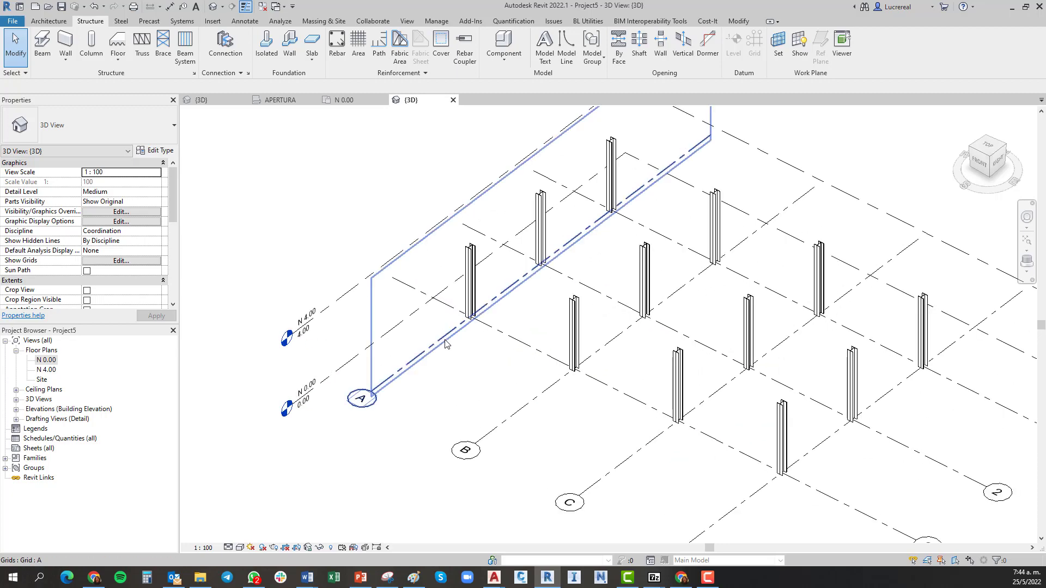
click(445, 342)
drag(446, 342, 439, 394)
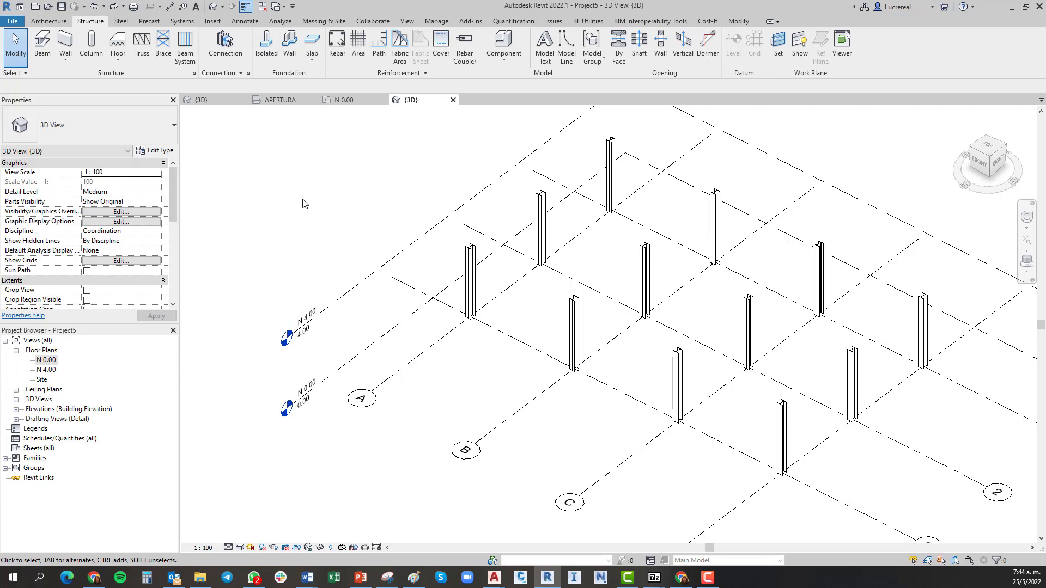
Open the N 4.00 floor plan, focused on the column grid.
click(48, 370)
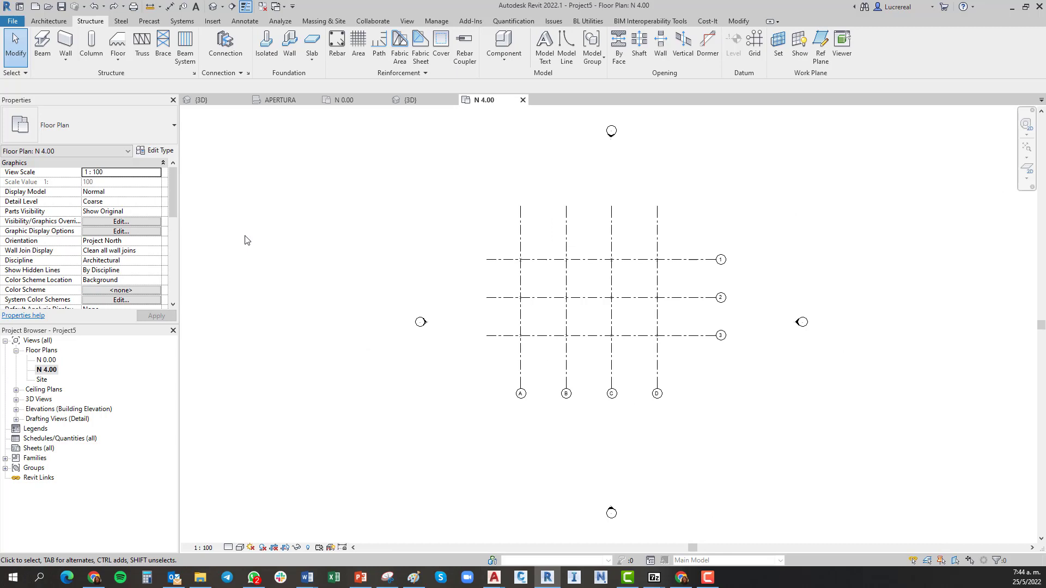
scroll(632, 336, up, 4)
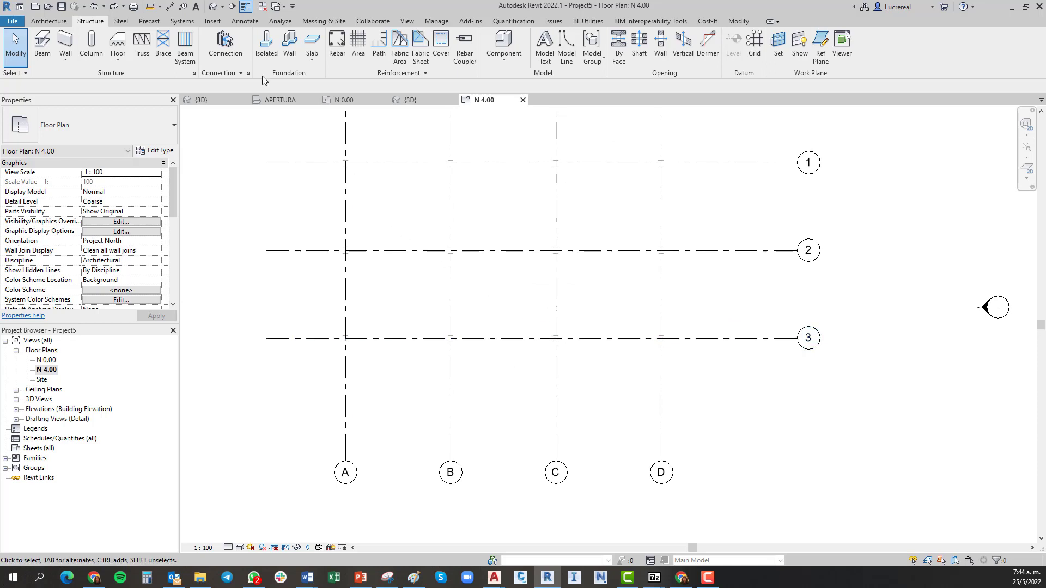
Start placing structural beams on level N 4.00 with the UB-Universal Beams type UB305x165x40.
click(42, 43)
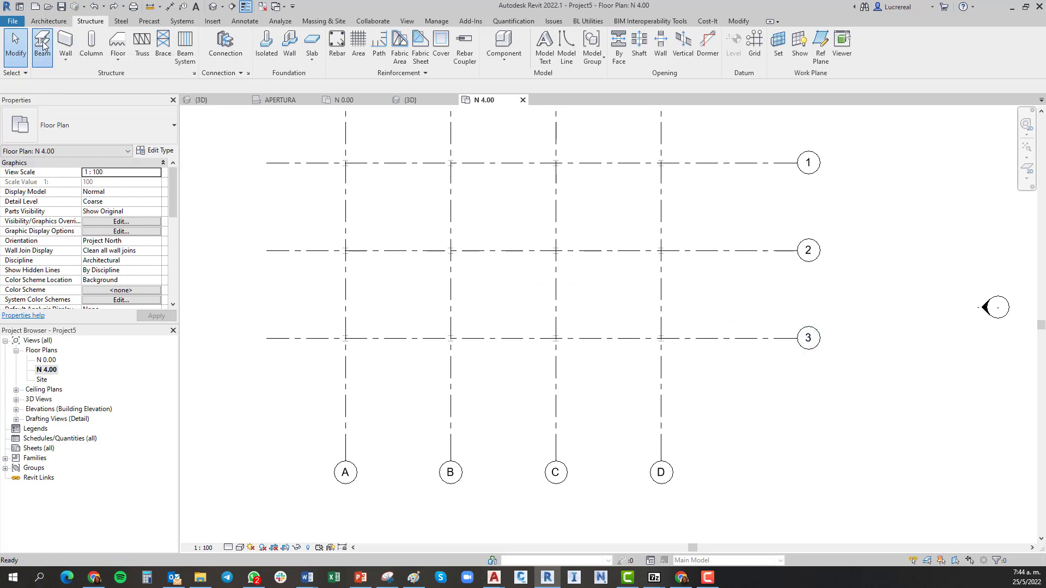
click(146, 124)
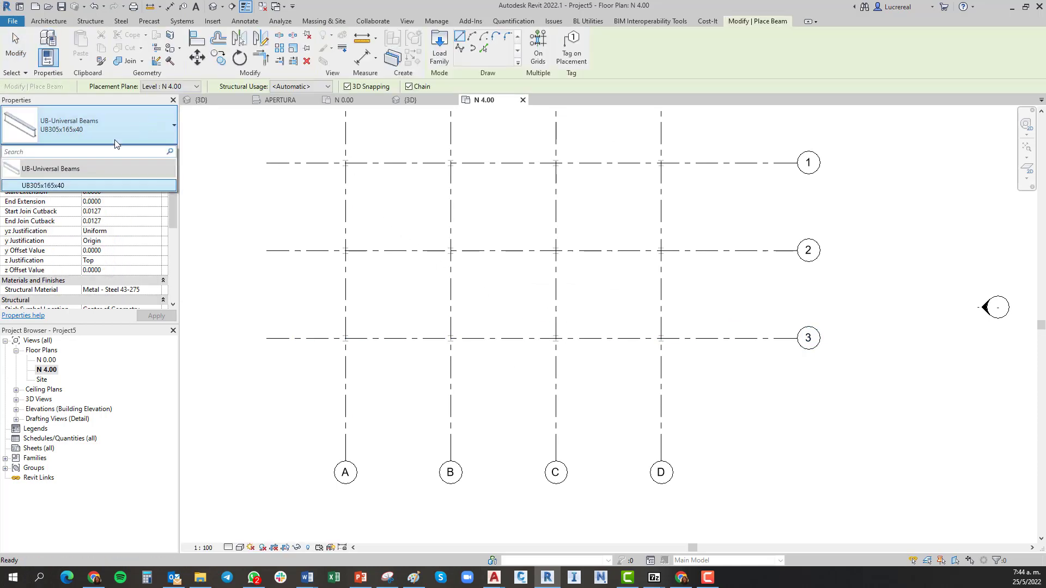
click(60, 186)
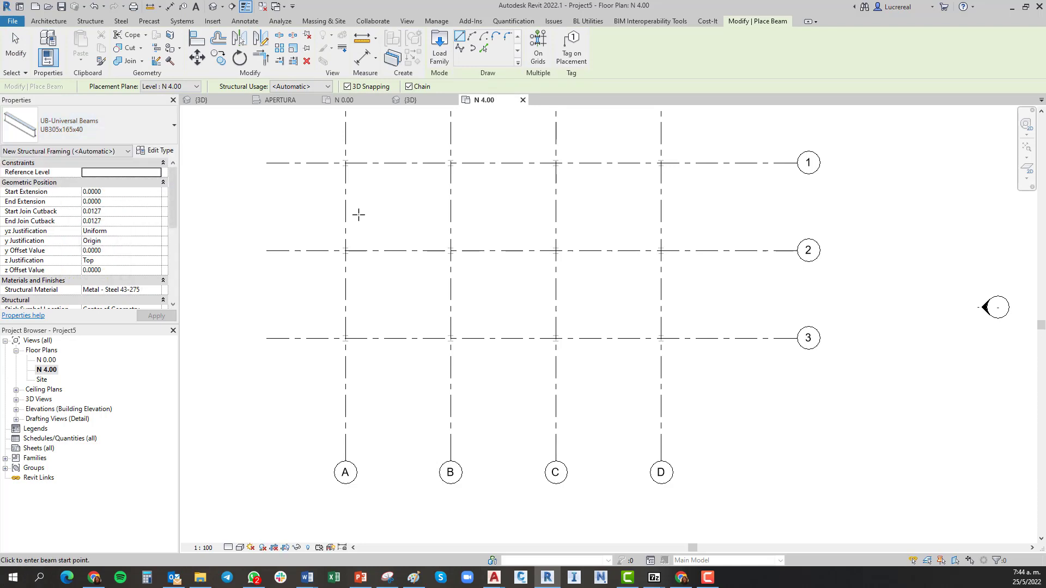
scroll(361, 162, up, 5)
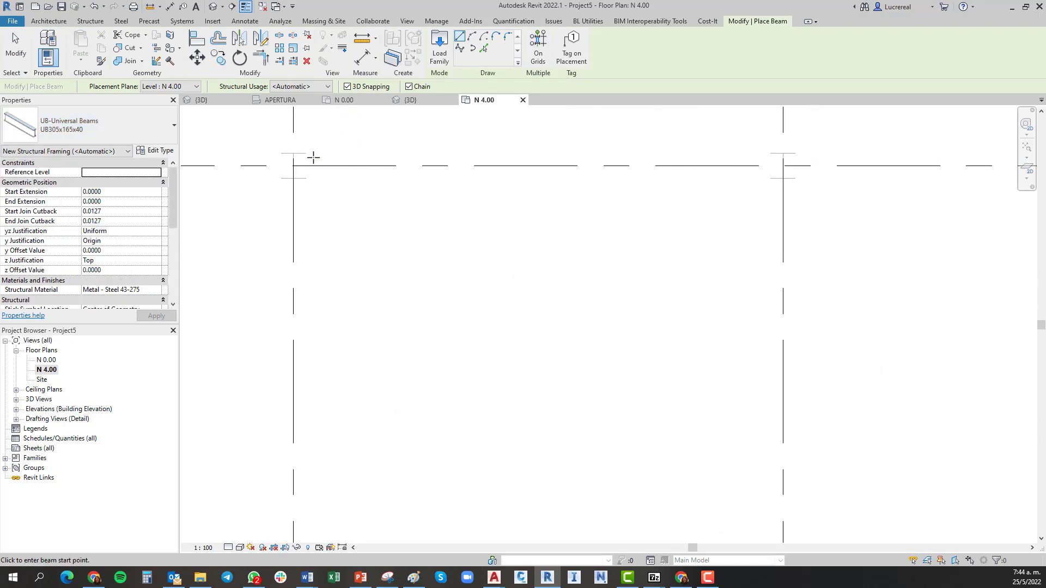
click(293, 165)
scroll(294, 163, down, 4)
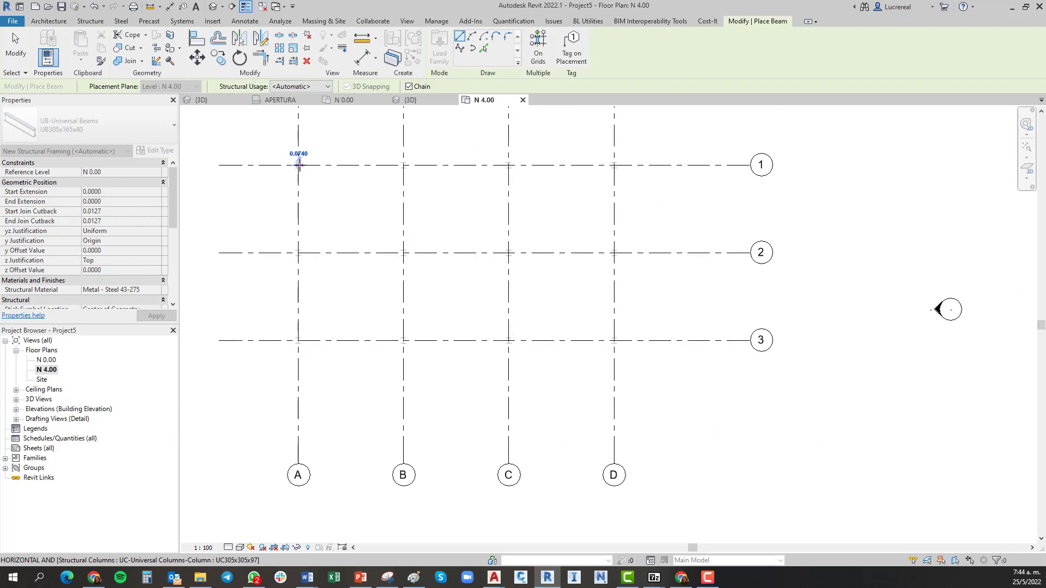
scroll(614, 165, up, 4)
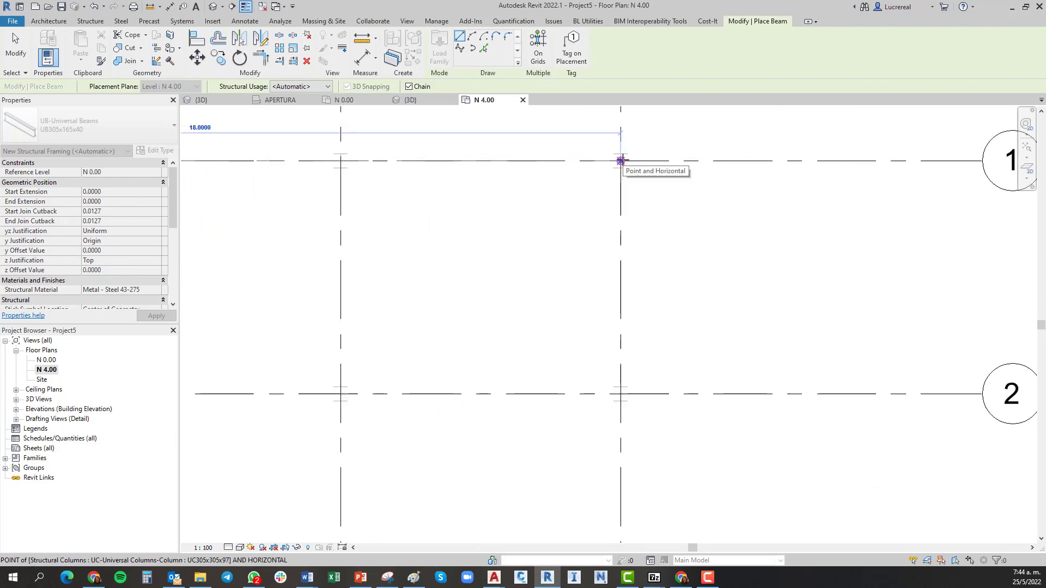
scroll(445, 163, down, 2)
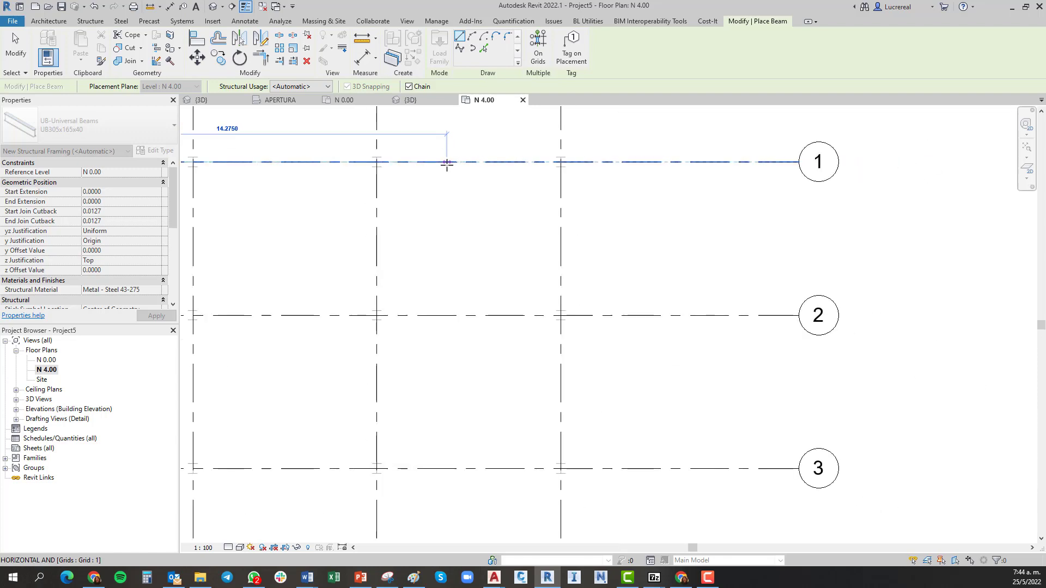
scroll(449, 164, down, 2)
middle_drag(456, 169, 571, 198)
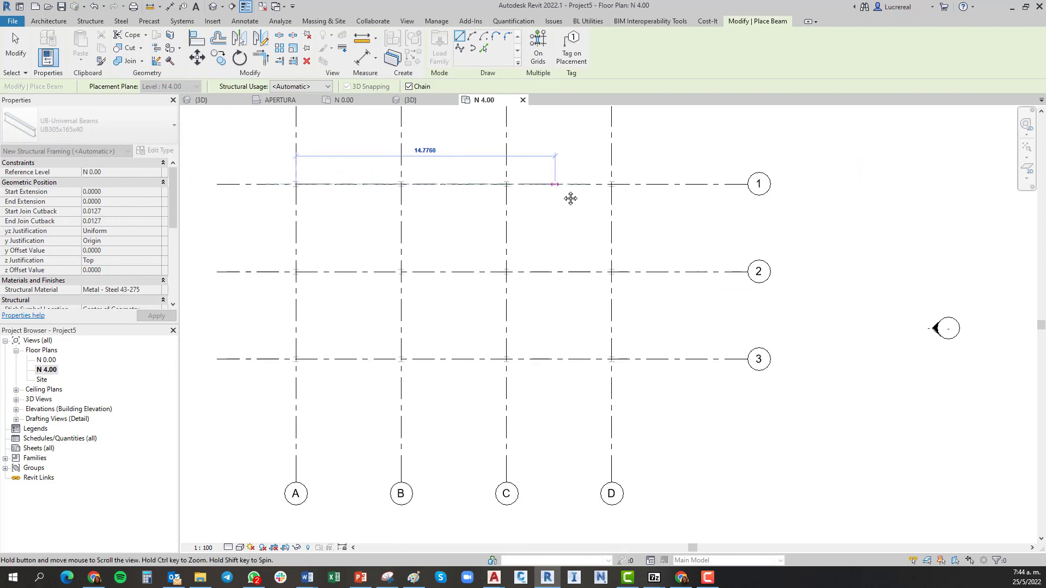
key(Escape)
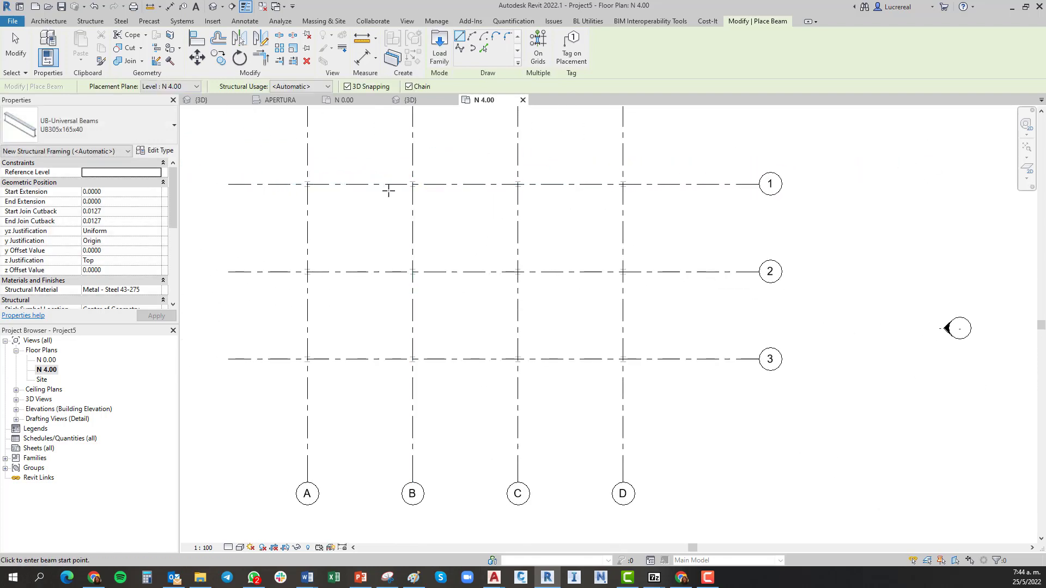
Place beams between the columns along grid line 1 with the On Grids option and view them in 3D.
click(537, 54)
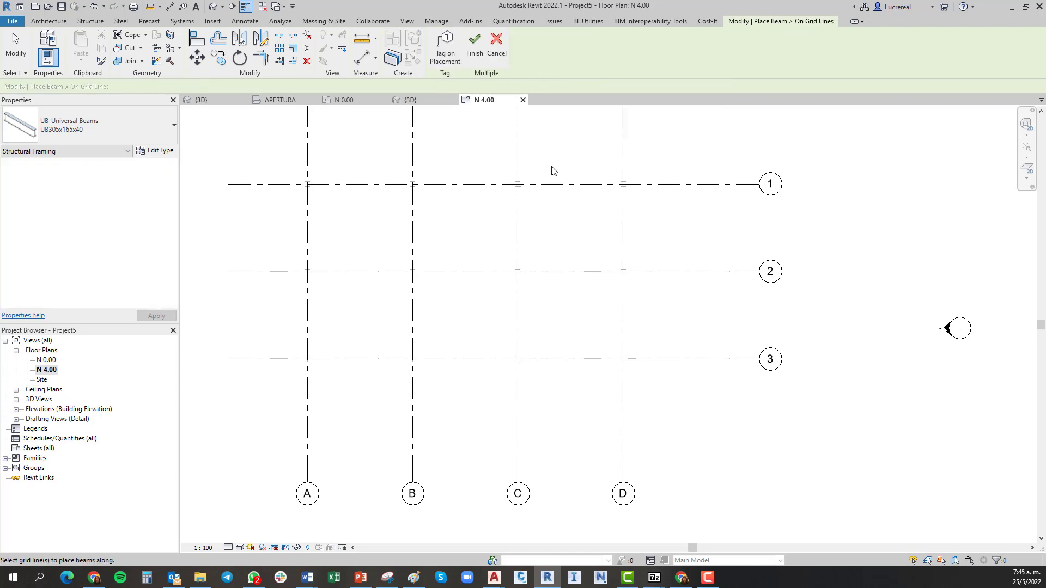
click(551, 184)
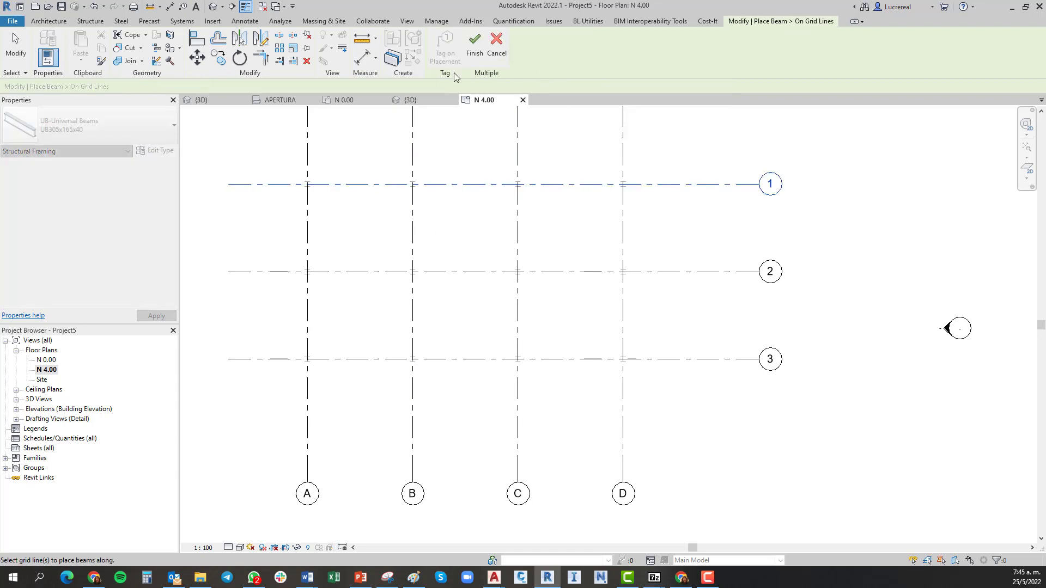
click(474, 46)
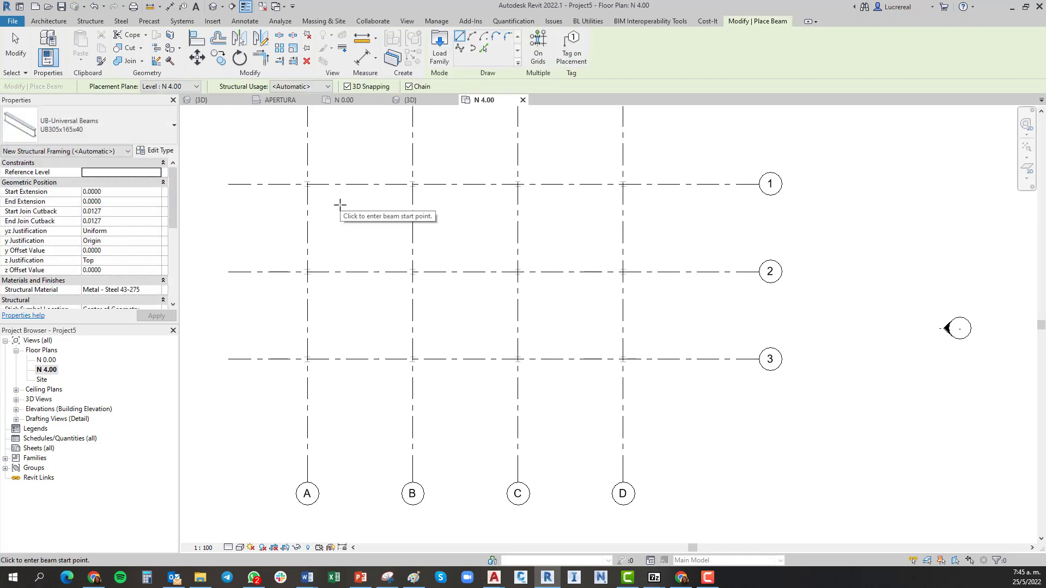
click(213, 8)
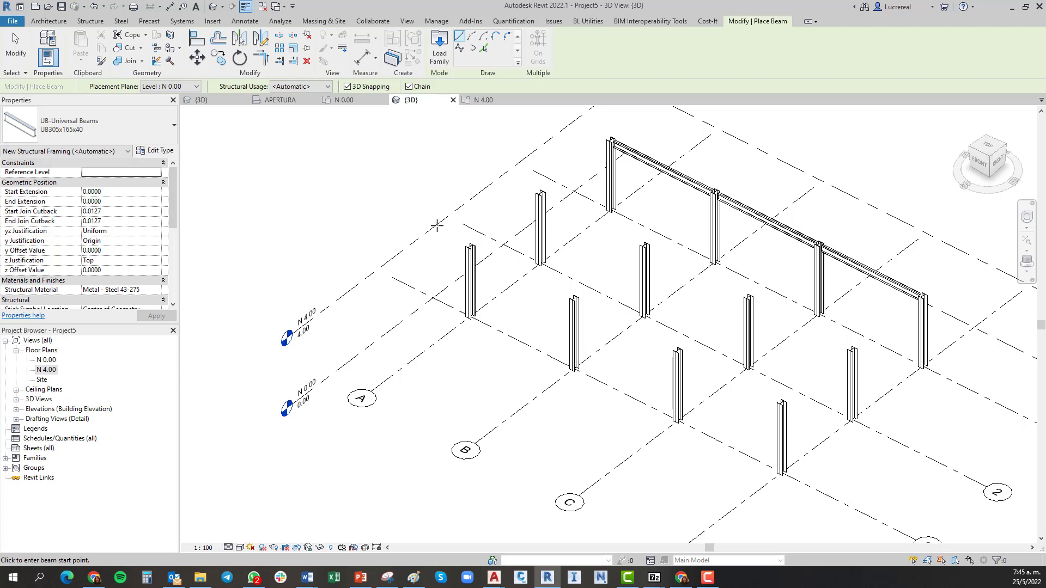
In the N 4.00 floor plan's view range, set the bottom and the view depth level to Unlimited.
click(48, 369)
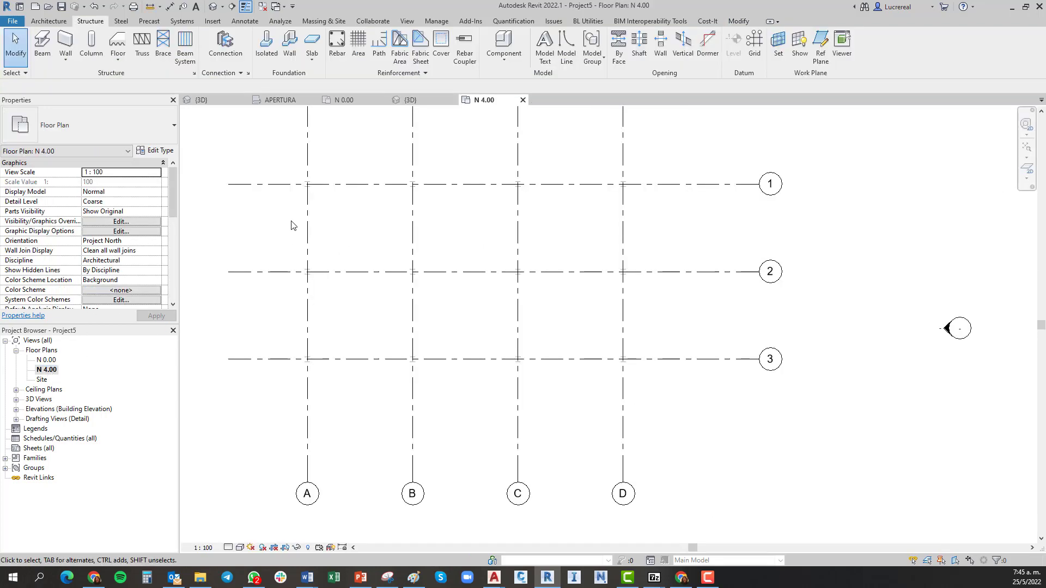
scroll(315, 292, up, 3)
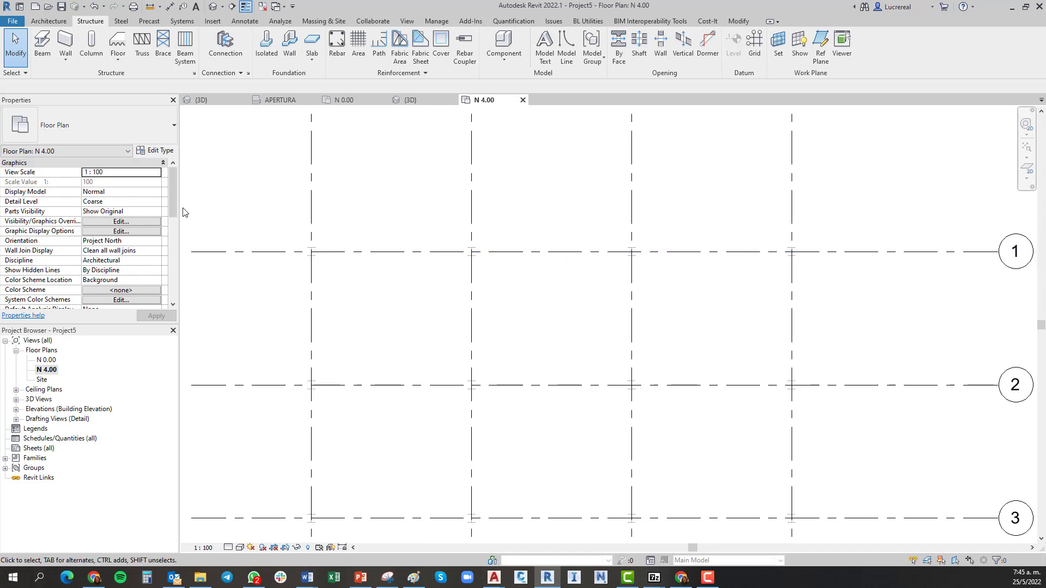
drag(174, 201, 167, 263)
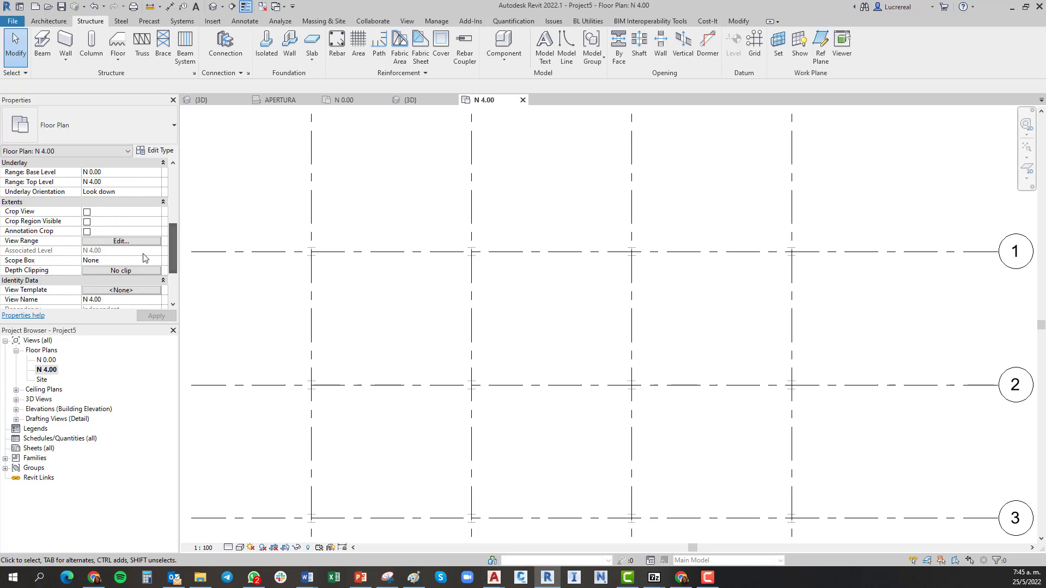
click(140, 241)
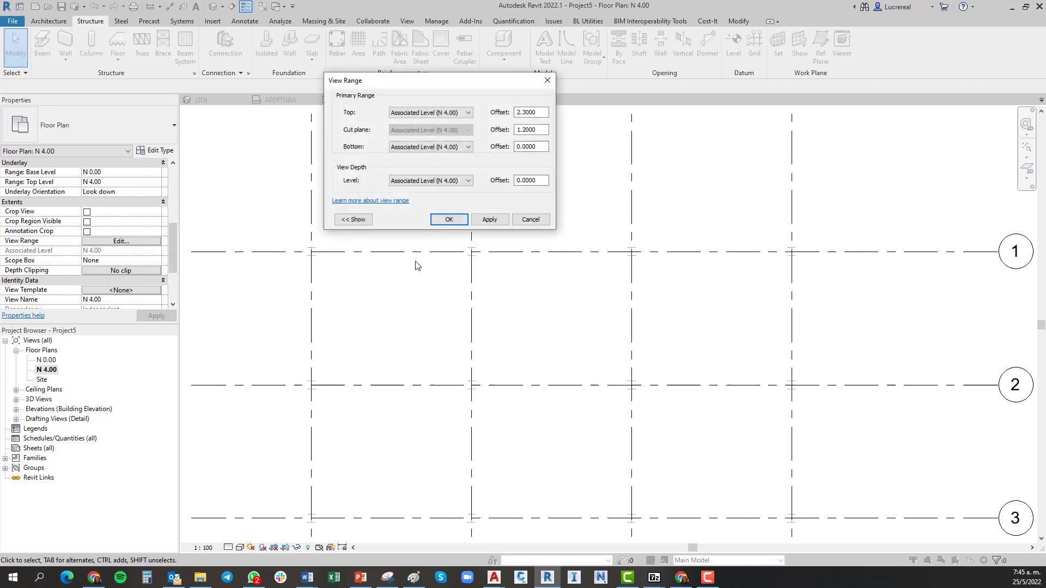
click(468, 180)
click(429, 205)
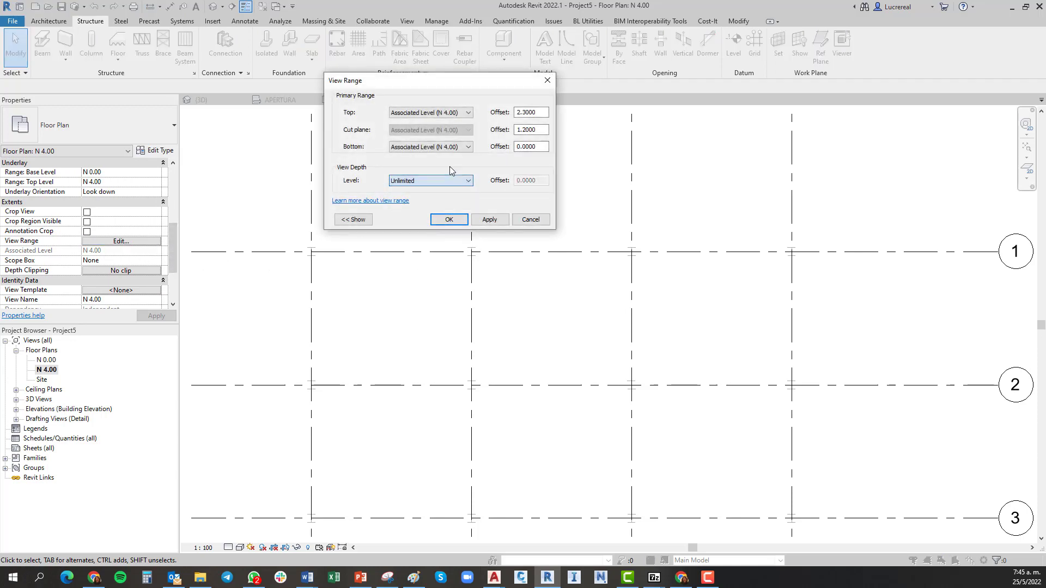
click(467, 146)
click(429, 171)
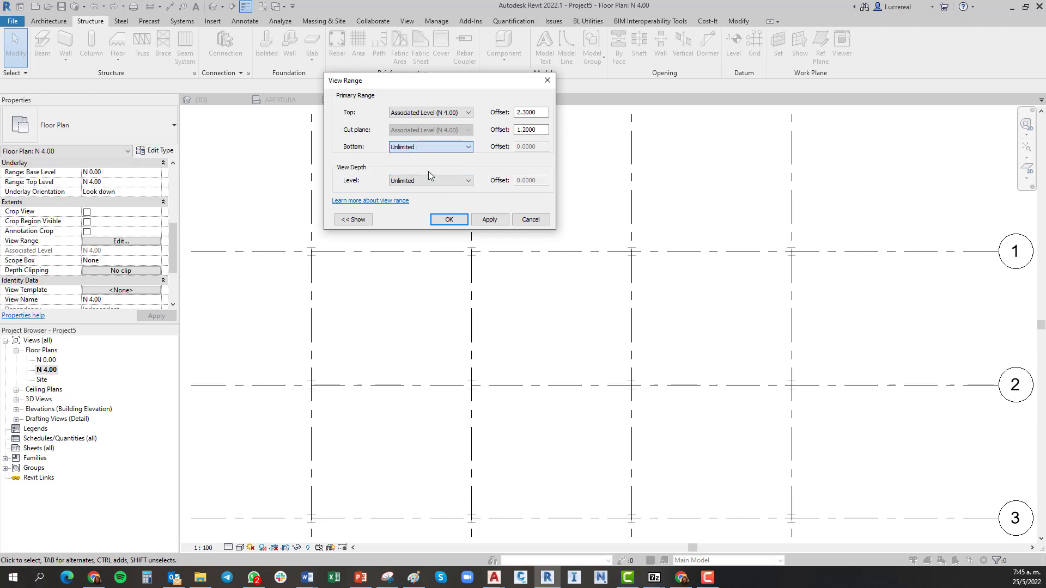
click(449, 219)
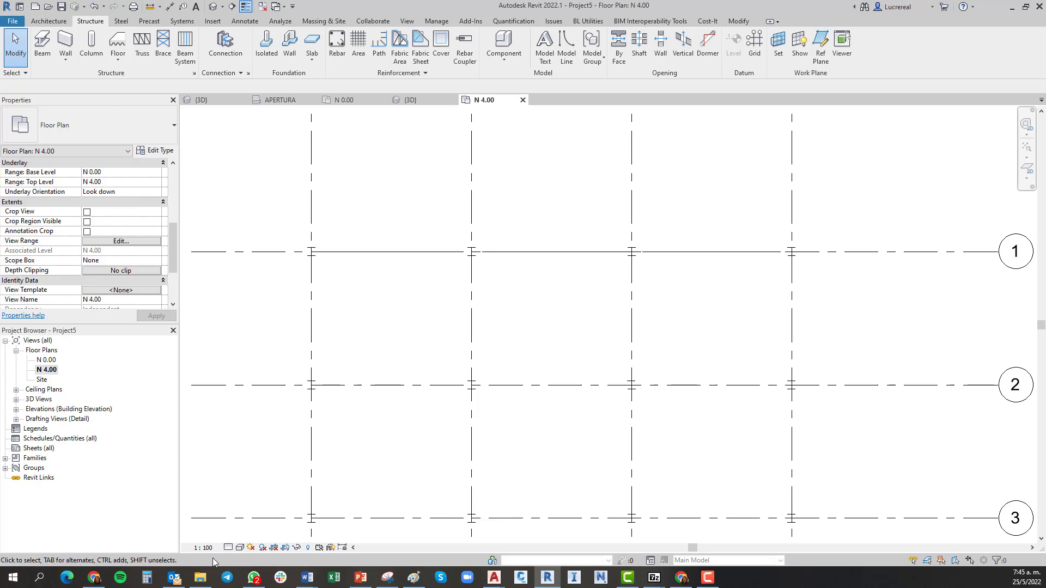
Set the N 4.00 plan's detail level to Fine.
click(229, 548)
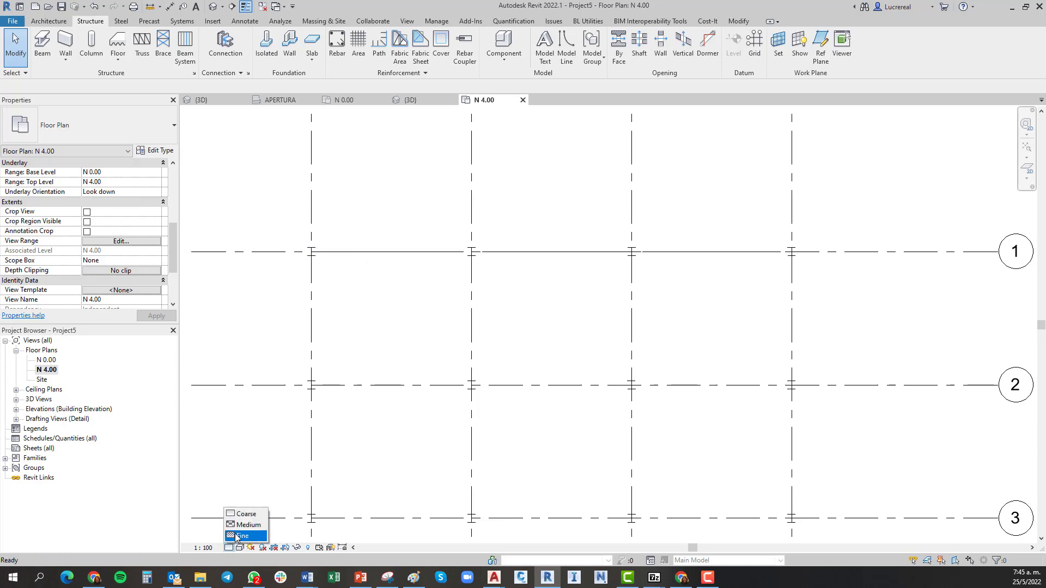
click(239, 536)
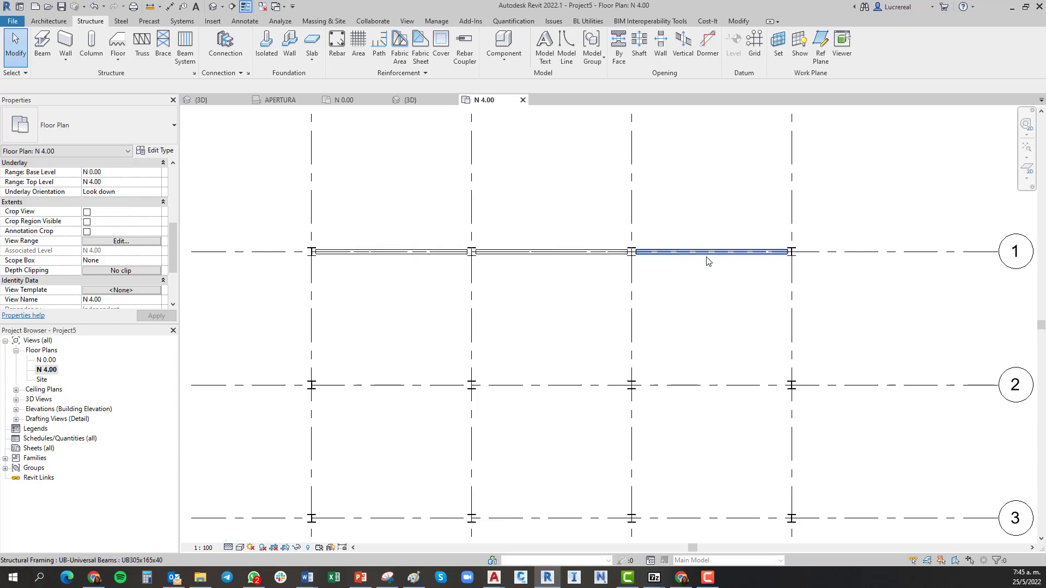
scroll(433, 331, down, 1)
middle_drag(429, 331, 402, 279)
scroll(387, 290, up, 1)
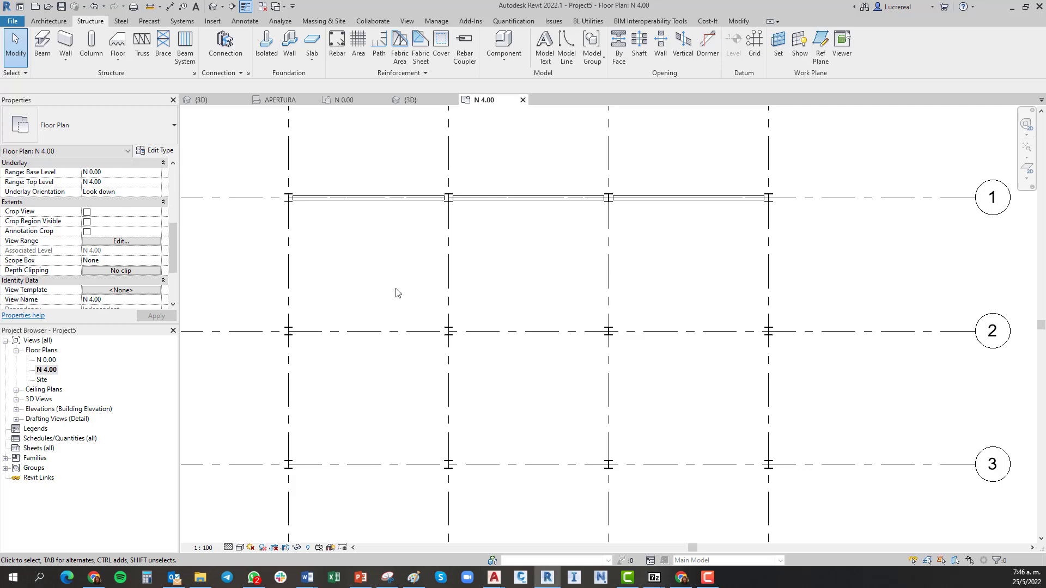
scroll(365, 226, down, 1)
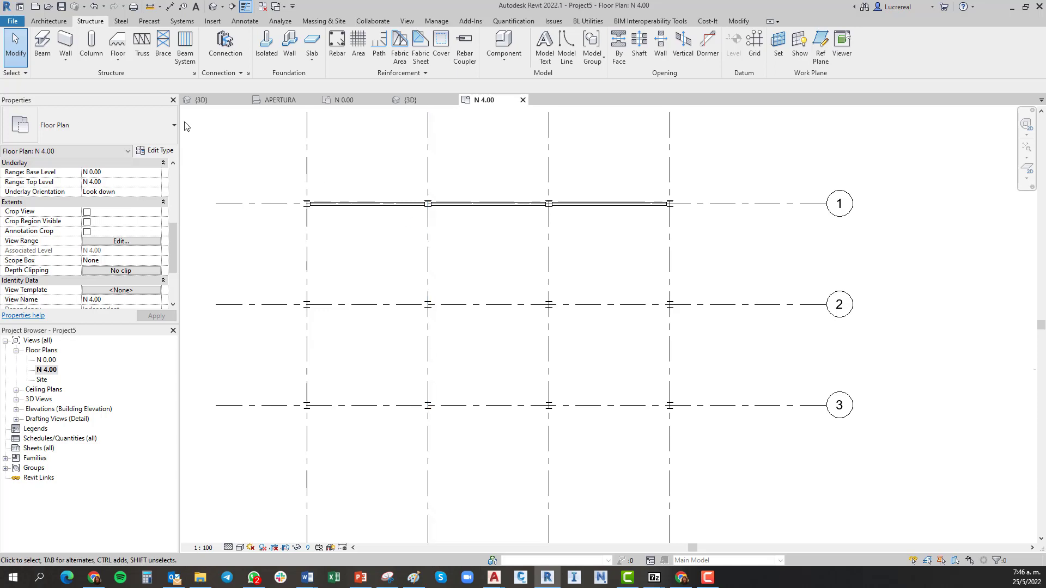
Draw one continuous UB305x165x40 beam along grid 2 from the column at A to the column at D.
click(42, 43)
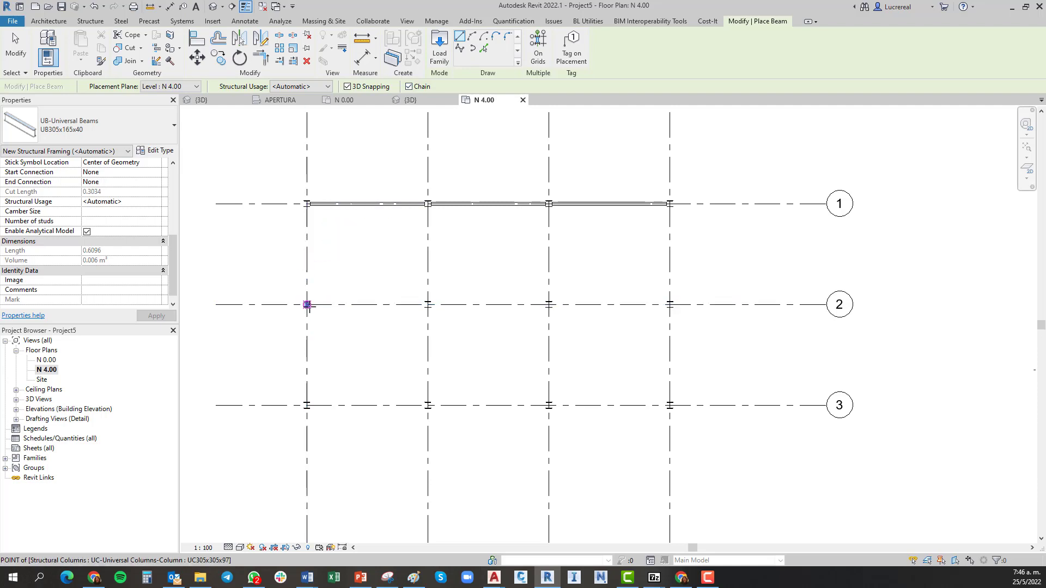
click(307, 304)
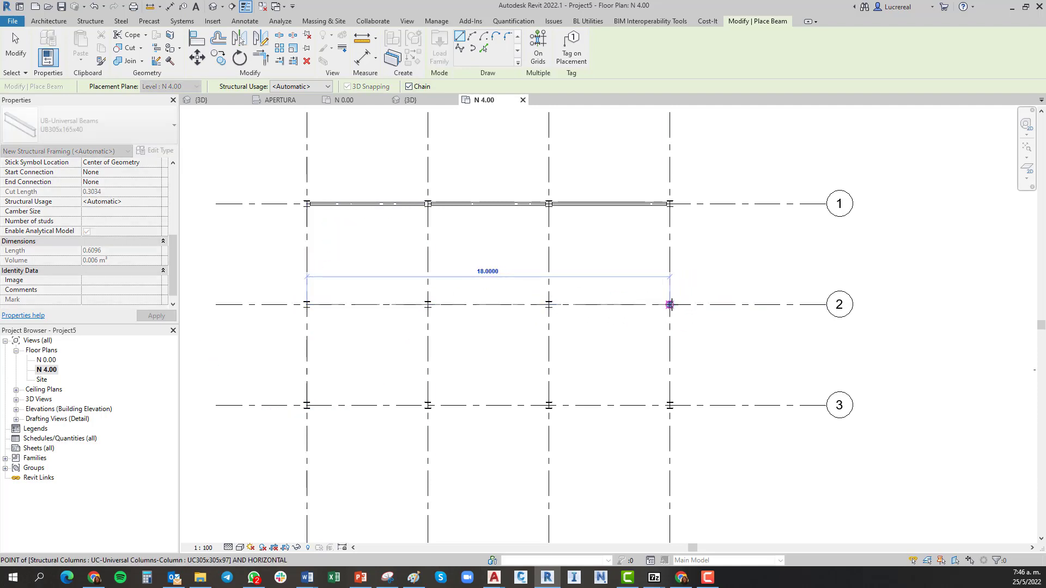
click(670, 304)
key(Escape)
key(Escape)
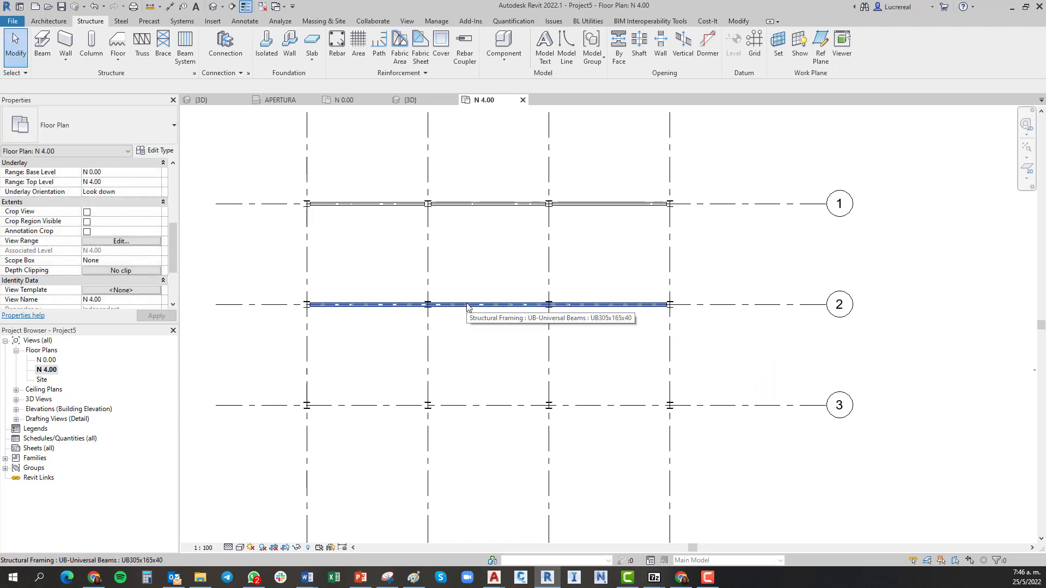
Compare the continuous beam on grid 2 with the separate beams on grid 1 in the 3D view.
click(213, 6)
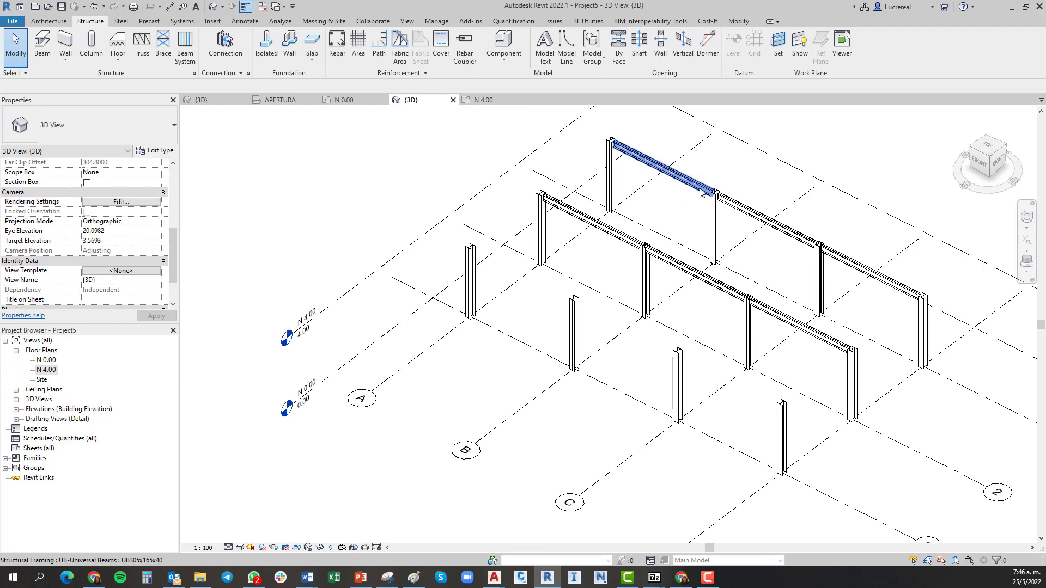
scroll(526, 278, up, 4)
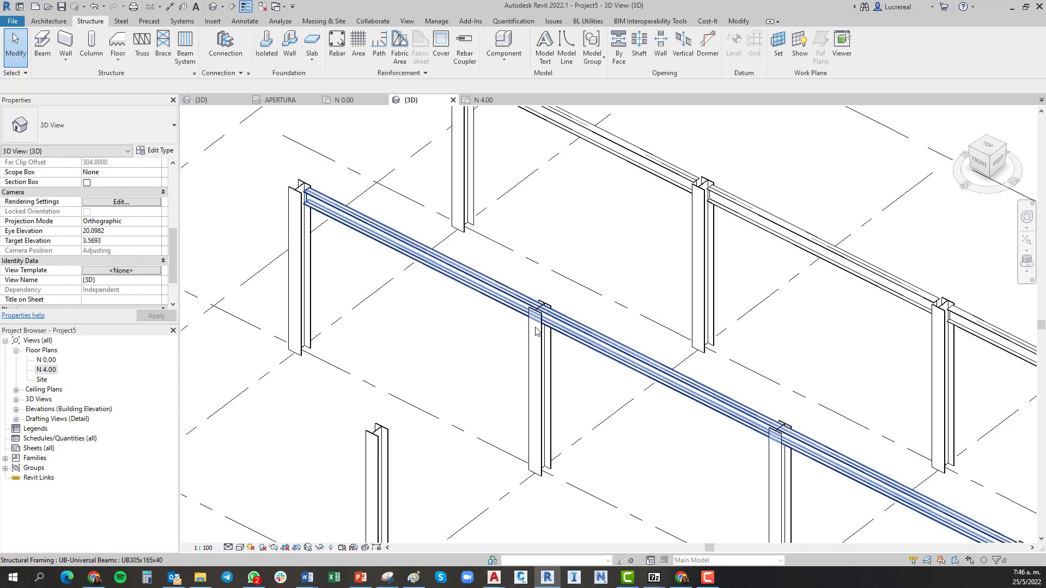
scroll(618, 254, down, 1)
middle_drag(613, 262, 521, 349)
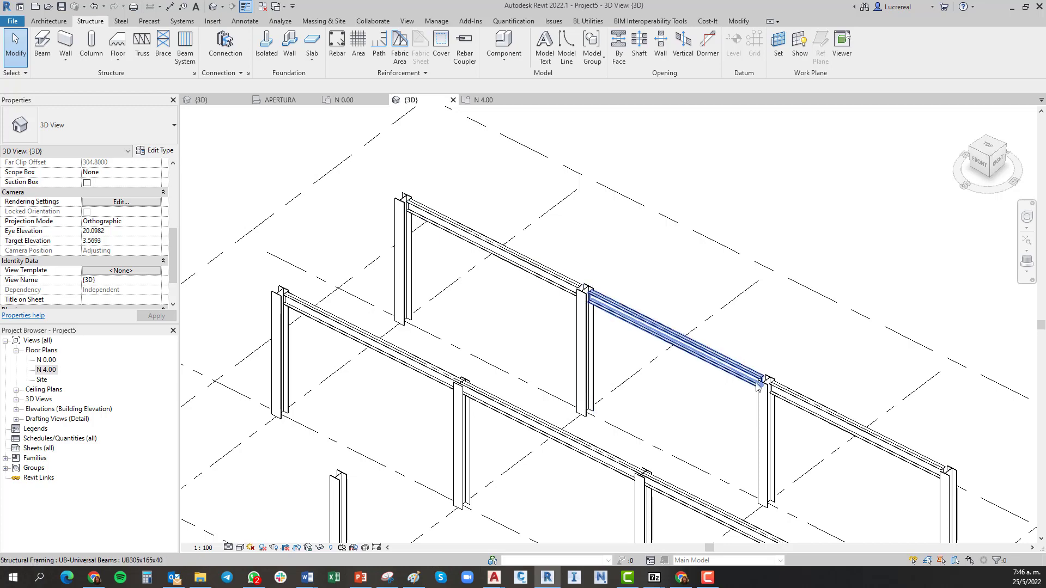
scroll(509, 352, down, 2)
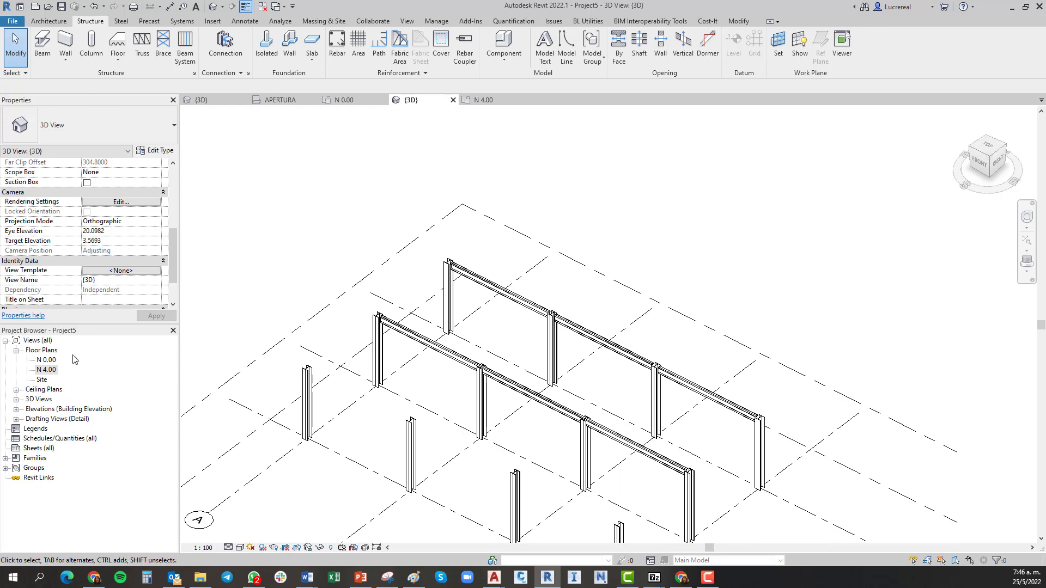
Return to the N 4.00 floor plan and delete the continuous beam on grid 2.
double_click(51, 371)
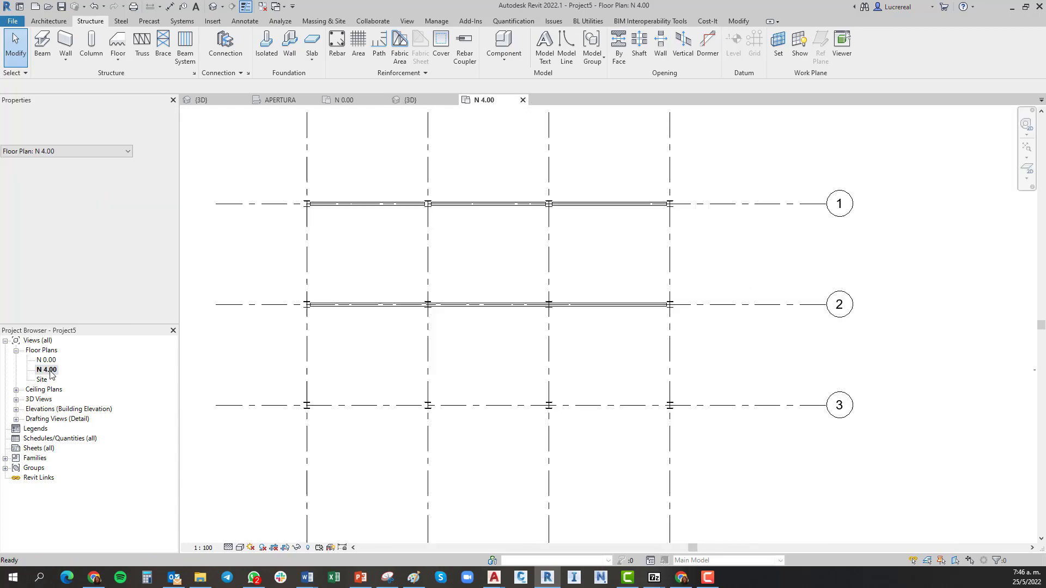
click(362, 303)
key(Delete)
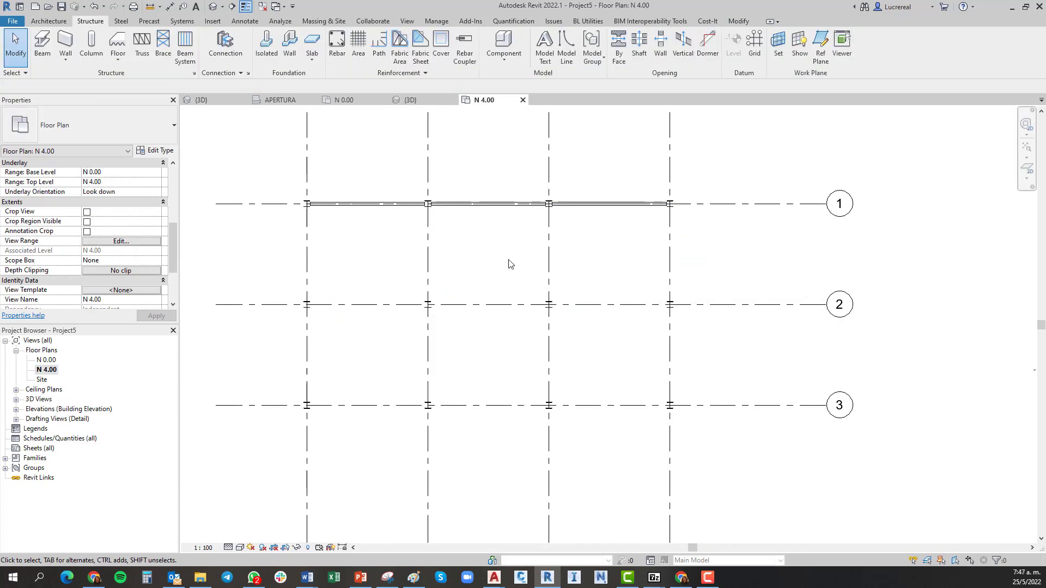
Place UB305x165x40 beams along grid lines A, D and 3 on level N 4.00 in one On Grids operation.
scroll(509, 261, down, 1)
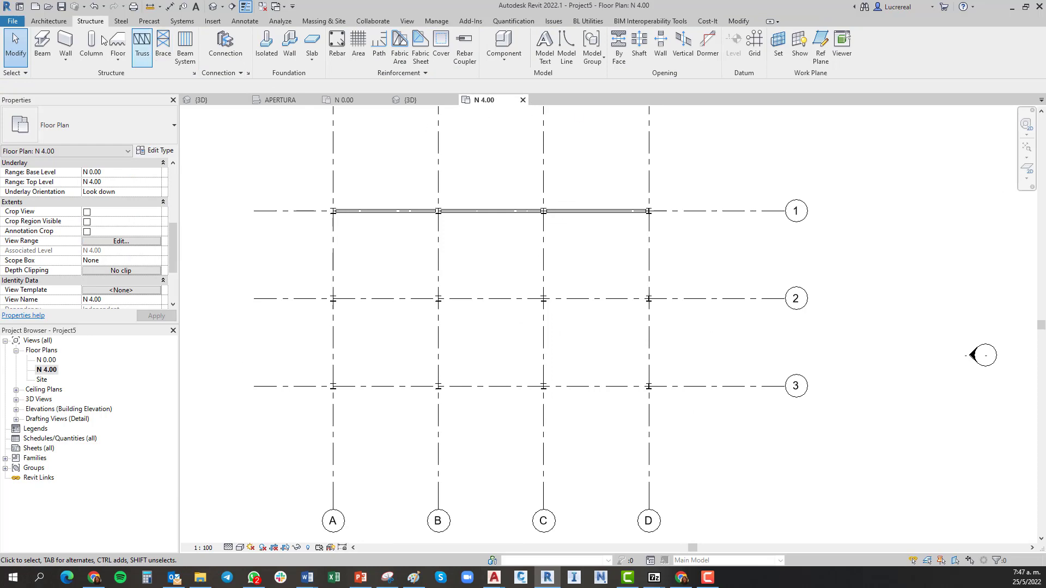
click(42, 45)
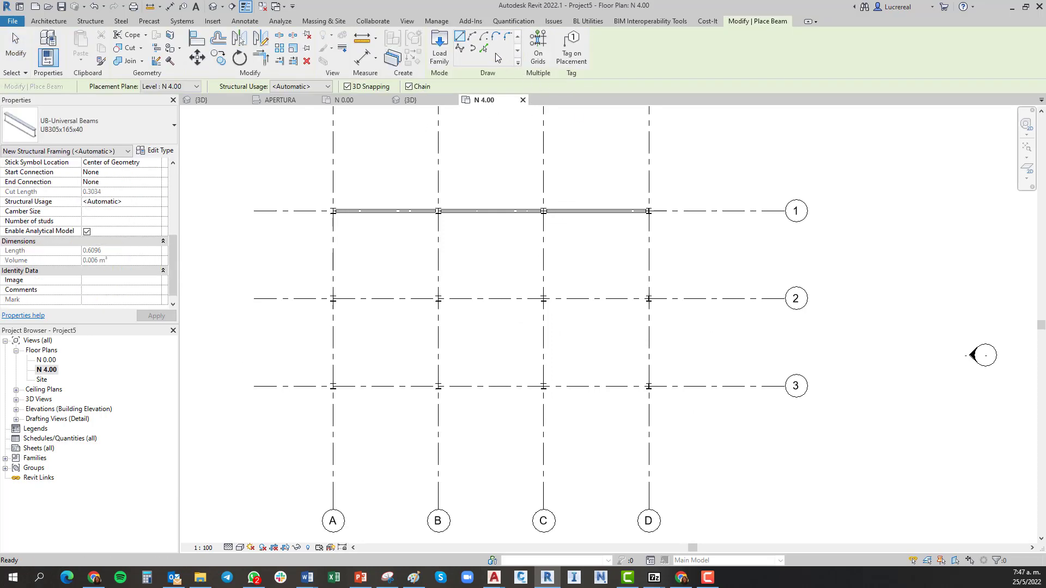
click(538, 45)
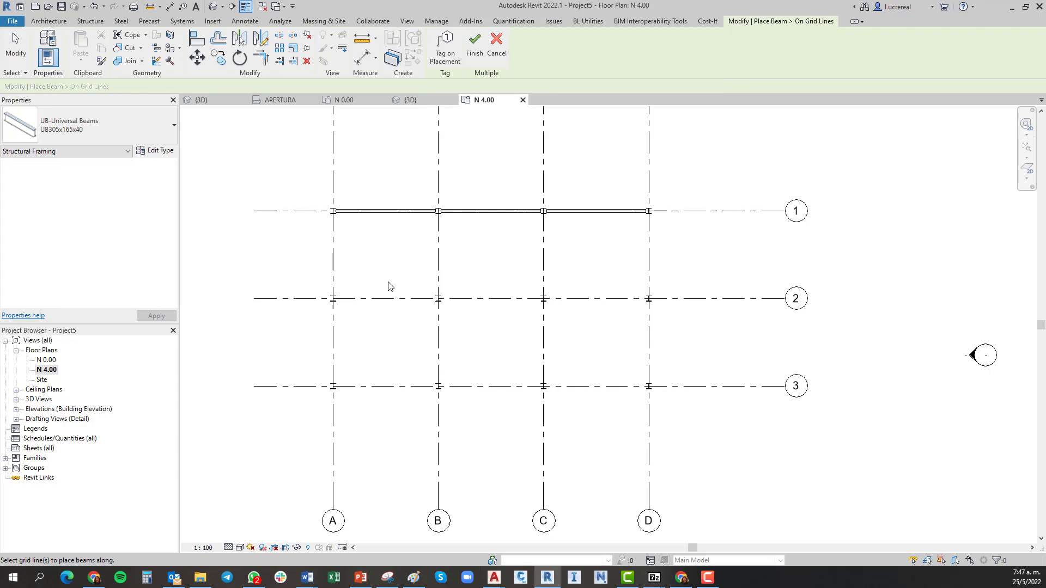
click(388, 299)
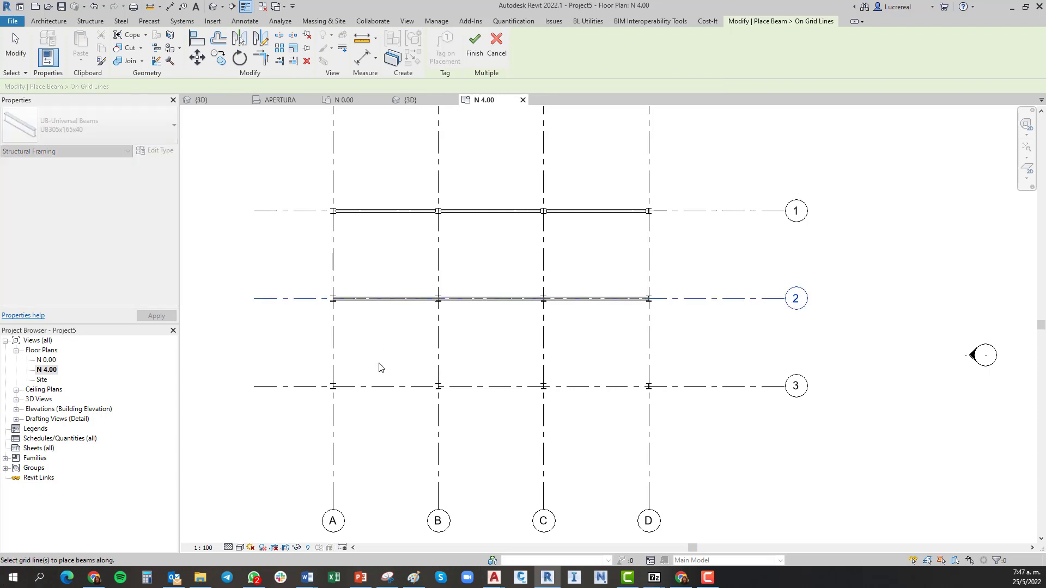
click(382, 386)
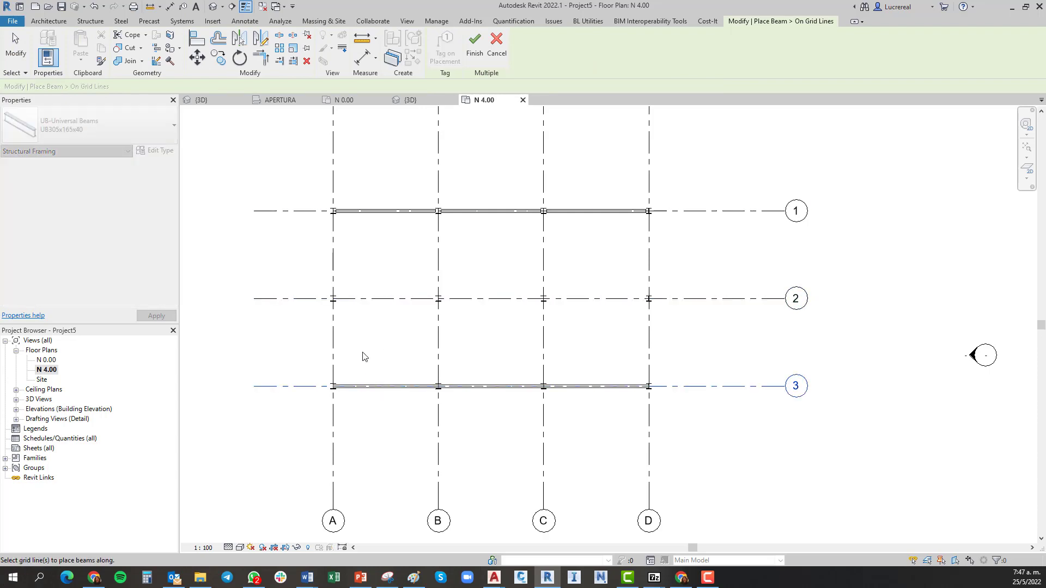
click(334, 334)
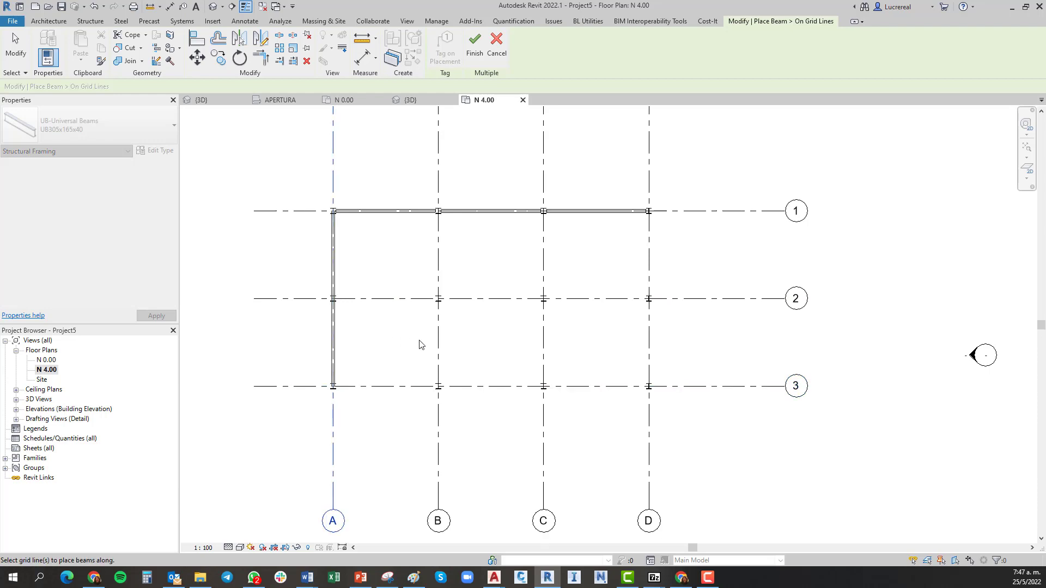
click(647, 348)
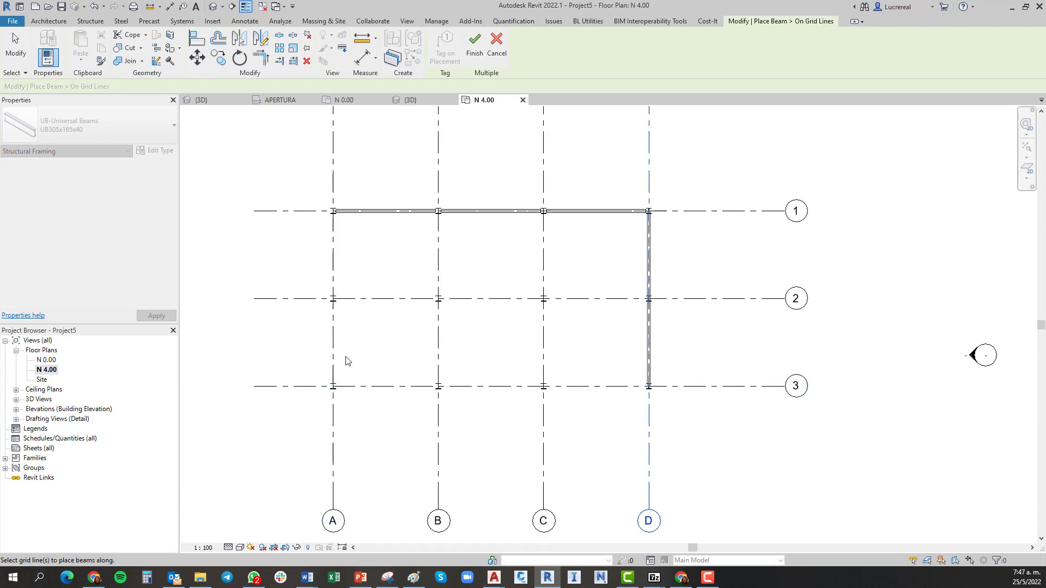
click(333, 344)
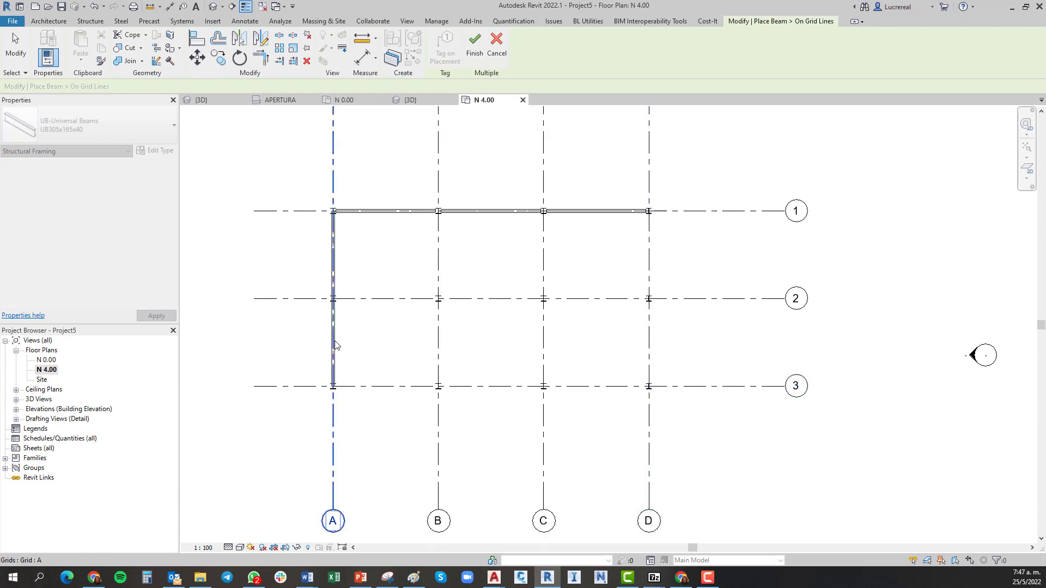
click(363, 388)
click(647, 350)
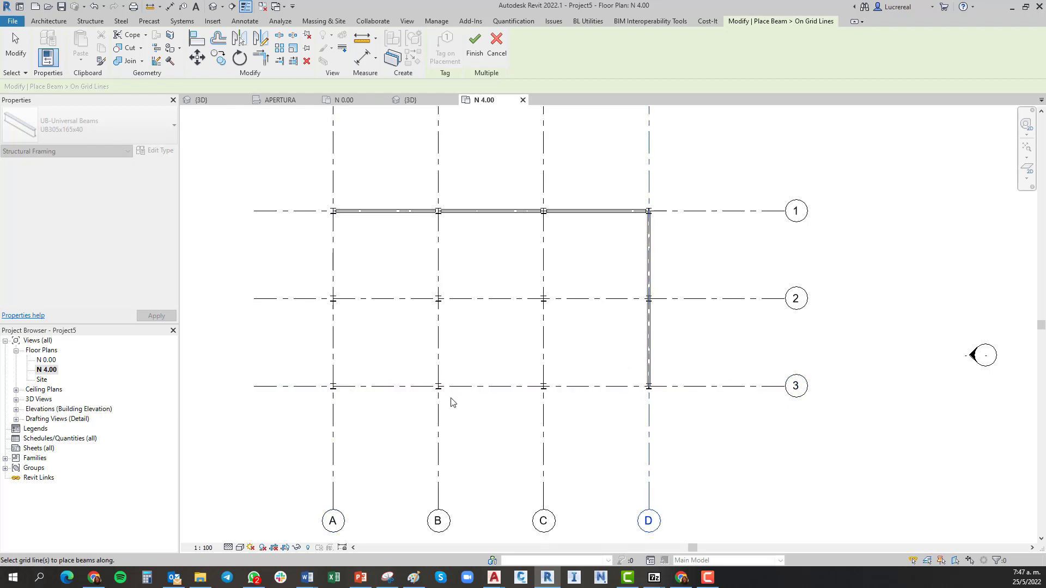
click(387, 390)
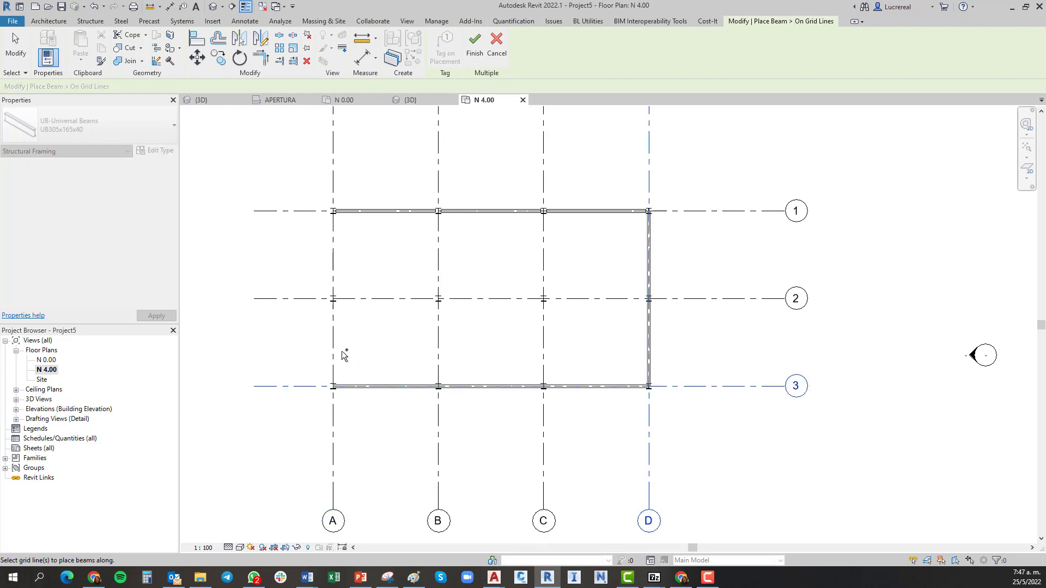
click(334, 342)
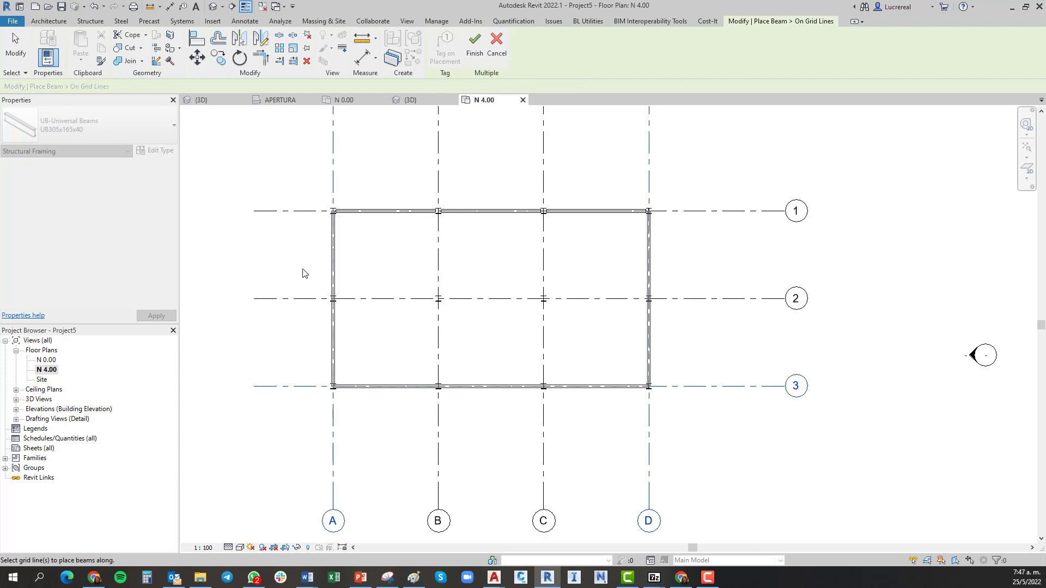
click(475, 43)
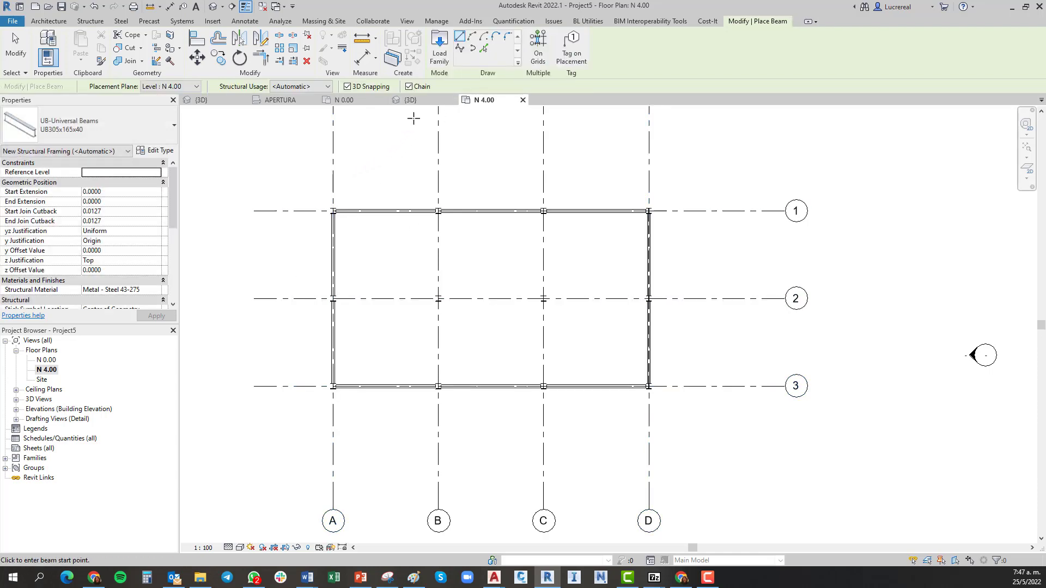
Examine the perimeter beams along grids A, D and 3 from several sides in the 3D view.
click(411, 100)
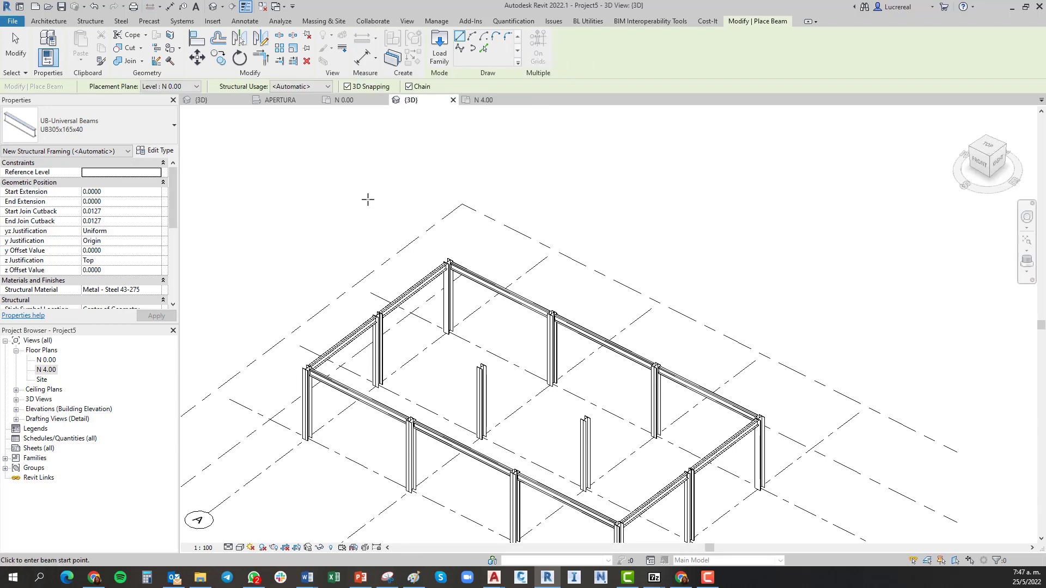
key(Escape)
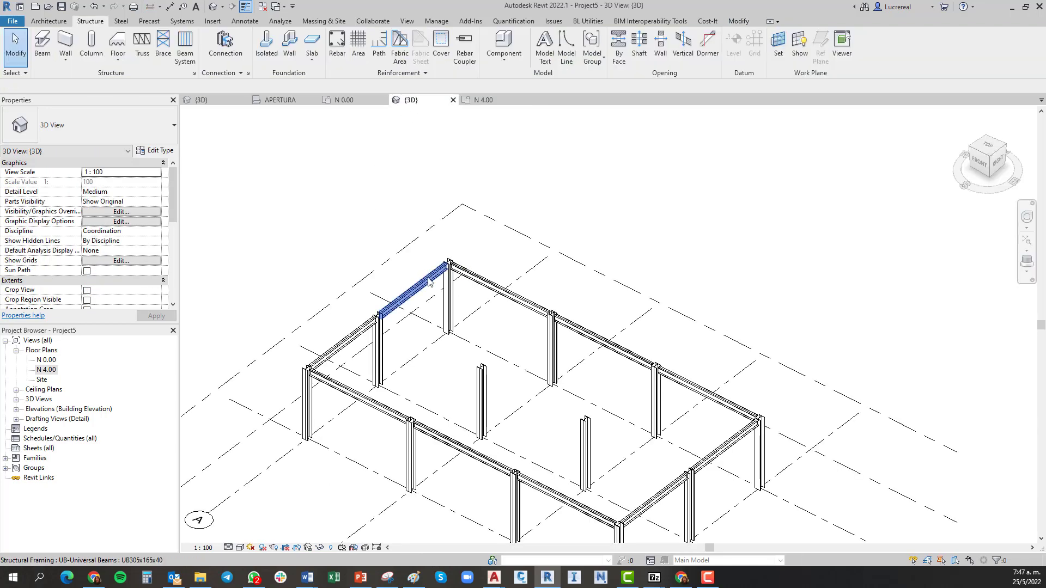
shift+middle_drag(428, 276, 570, 427)
scroll(338, 469, up, 5)
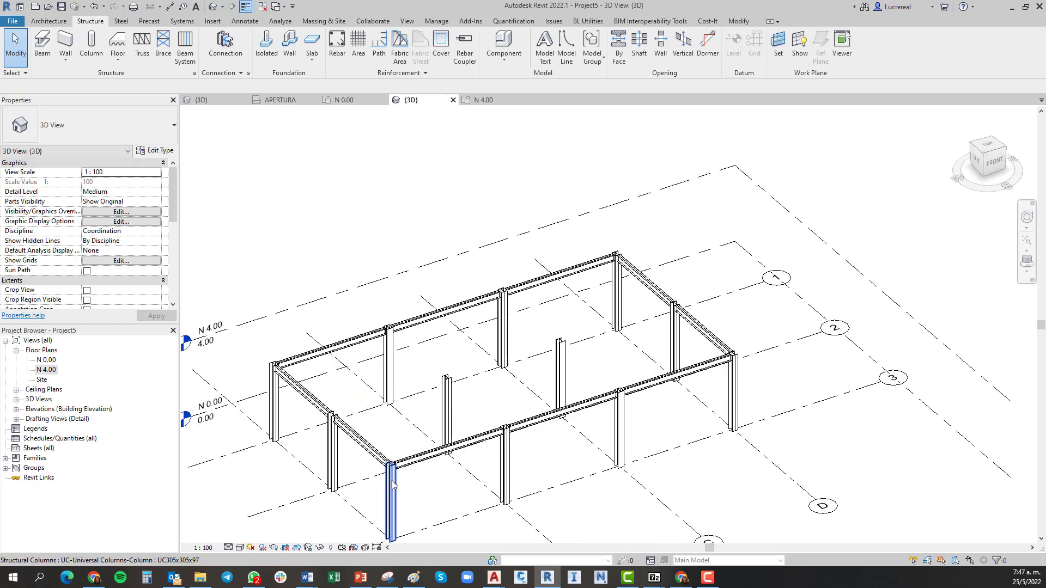
scroll(313, 369, down, 6)
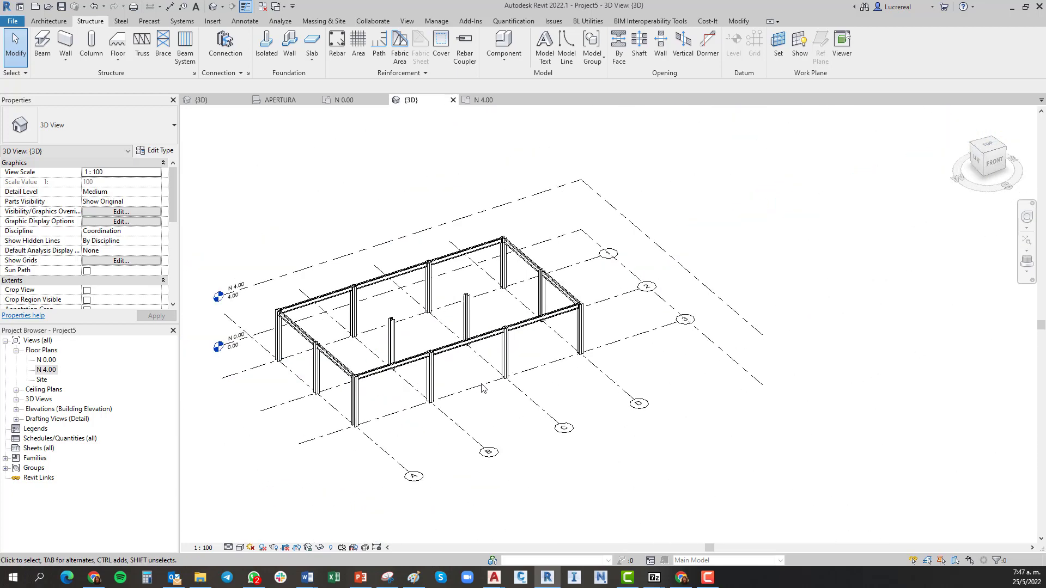
mouse_move(316, 376)
shift+middle_down()
mouse_move(338, 381)
mouse_move(320, 385)
shift+middle_up()
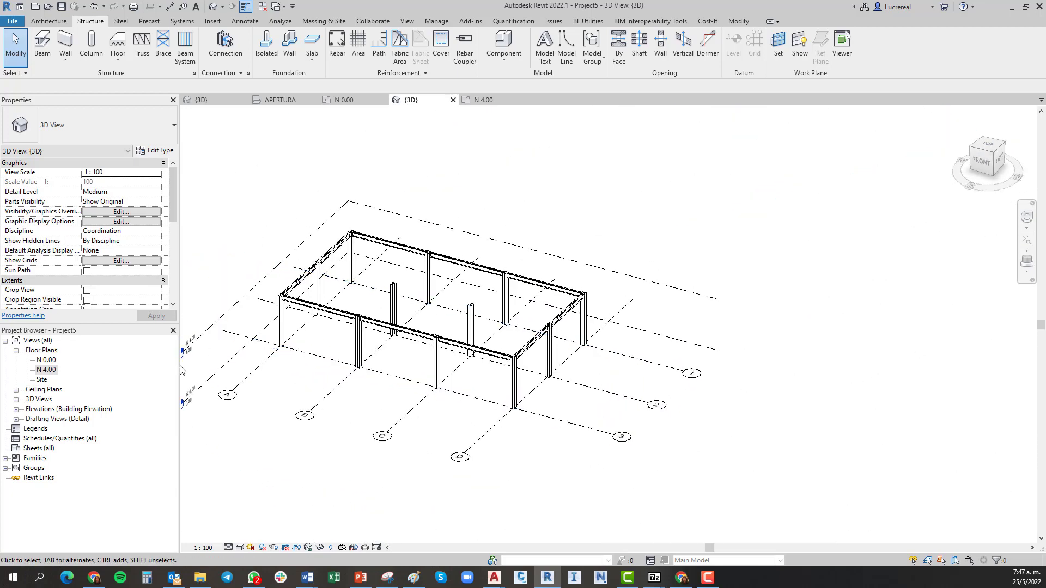
In the N 4.00 plan, delete the grid A beam between 1 and 2 and extend the remaining one to the column at grid 1.
double_click(46, 370)
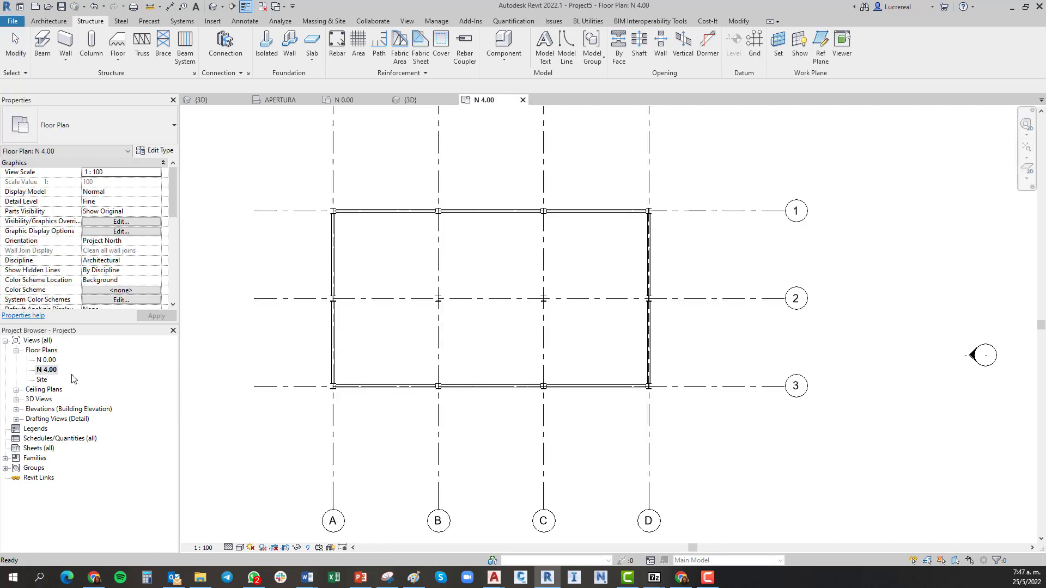
click(336, 260)
key(Escape)
click(337, 313)
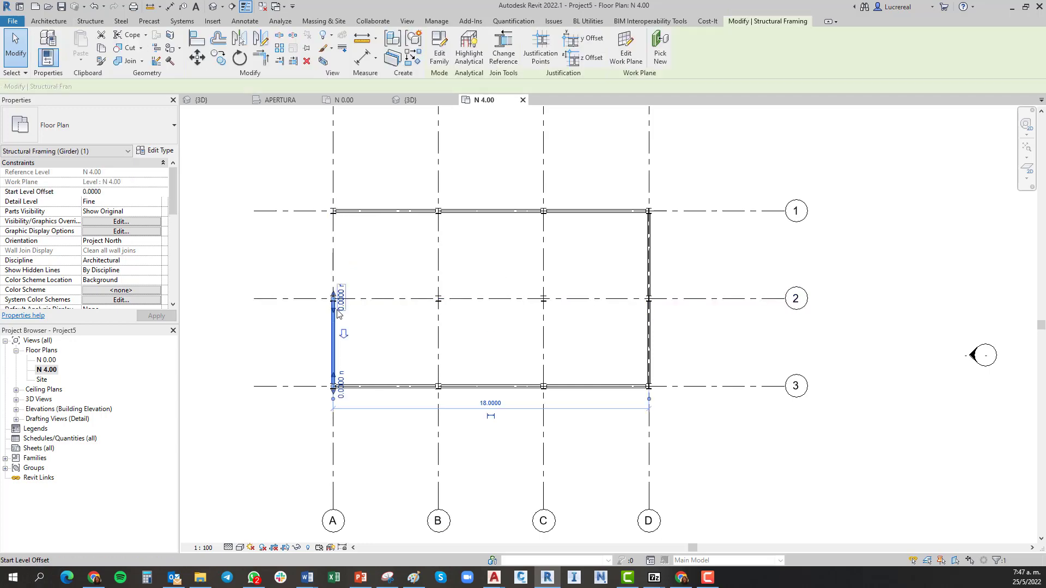
scroll(338, 313, up, 3)
scroll(328, 282, up, 4)
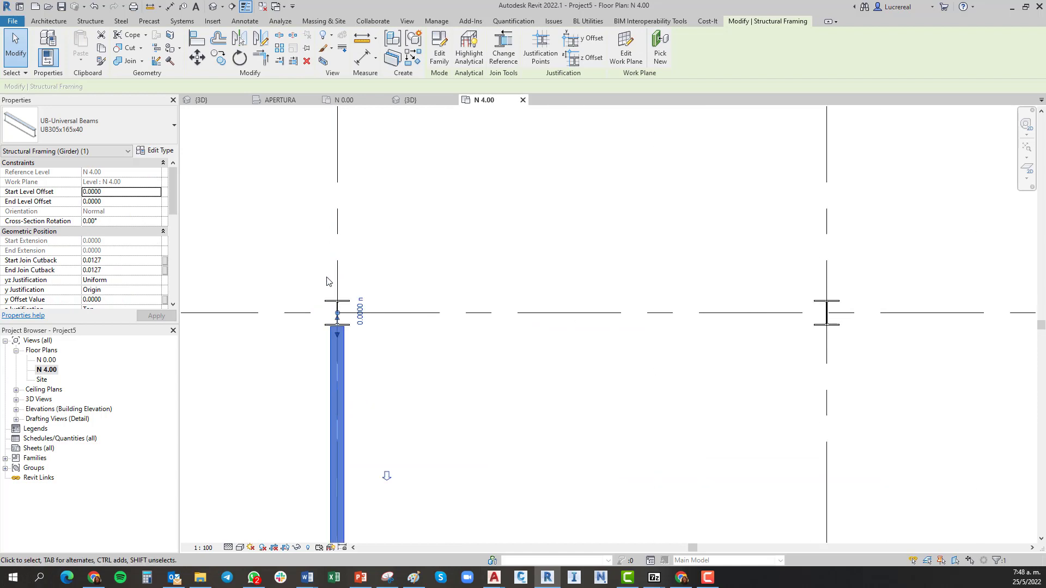
drag(341, 325, 339, 196)
scroll(344, 290, down, 6)
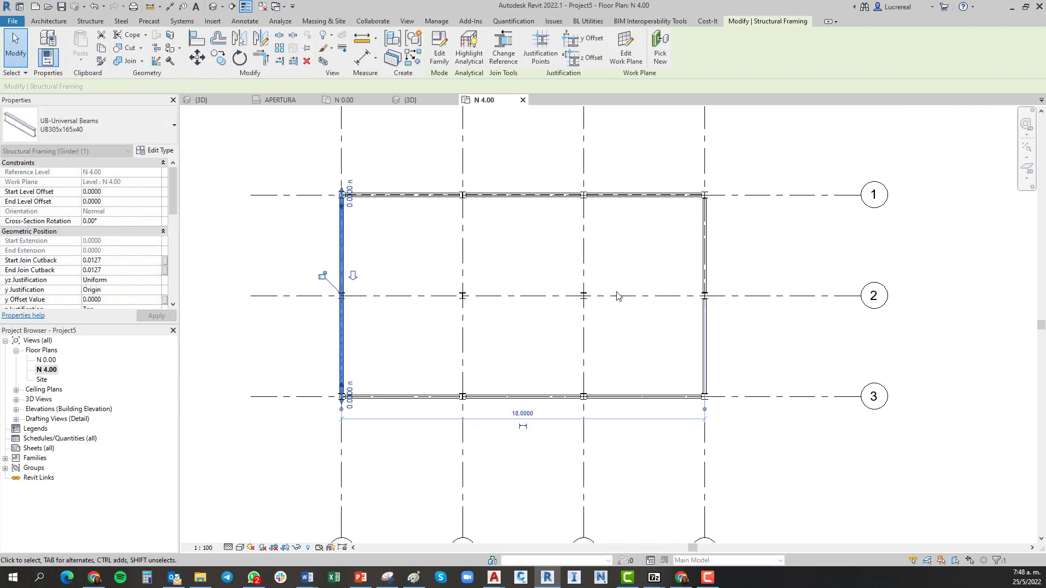
Delete the grid D beam between 1 and 2 and extend the remaining one to the column at grid 1.
click(704, 245)
click(721, 328)
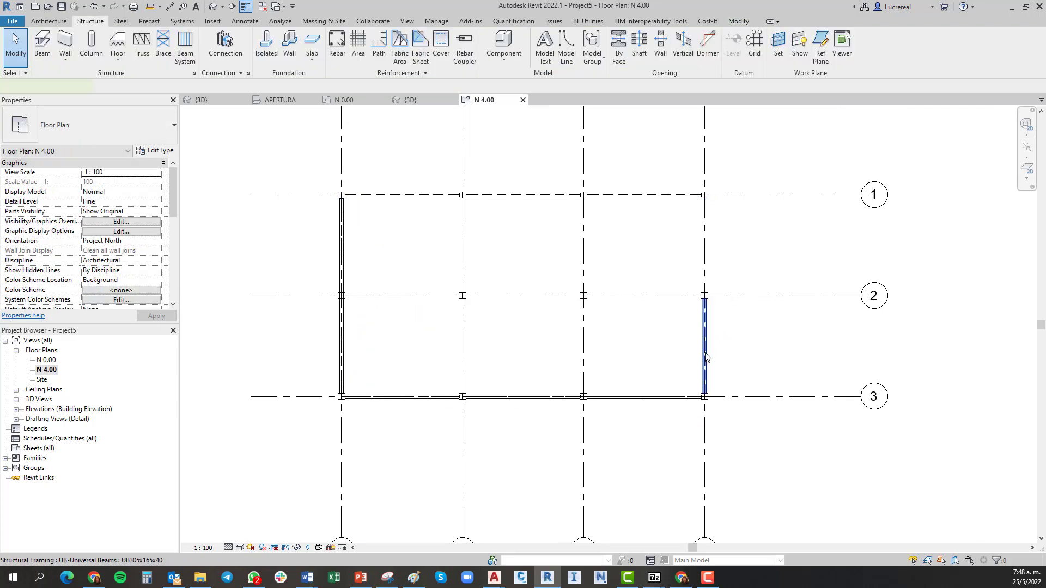
click(704, 355)
drag(704, 294, 704, 195)
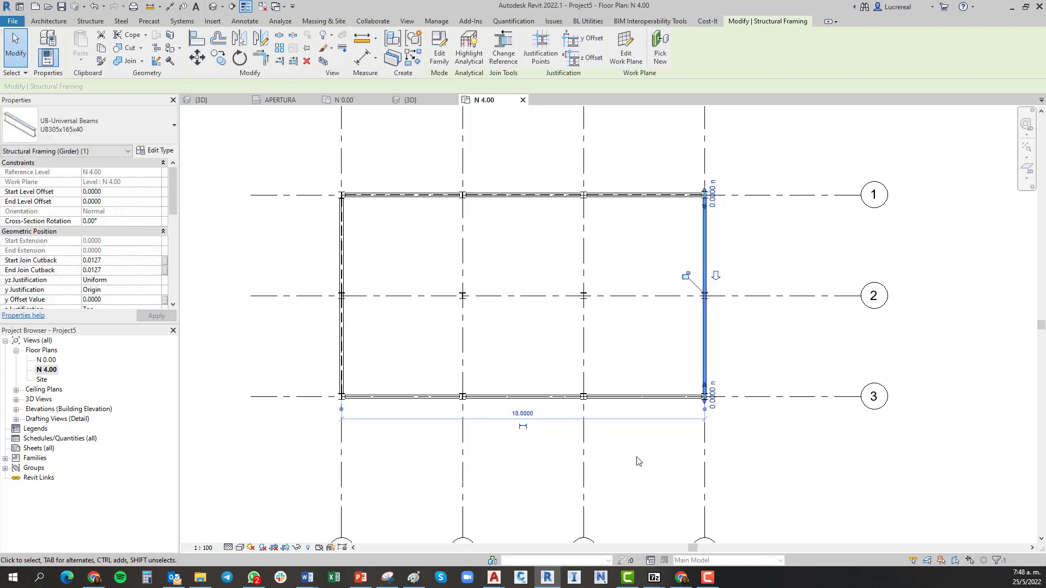
click(277, 338)
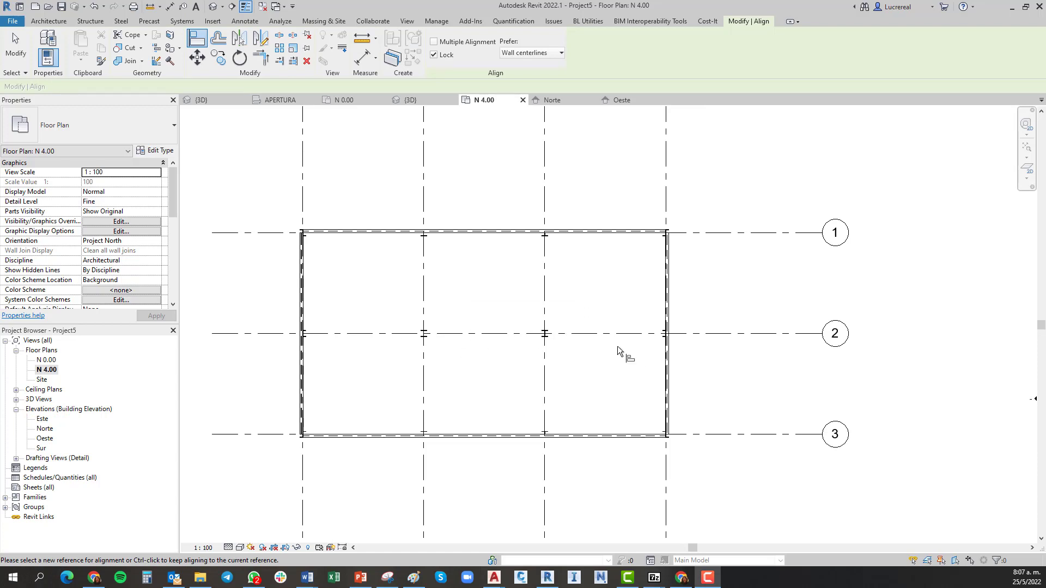
click(91, 21)
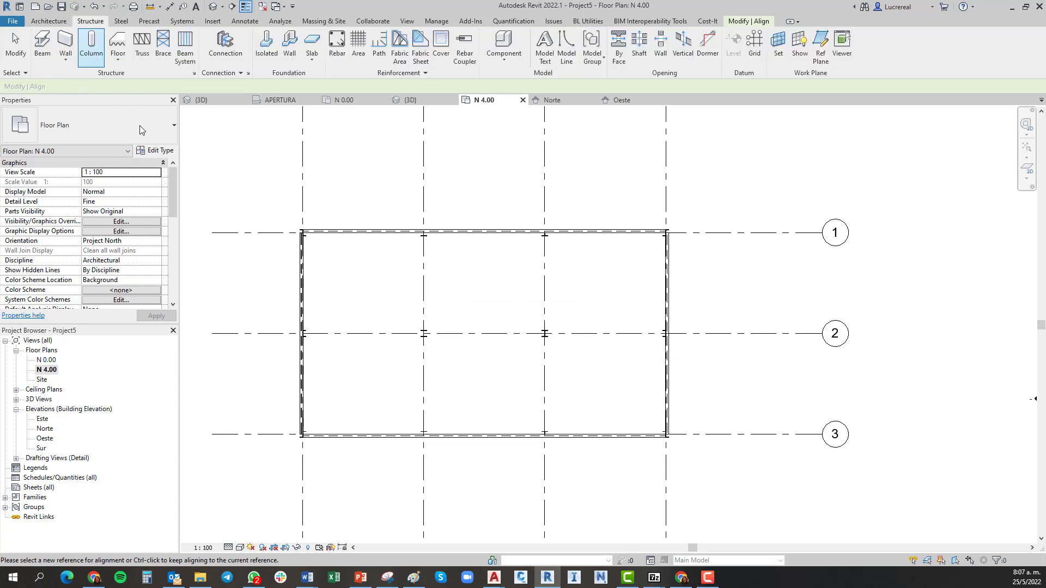
click(38, 53)
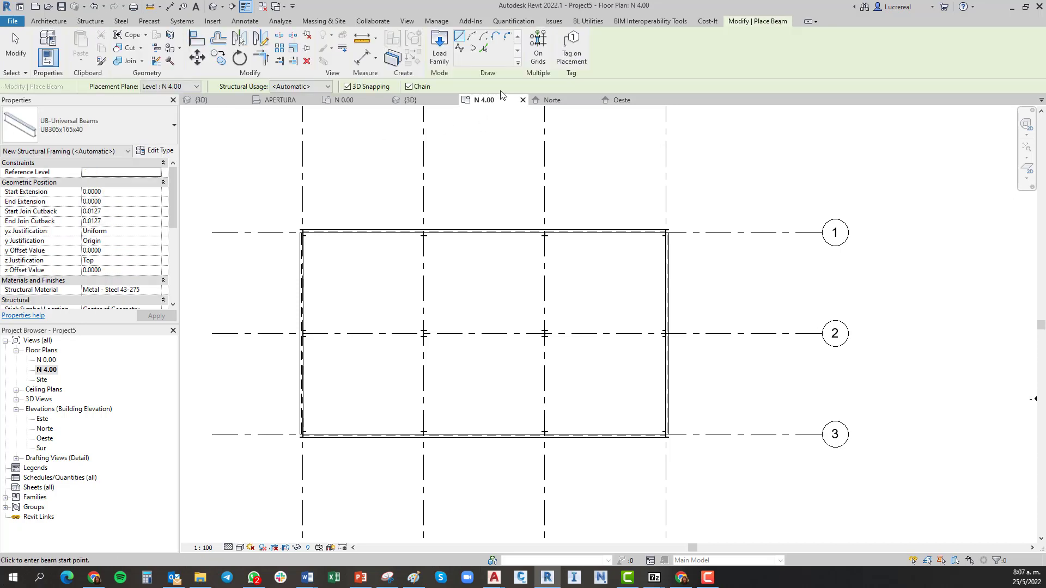
click(538, 47)
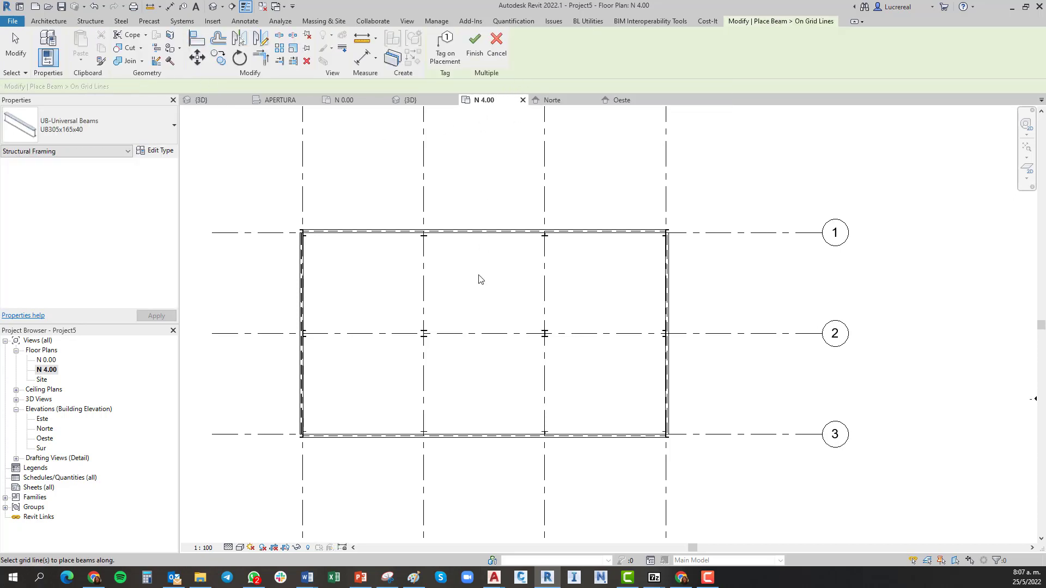
click(472, 336)
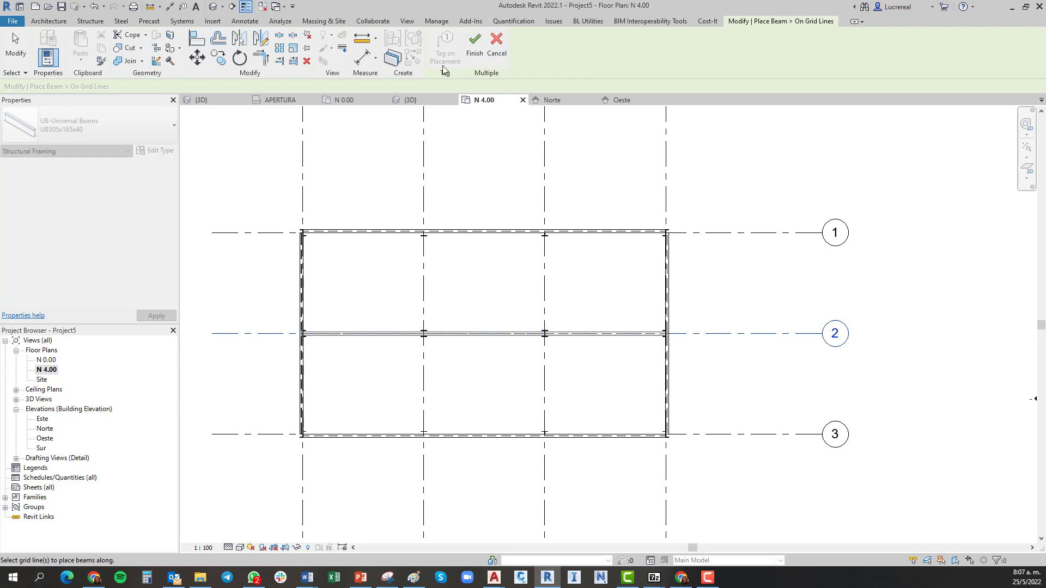
click(213, 7)
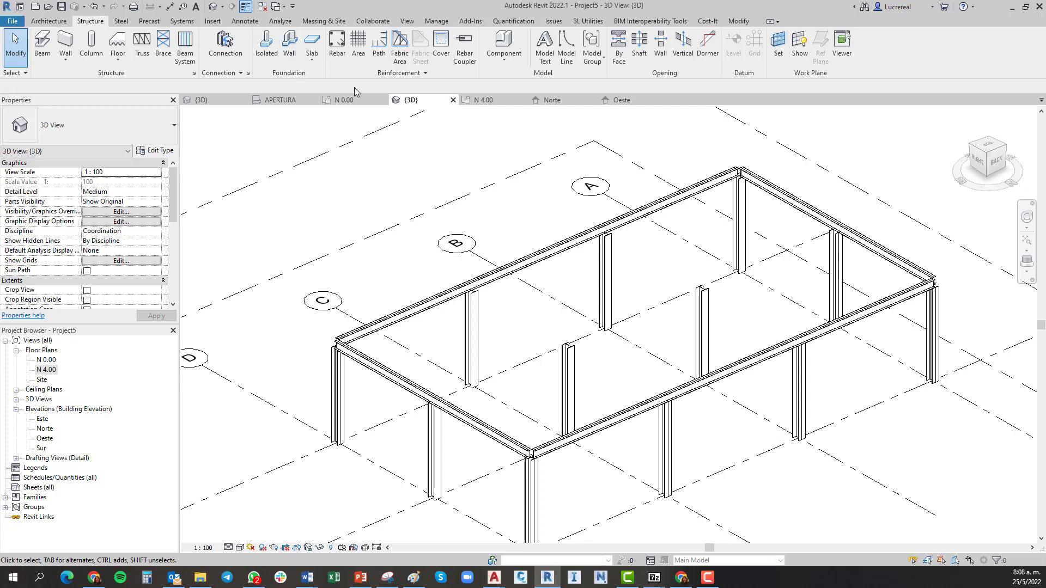
double_click(47, 370)
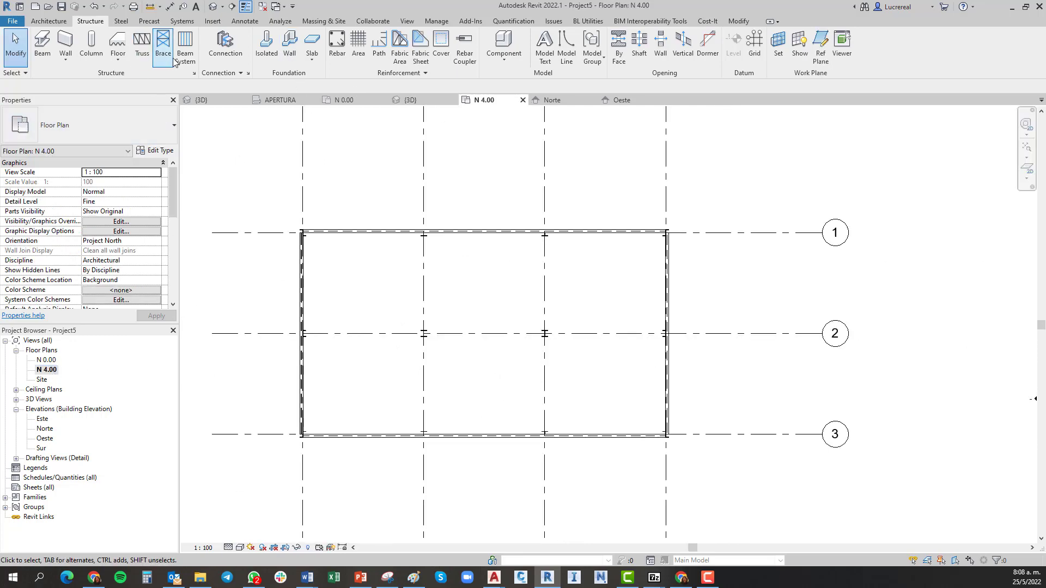
Place UB305x165x40 beams along grid 2 on level N 4.00 with On Grids and check them in the 3D view.
click(42, 43)
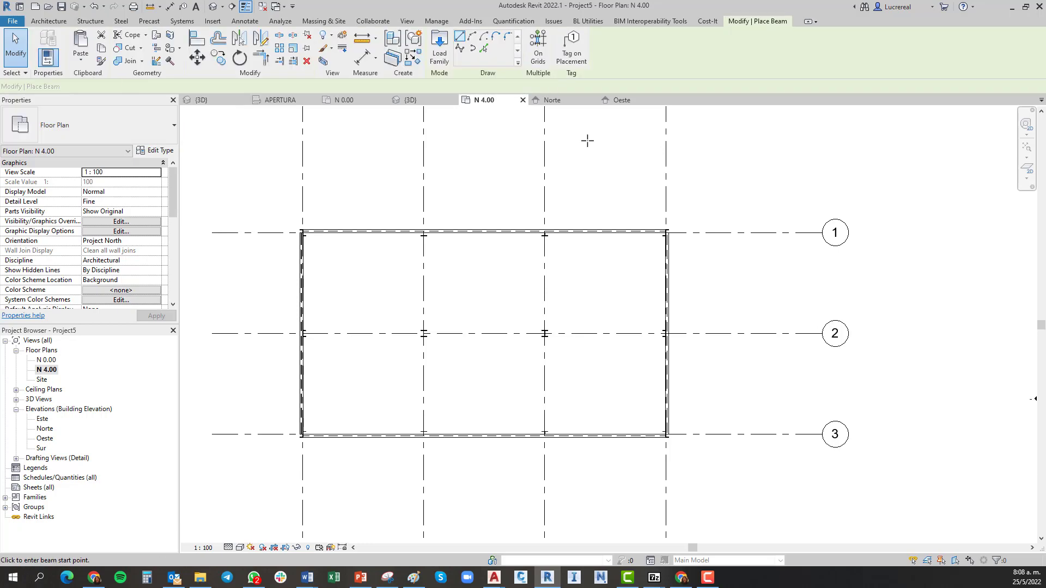
click(538, 46)
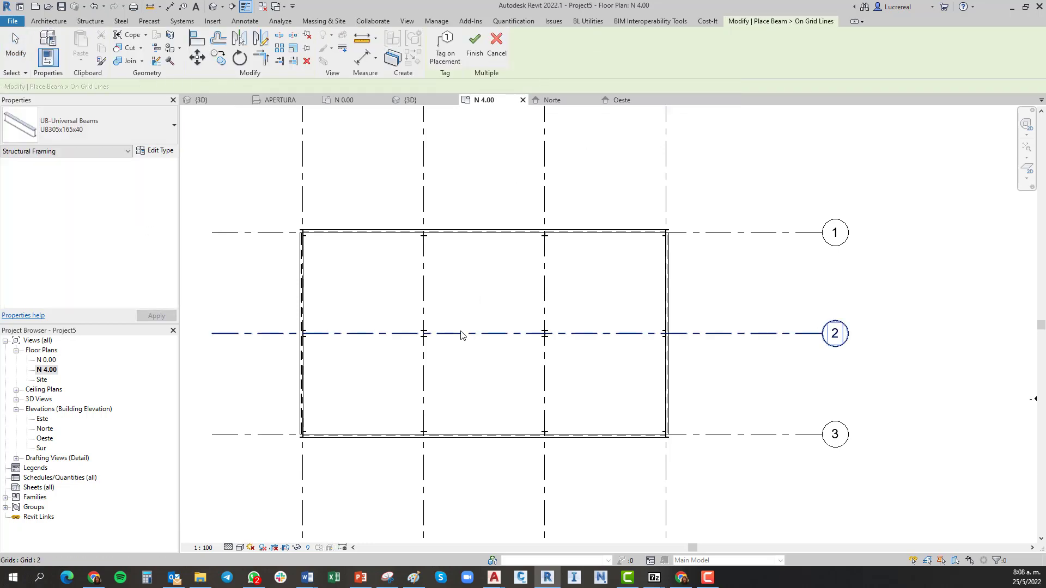
click(463, 333)
click(474, 49)
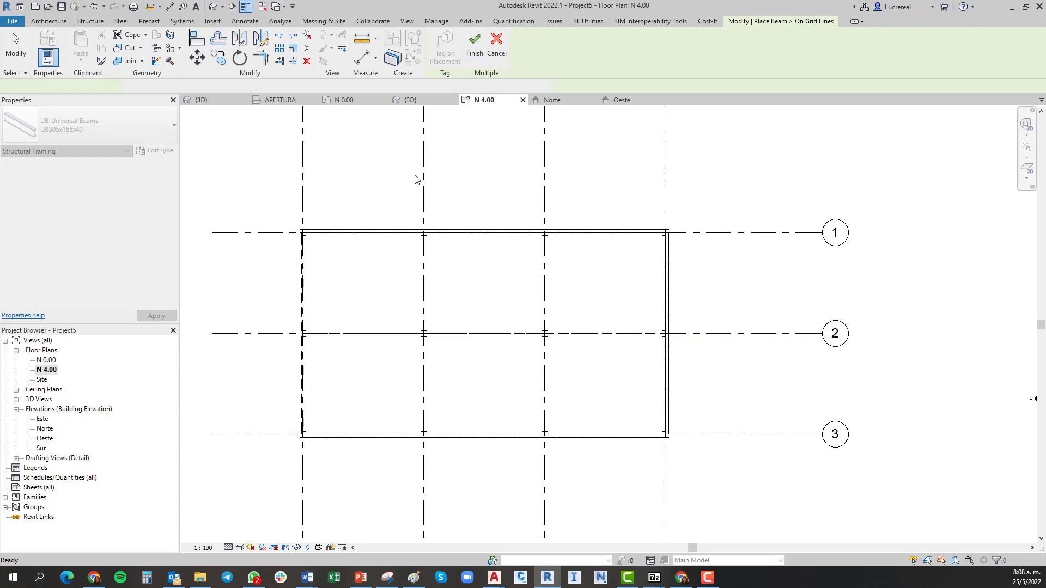
click(410, 100)
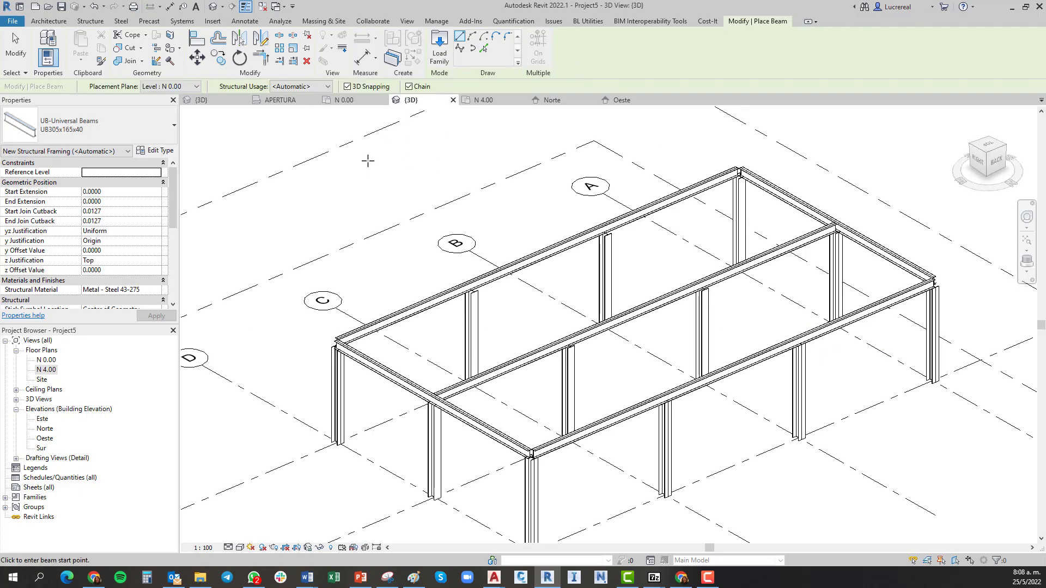
double_click(48, 370)
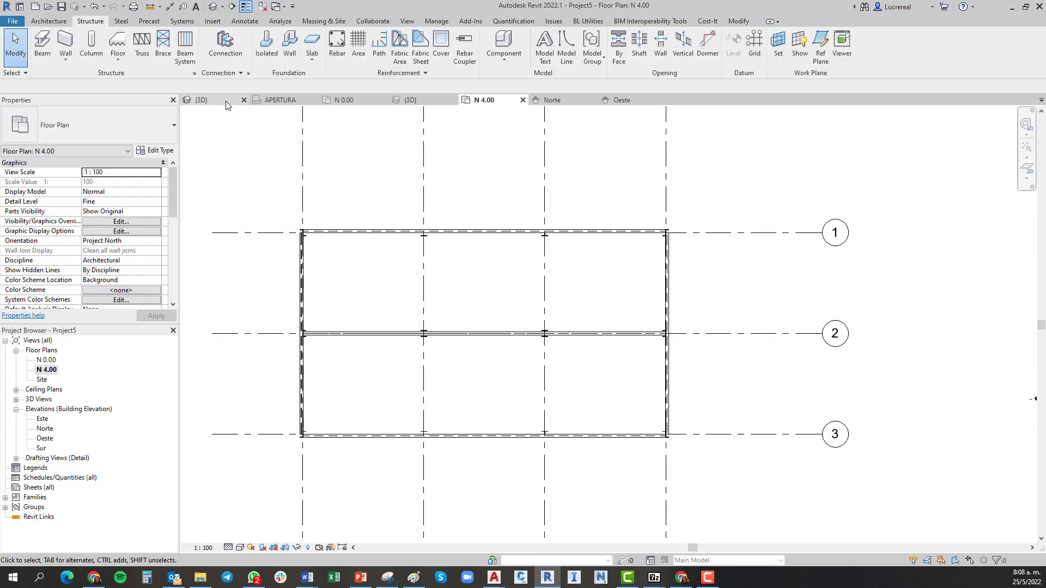
Start a beam system of UB305x165x40 beams with Center justification, the Fixed Distance layout rule at 2.0000 and the 3D option enabled.
click(186, 45)
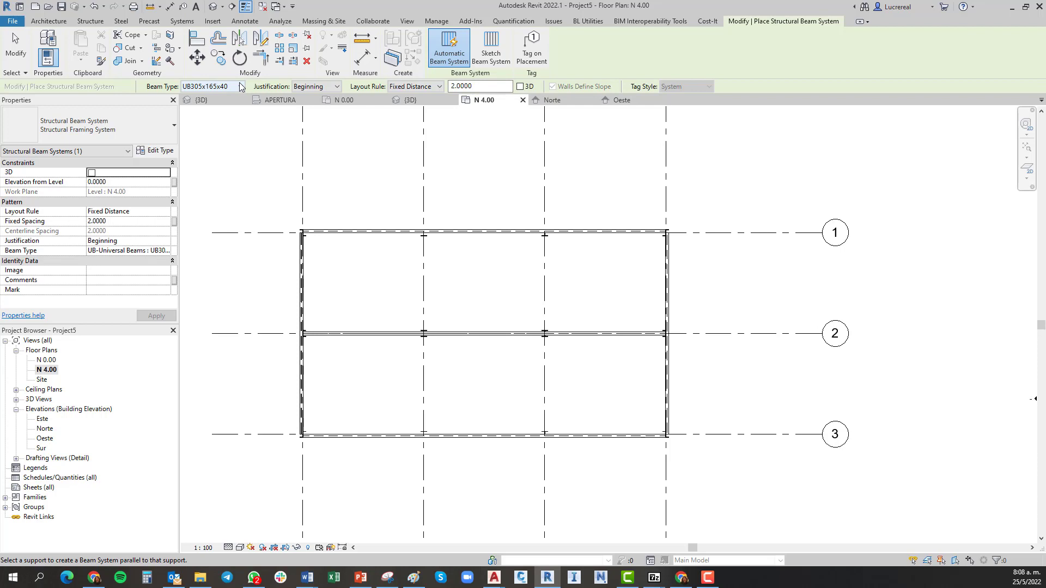
click(337, 87)
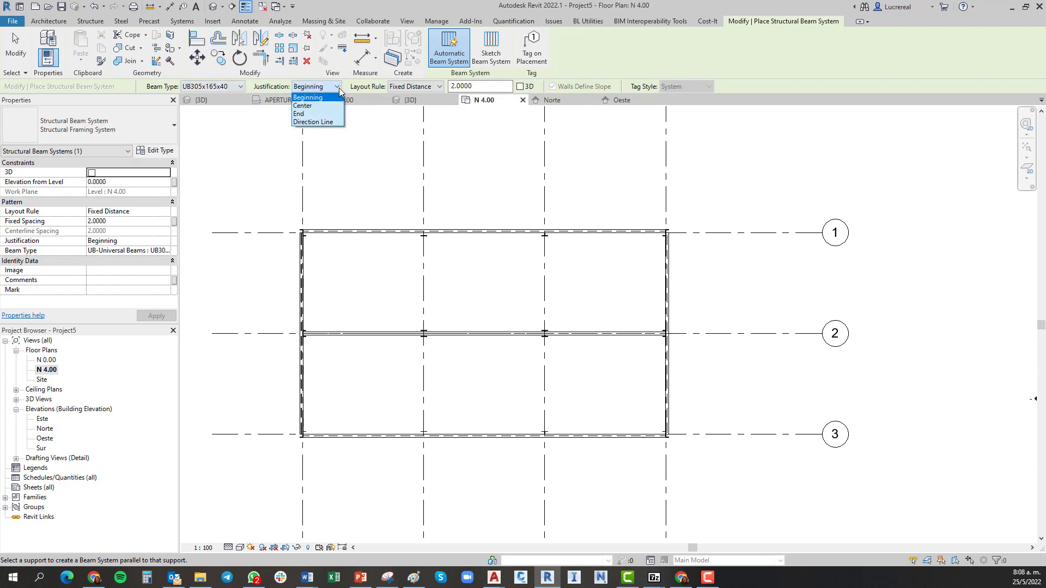
click(303, 105)
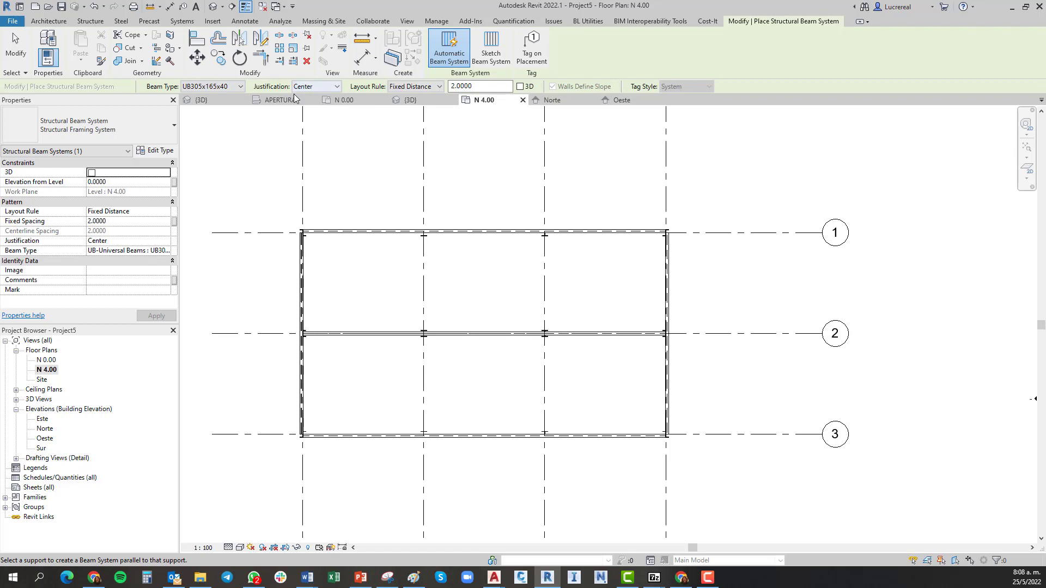
click(338, 88)
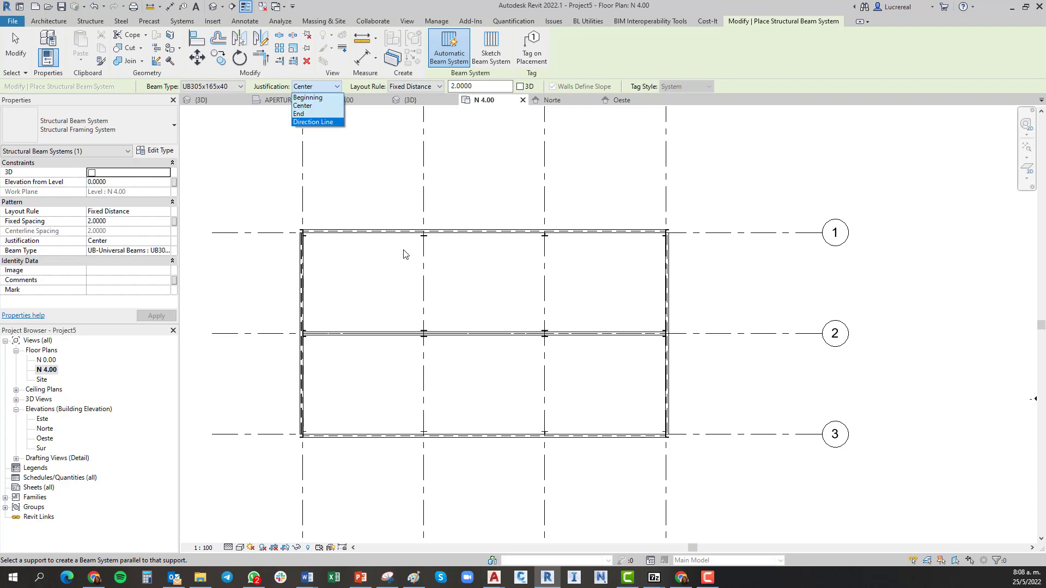
click(308, 105)
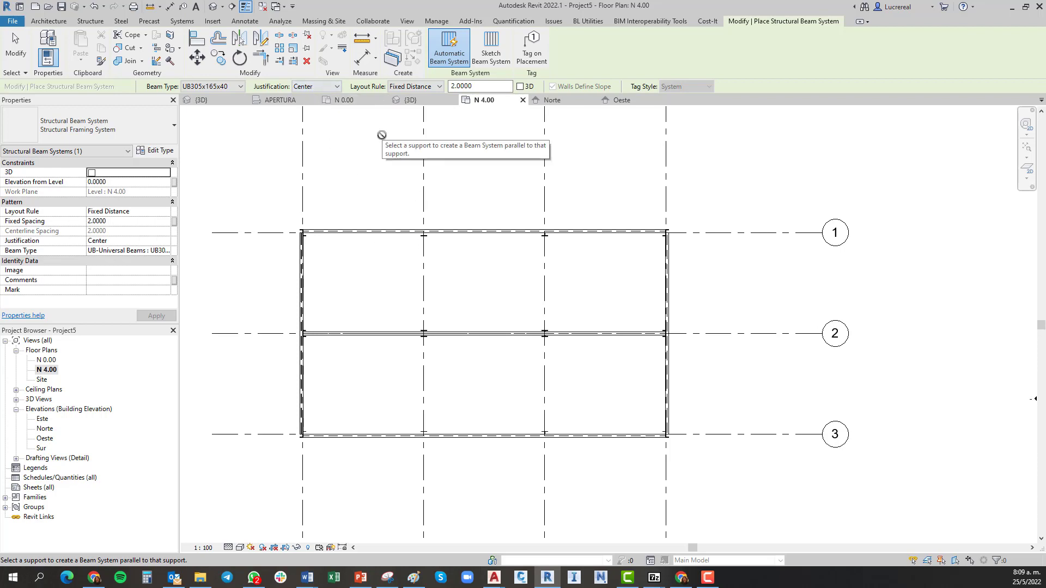
click(439, 87)
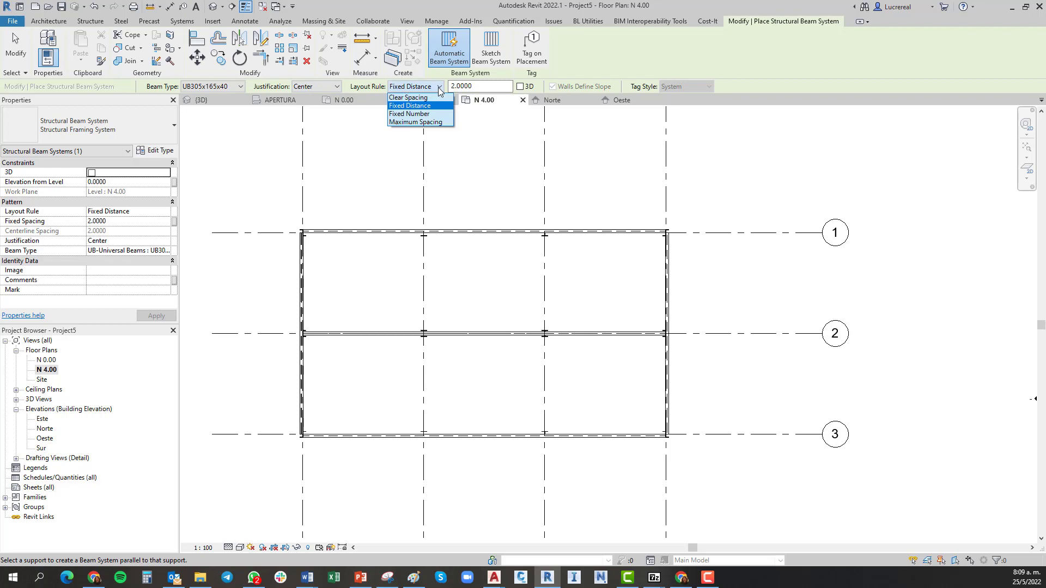
click(440, 91)
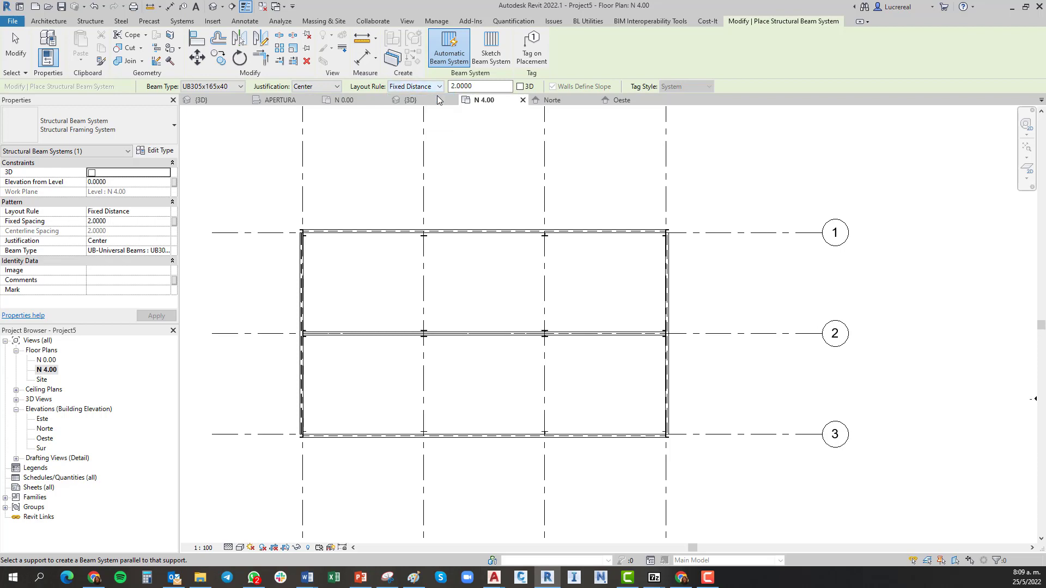
click(458, 86)
click(439, 87)
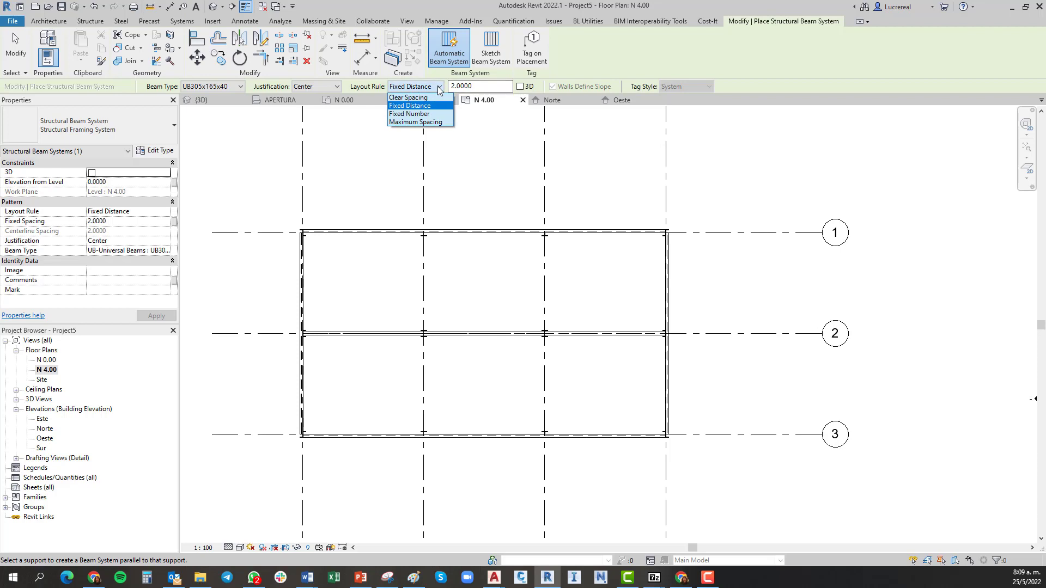
click(439, 88)
drag(479, 86, 446, 86)
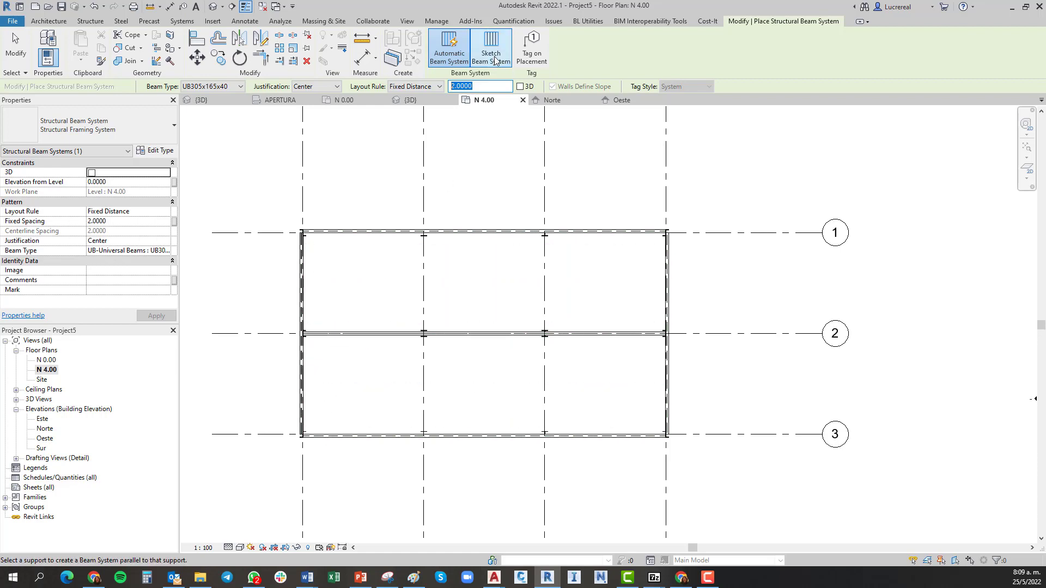
click(520, 86)
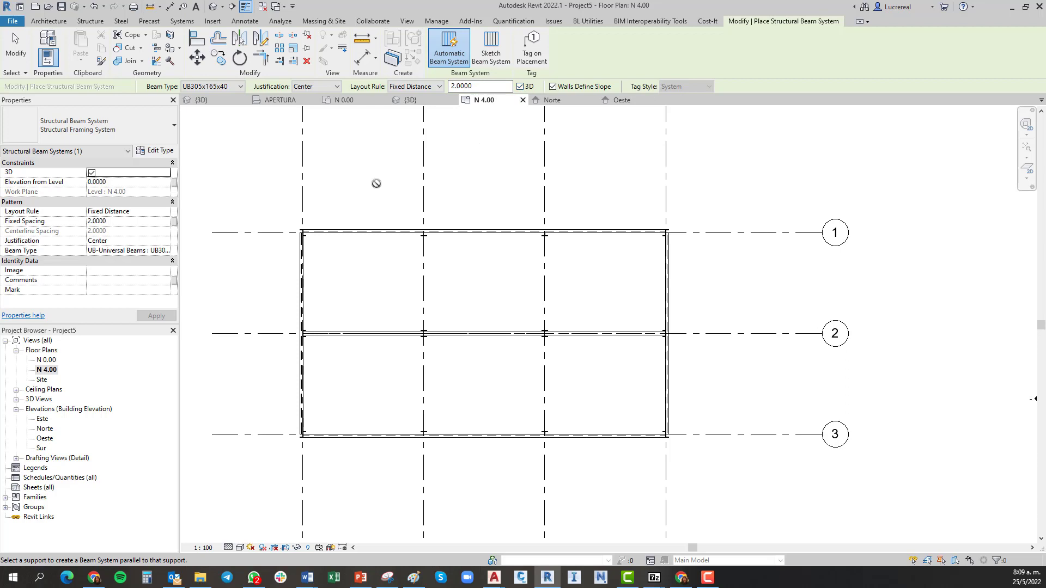
Sketch a rectangular beam system boundary along the perimeter beams, from the corner at grids A and 1 to the corner at D and 3.
click(493, 46)
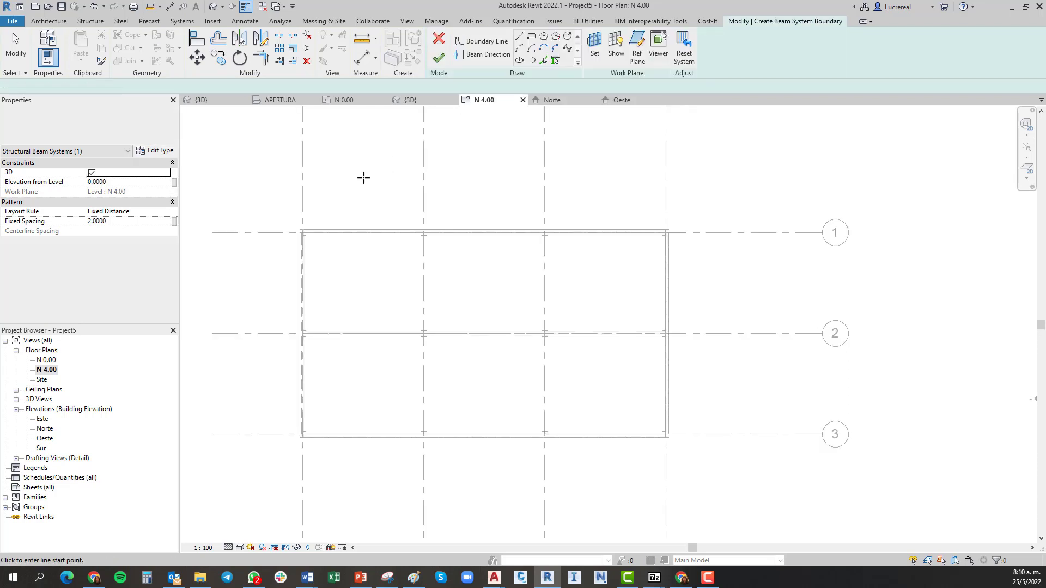
scroll(287, 238, up, 5)
scroll(302, 224, up, 2)
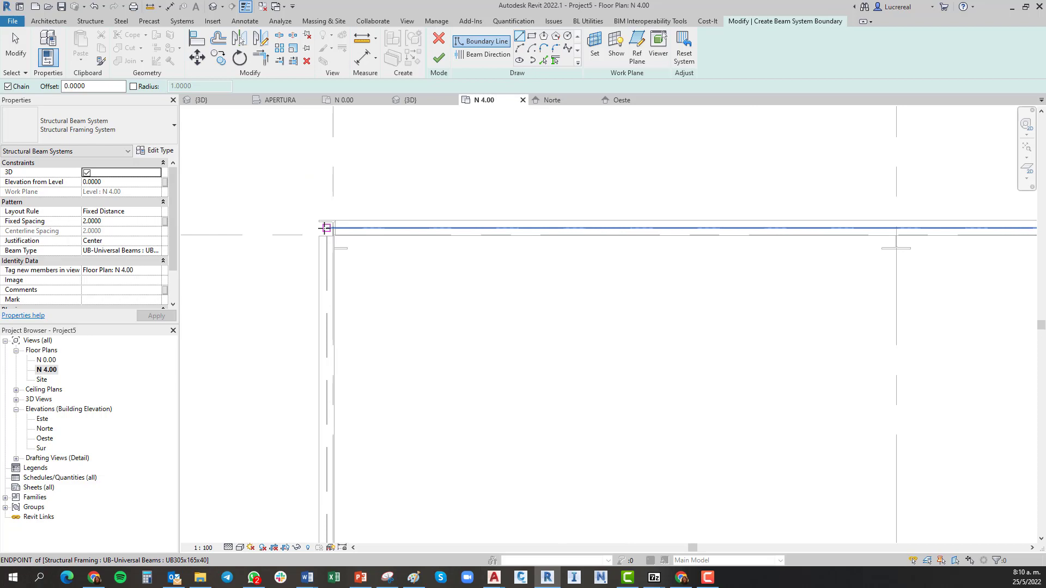
click(326, 228)
scroll(327, 231, down, 3)
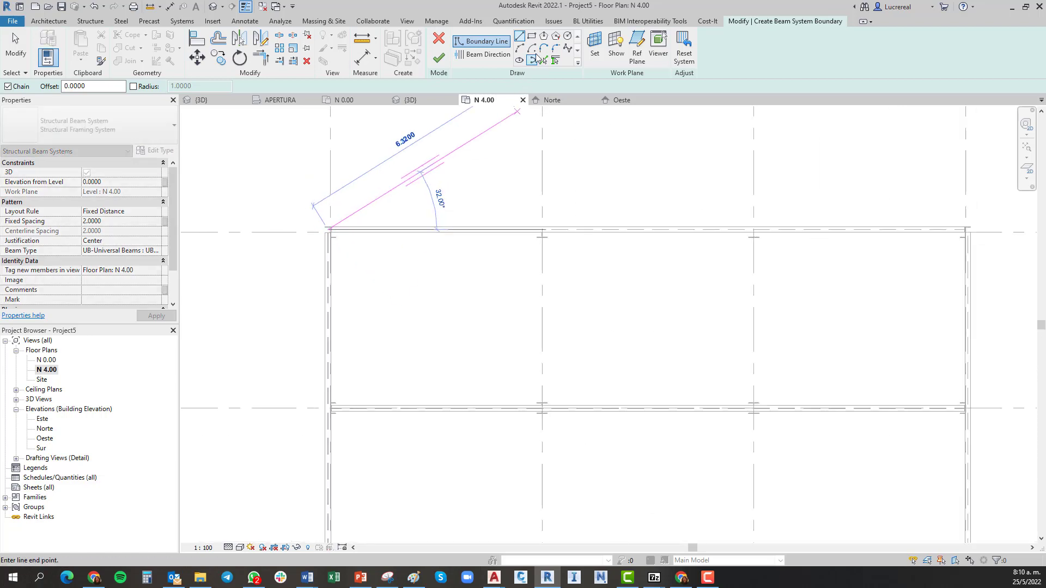
click(532, 37)
scroll(338, 218, up, 3)
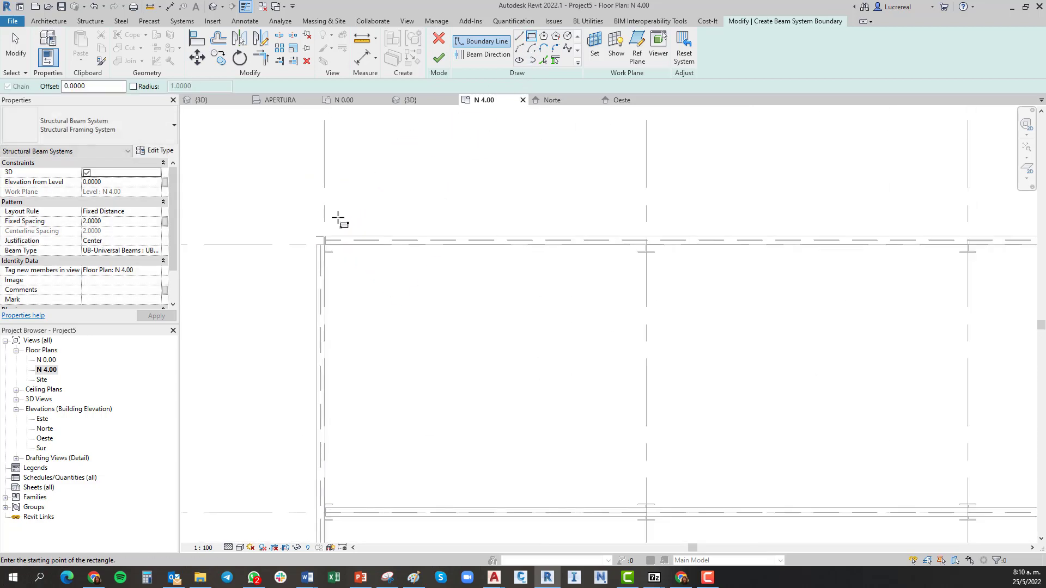
click(316, 251)
scroll(317, 248, down, 4)
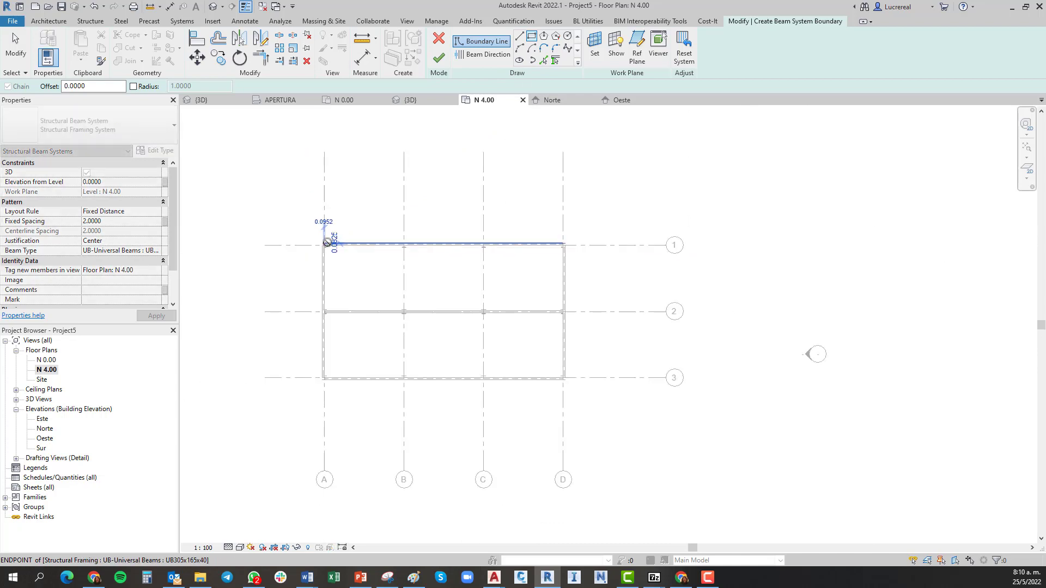
scroll(569, 381, up, 4)
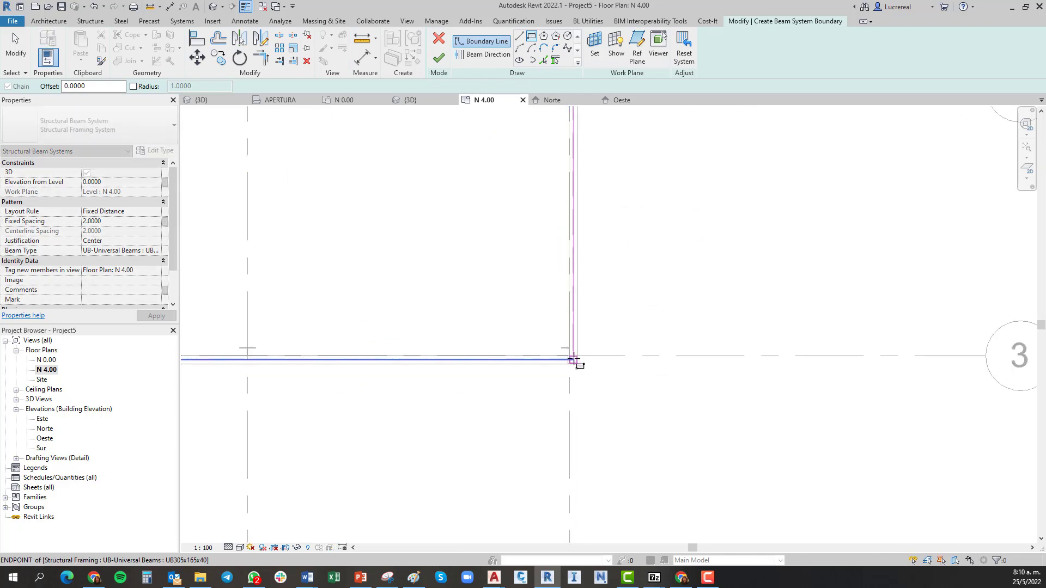
click(572, 360)
scroll(520, 327, down, 5)
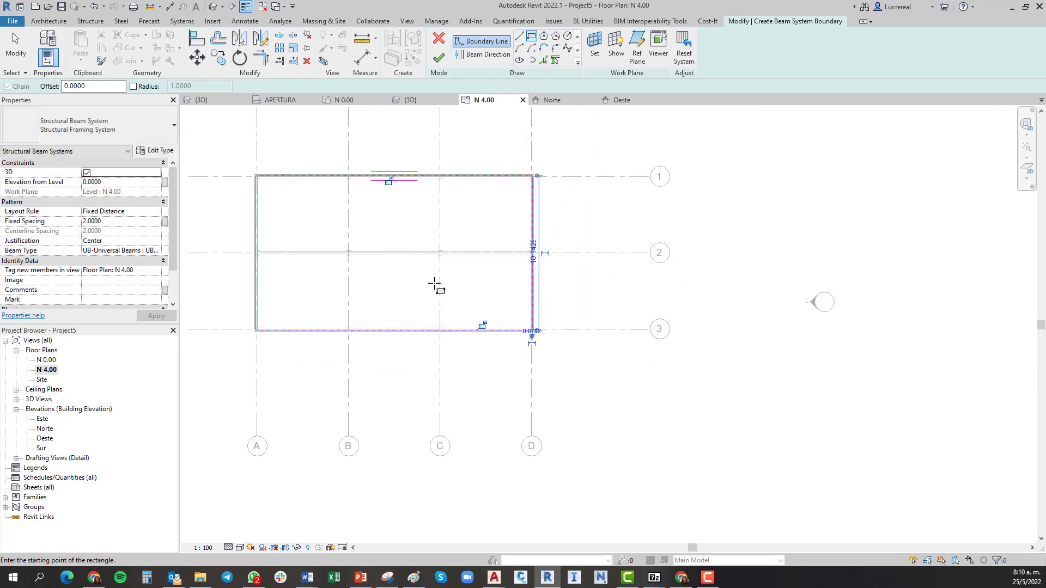
middle_drag(434, 285, 549, 326)
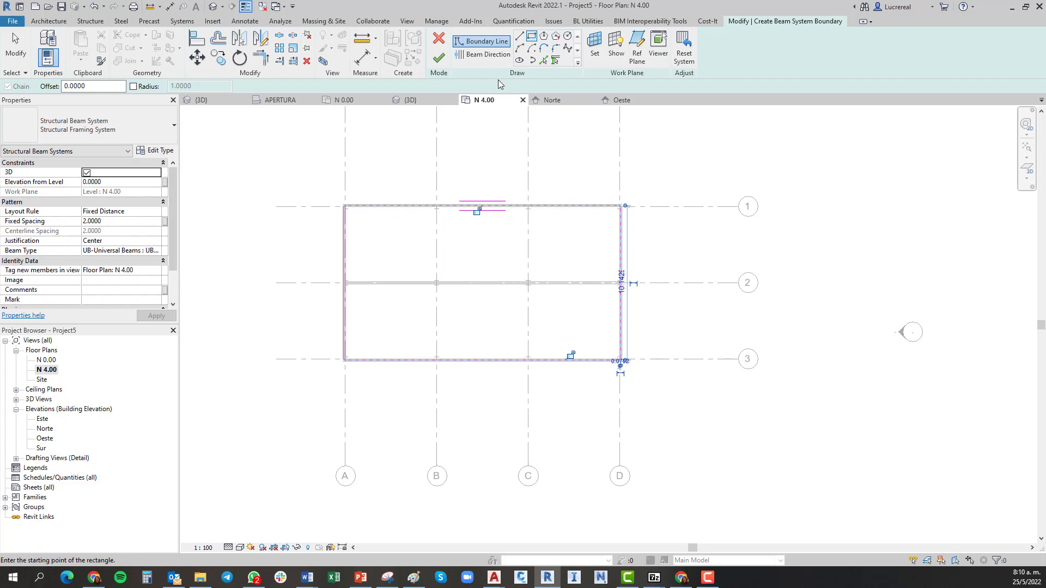
Set the beam direction parallel to the grid A boundary edge and finish the beam system with Beginning justification.
click(483, 54)
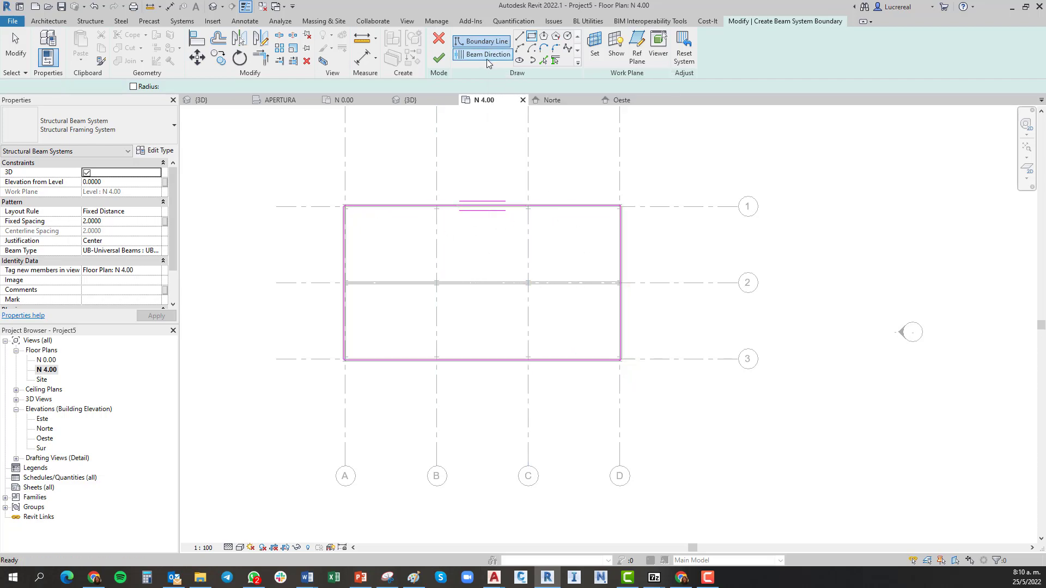
click(344, 233)
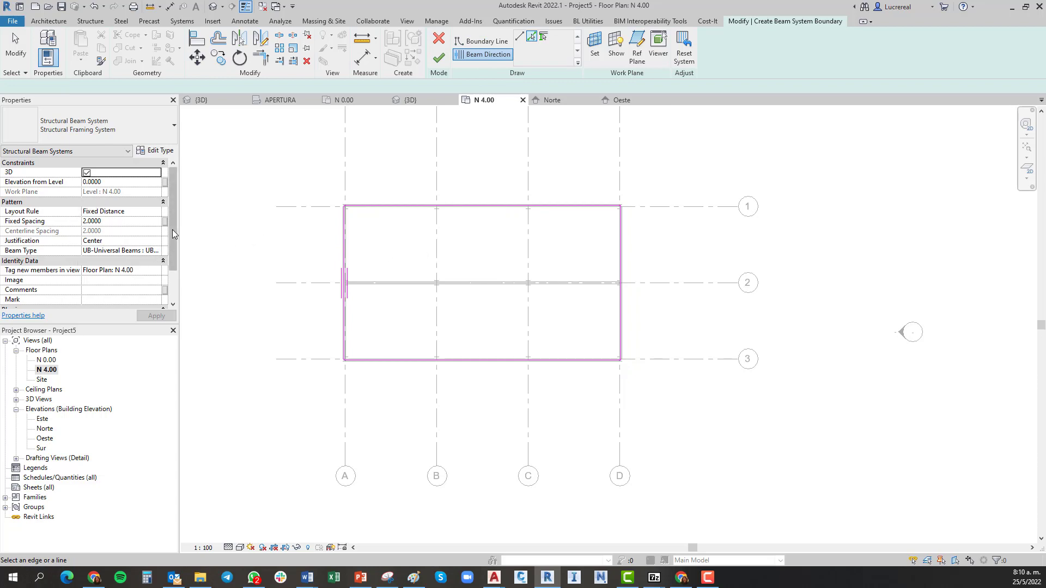
scroll(173, 229, down, 1)
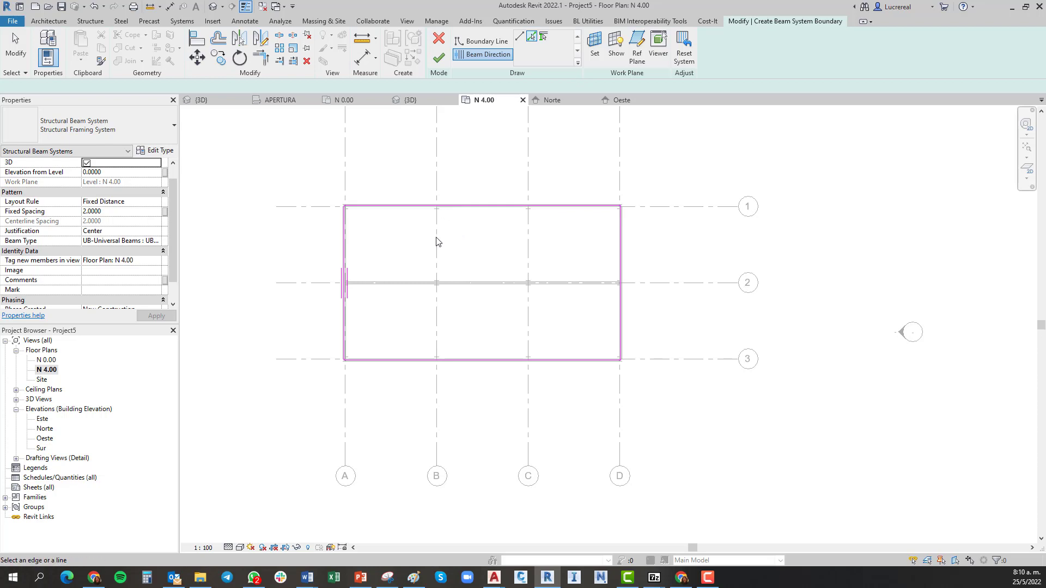
click(156, 234)
click(94, 242)
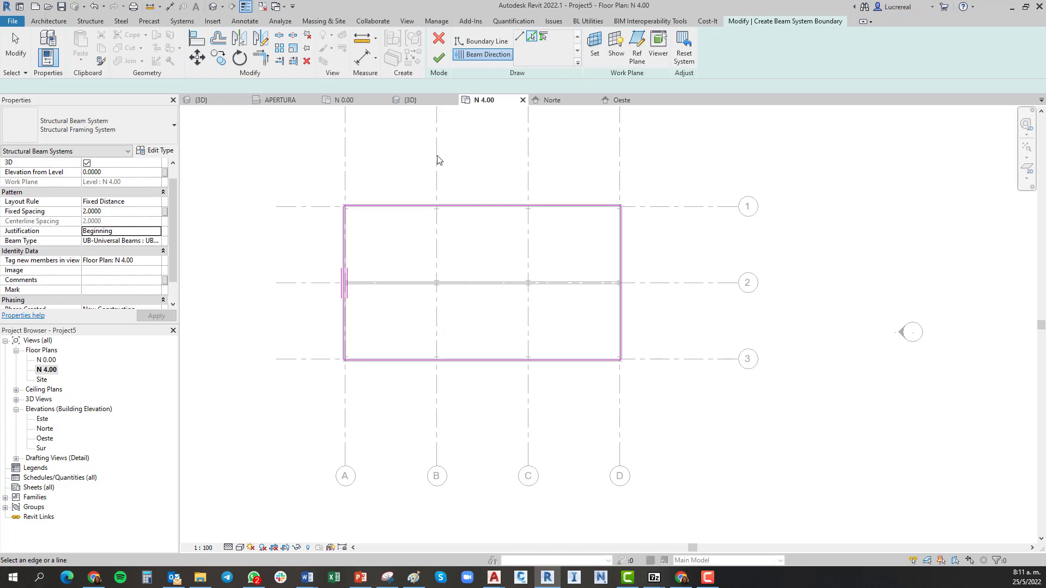
click(438, 58)
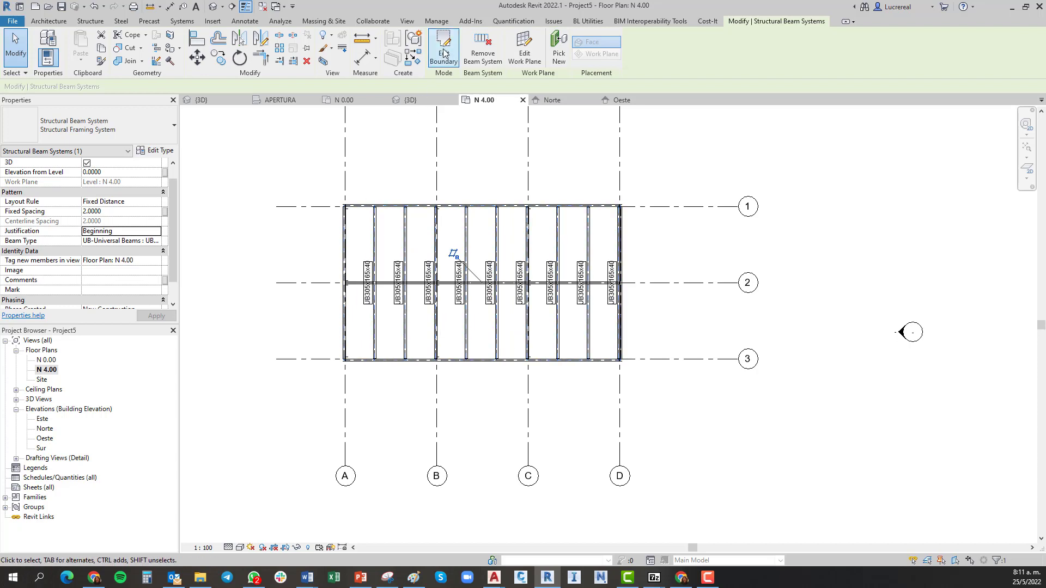
click(96, 23)
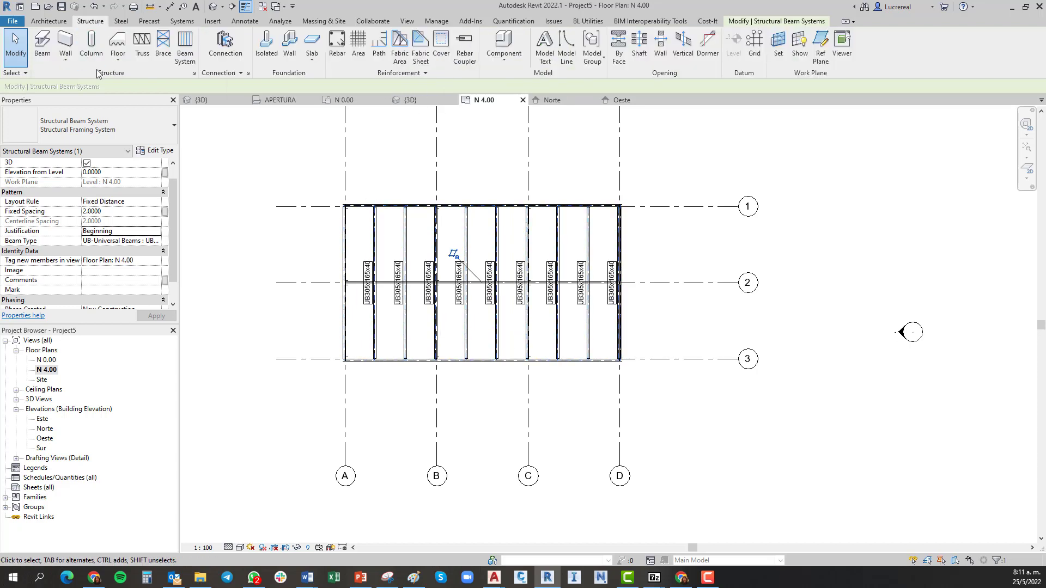
click(185, 46)
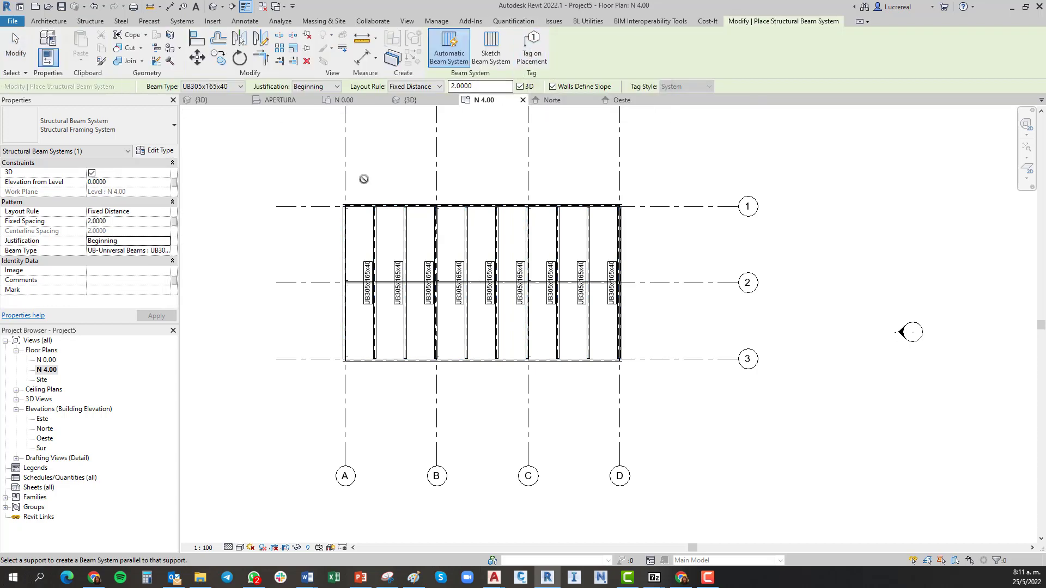
key(Escape)
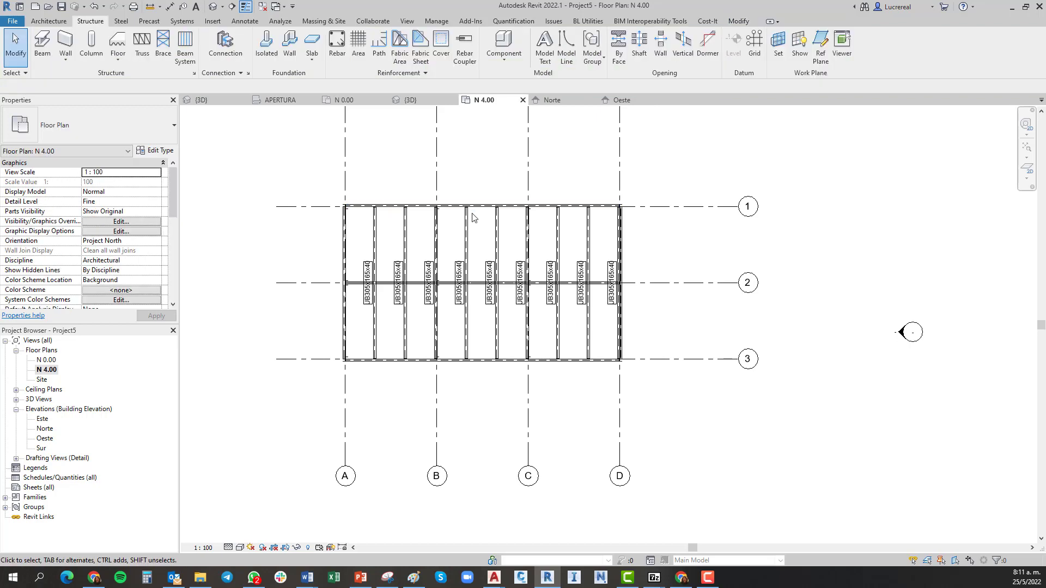
Select all structural framing tags visible in the N 4.00 plan and delete them.
click(367, 301)
right_click(367, 302)
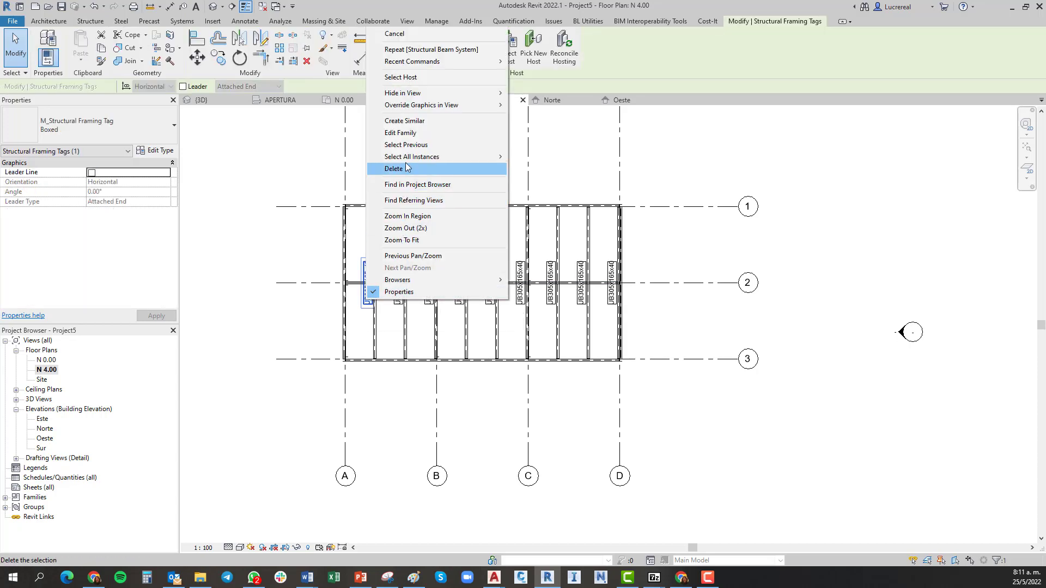
mouse_move(435, 161)
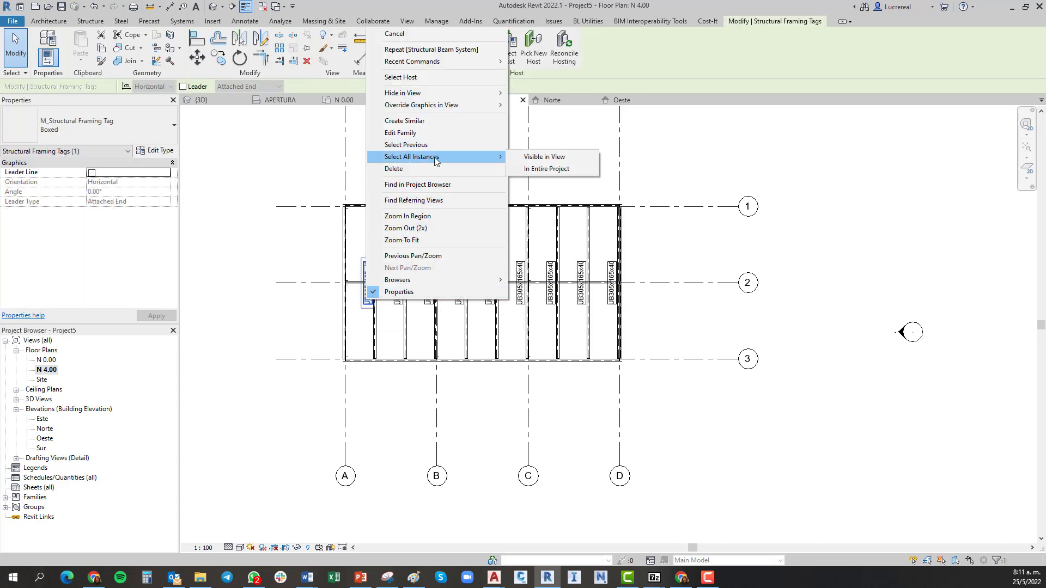
click(520, 160)
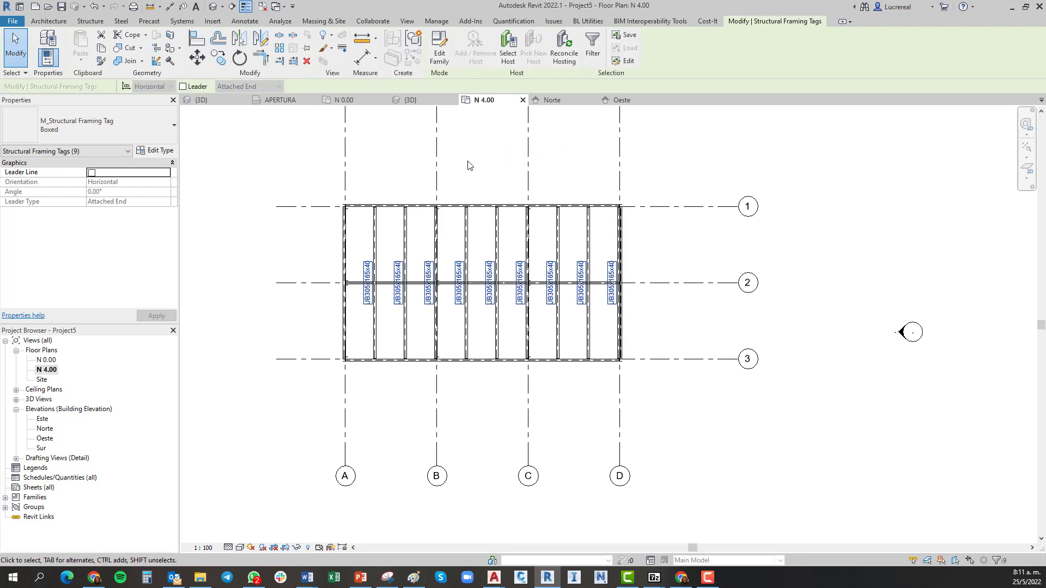
key(Delete)
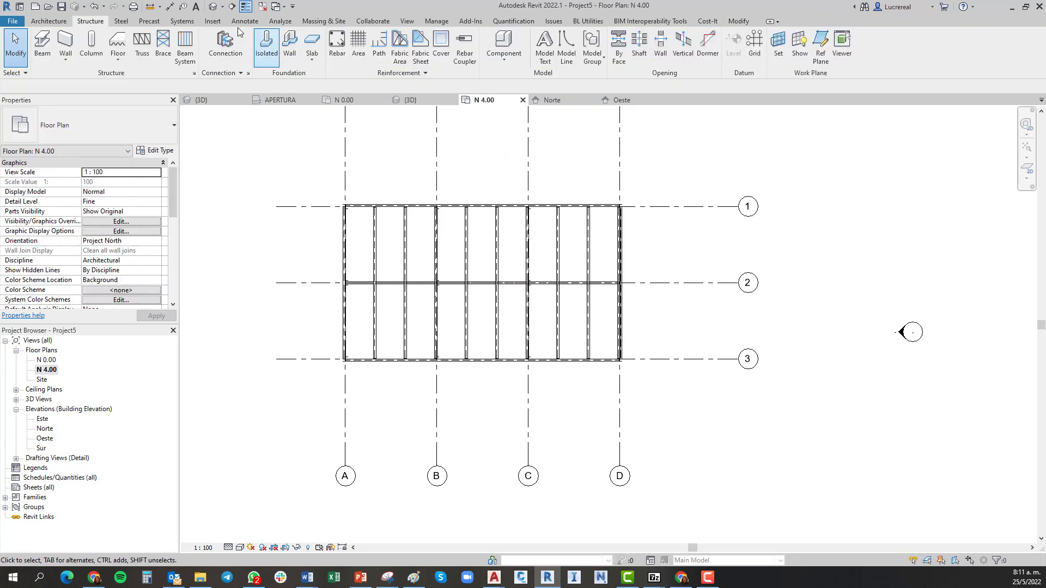
Examine the new beam system in the 3D view, closely at the corner of grids D and 3.
click(213, 7)
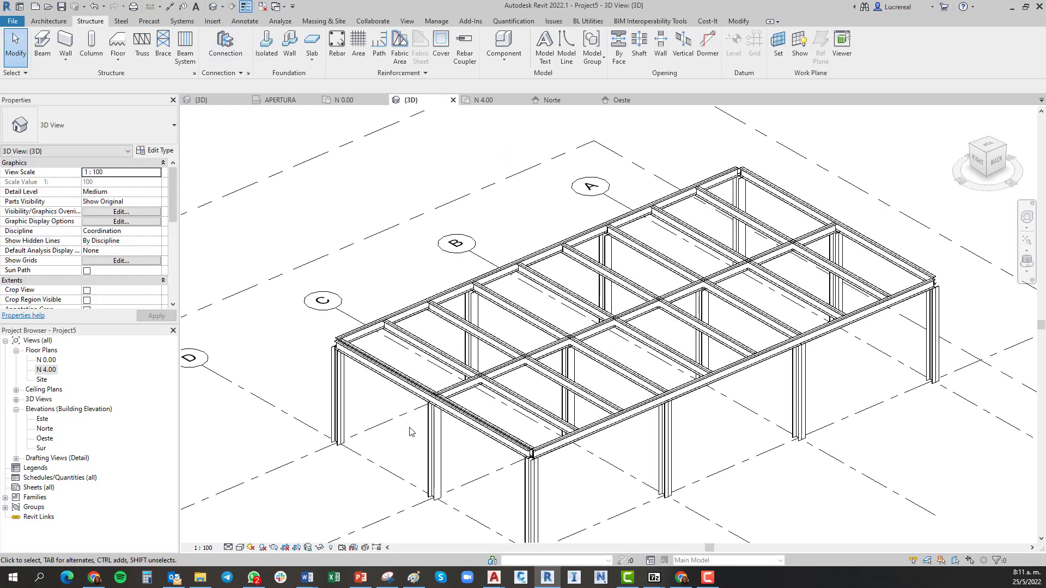
scroll(479, 452, down, 2)
shift+middle_drag(504, 441, 483, 430)
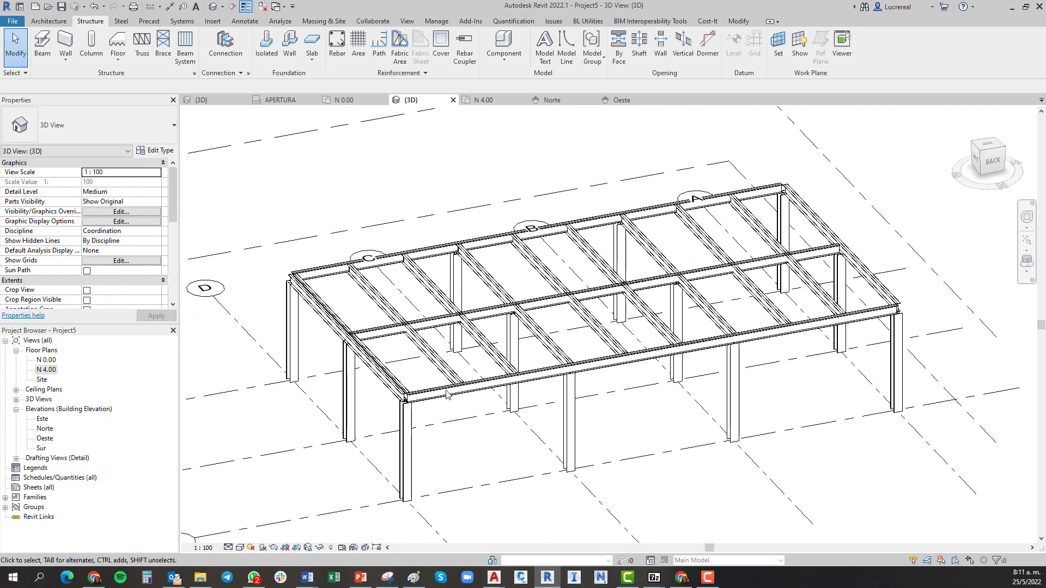
scroll(413, 280, up, 6)
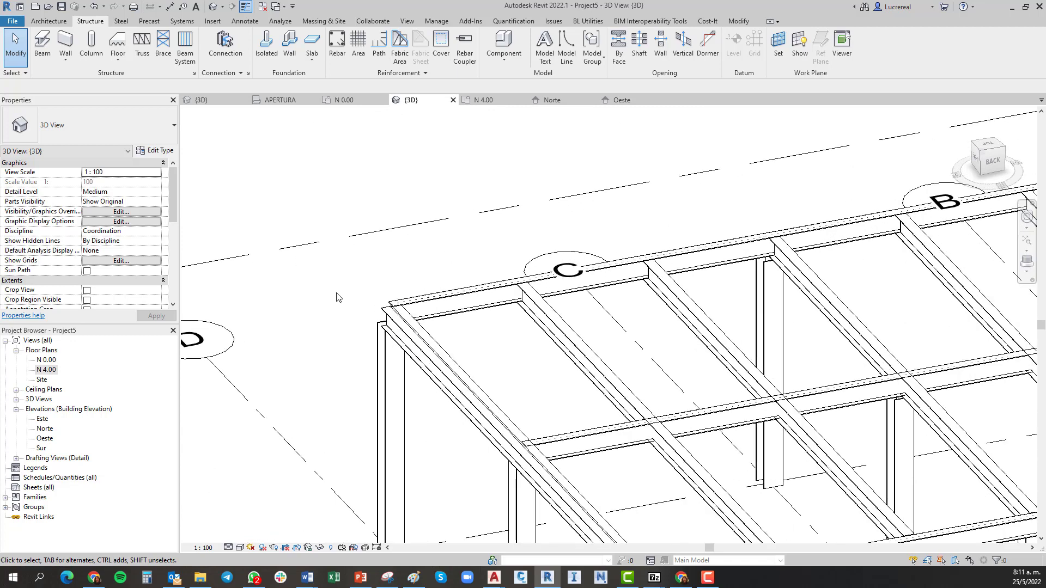
scroll(413, 281, up, 5)
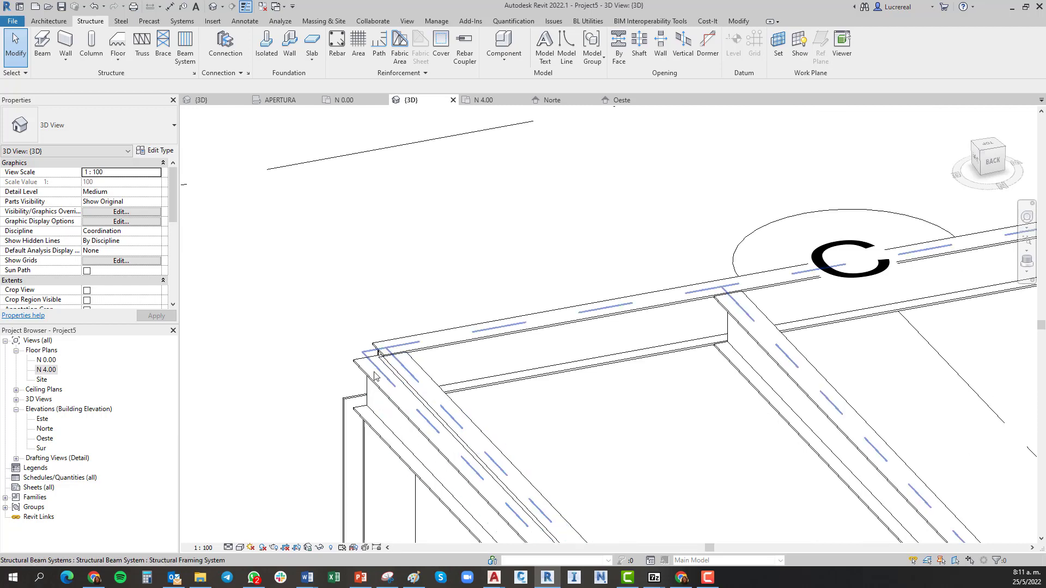
shift+middle_drag(555, 453, 537, 419)
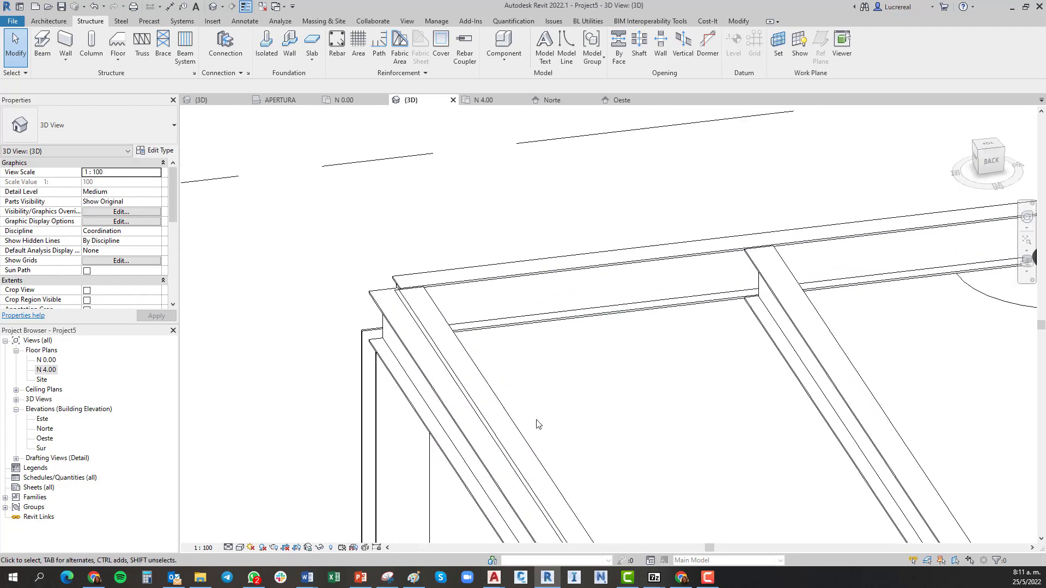
Unpin and delete the redundant beam system joist running alongside the grid D edge beam.
click(454, 347)
key(Delete)
scroll(505, 358, down, 3)
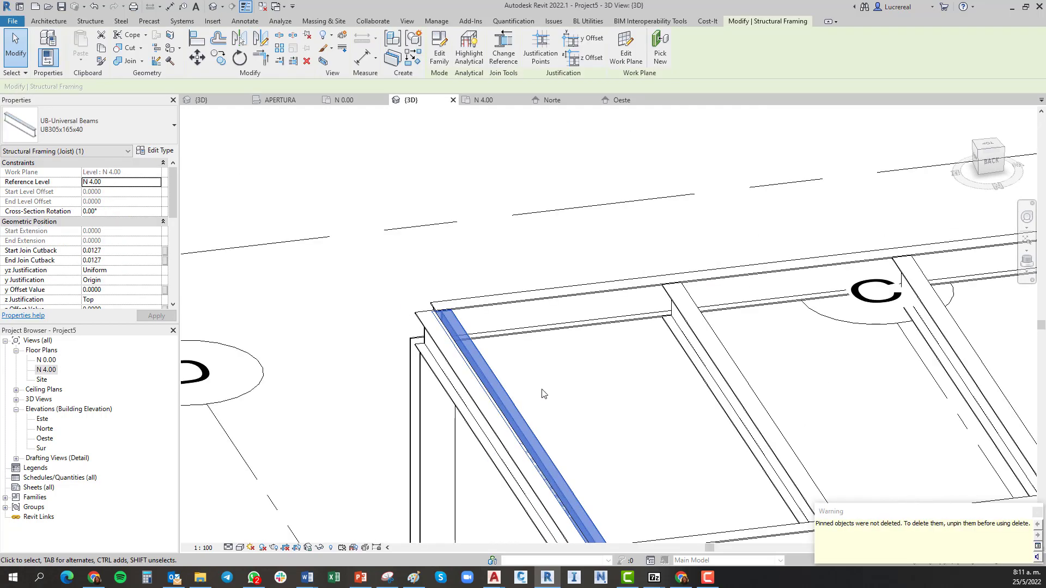
scroll(448, 259, up, 2)
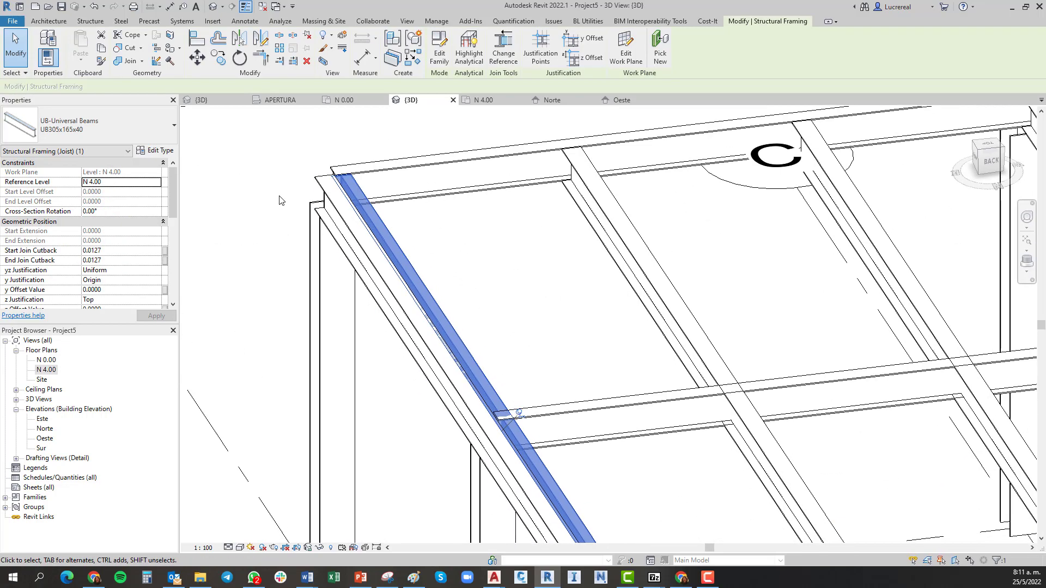
click(524, 372)
scroll(505, 348, down, 2)
scroll(504, 349, down, 1)
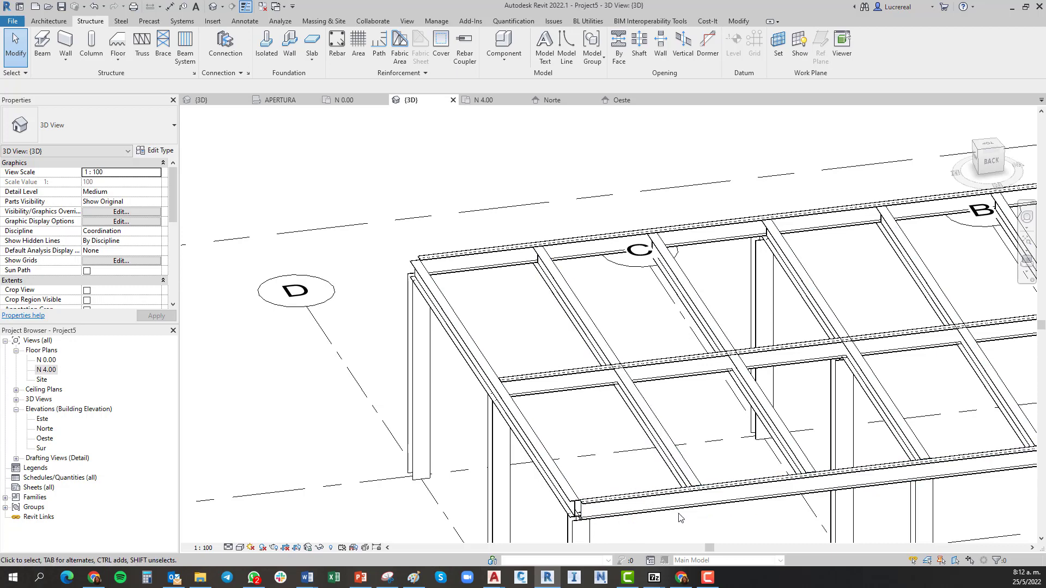
Examine the beam system's extent in the 3D view, checking for a duplicate joist at the edge beam on the end opposite grid D.
click(558, 474)
scroll(614, 464, down, 2)
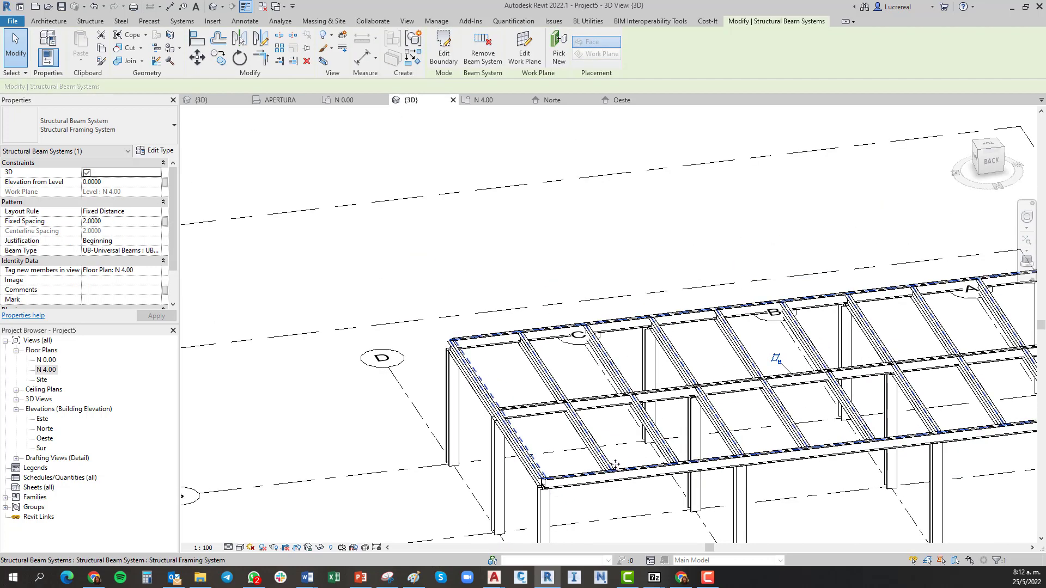
middle_drag(910, 430, 546, 419)
scroll(703, 294, up, 2)
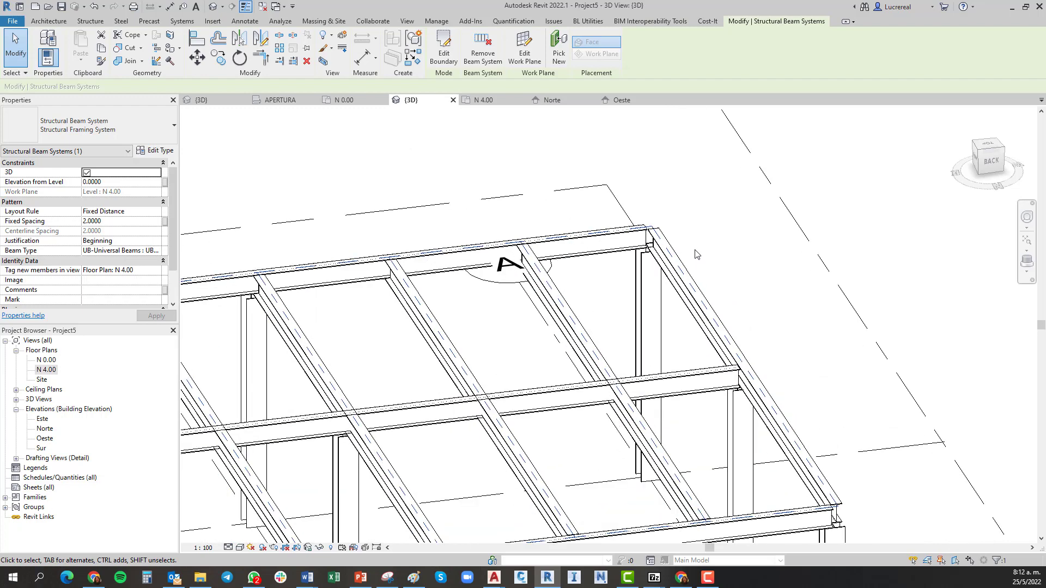
scroll(658, 250, up, 1)
key(Escape)
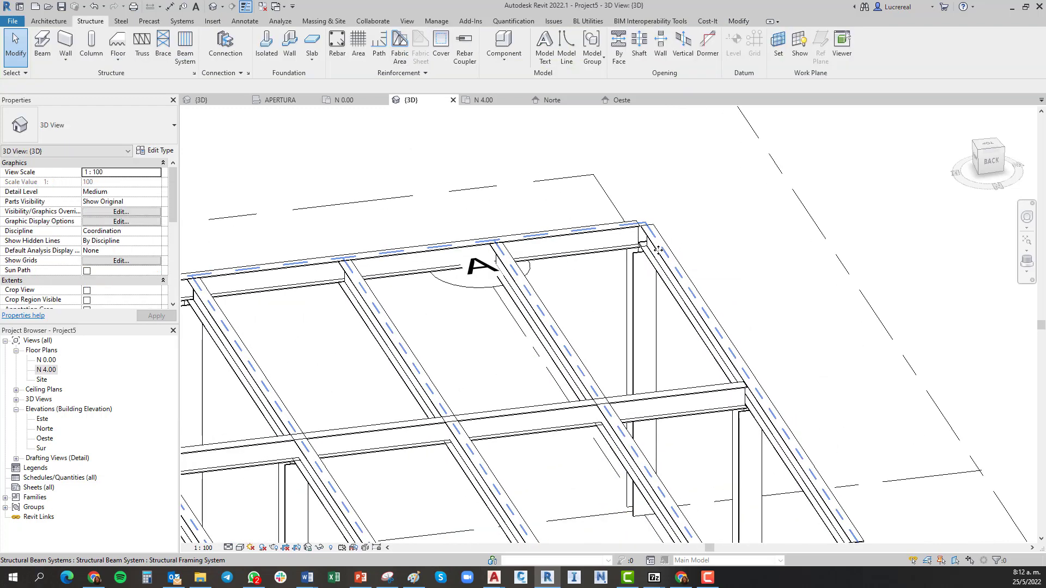
scroll(658, 253, down, 3)
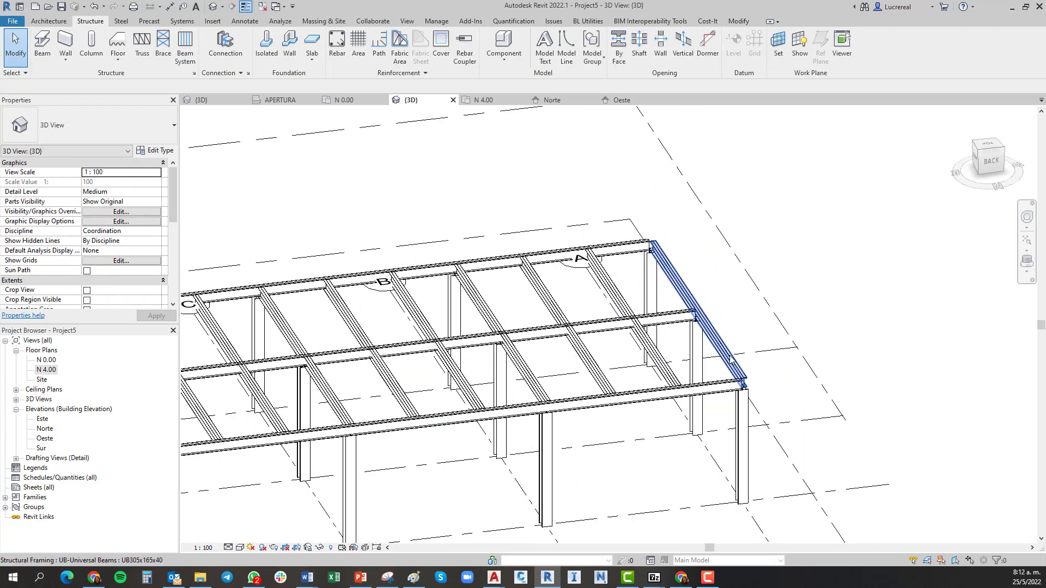
scroll(752, 395, up, 5)
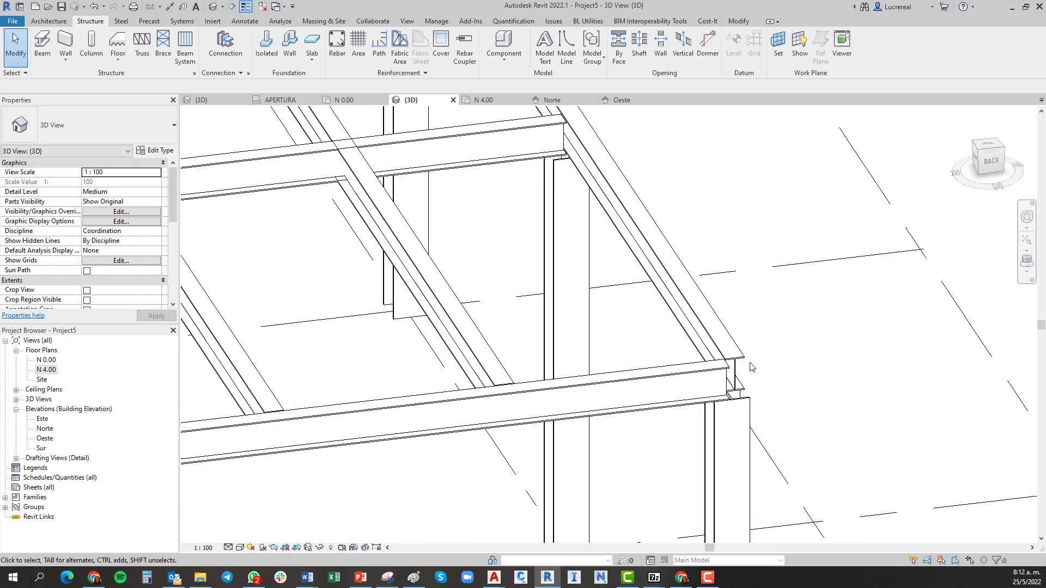
scroll(713, 354, down, 3)
scroll(489, 361, up, 2)
scroll(489, 361, down, 5)
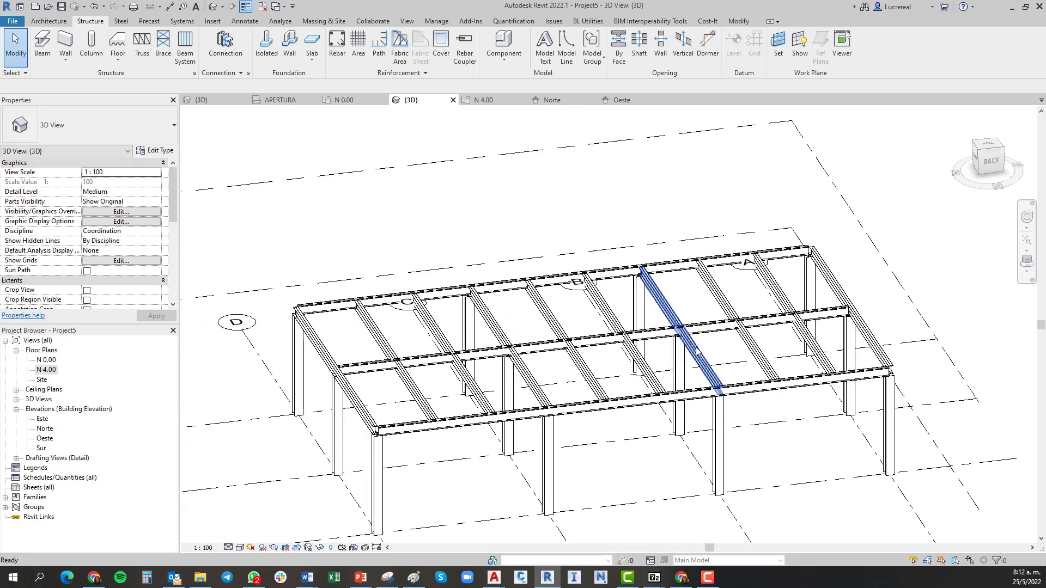
Miter the grid D edge beam and the perimeter beam meeting it at grid 3, cancelling the save reminder.
scroll(280, 304, up, 3)
scroll(281, 303, up, 3)
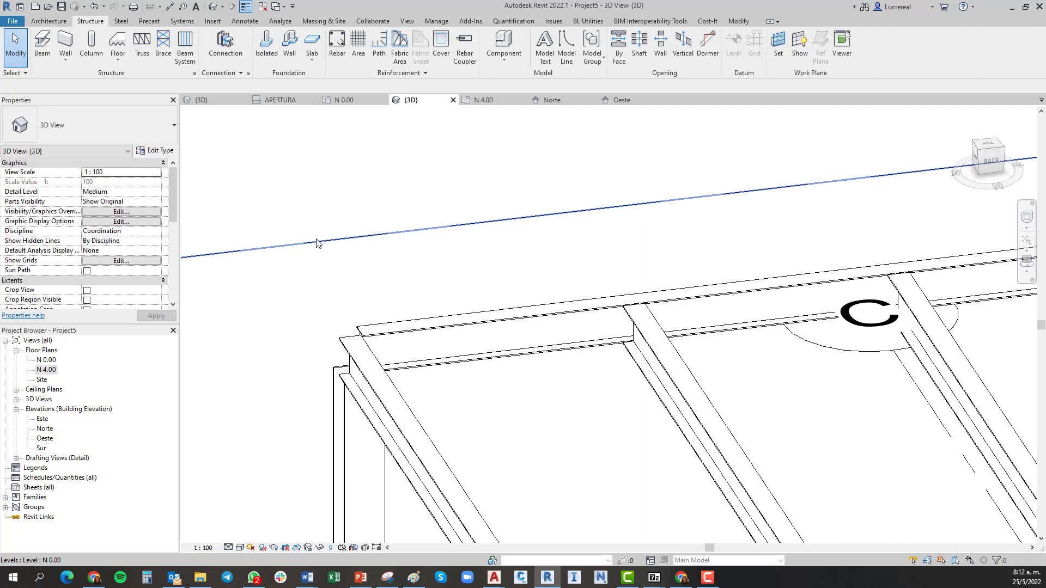
click(121, 22)
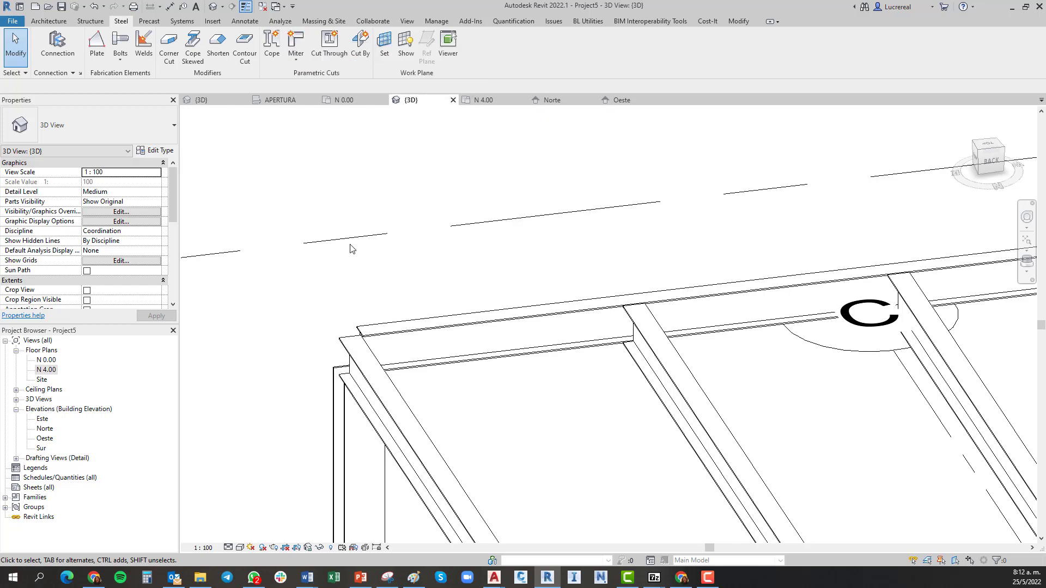
click(297, 61)
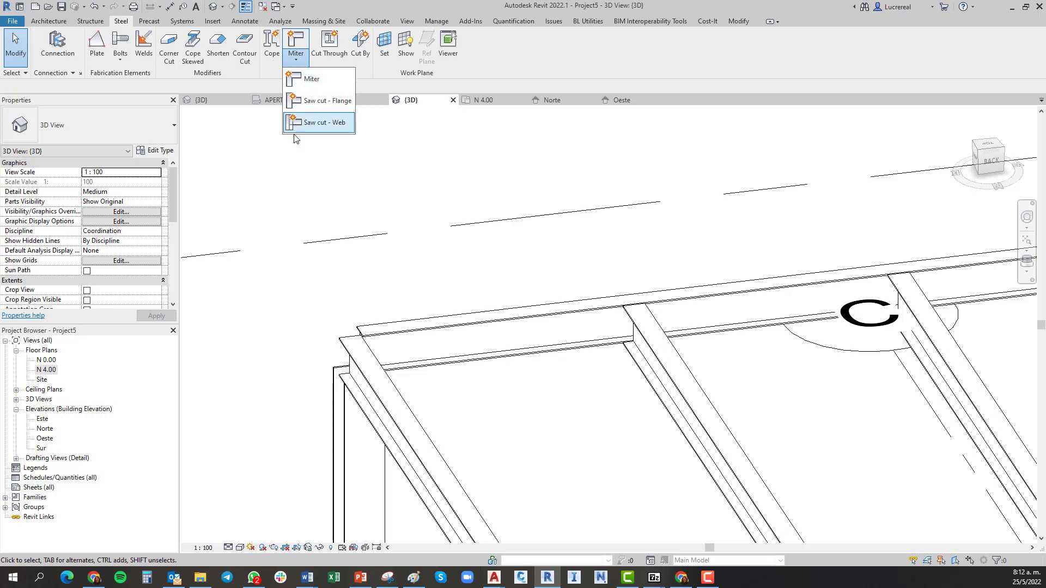
click(306, 79)
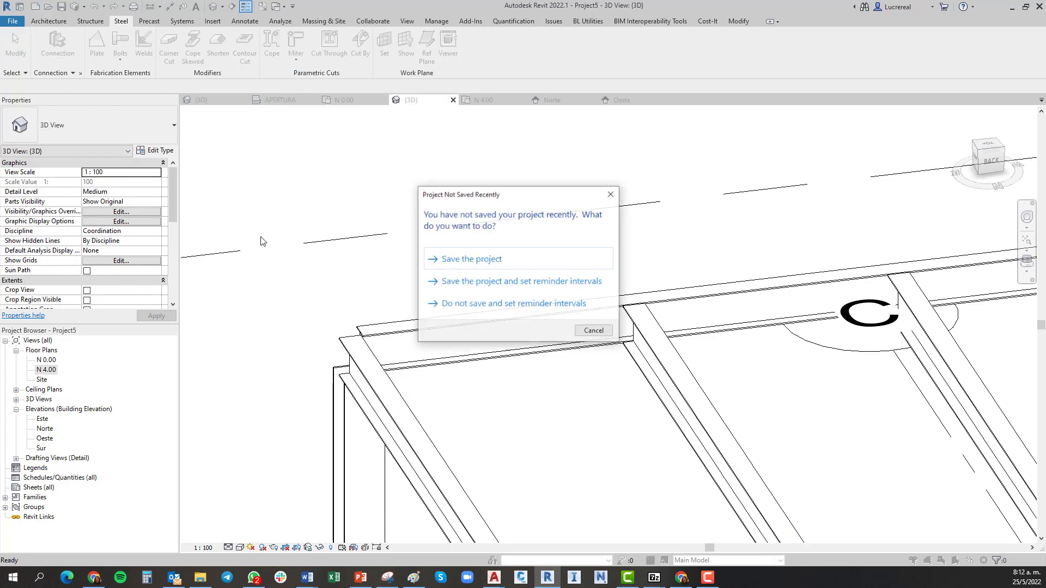
click(594, 330)
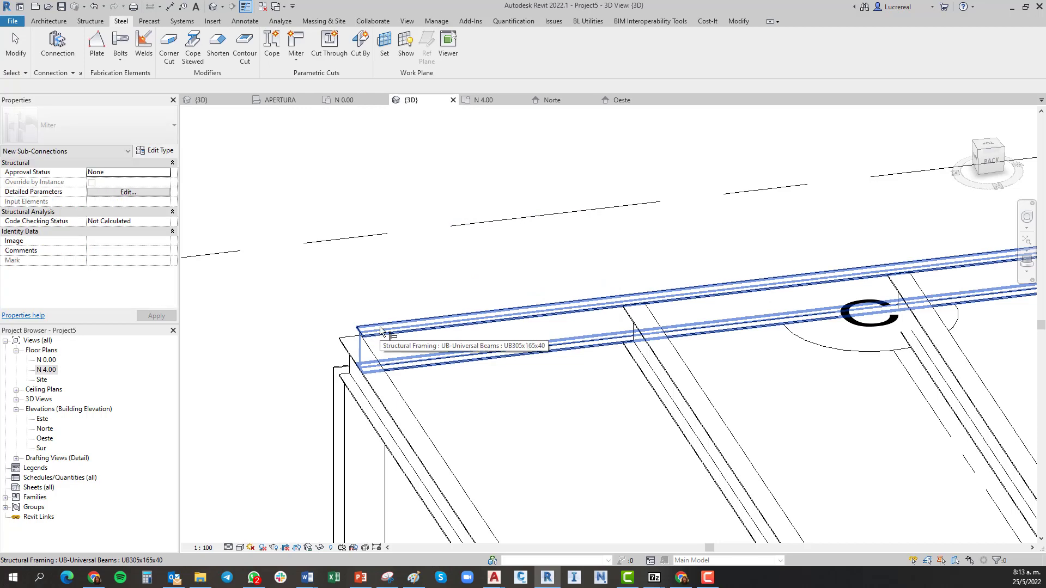
click(380, 331)
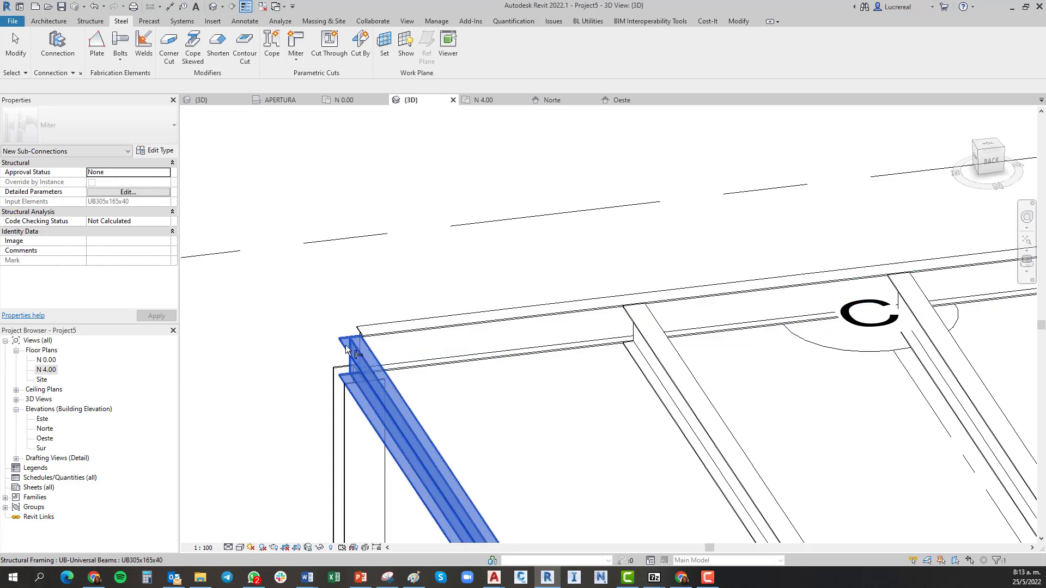
scroll(335, 346, up, 2)
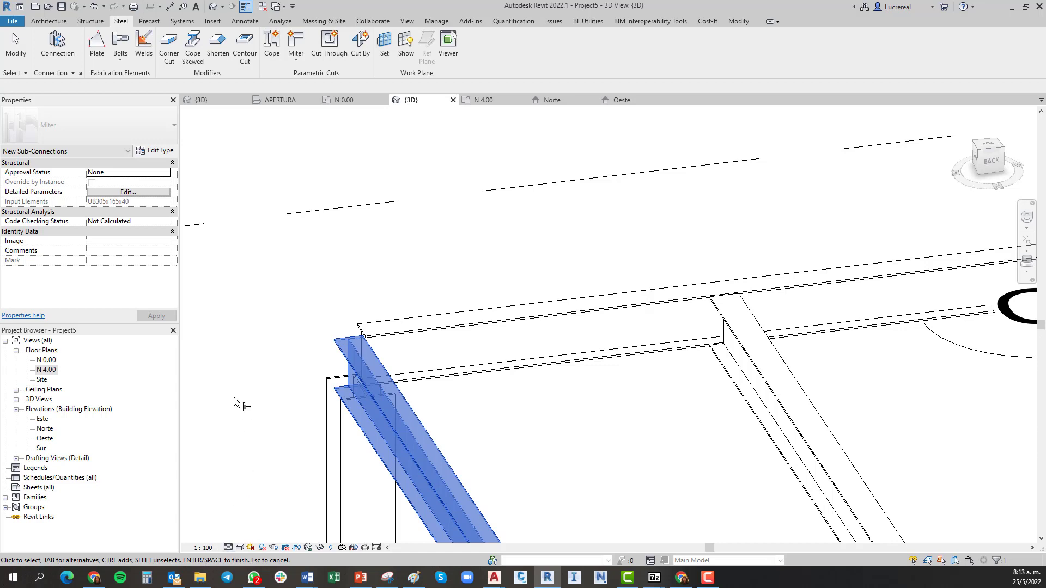
click(377, 331)
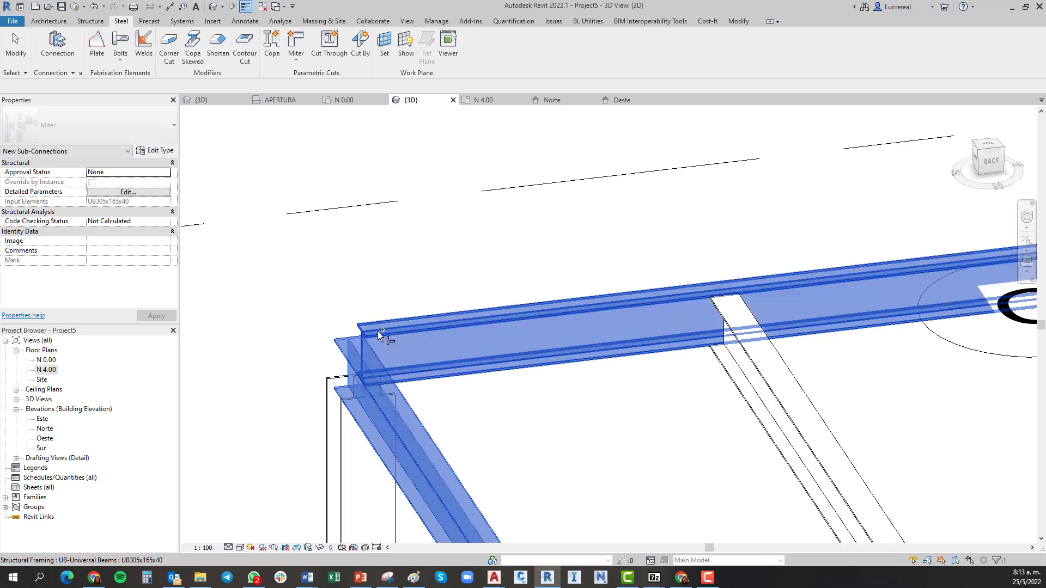
right_click(294, 268)
click(322, 275)
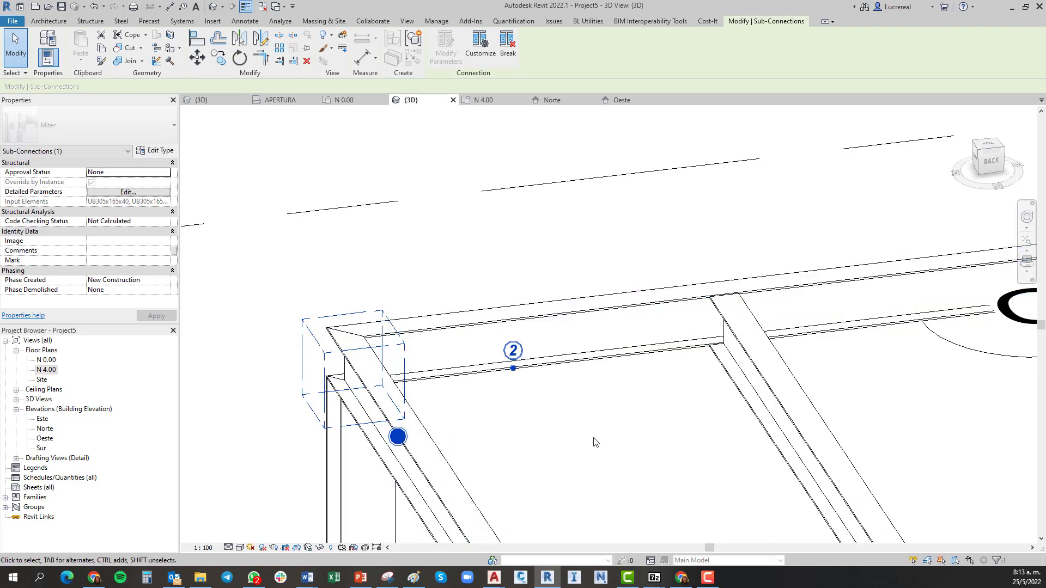
Swap the primary and secondary beams of the new corner miter.
shift+middle_drag(624, 455, 512, 463)
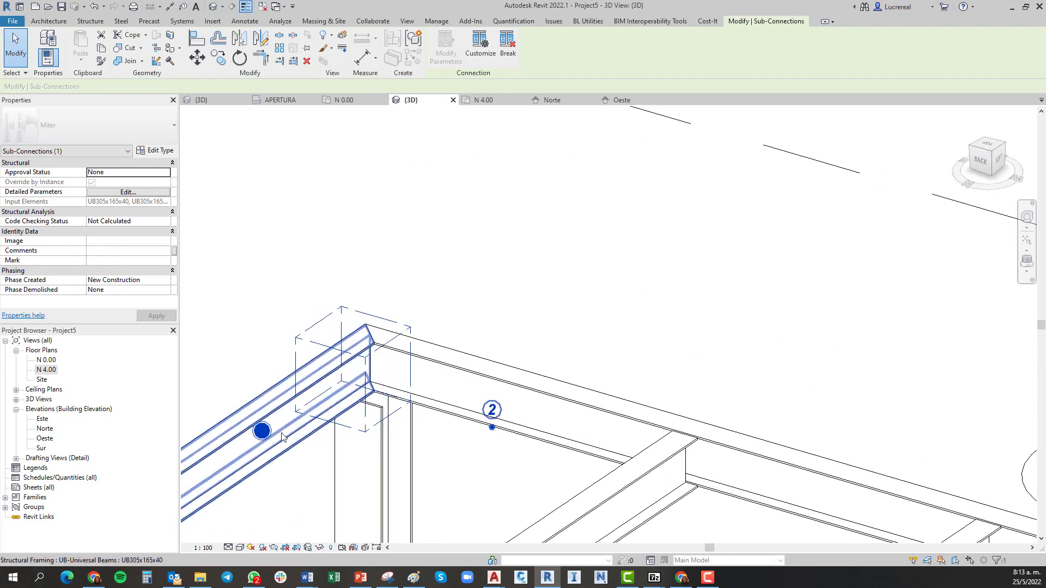
click(491, 428)
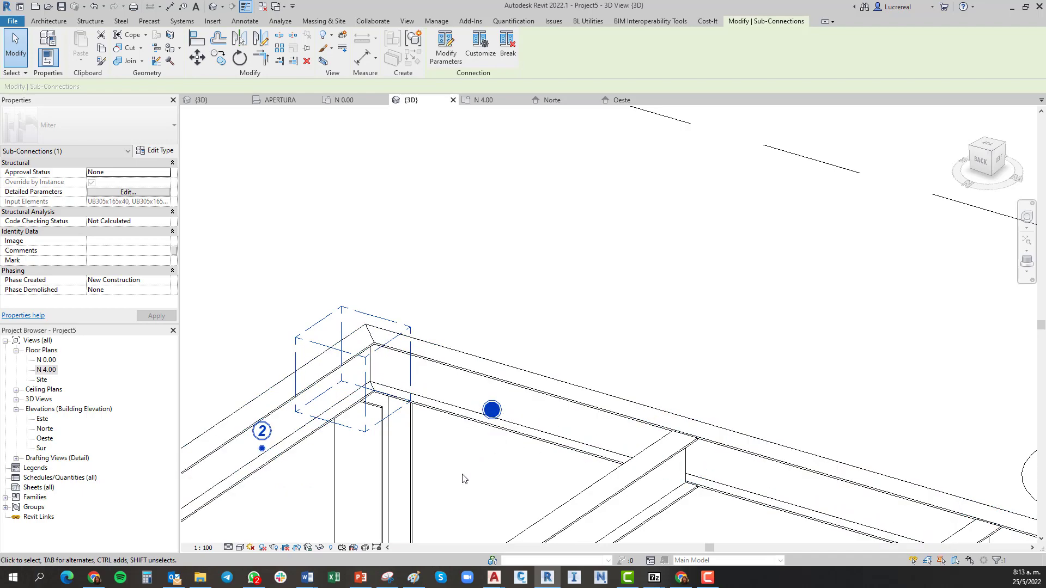
key(Escape)
scroll(465, 319, down, 4)
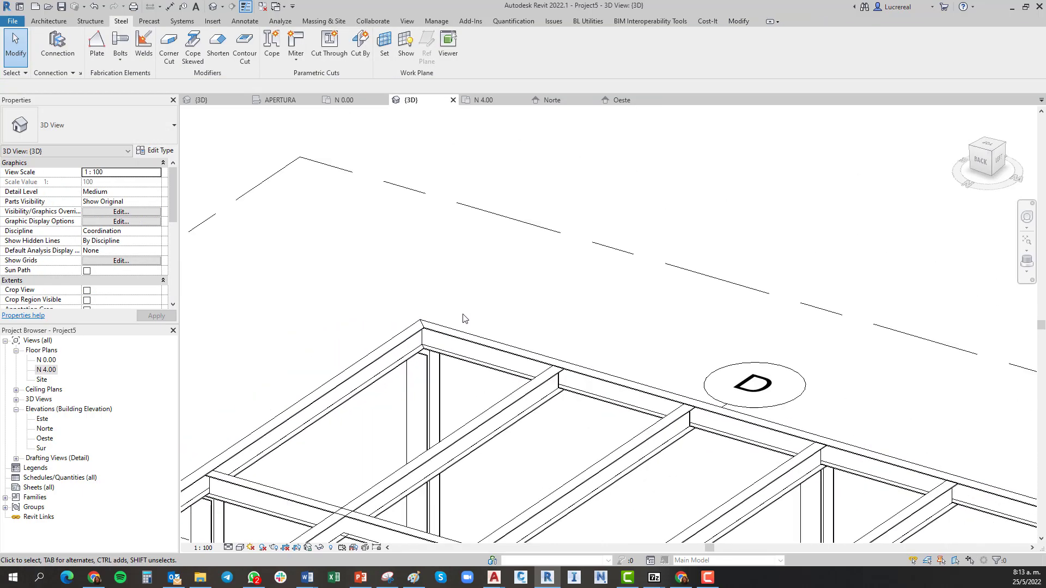
Miter the other end of the grid D edge beam with the adjoining long perimeter beam.
shift+middle_drag(439, 420, 626, 446)
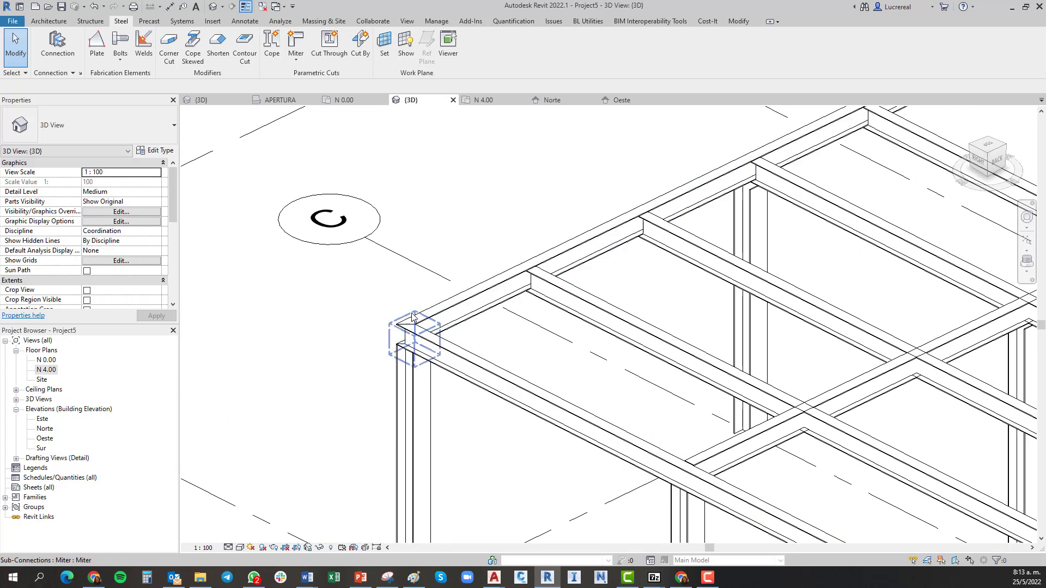
scroll(404, 355, down, 4)
scroll(670, 480, up, 3)
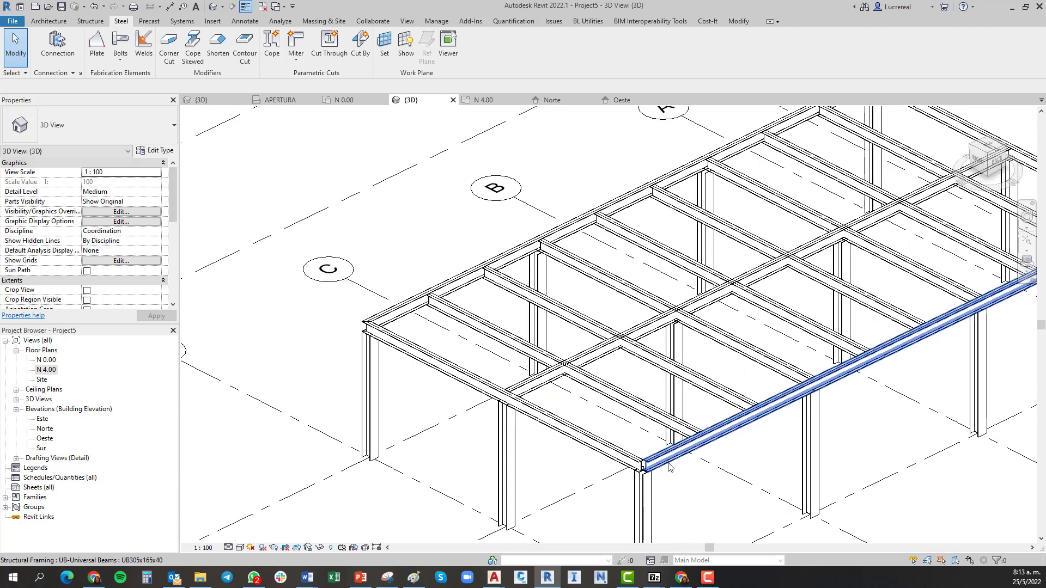
middle_drag(669, 481, 588, 415)
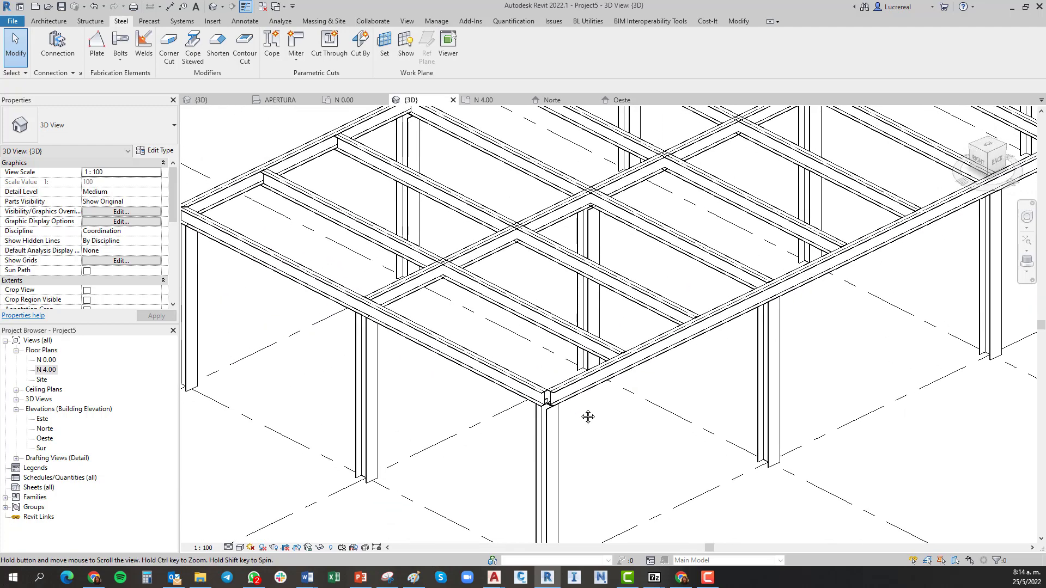
click(296, 44)
click(516, 381)
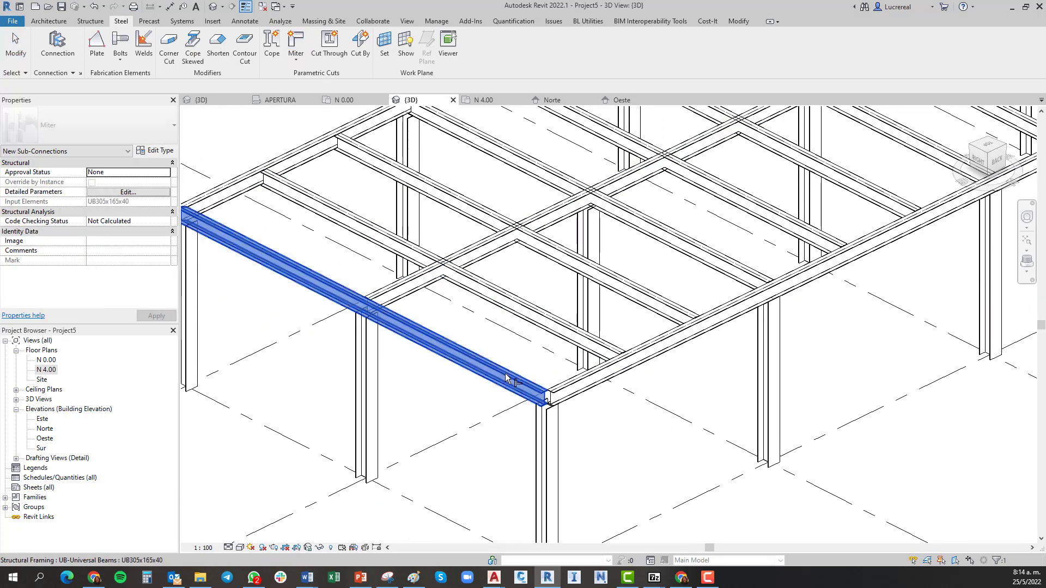
click(573, 385)
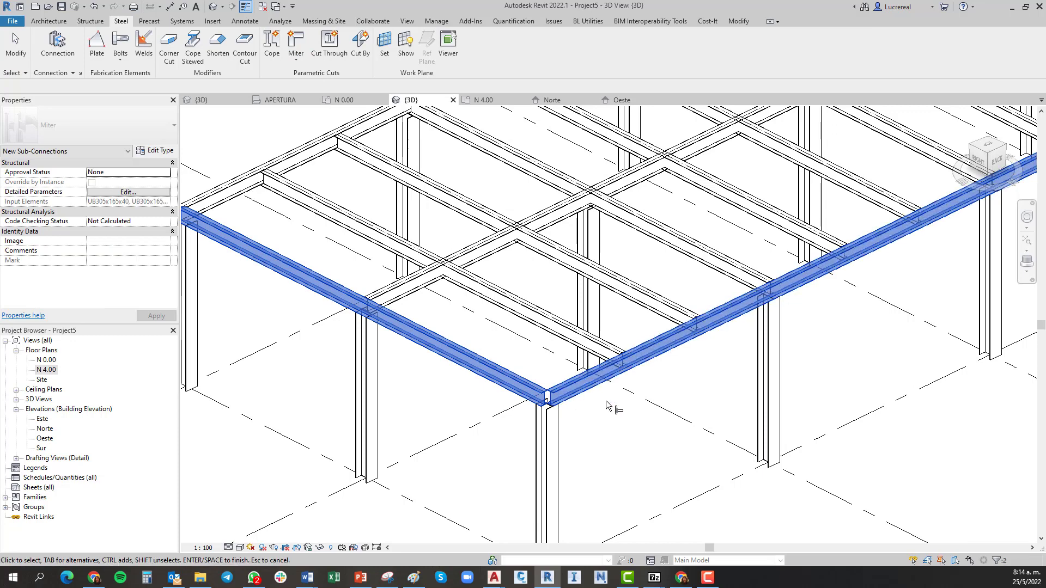
right_click(686, 405)
click(708, 201)
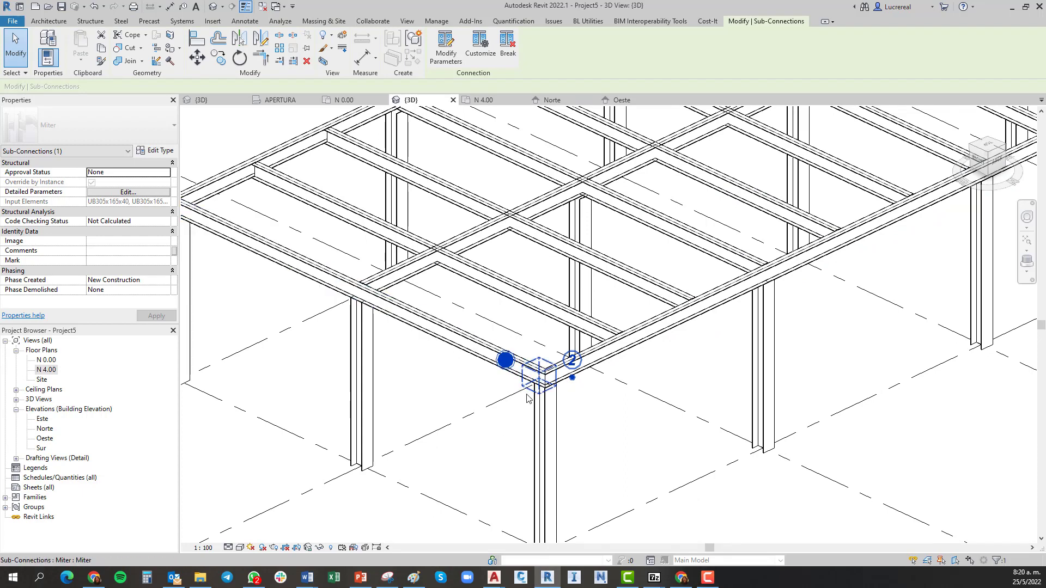
click(464, 455)
Cope the end of the first interior joist from the grid D edge against the long perimeter beam.
middle_drag(452, 396, 574, 491)
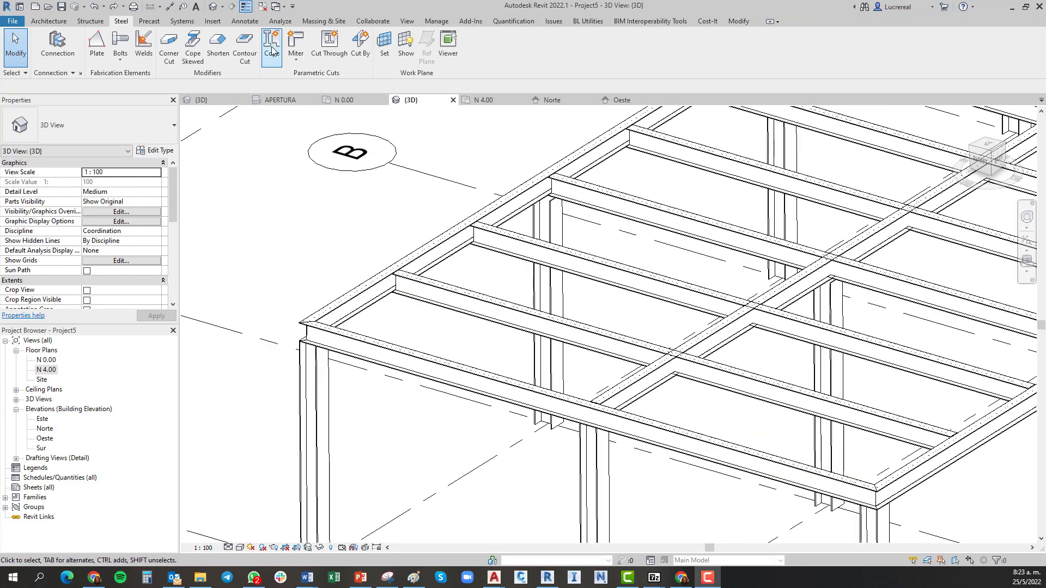
click(272, 48)
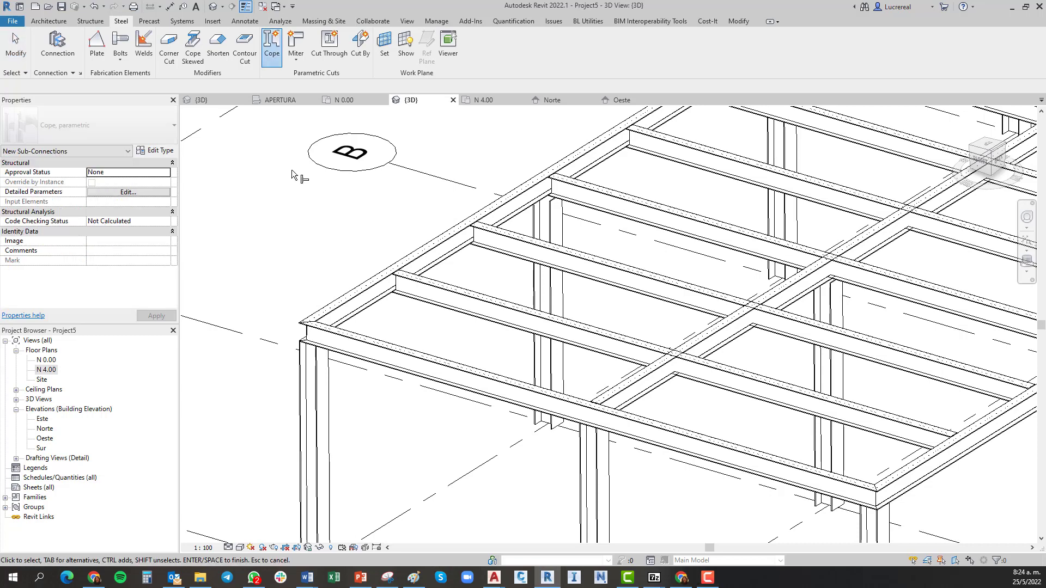
click(411, 255)
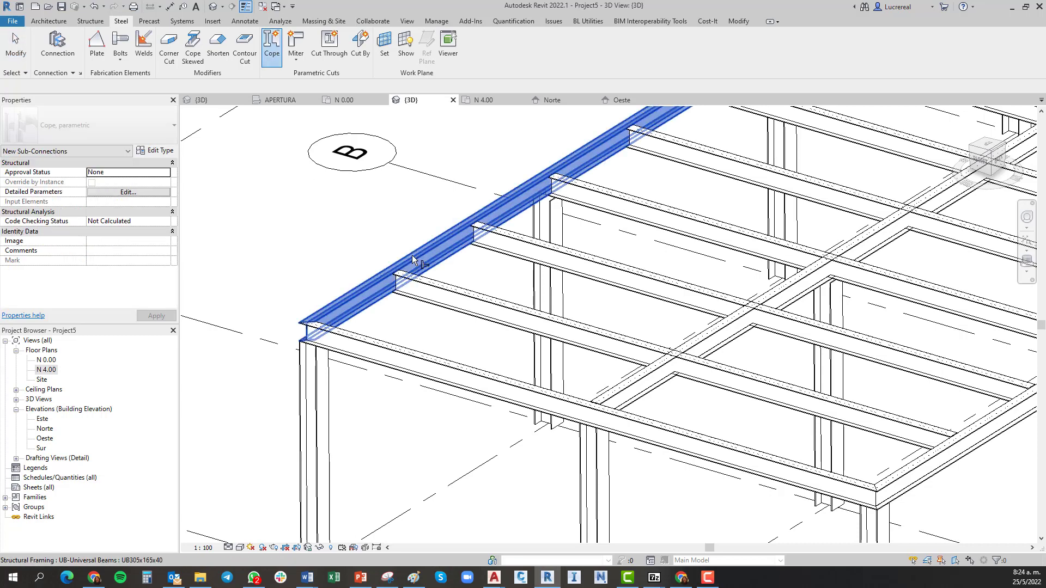
click(435, 287)
right_click(399, 218)
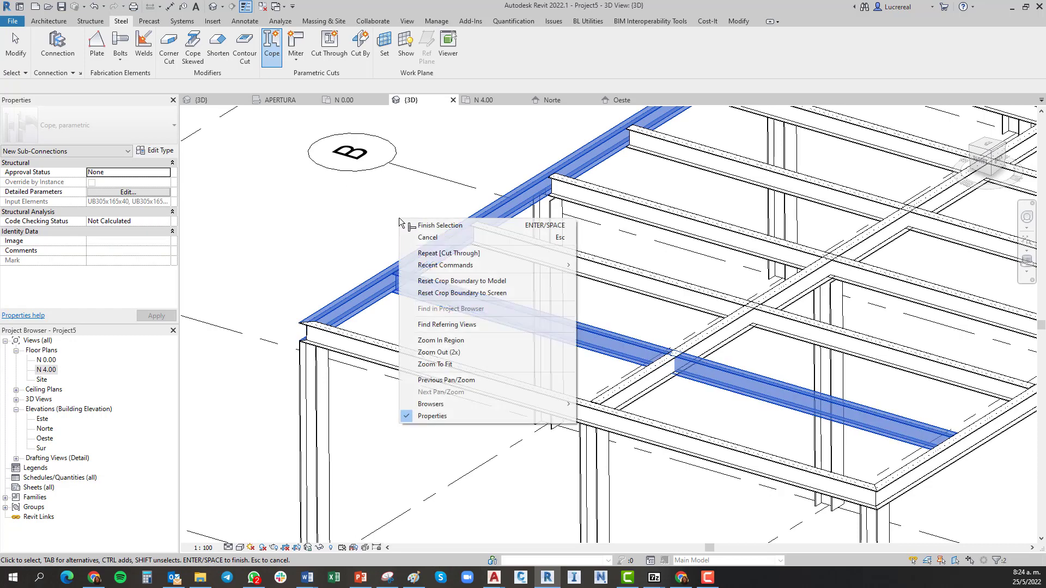
click(425, 226)
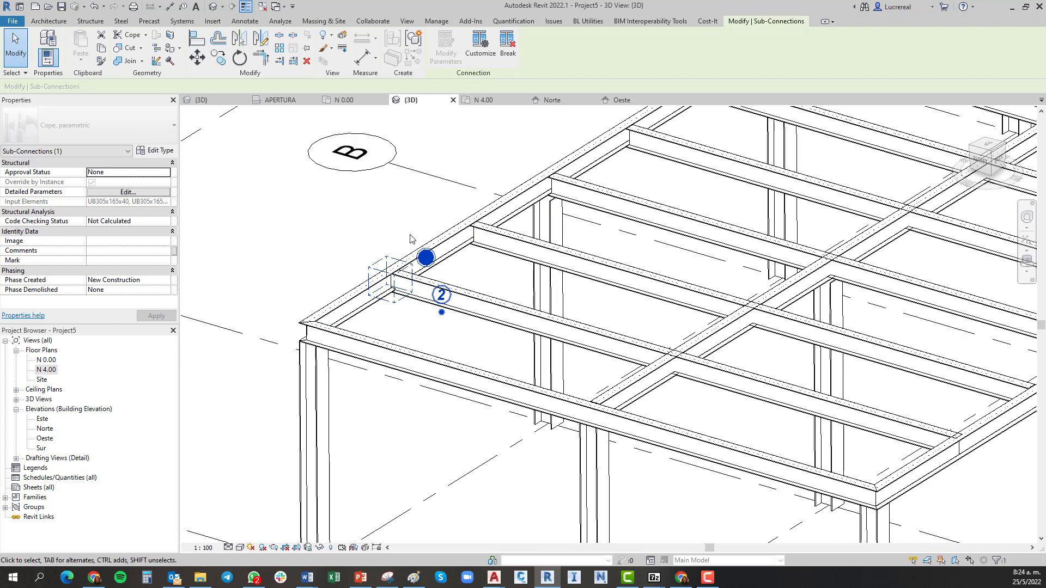
Switch the cope's primary beam from the perimeter beam to the joist.
scroll(406, 289, up, 4)
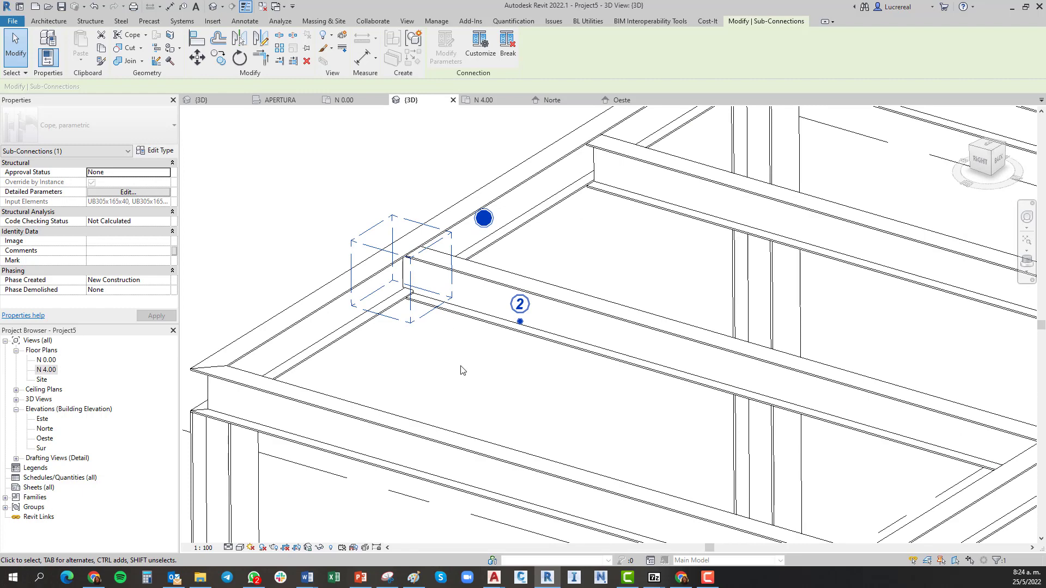
click(520, 321)
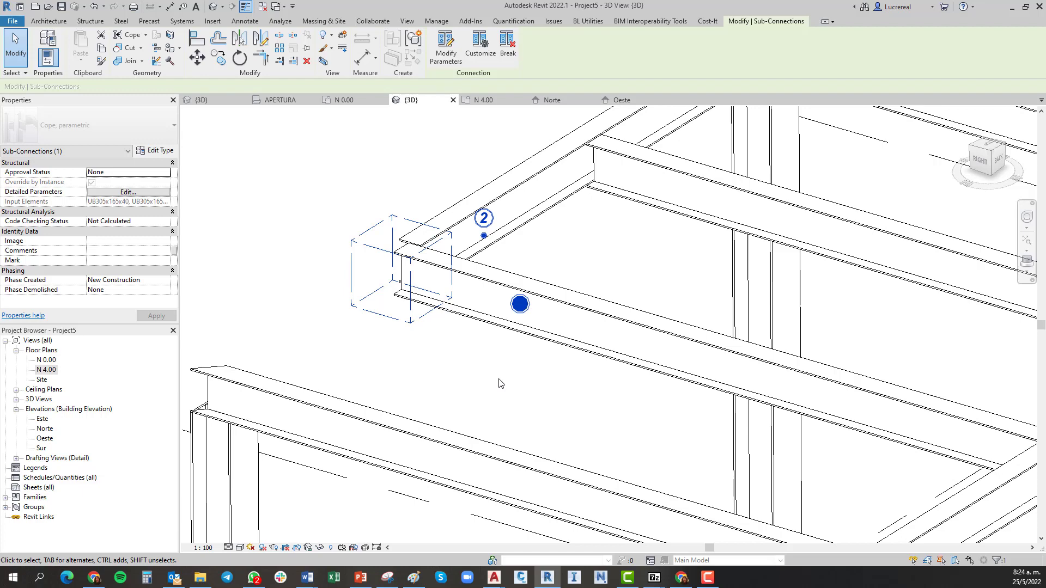
key(Escape)
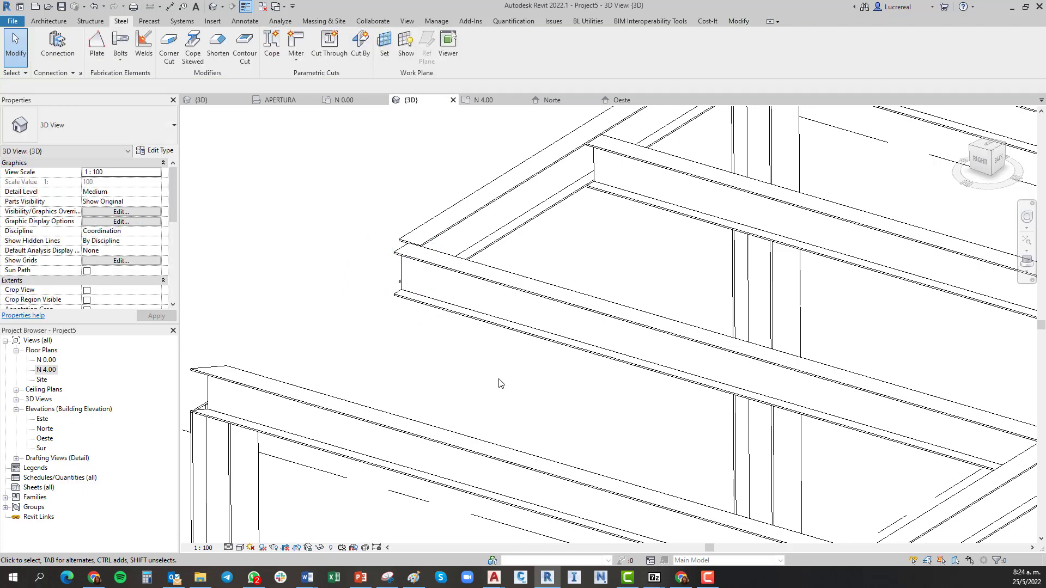
Swap the cope's primary beam from the joist to the perimeter beam and back to the joist.
click(395, 273)
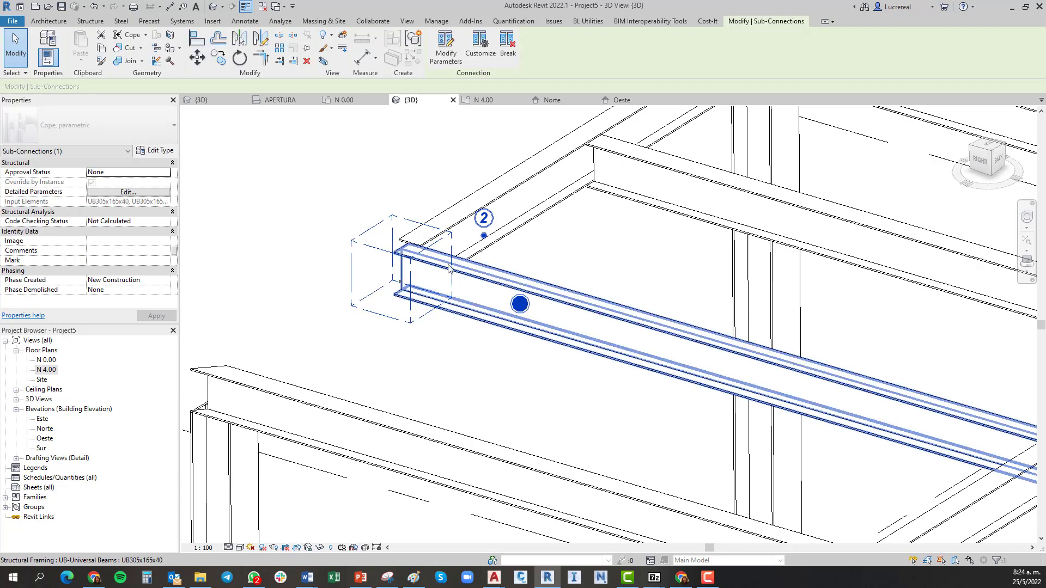
click(484, 236)
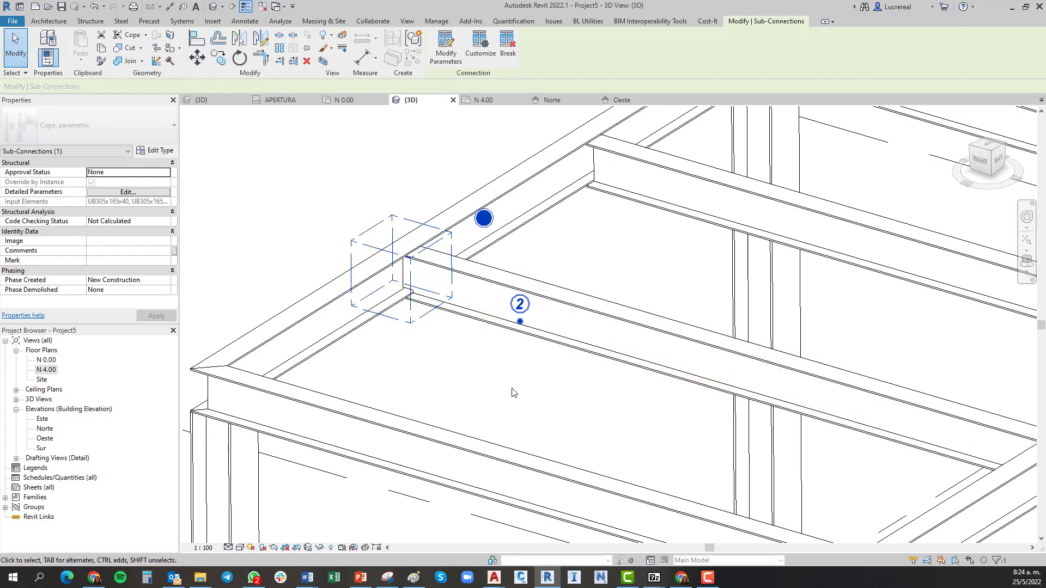
click(520, 323)
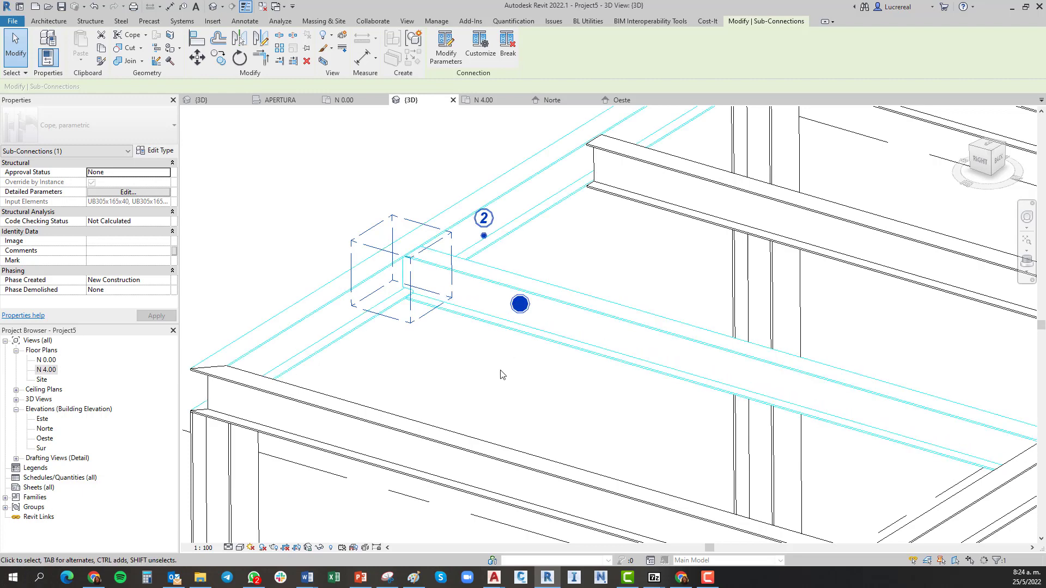
key(Escape)
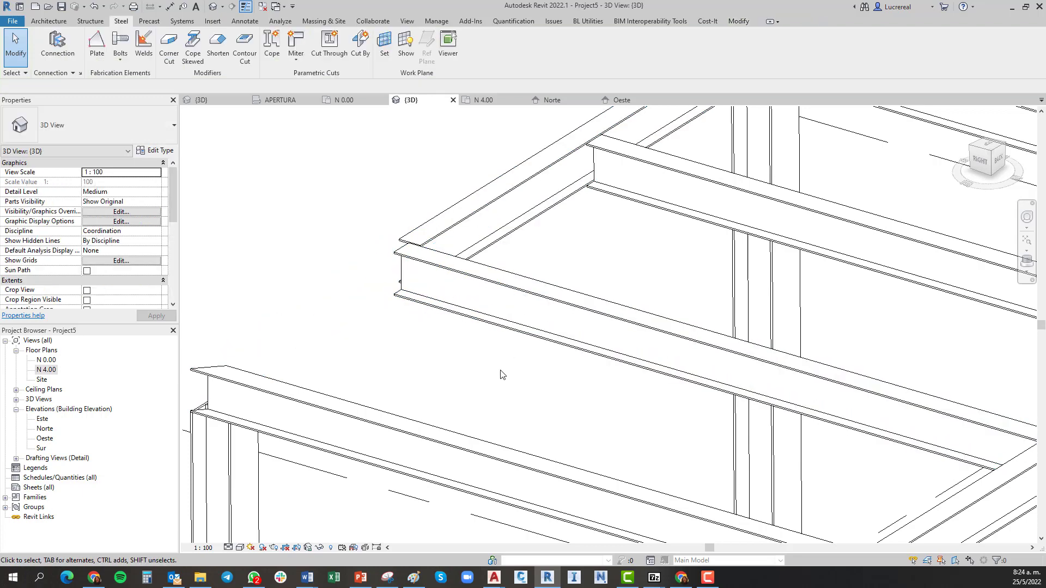
Swap the cope's primary and secondary beams so the joist is cut against the long perimeter beam.
click(415, 289)
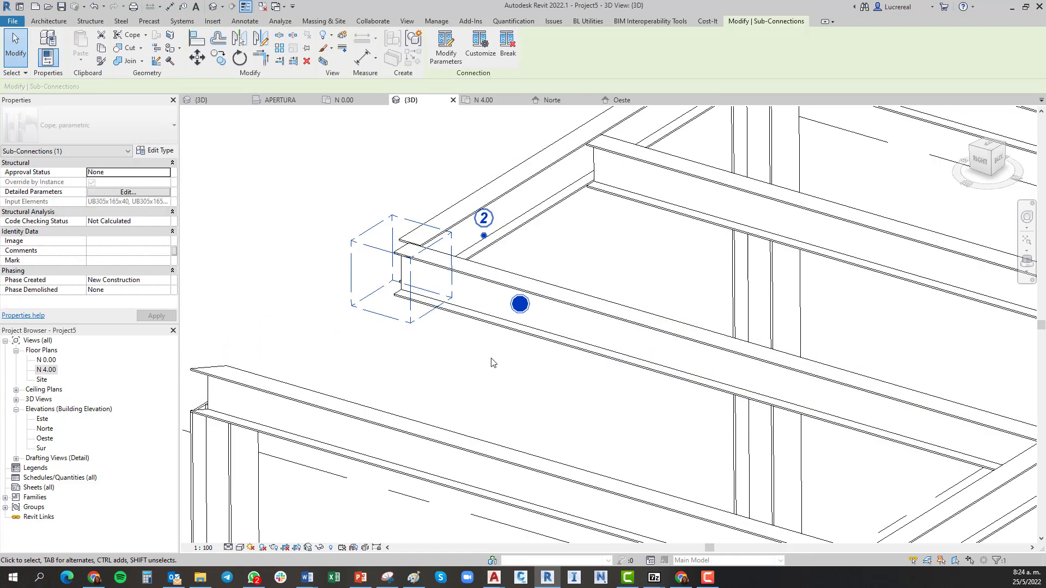
click(484, 236)
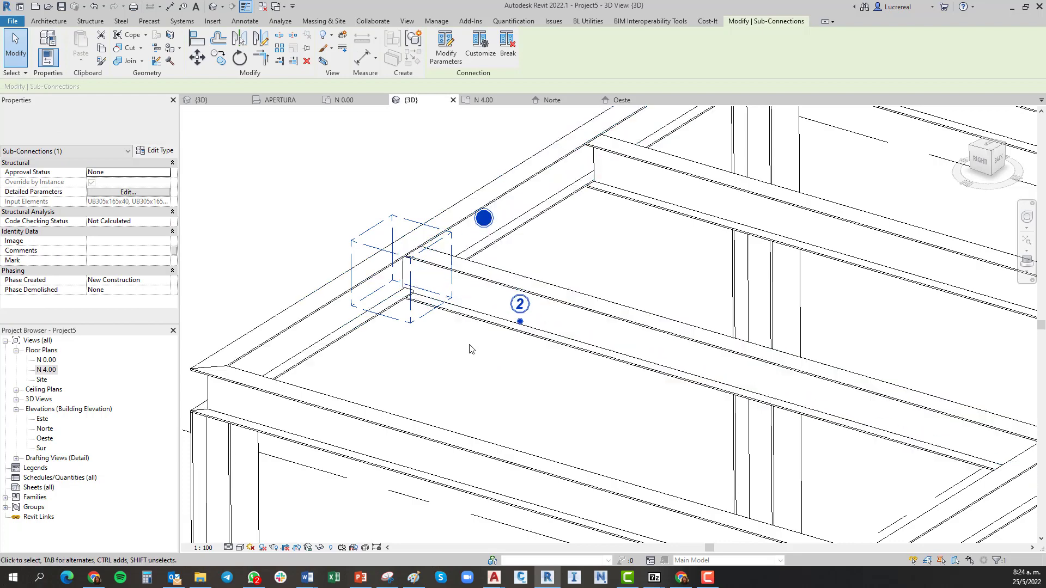
click(482, 363)
shift+middle_drag(482, 364, 549, 380)
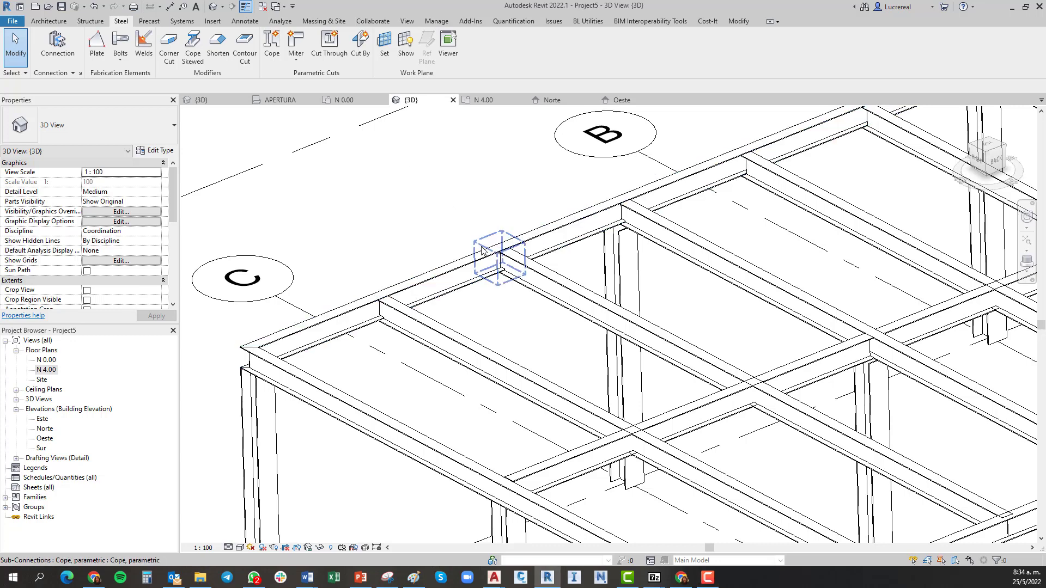
Contour-cut a rectangular opening about 0.17 by 0.10 m through the joist web near its perimeter end, above the column near grid B.
middle_drag(504, 213, 354, 233)
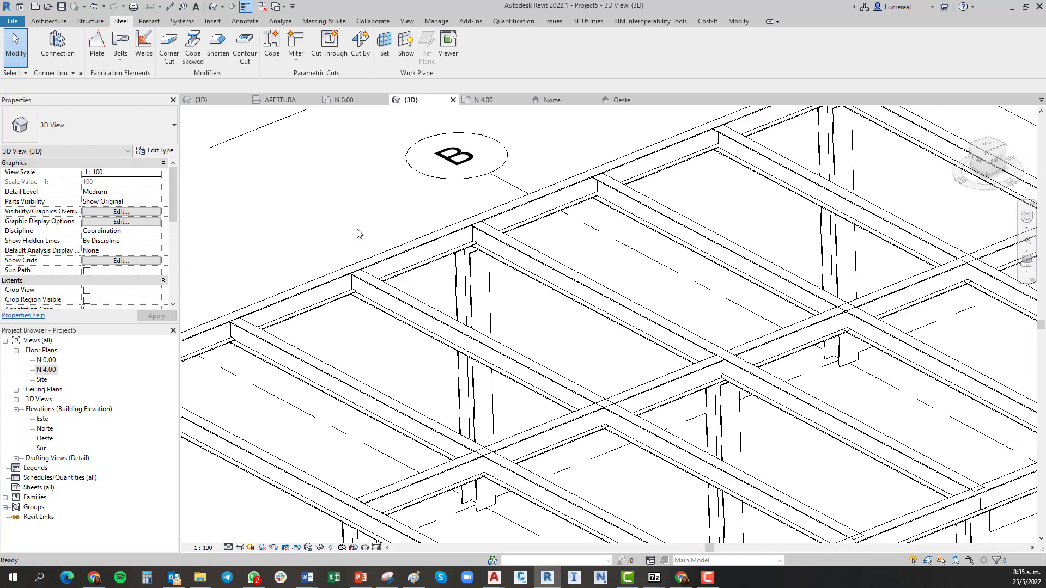
click(37, 22)
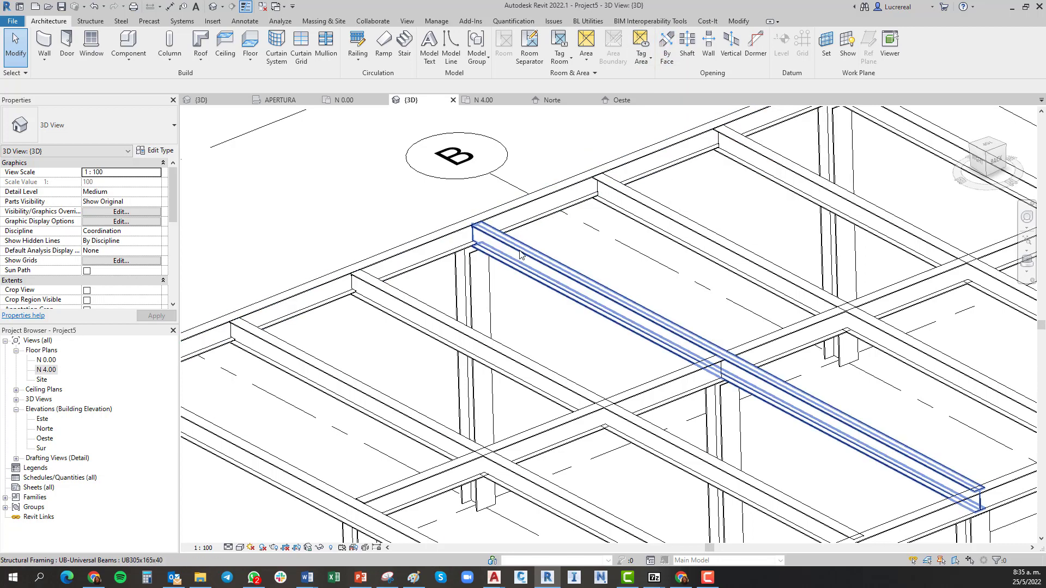
click(121, 21)
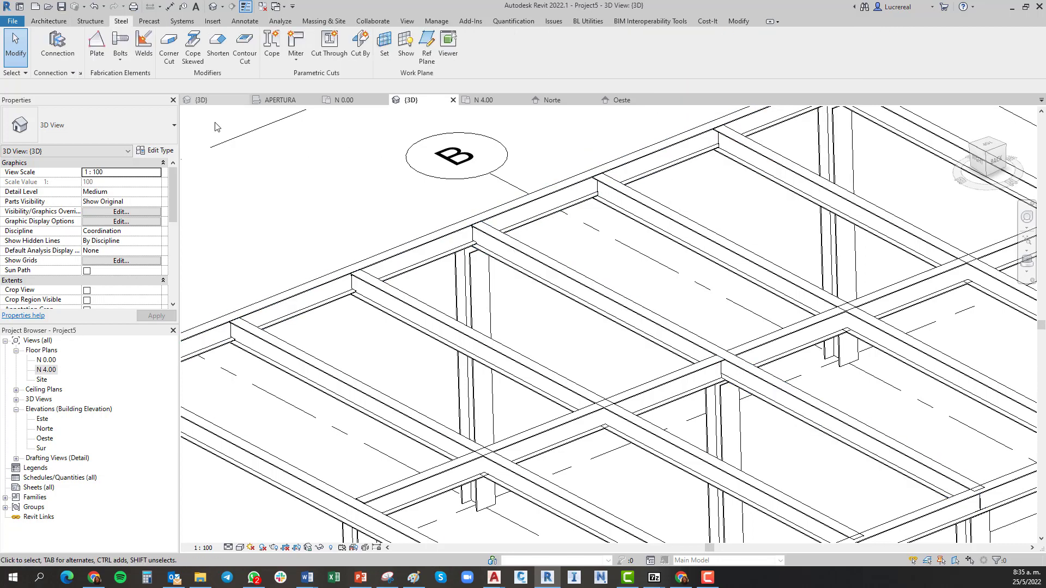
click(245, 48)
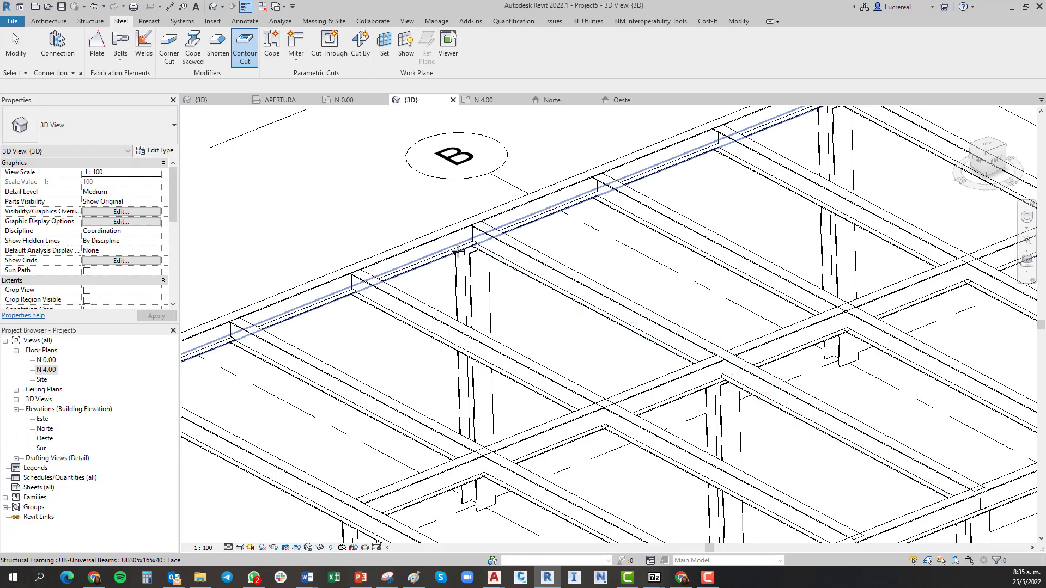
click(491, 245)
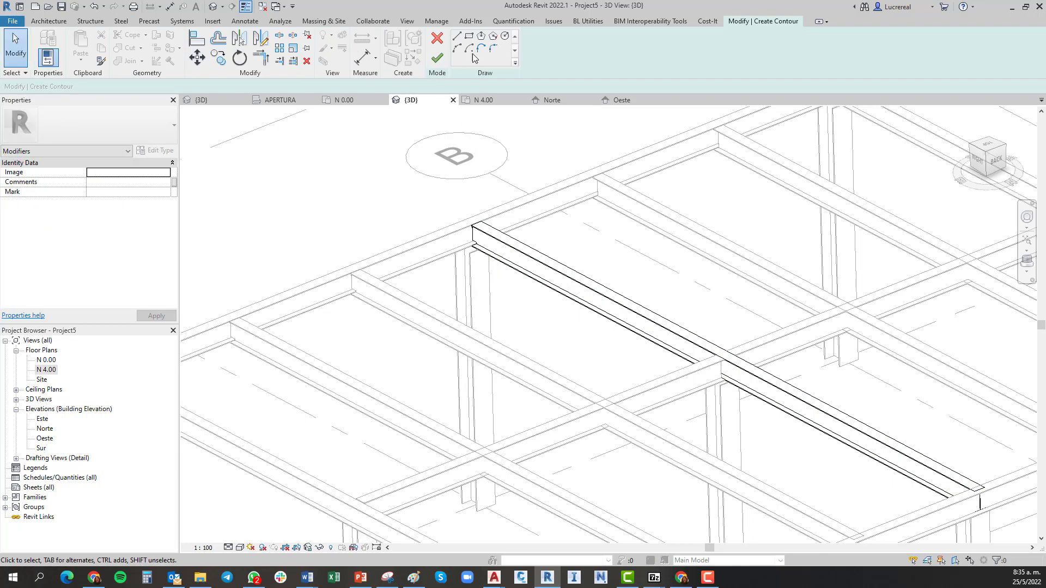
click(470, 37)
scroll(520, 262, up, 4)
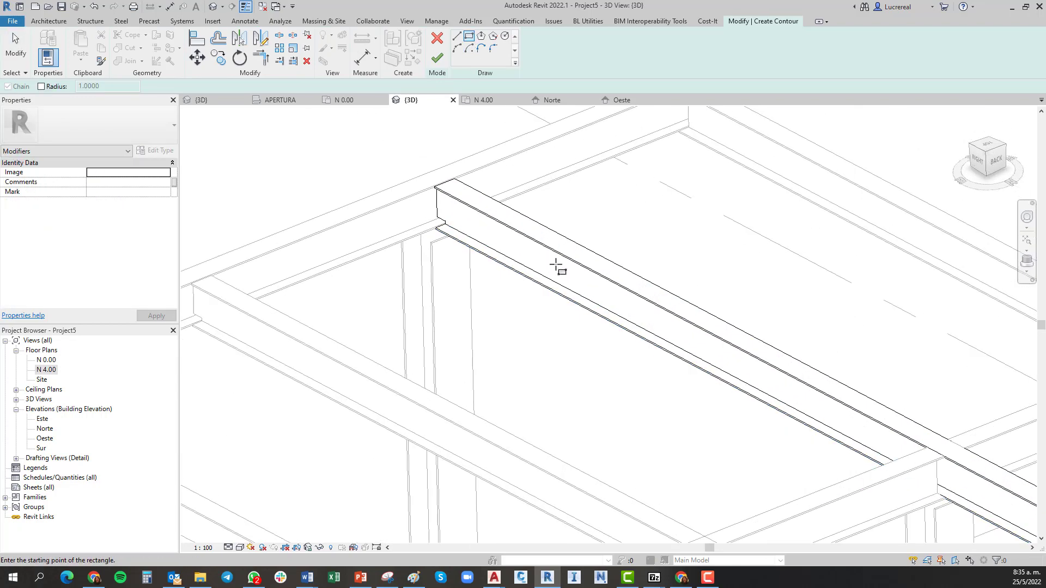
click(513, 240)
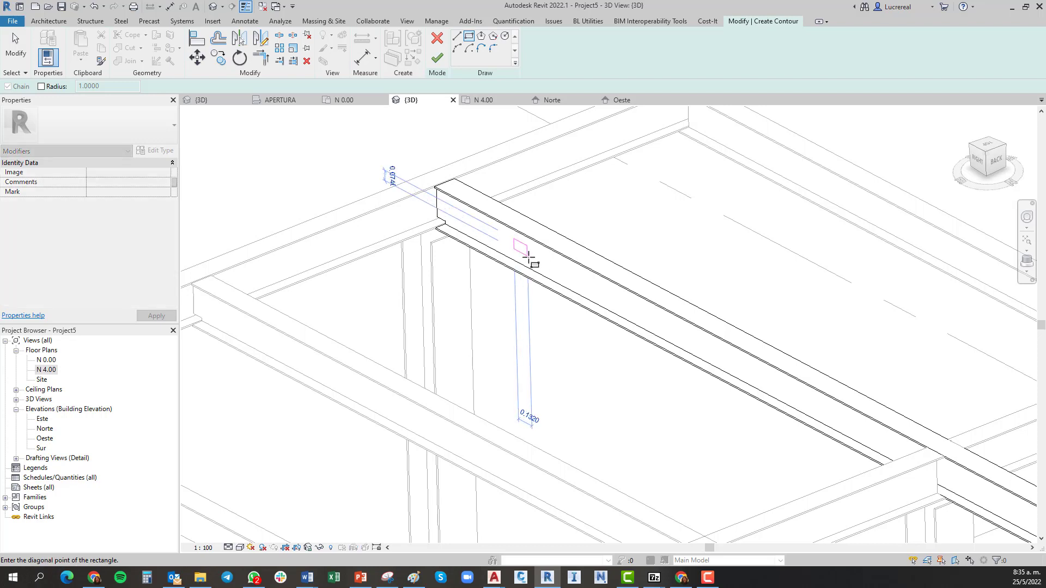
click(531, 262)
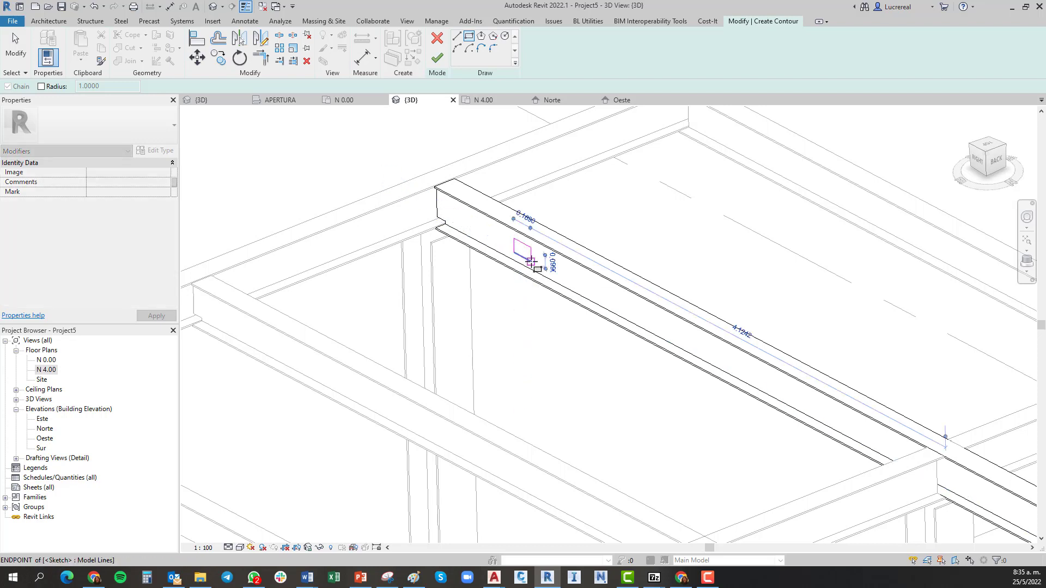
click(437, 58)
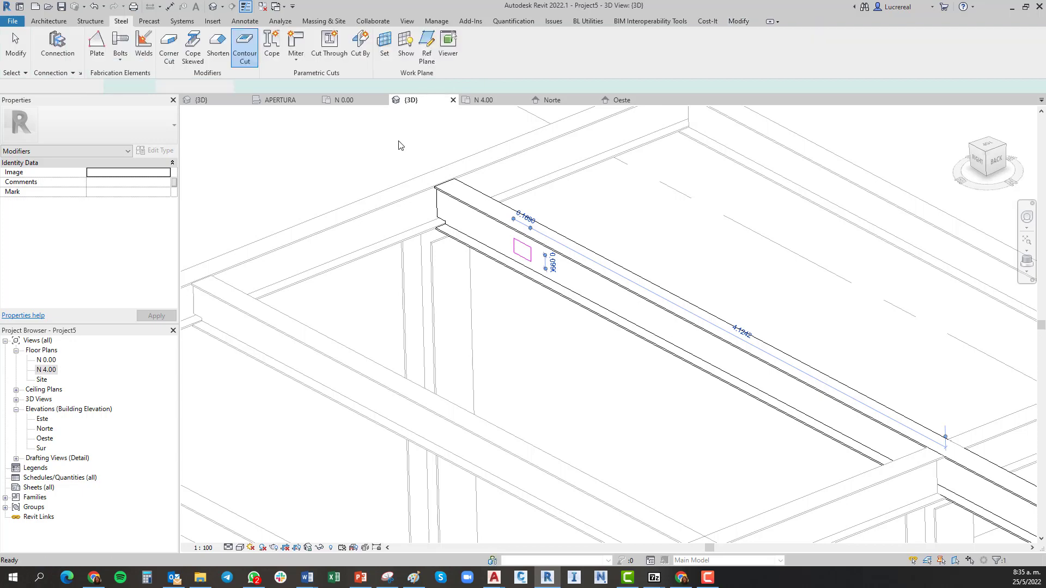
Set the 3D view's visual style to Shaded and examine the rectangular opening in the joist.
click(240, 547)
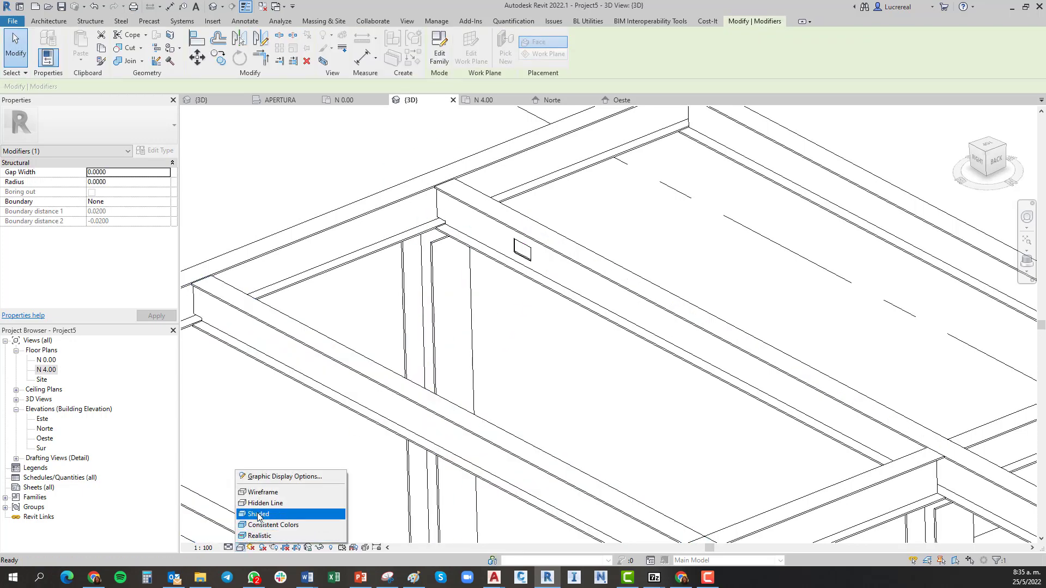
click(261, 515)
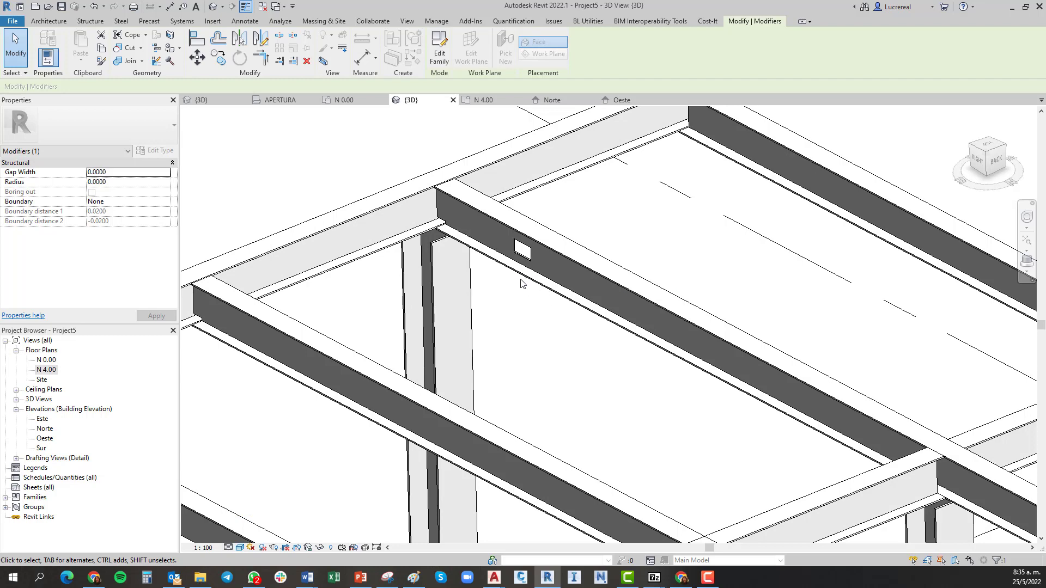
shift+middle_drag(580, 375, 537, 268)
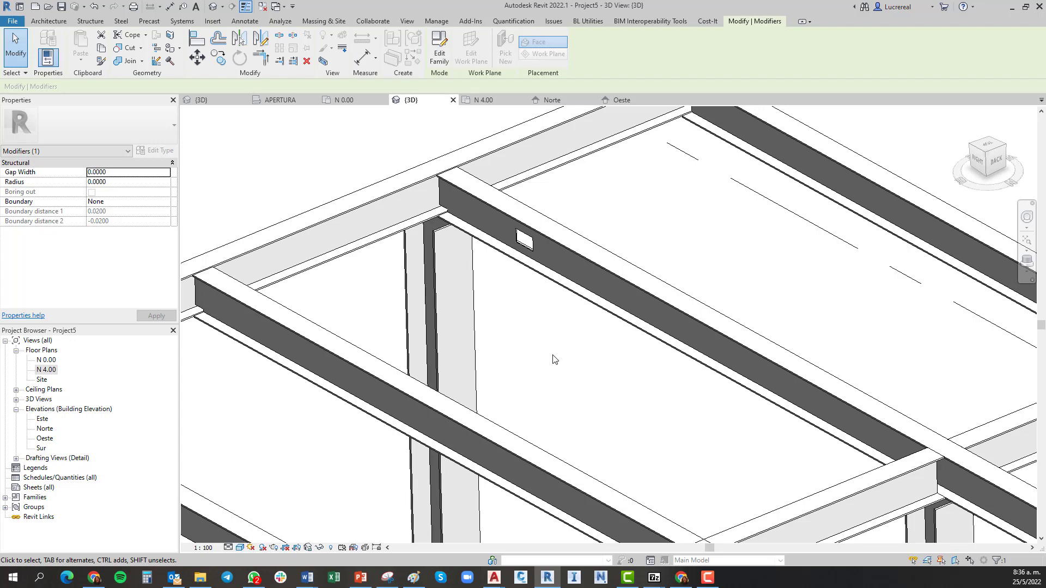
Place a Generic Connection between the long perimeter beam and the joist just beyond the one with the rectangular opening.
scroll(554, 359, down, 5)
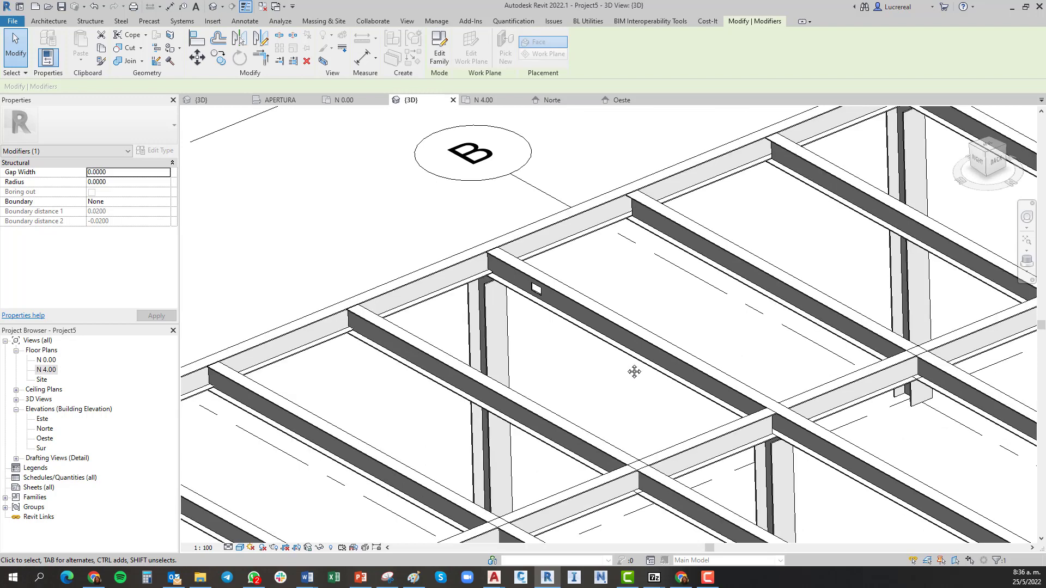
middle_drag(630, 368, 502, 403)
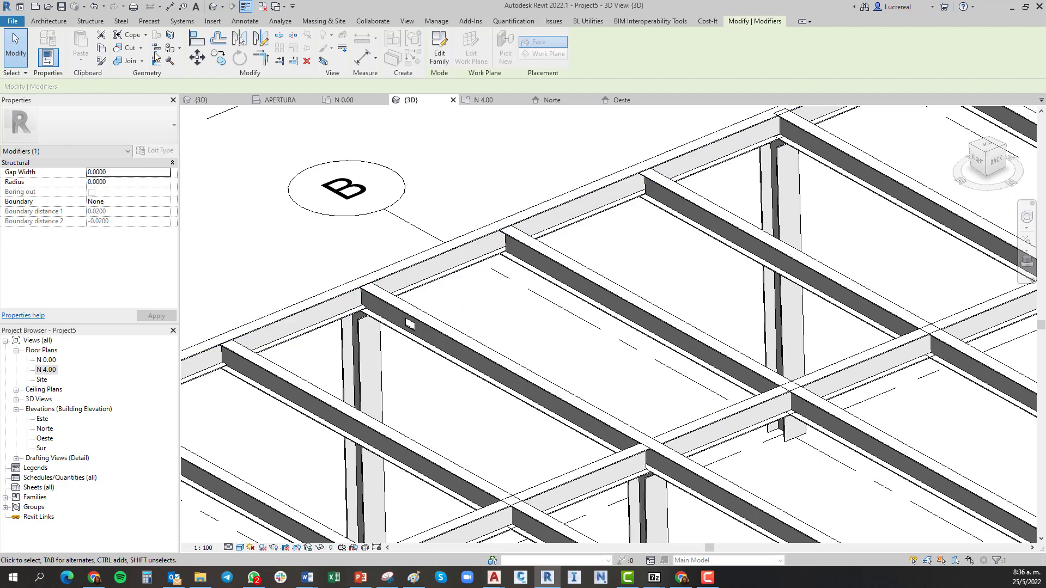
click(121, 21)
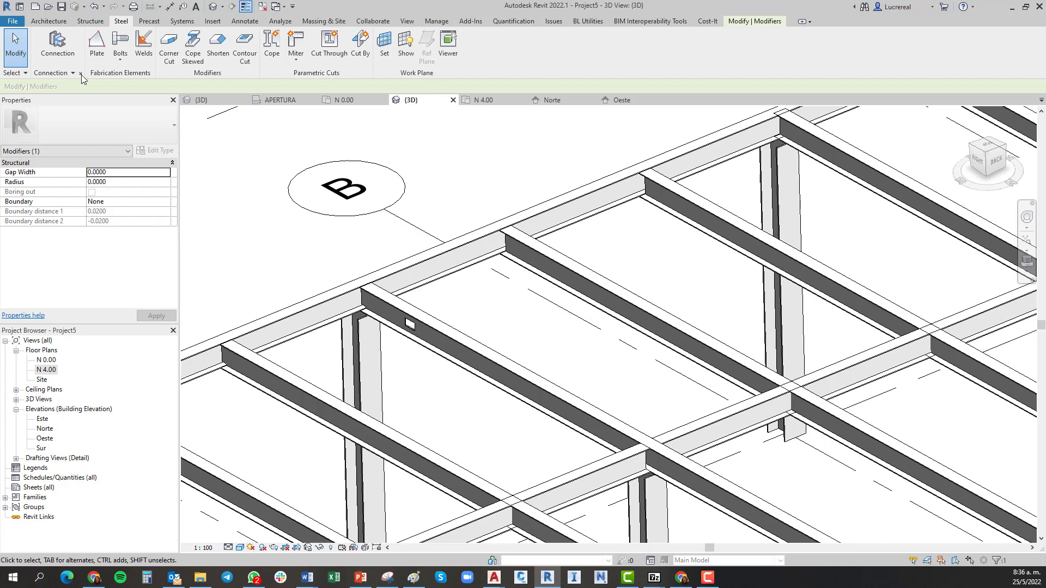
click(60, 46)
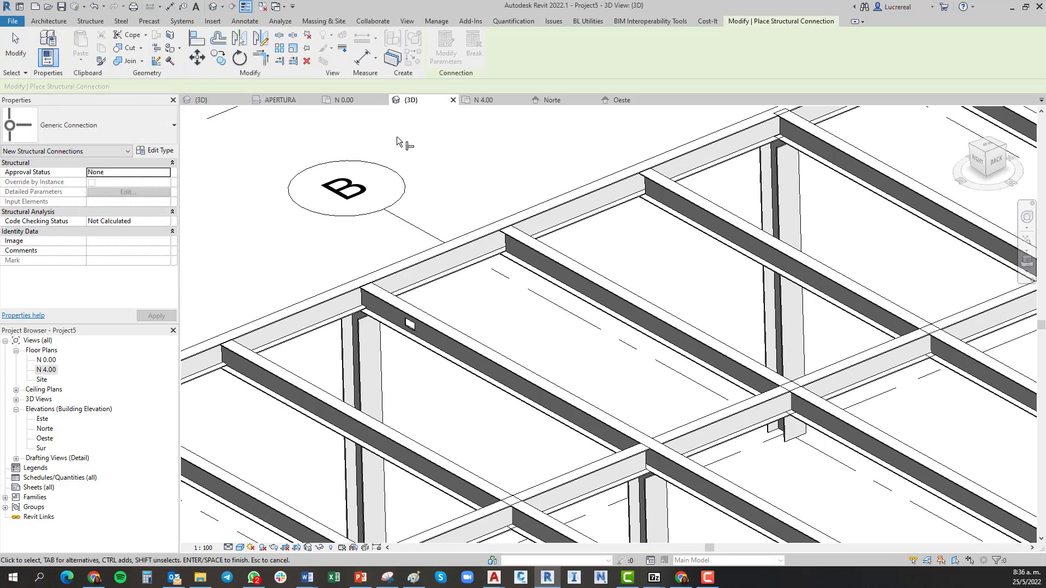
click(485, 235)
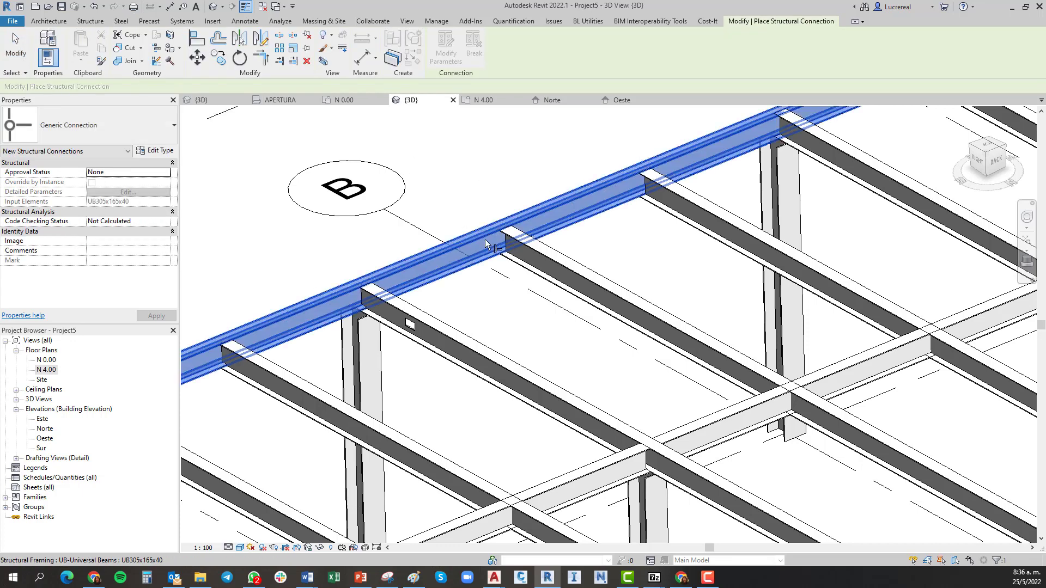
click(534, 263)
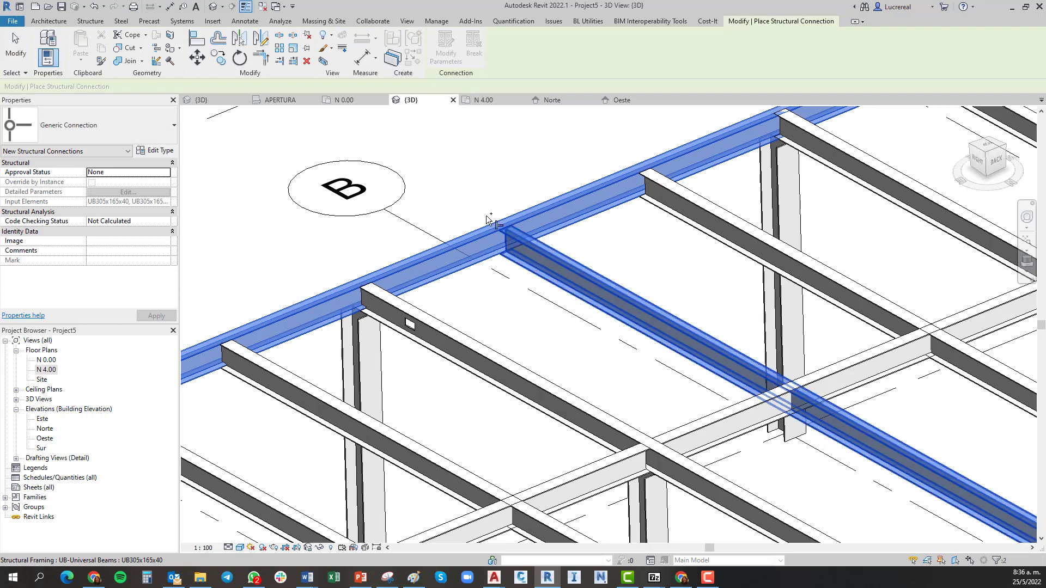
right_click(452, 161)
click(471, 166)
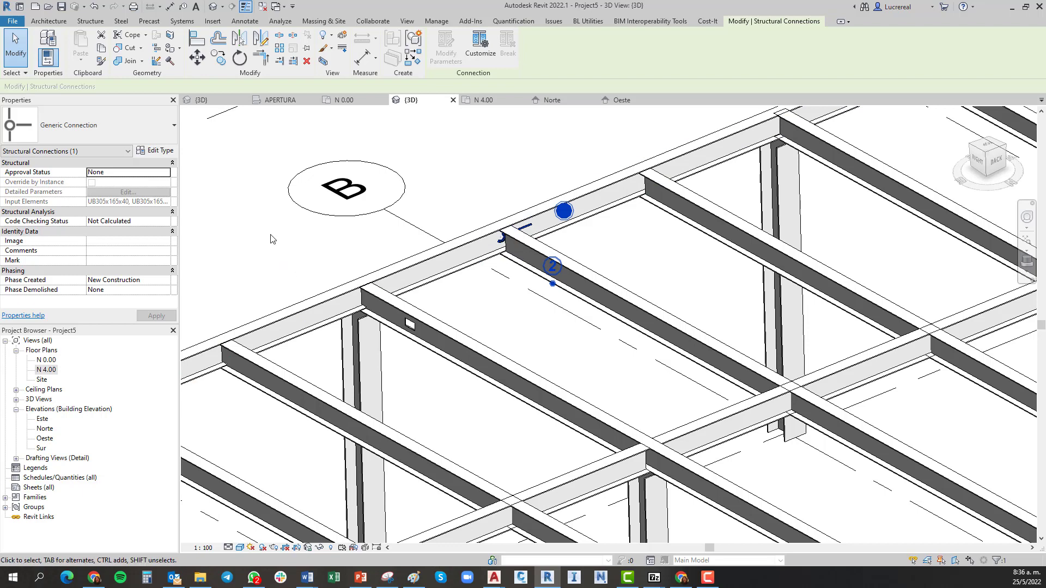
Change the new structural connection's type to Clip angle.
click(173, 126)
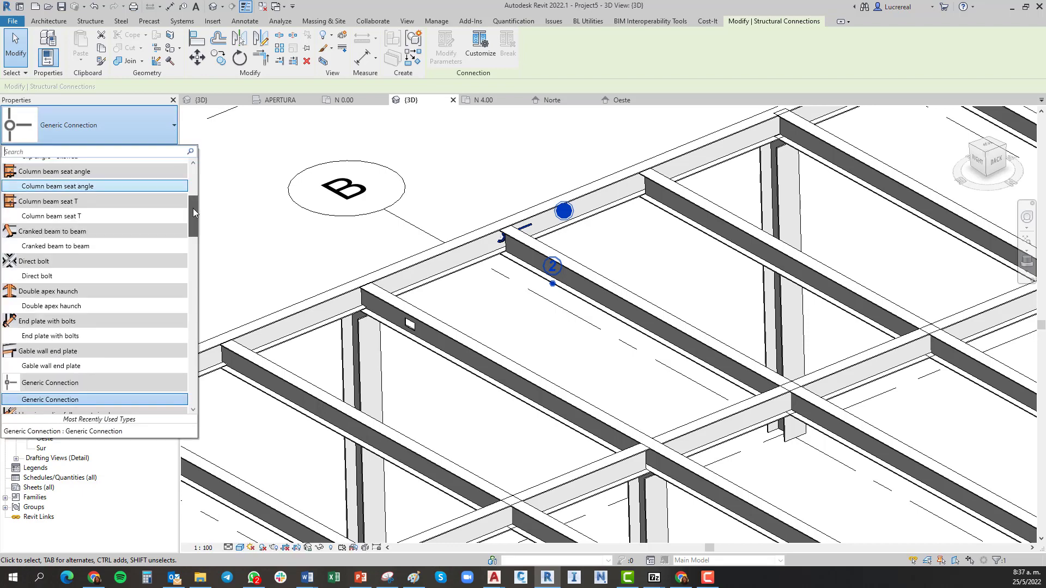
drag(192, 205, 191, 184)
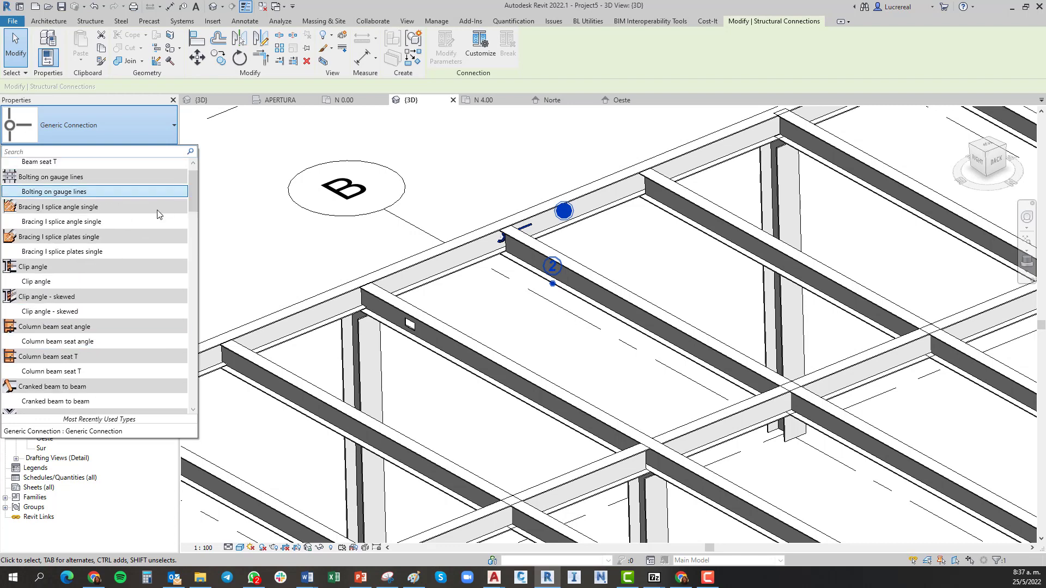
click(51, 284)
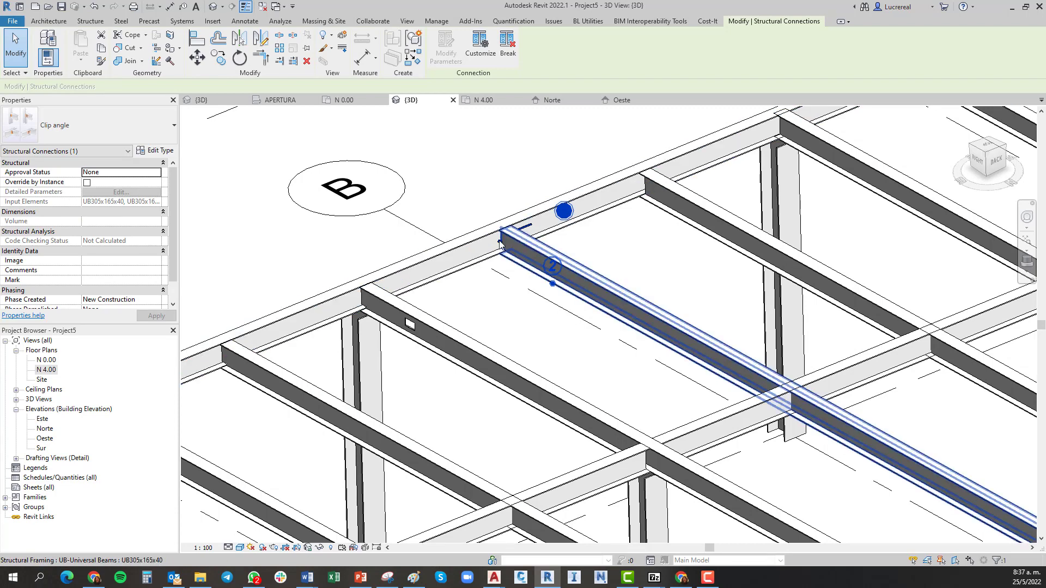
Set the 3D view's detail level to Fine to show the clip angle's plates and bolts.
scroll(501, 242, up, 3)
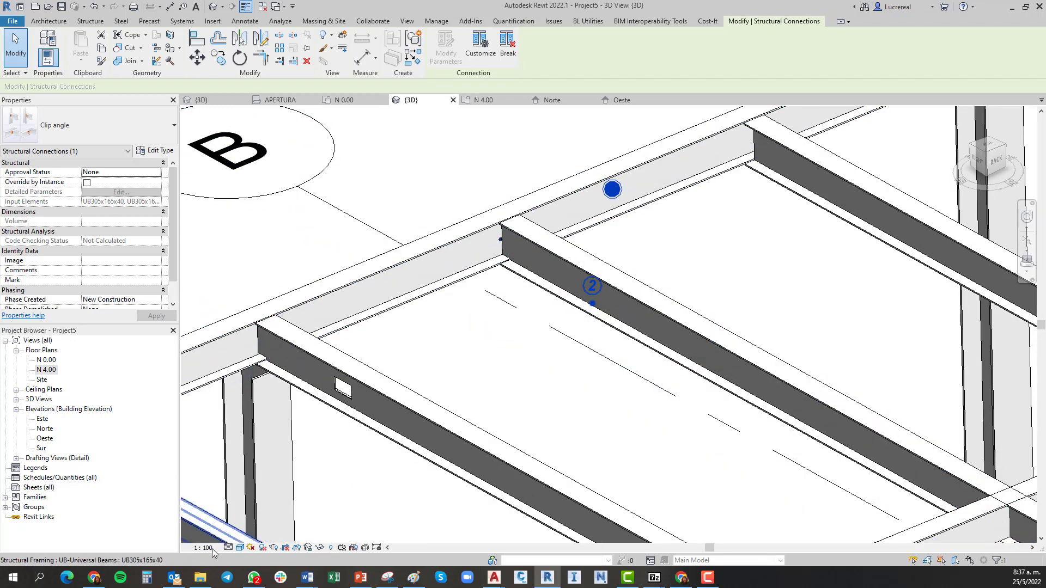
click(229, 547)
click(232, 536)
click(497, 366)
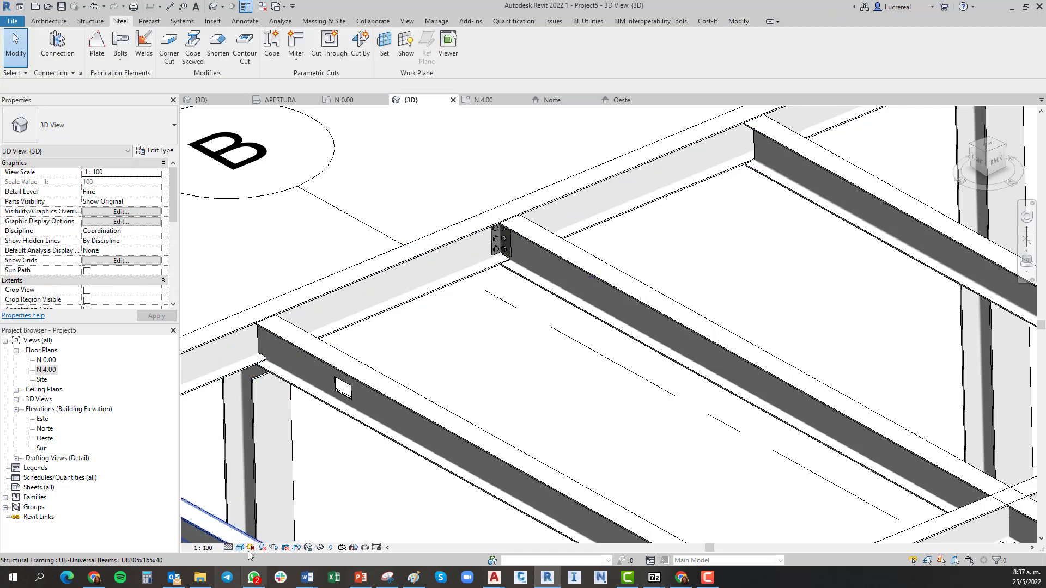
scroll(532, 358, up, 5)
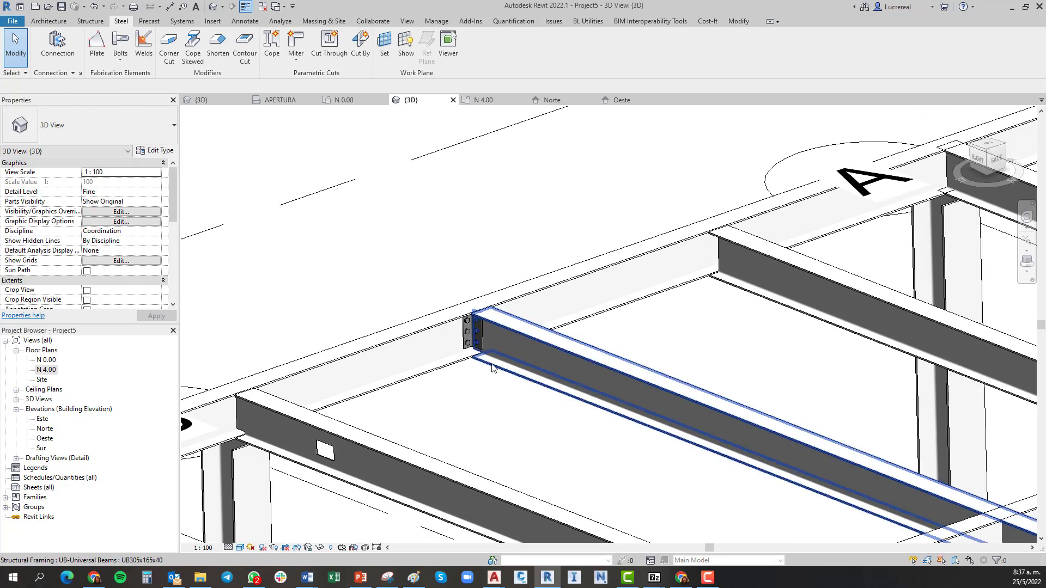
scroll(474, 329, down, 2)
Open the clip angle connection's type parameters and review its angle, clip weld, top cope and bottom cope settings.
click(470, 322)
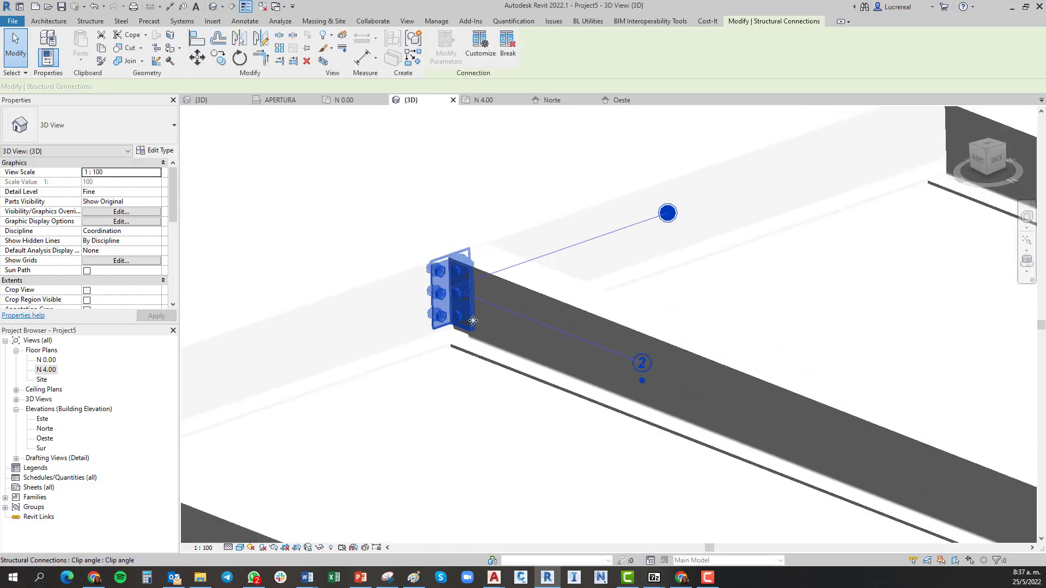
shift+middle_drag(470, 322, 409, 485)
shift+middle_drag(554, 408, 449, 314)
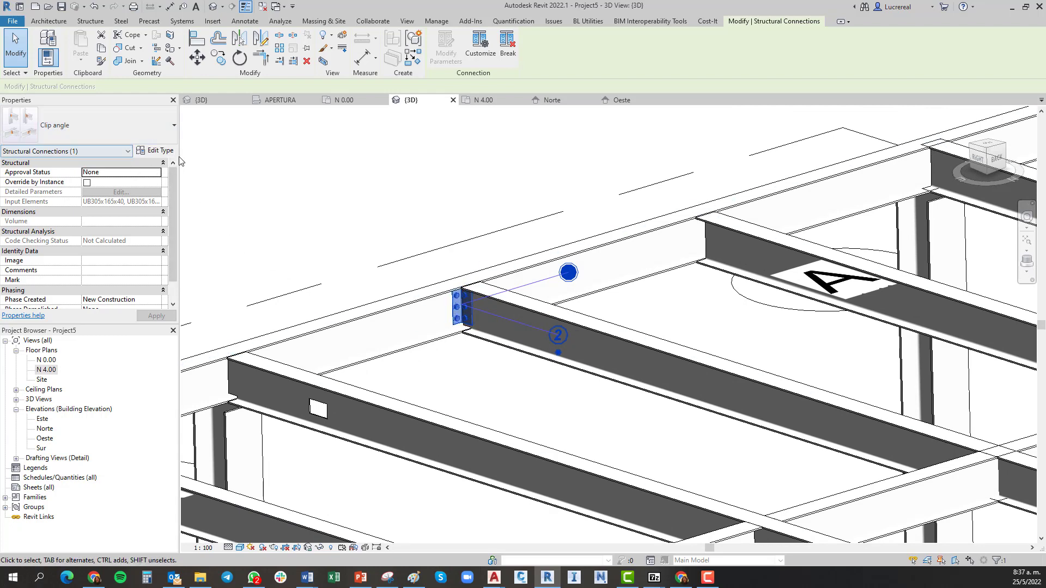
click(156, 151)
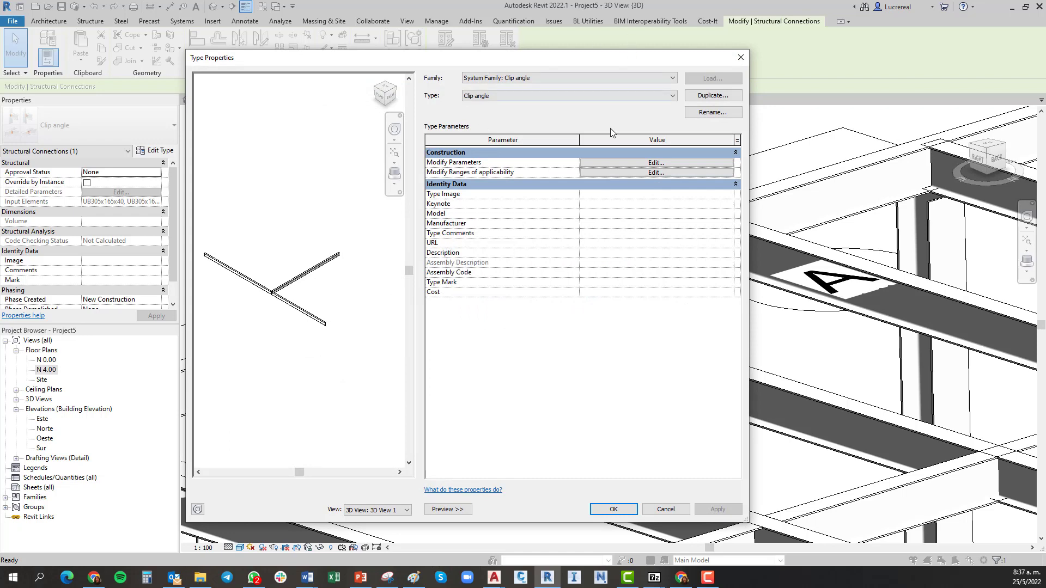
click(612, 165)
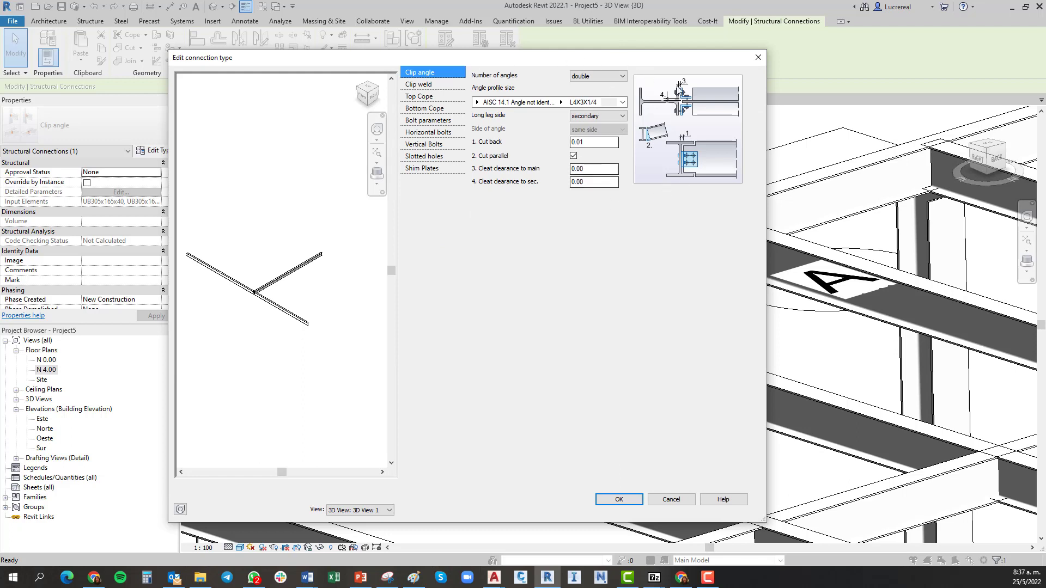
click(436, 86)
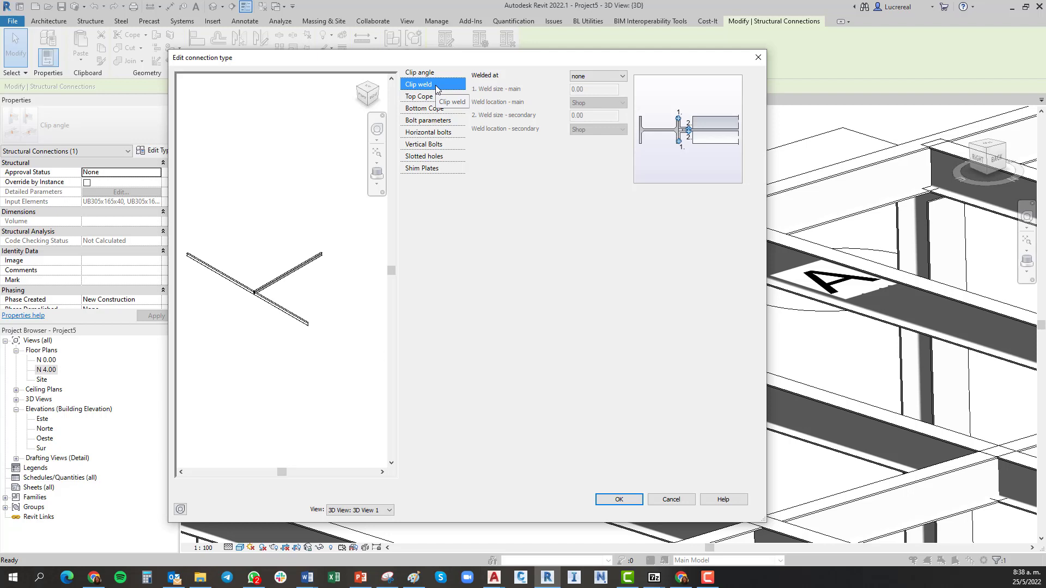
click(435, 96)
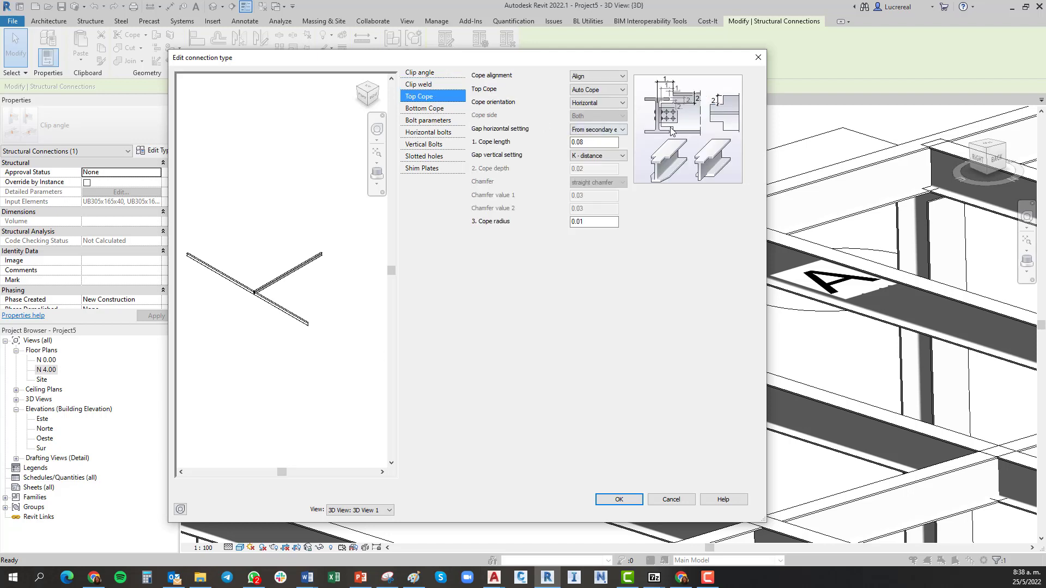
click(446, 109)
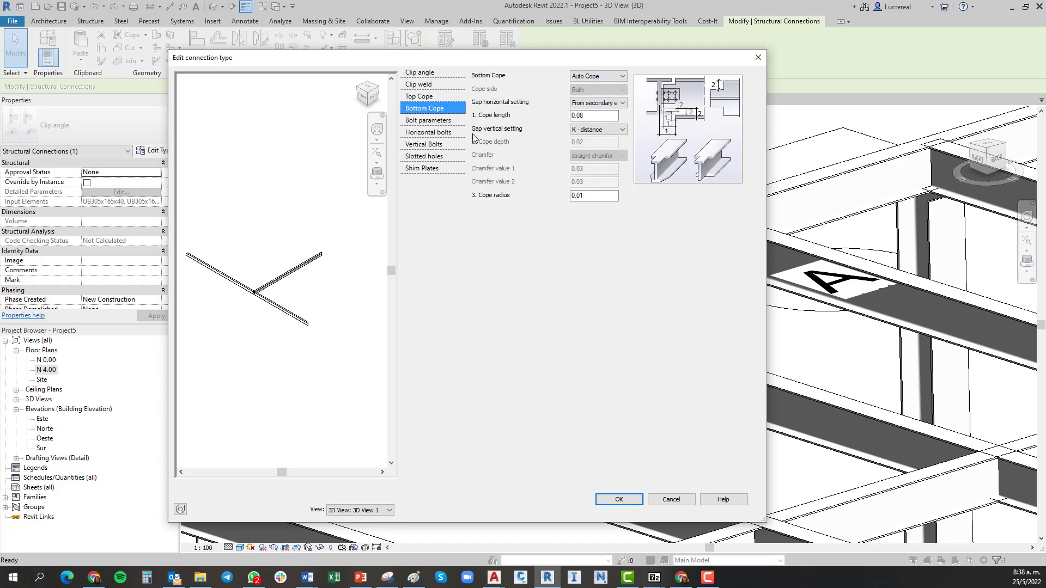
Examine the clip angle connection's angle, weld, cope, bolt, and horizontal and vertical bolt layout parameters, and close its type properties.
click(431, 124)
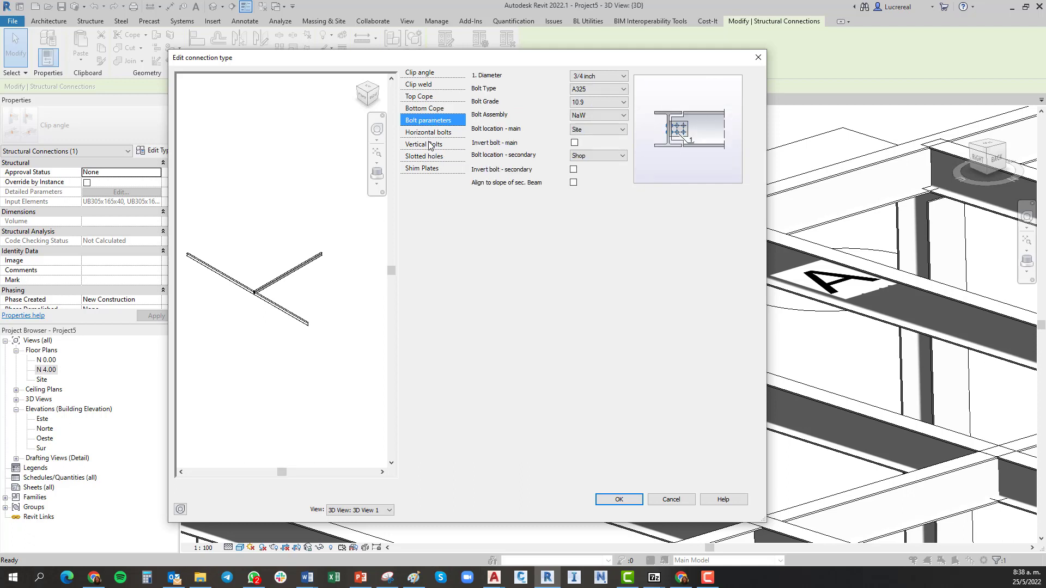
click(430, 145)
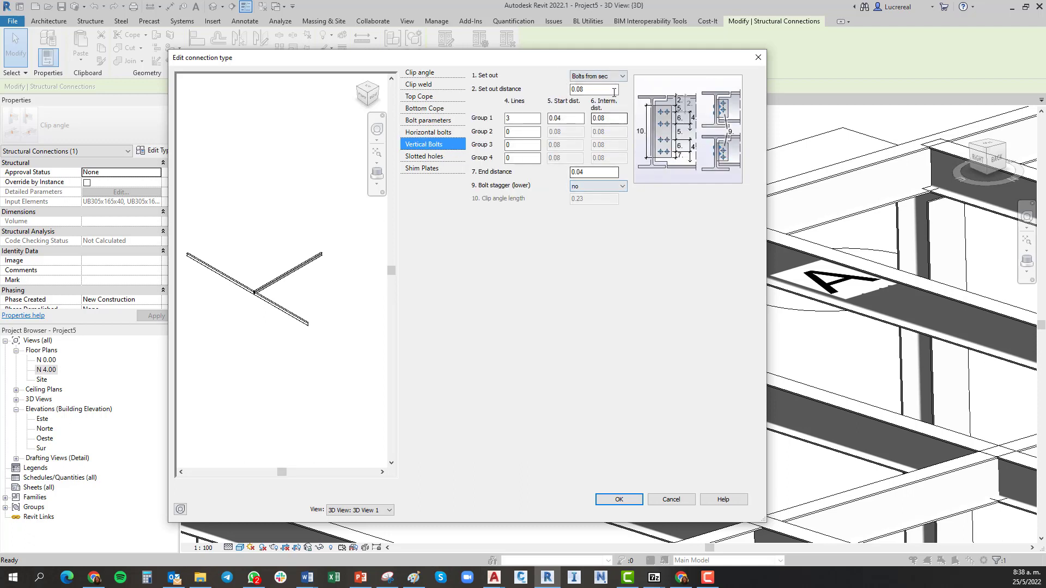
click(622, 76)
click(624, 77)
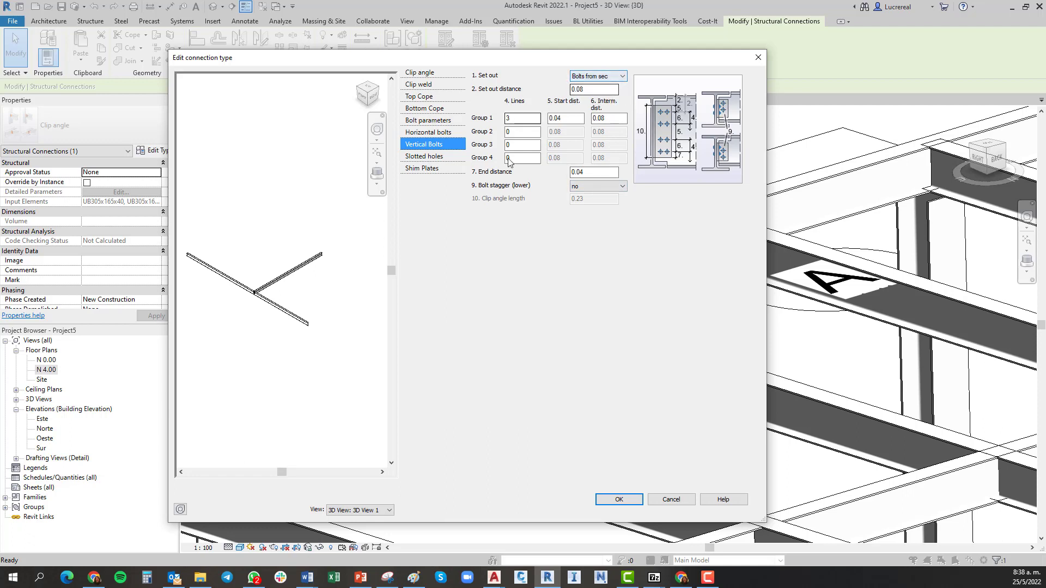
click(428, 85)
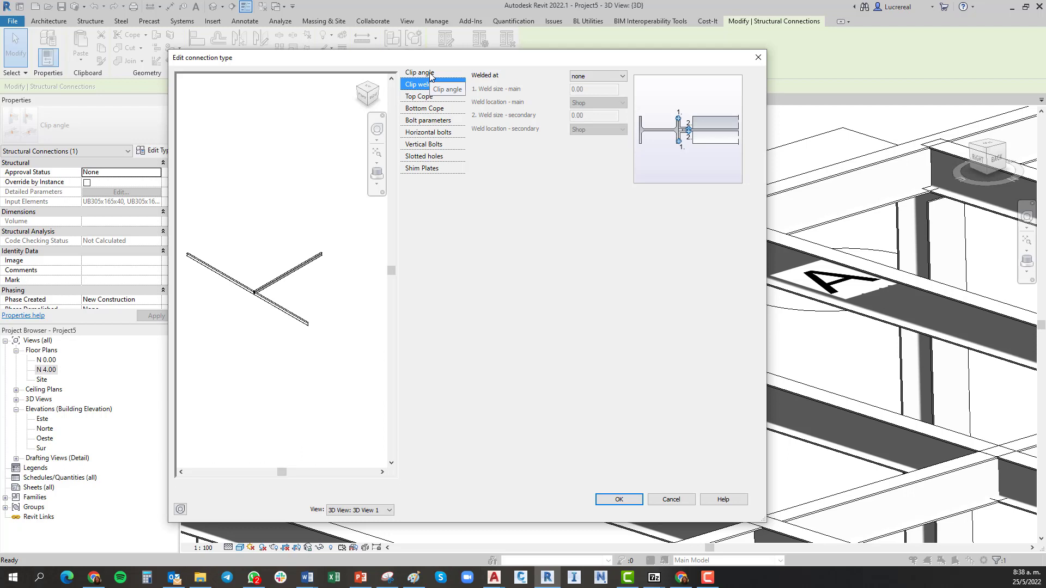
click(429, 74)
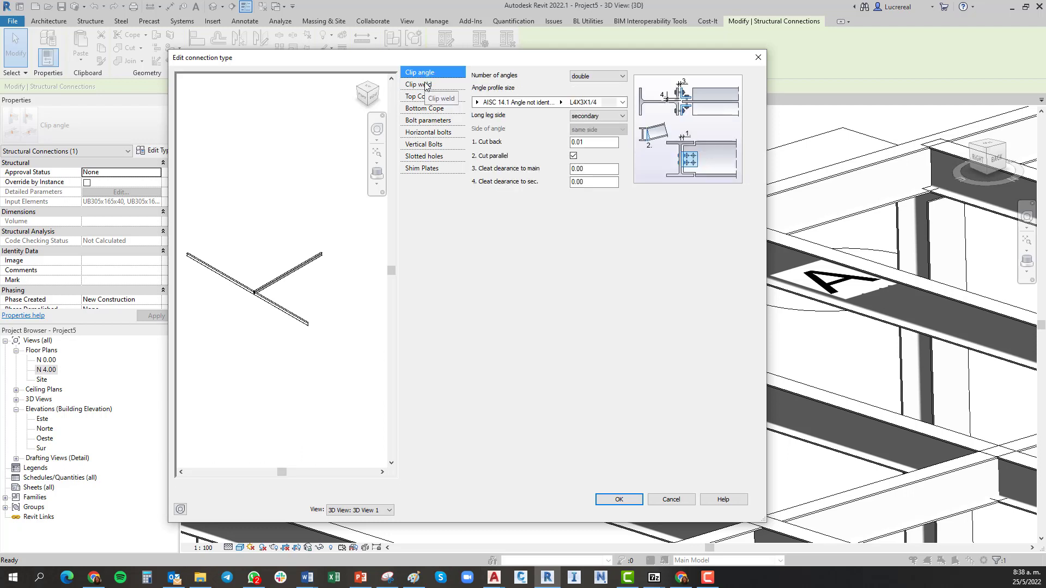
click(427, 85)
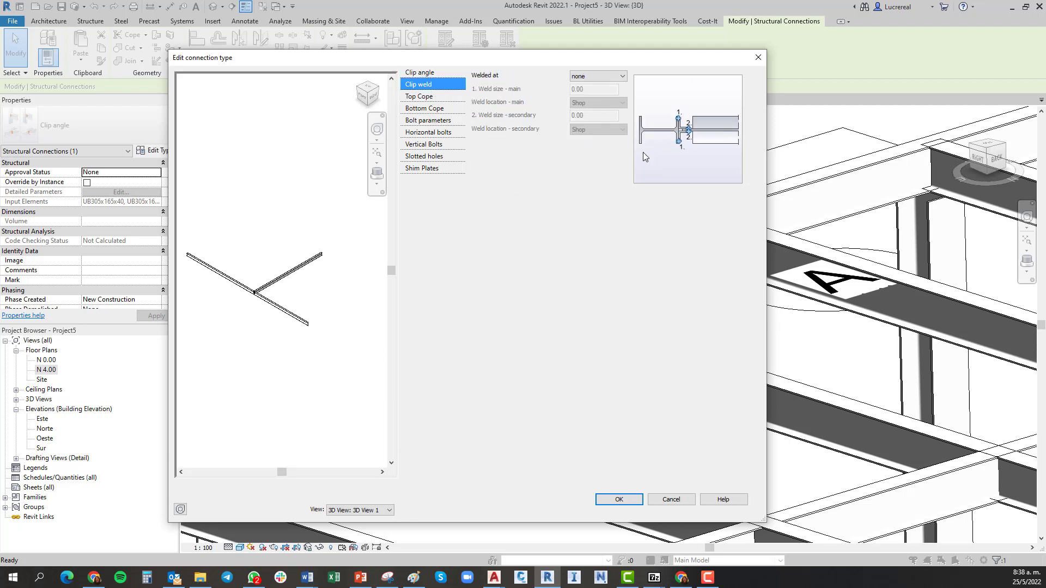
click(428, 96)
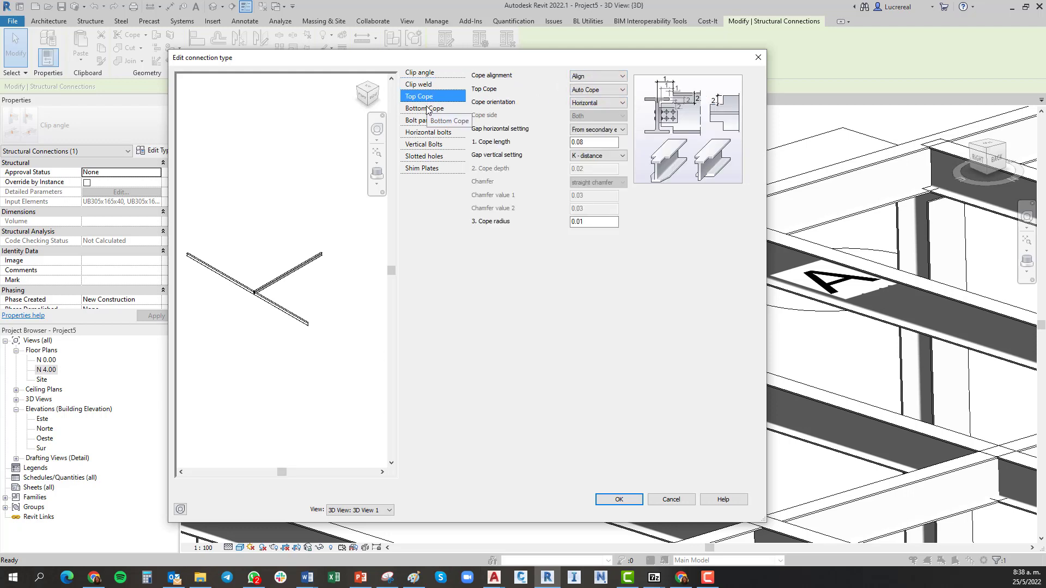
click(428, 108)
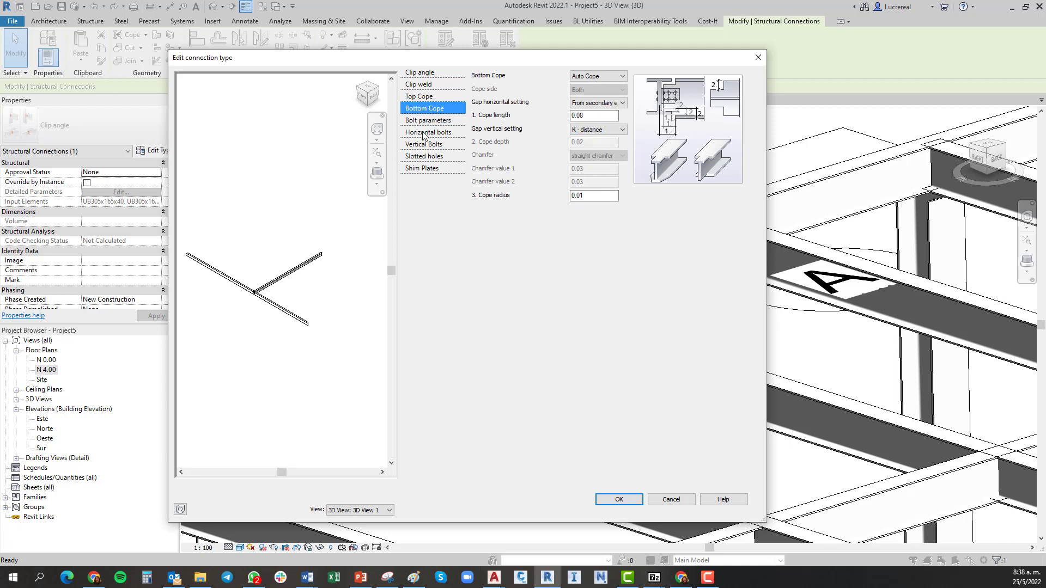
click(423, 134)
click(623, 132)
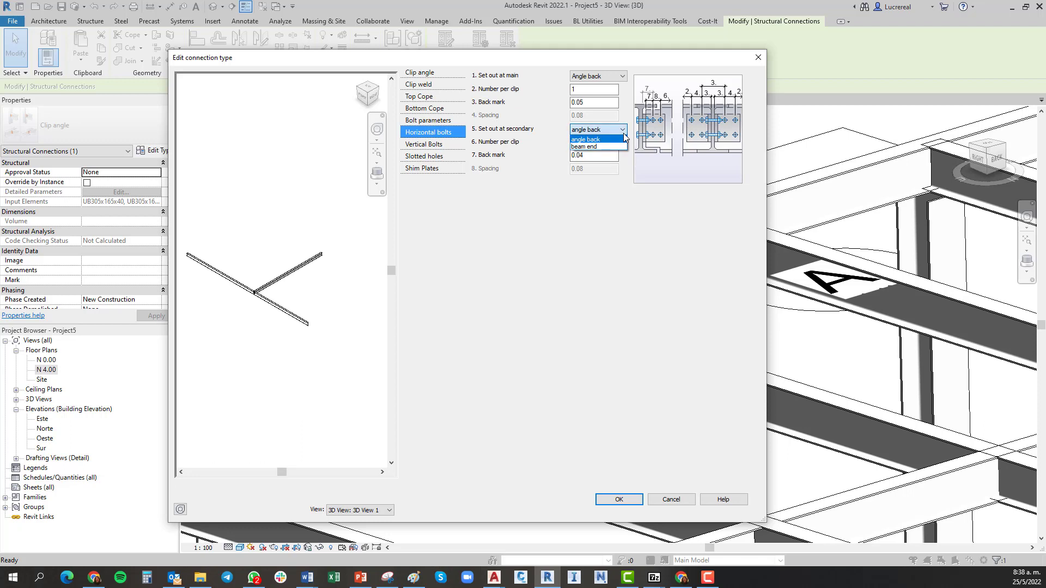
click(623, 133)
click(622, 77)
click(622, 77)
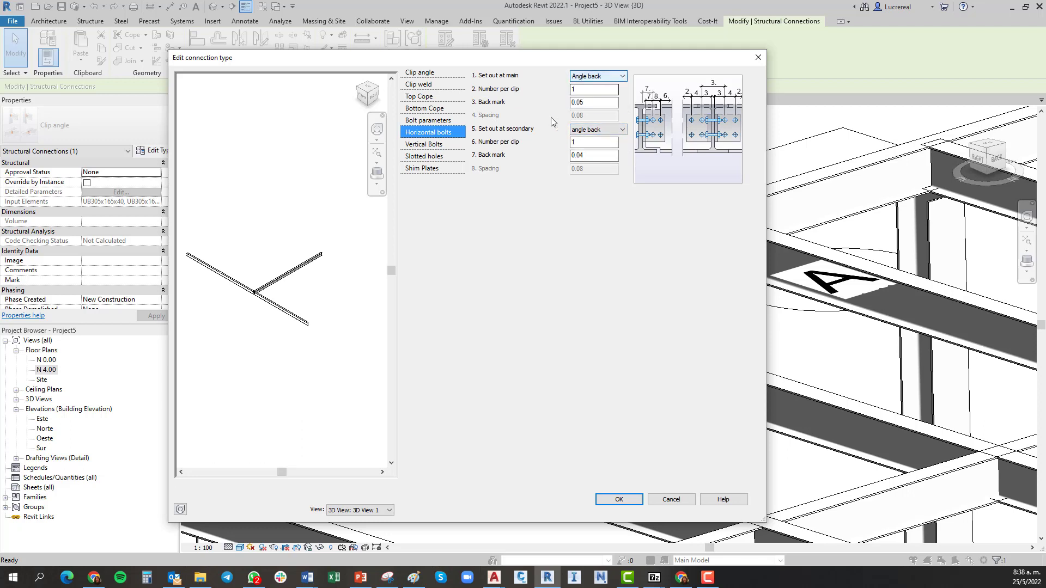
click(622, 500)
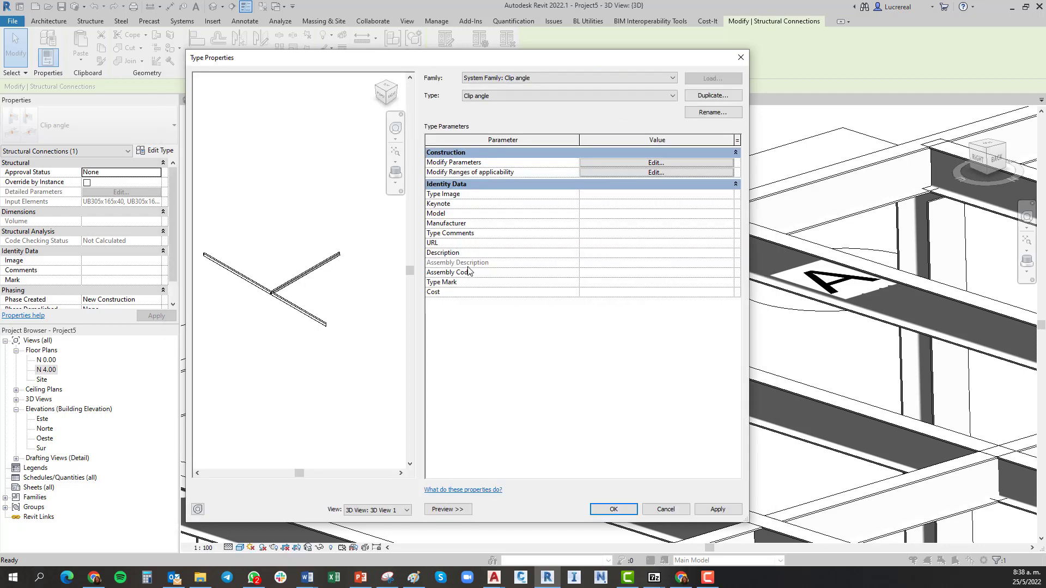
click(613, 508)
scroll(450, 328, down, 10)
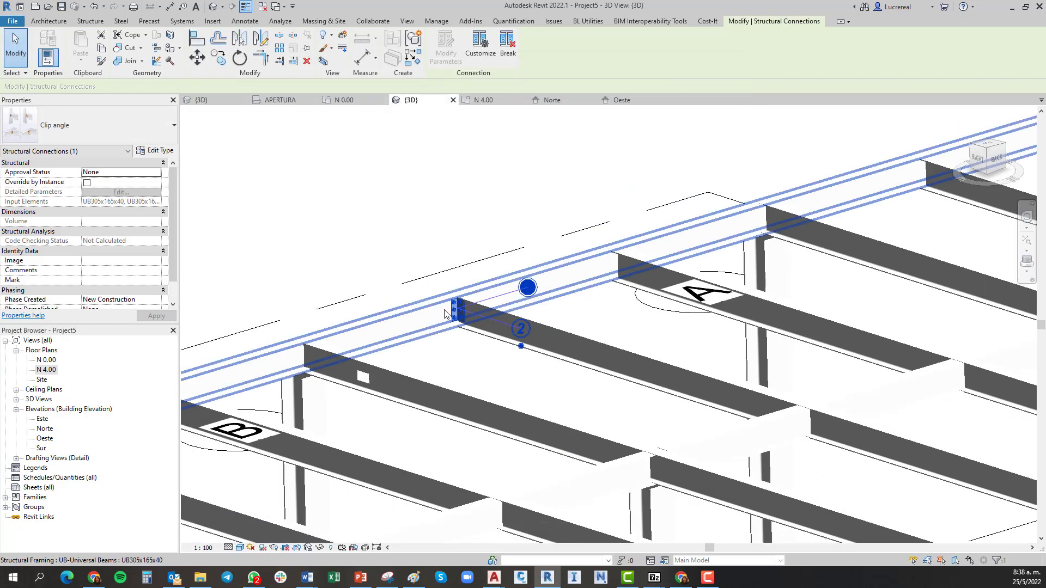
key(Escape)
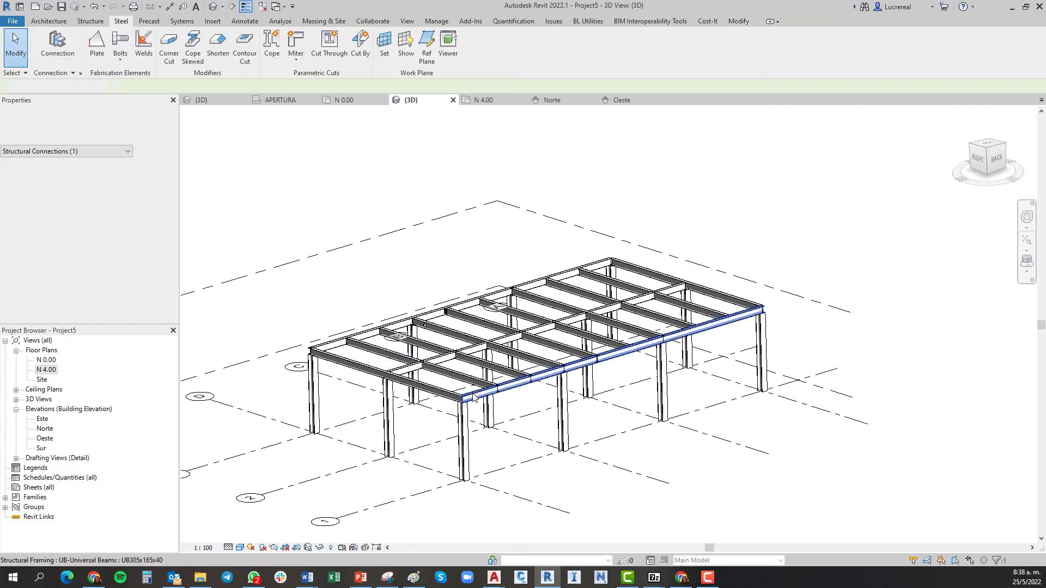
In floor plan N 0.00, start an isolated foundation and load the M_Footing-Rectangular.rfa family.
double_click(45, 361)
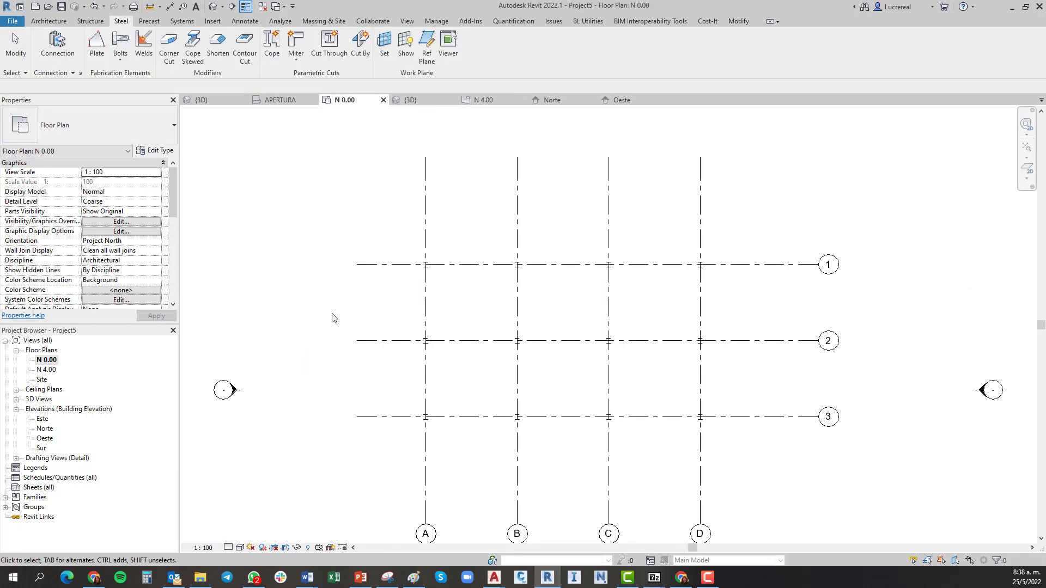
scroll(335, 313, down, 2)
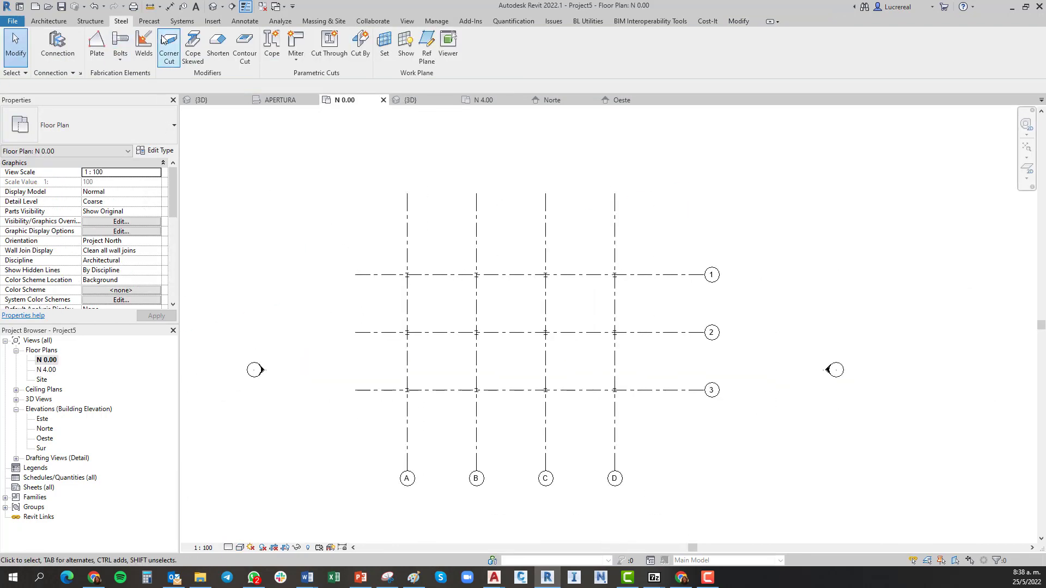
click(90, 21)
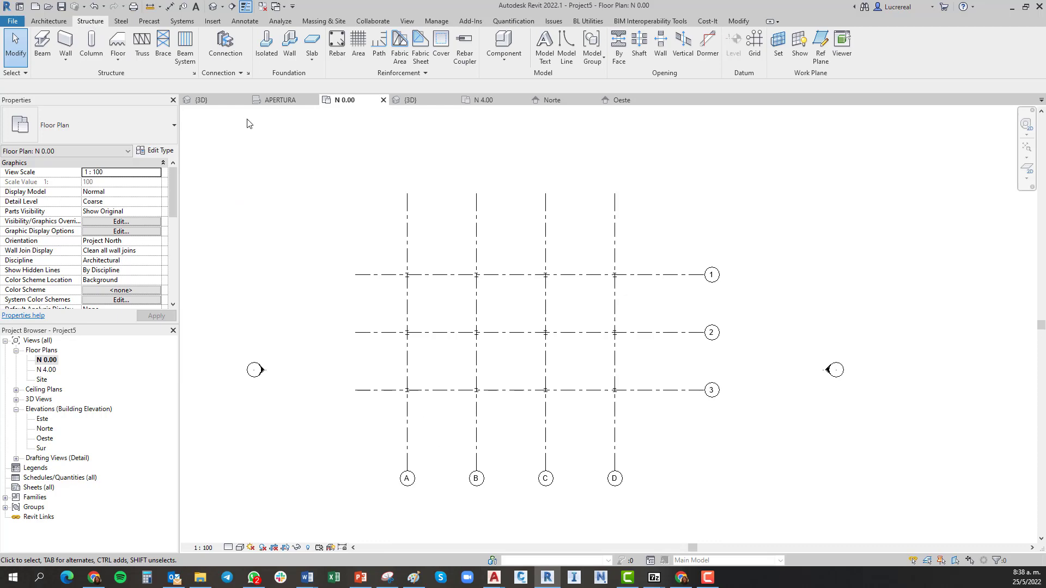
click(273, 48)
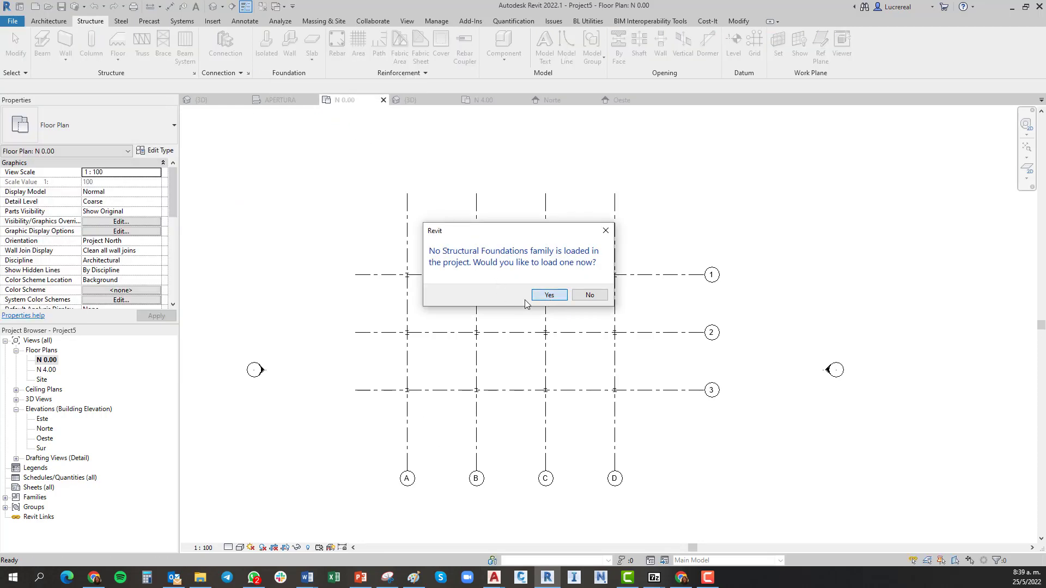
click(546, 296)
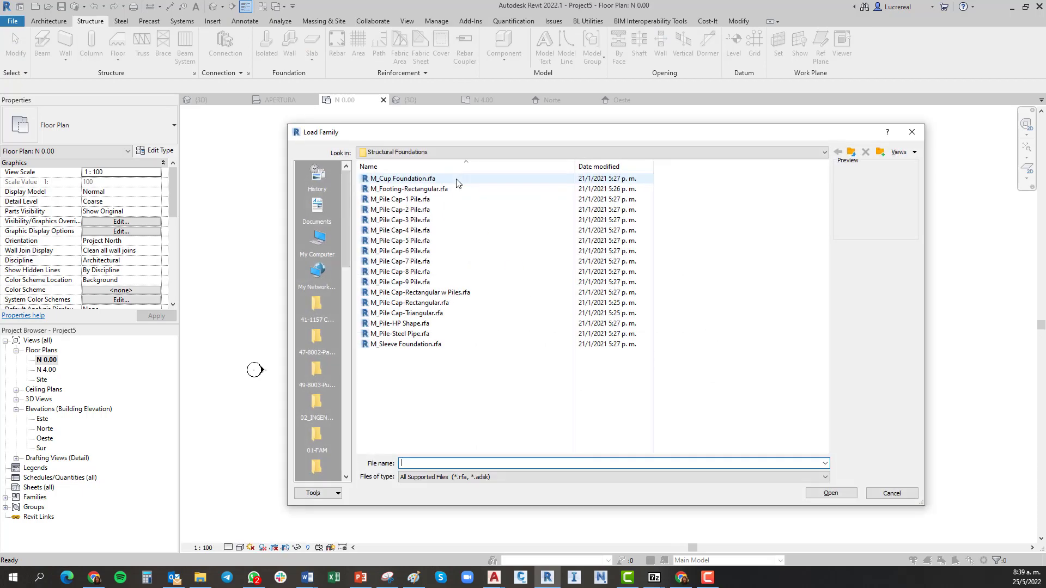
click(385, 190)
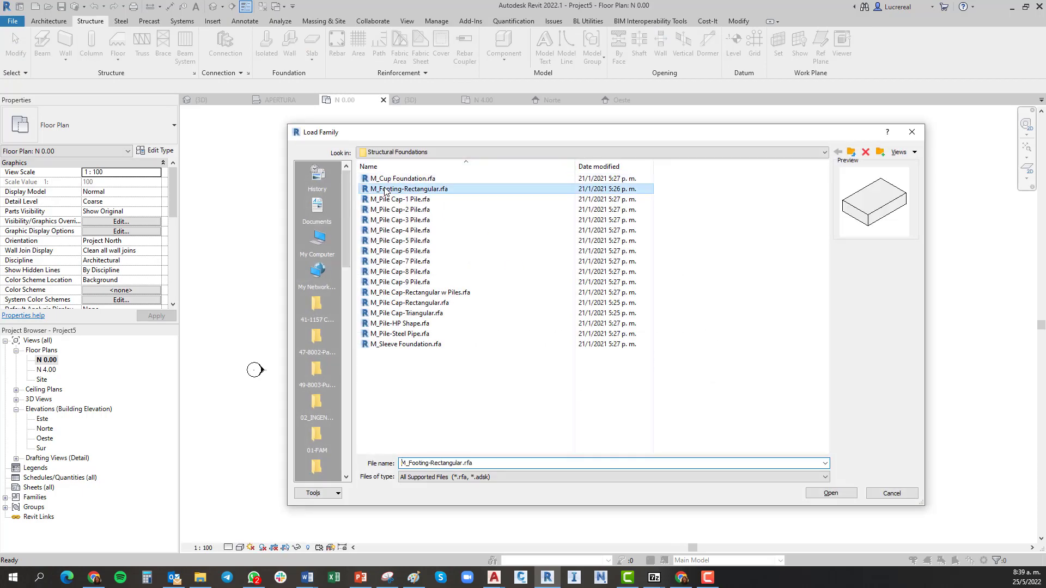
click(831, 493)
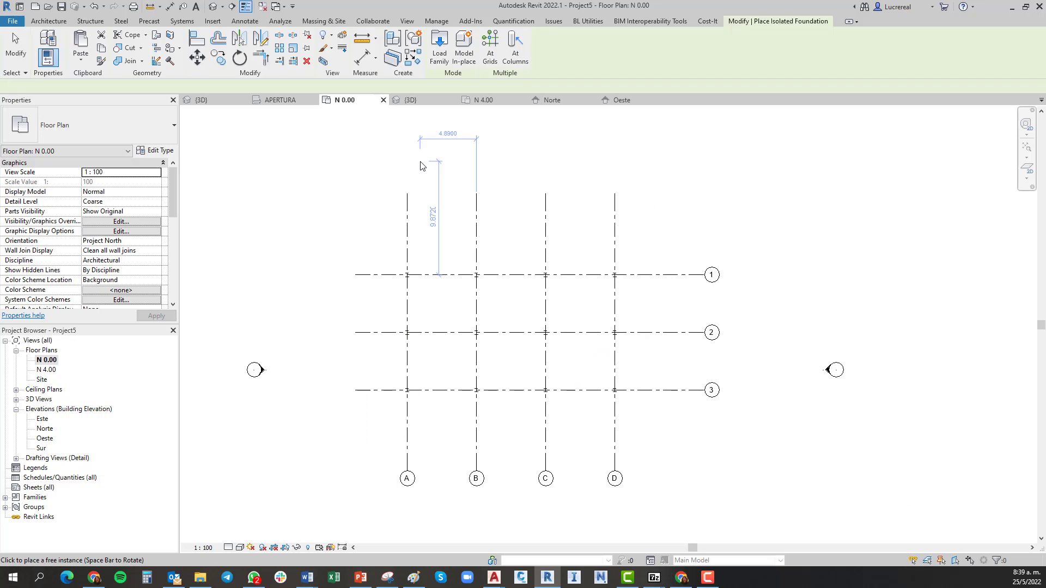
Place 1800 x 1200 x 450mm rectangular footings under all the structural columns at once and show the model in 3D.
click(490, 49)
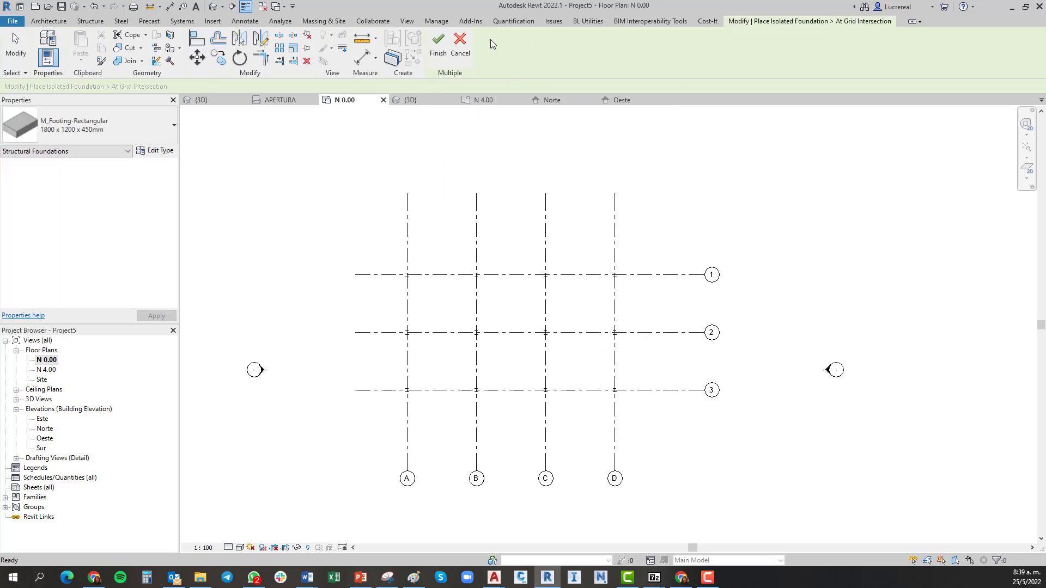
click(459, 41)
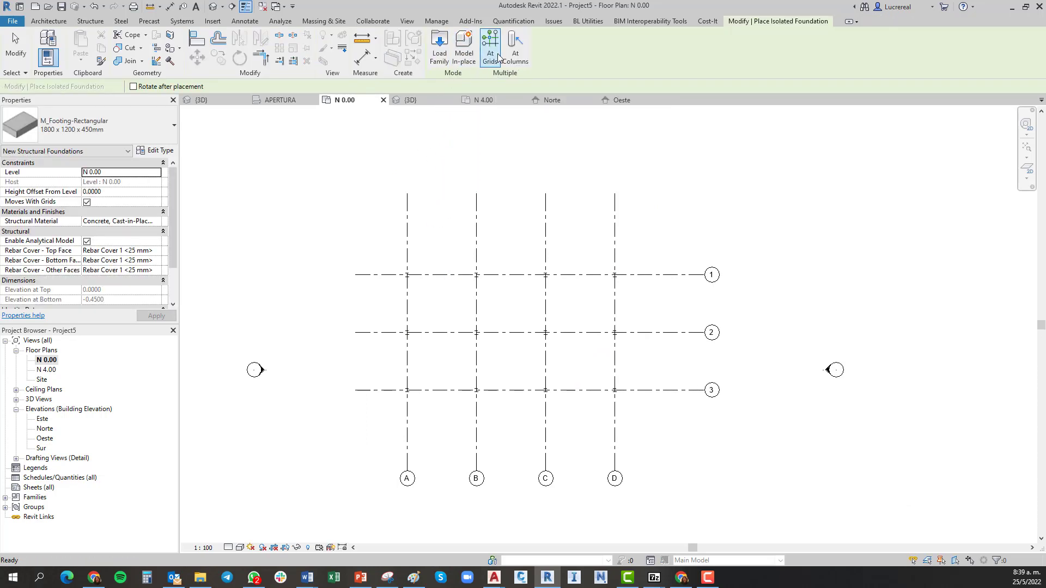
click(513, 44)
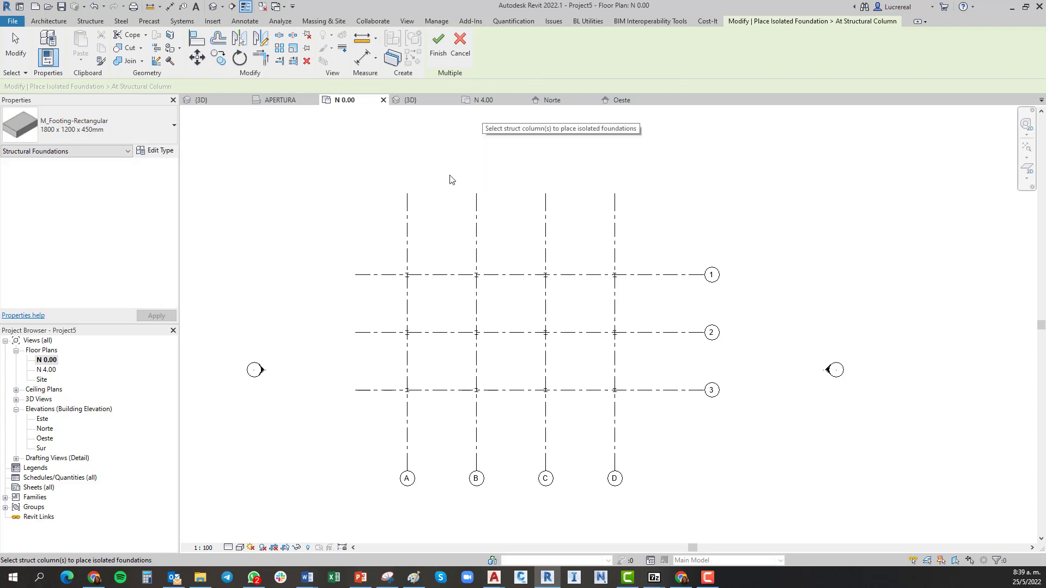
drag(378, 242, 637, 434)
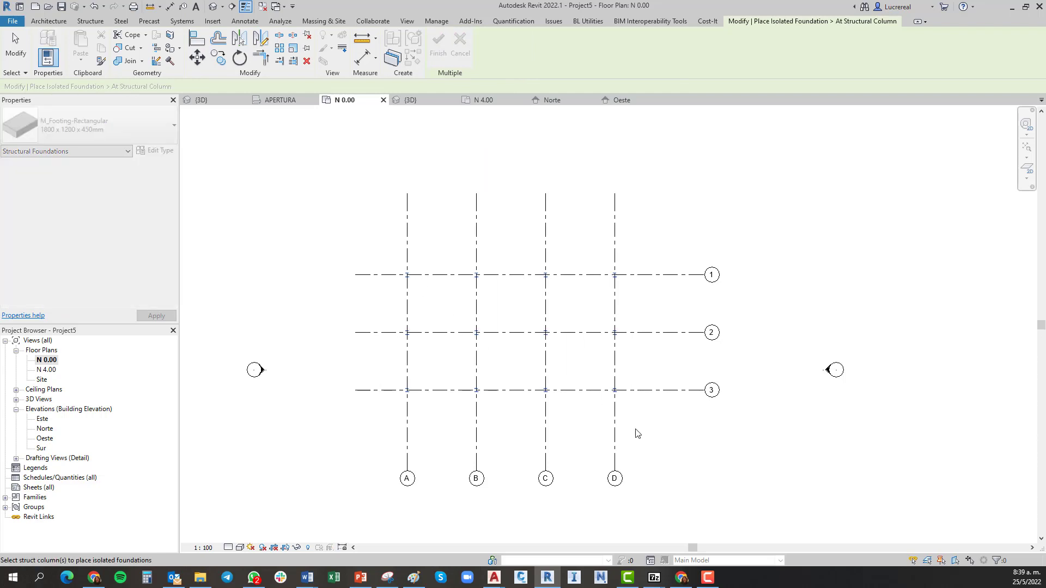
click(439, 59)
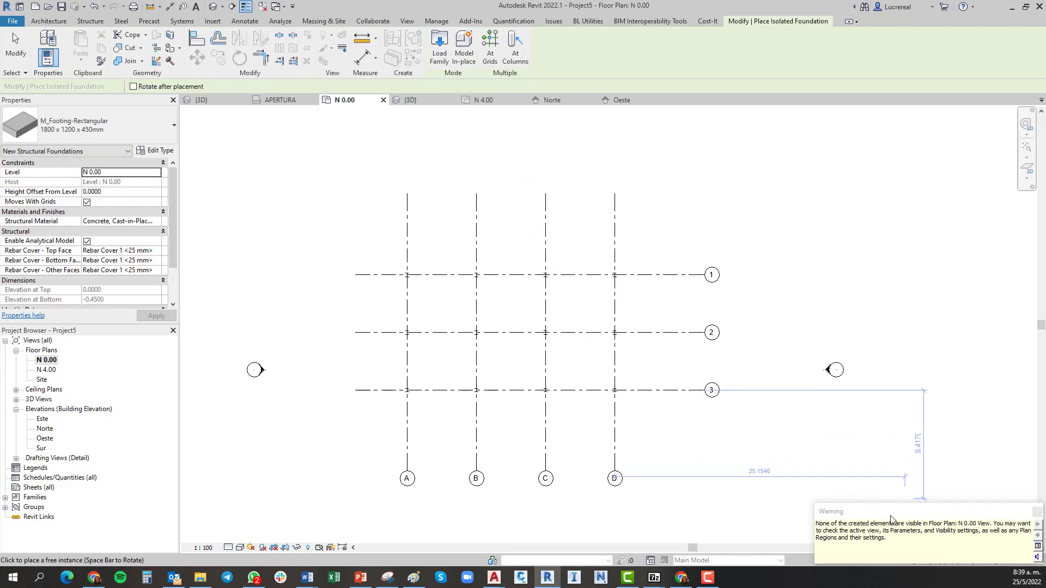
click(1037, 513)
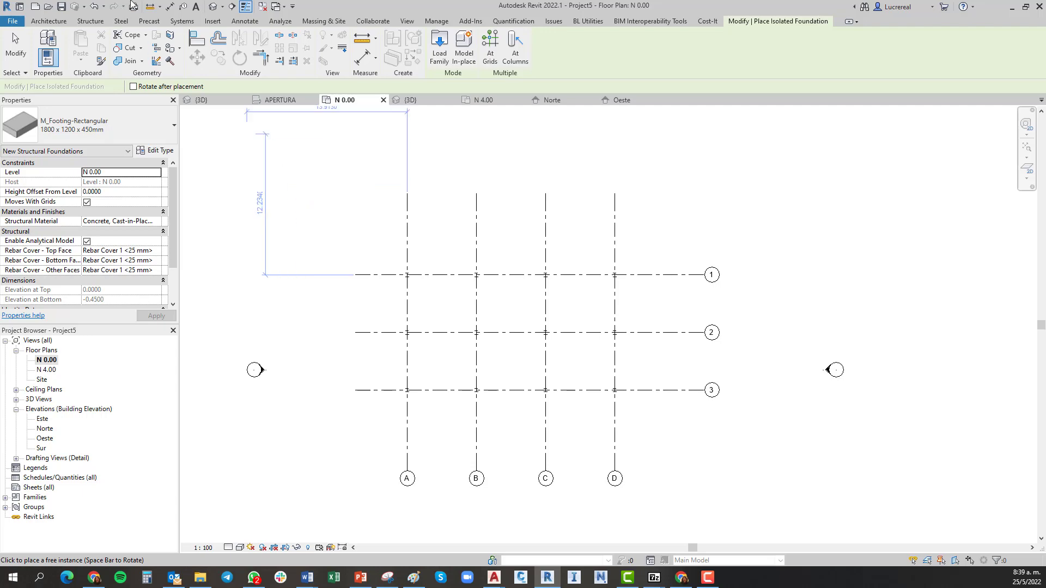
click(213, 8)
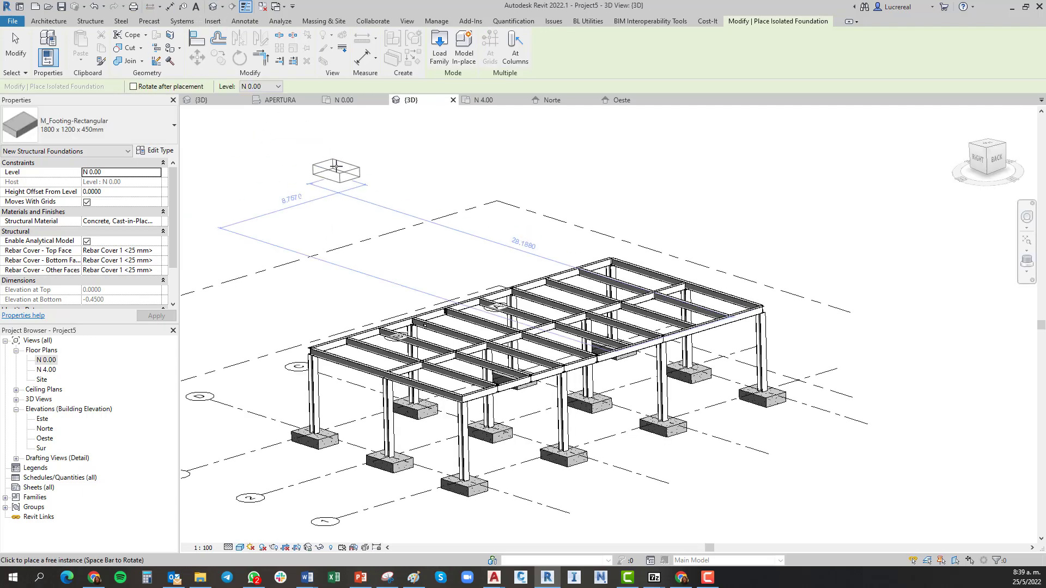
key(Escape)
Add a structural connection to the steel column at grid intersection D-1.
scroll(435, 504, up, 6)
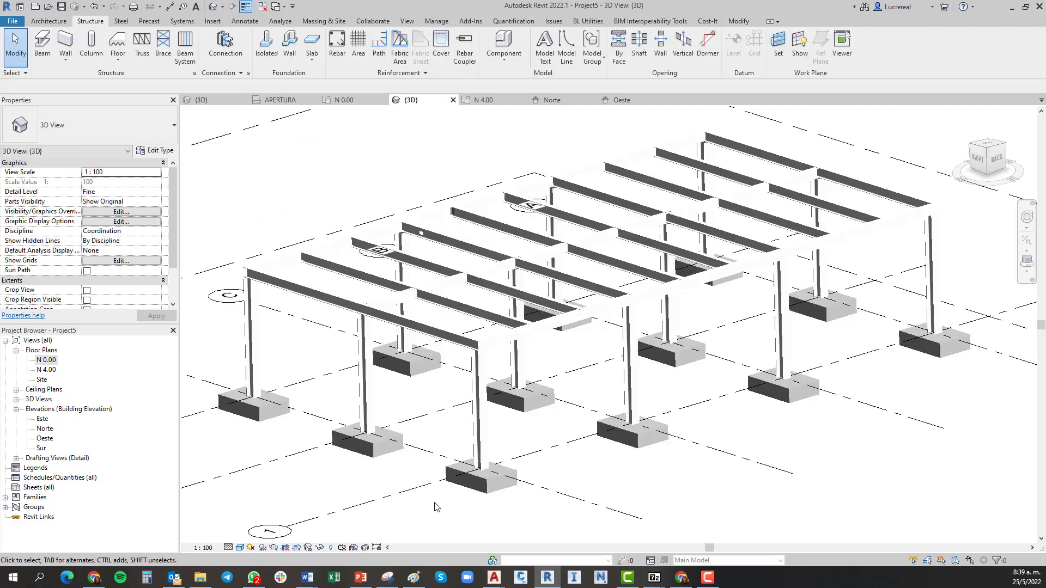
mouse_move(448, 497)
middle_down()
mouse_move(466, 497)
mouse_move(443, 482)
middle_up()
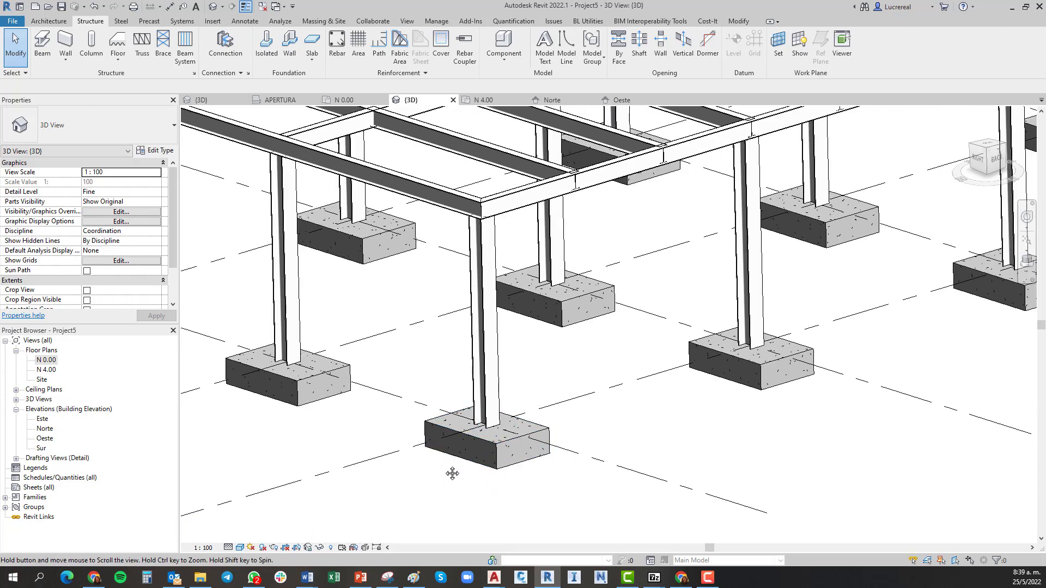
middle_drag(452, 474, 452, 455)
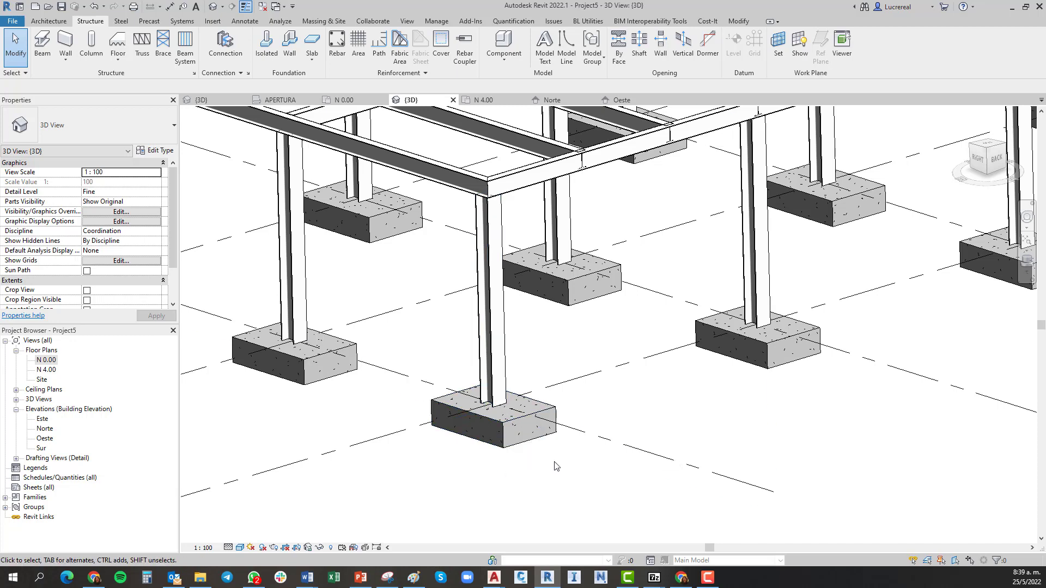
click(503, 370)
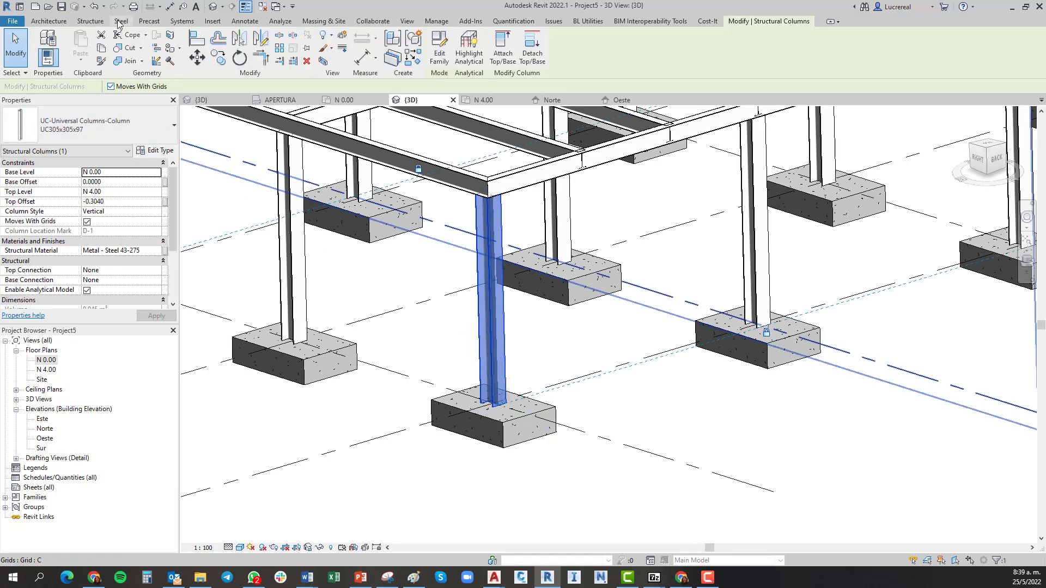
click(118, 22)
click(56, 38)
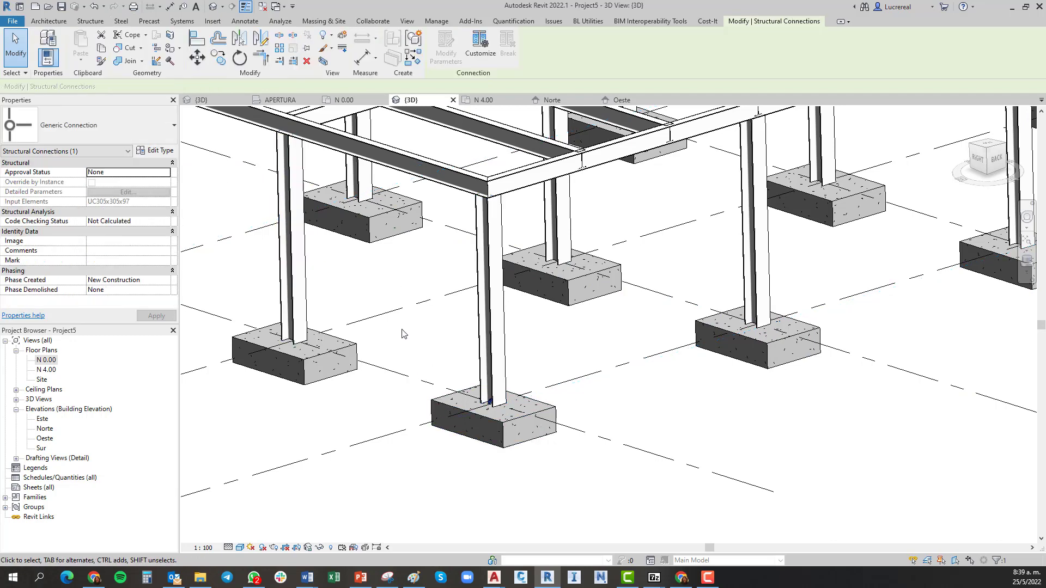
Change the generic connection at the foot of the column to the Base plate connection type.
scroll(463, 424, up, 4)
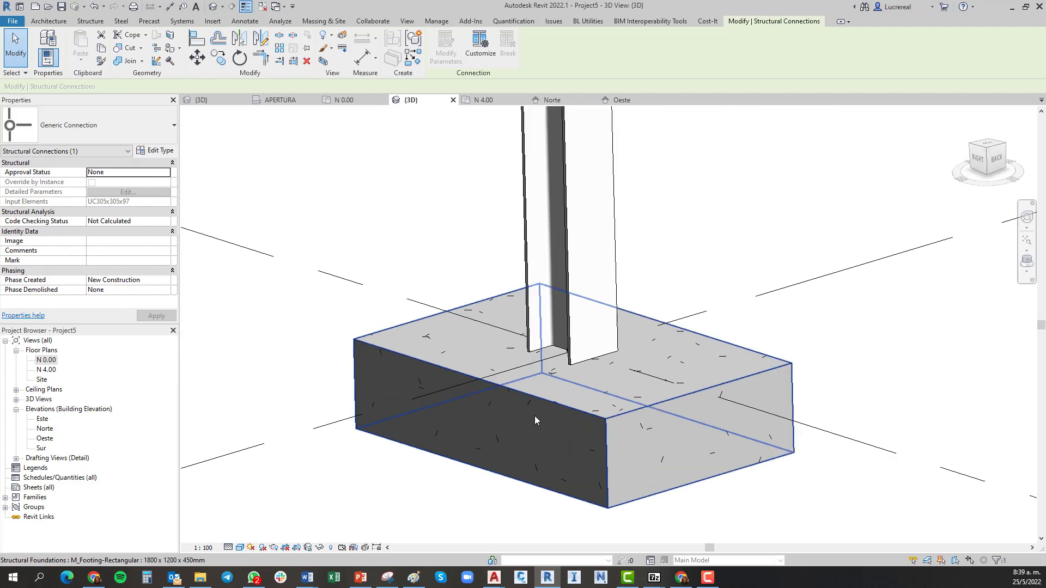
click(173, 128)
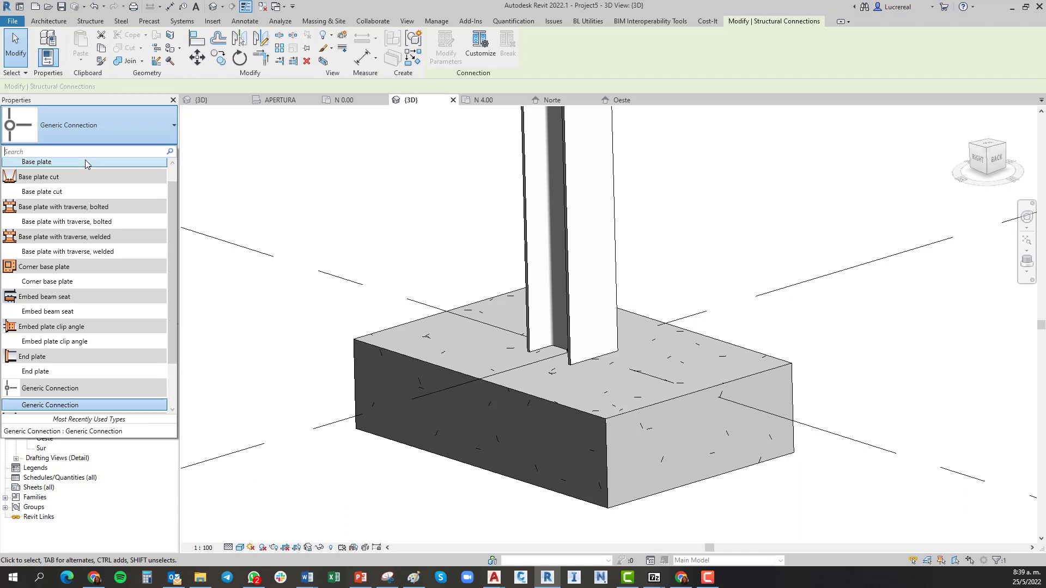
mouse_move(82, 165)
mouse_move(63, 196)
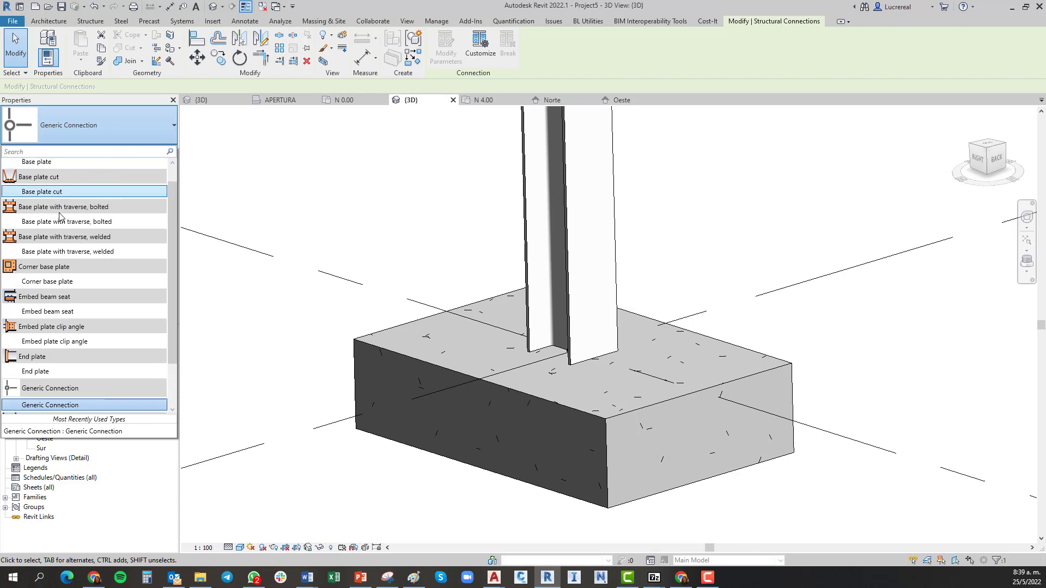
click(53, 162)
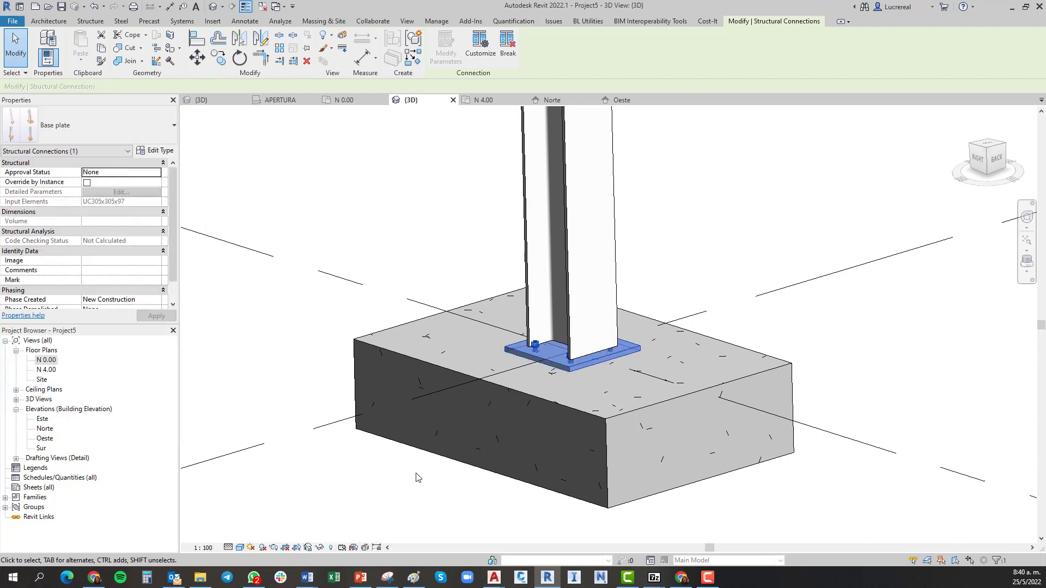
Temporarily hide the rectangular footing under the column to expose the base plate and its anchors.
mouse_move(612, 469)
shift+middle_down()
mouse_move(439, 512)
mouse_move(422, 500)
mouse_move(595, 421)
shift+middle_up()
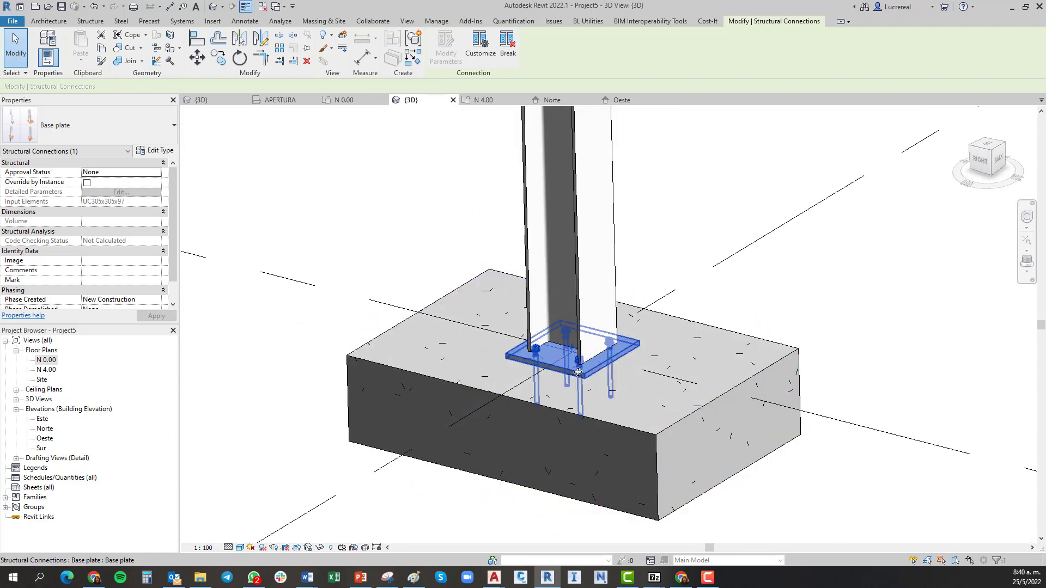
click(352, 374)
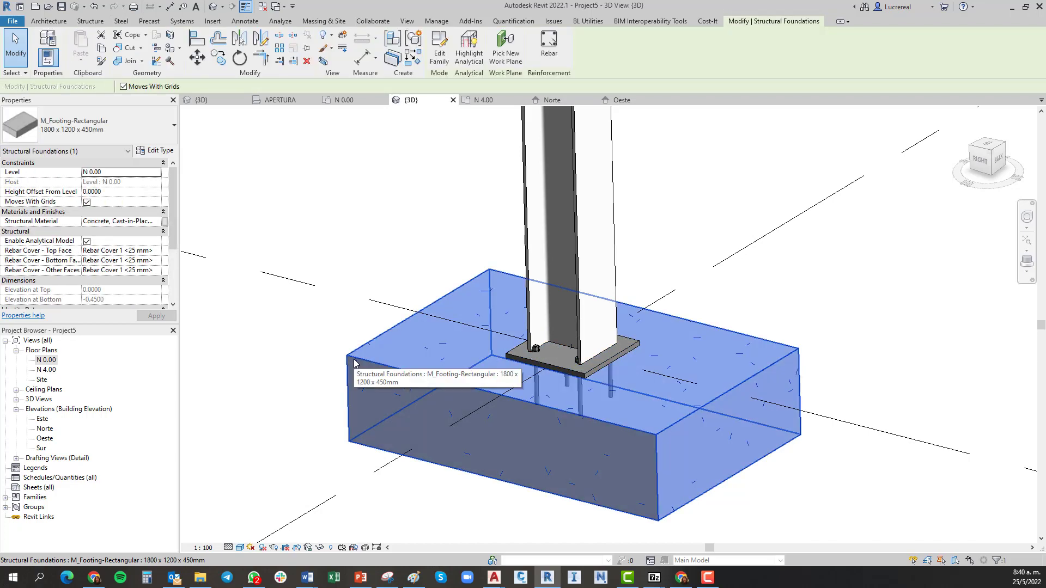
click(320, 548)
click(346, 520)
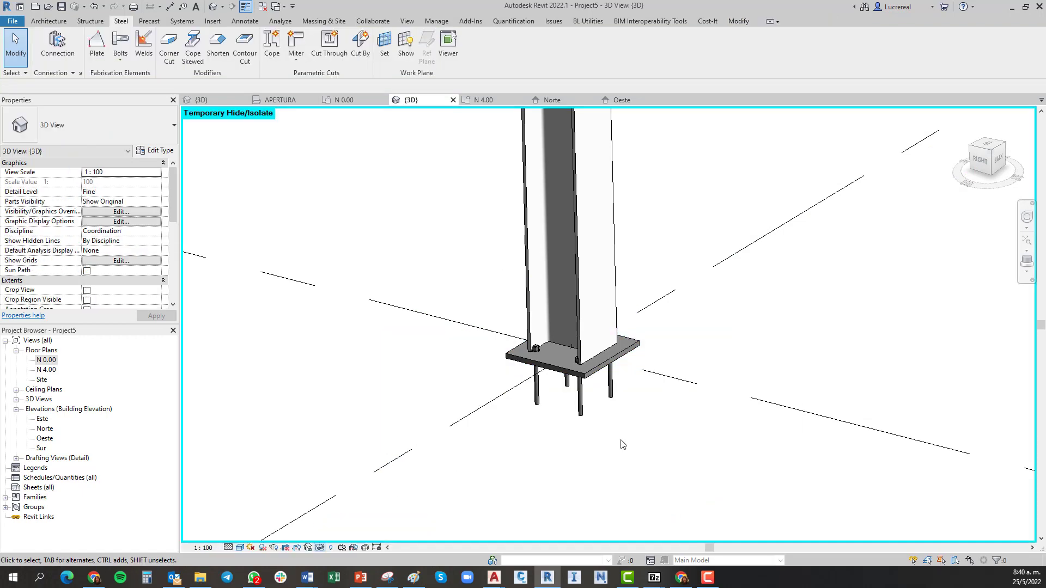
mouse_move(624, 442)
shift+middle_down()
mouse_move(443, 423)
mouse_move(656, 425)
mouse_move(626, 459)
shift+middle_up()
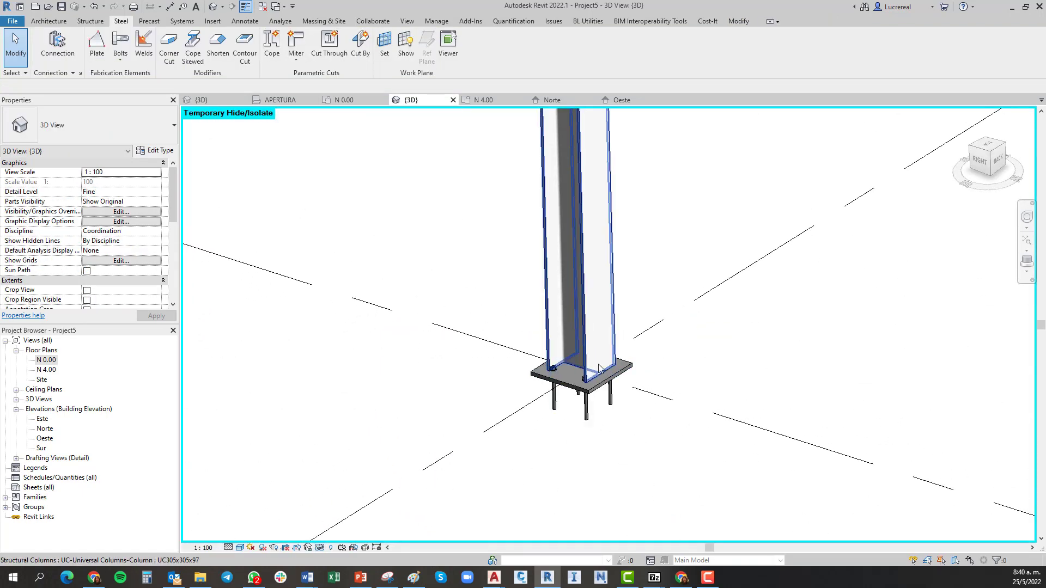
Open the base plate connection type's parameters and go through plate layout, dimensions and corners to the anchor and holes settings.
click(590, 396)
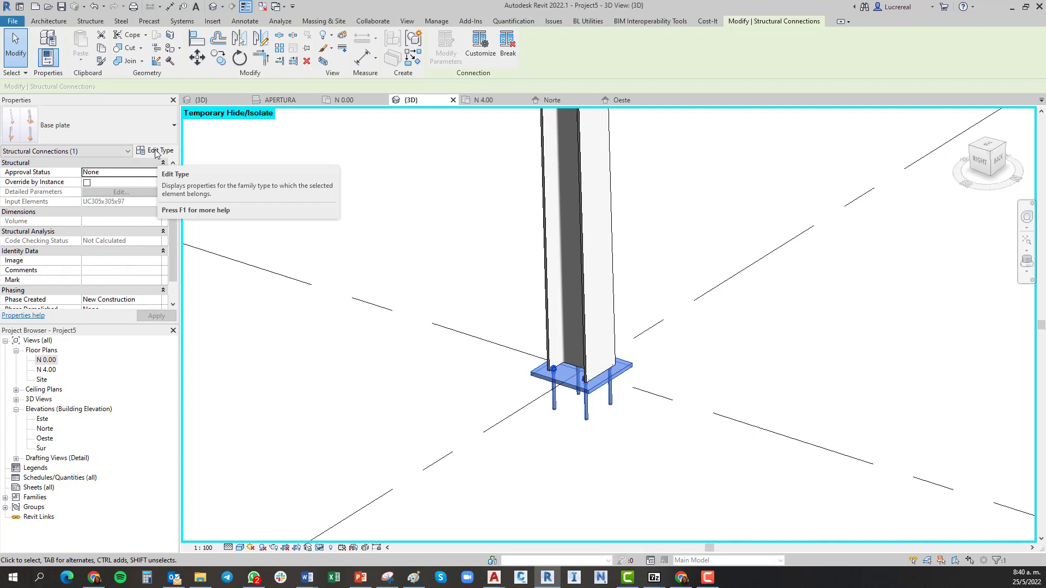
click(156, 151)
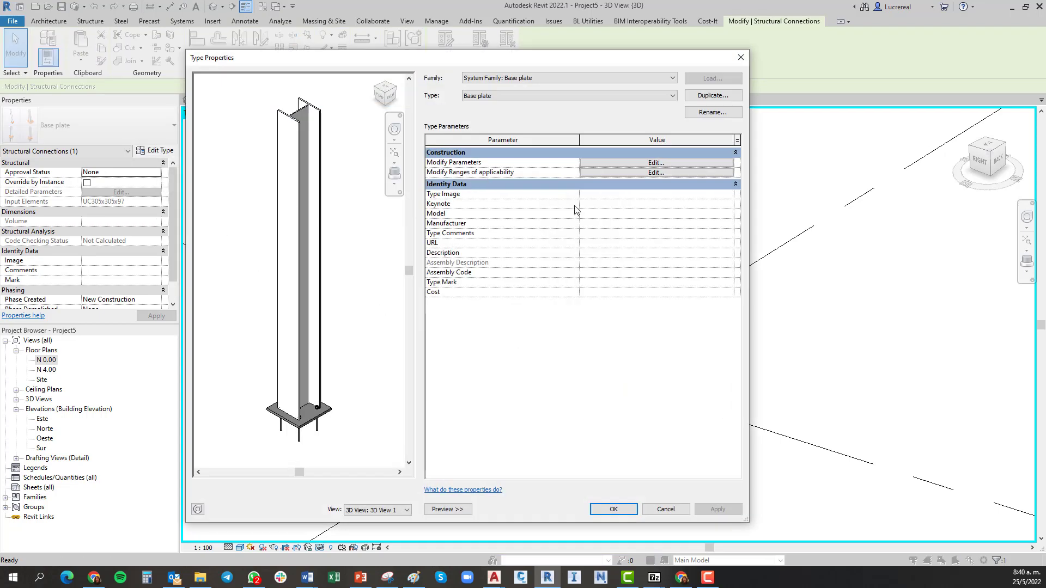
click(595, 162)
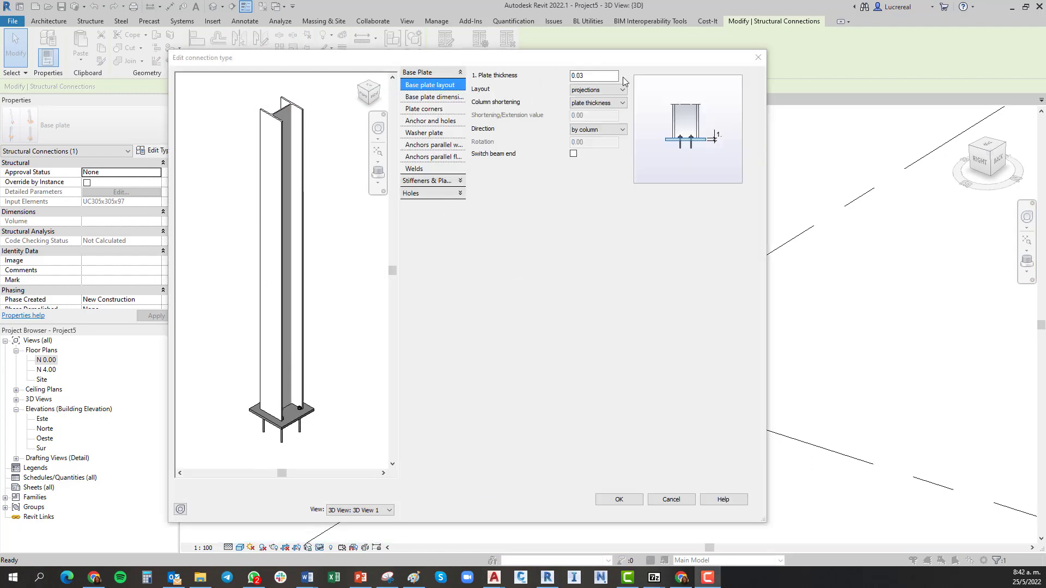
click(439, 98)
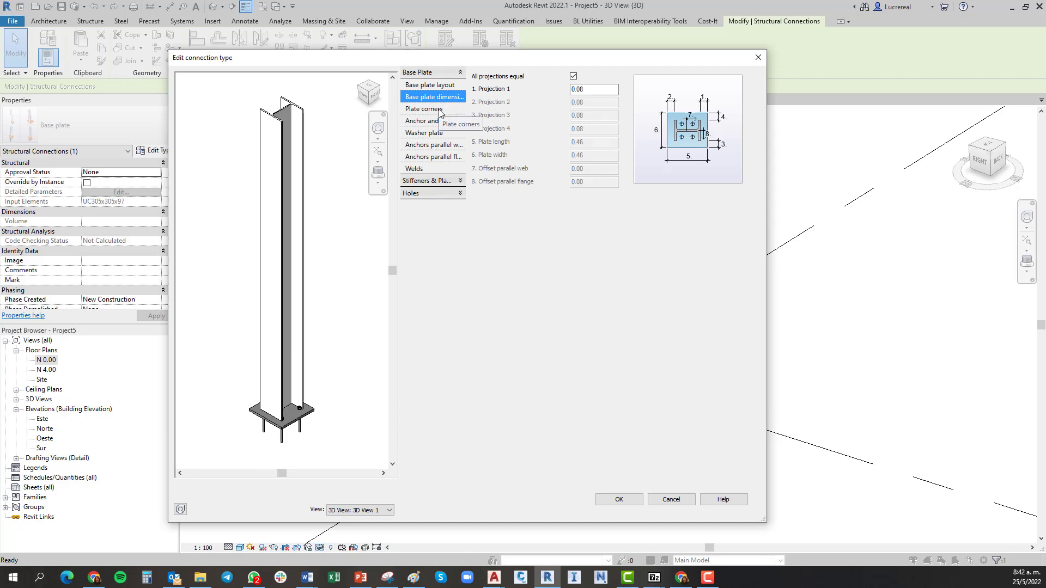
click(440, 111)
click(441, 125)
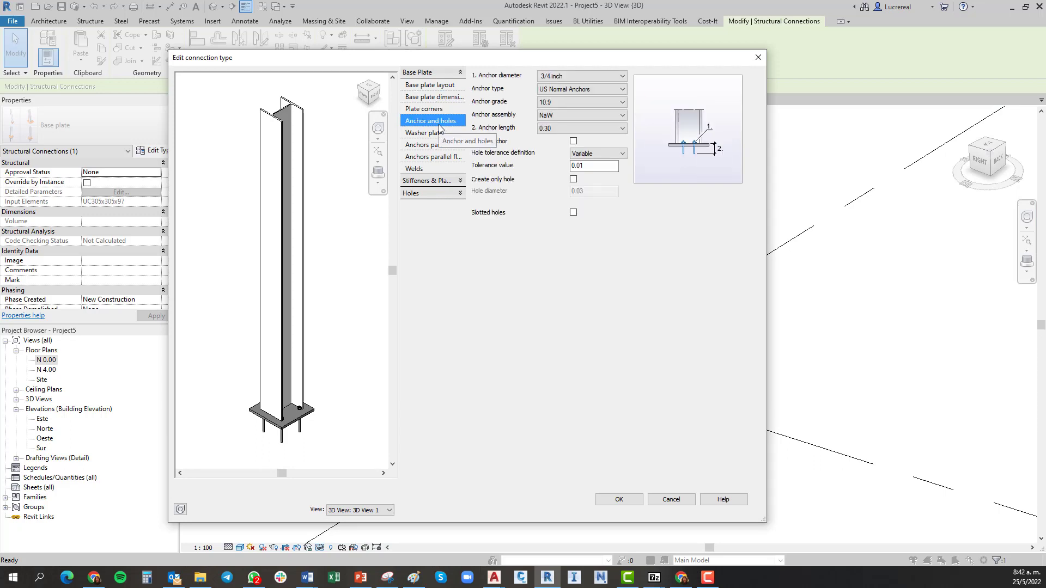
Set the base plate's anchor type to French cane anchor and its anchor grade to 4.8.
click(622, 90)
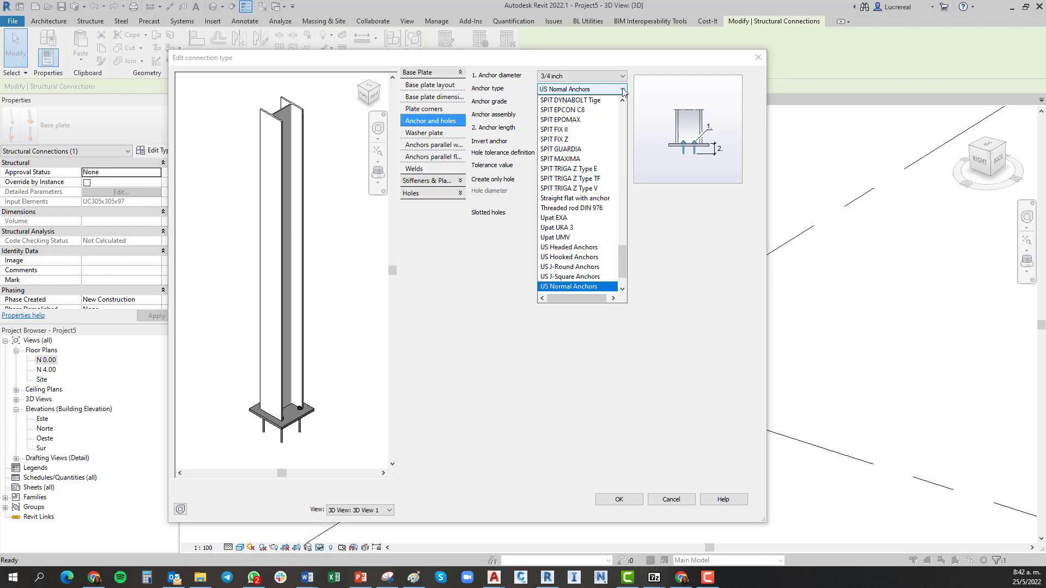
drag(623, 264, 627, 142)
click(592, 129)
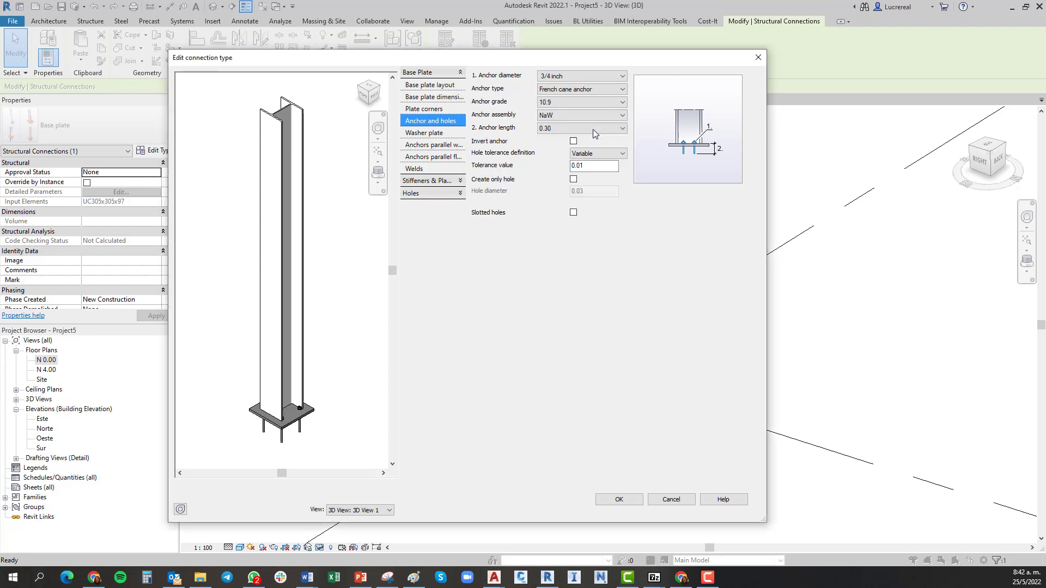
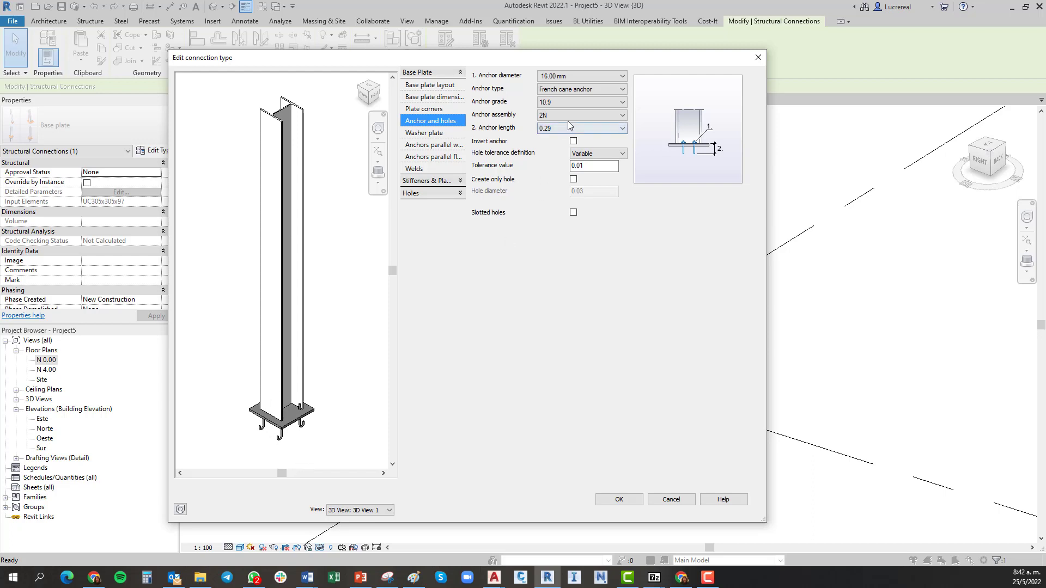
click(577, 100)
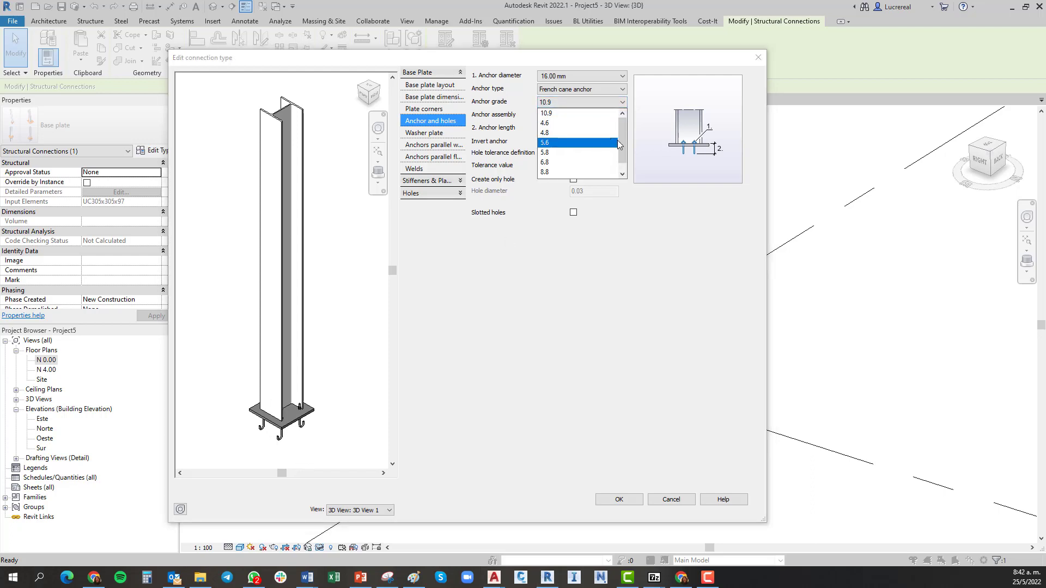
click(558, 132)
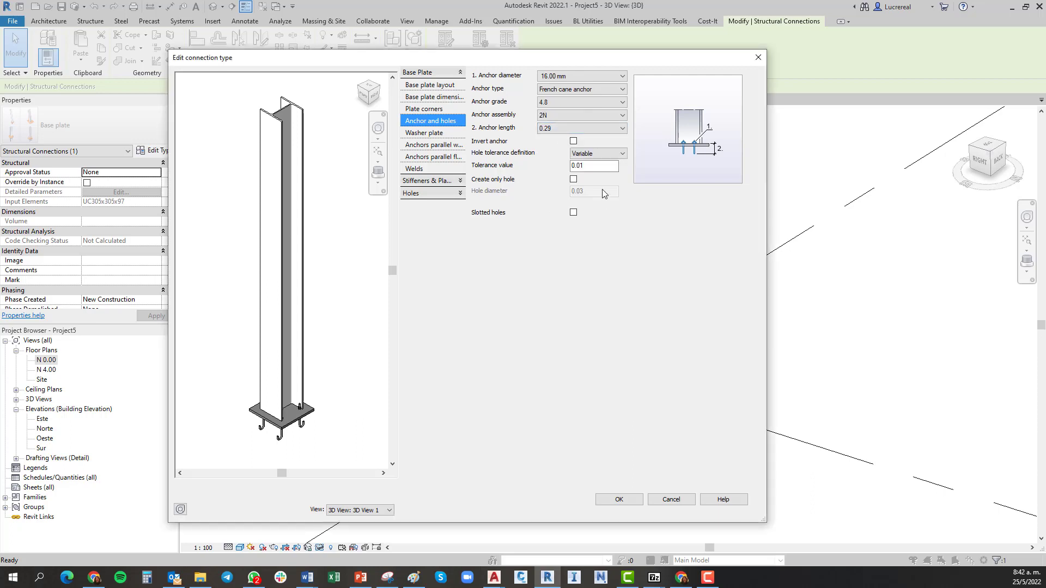
Try anchor diameters of 30.00 mm and 20.00 mm for the base plate.
click(587, 76)
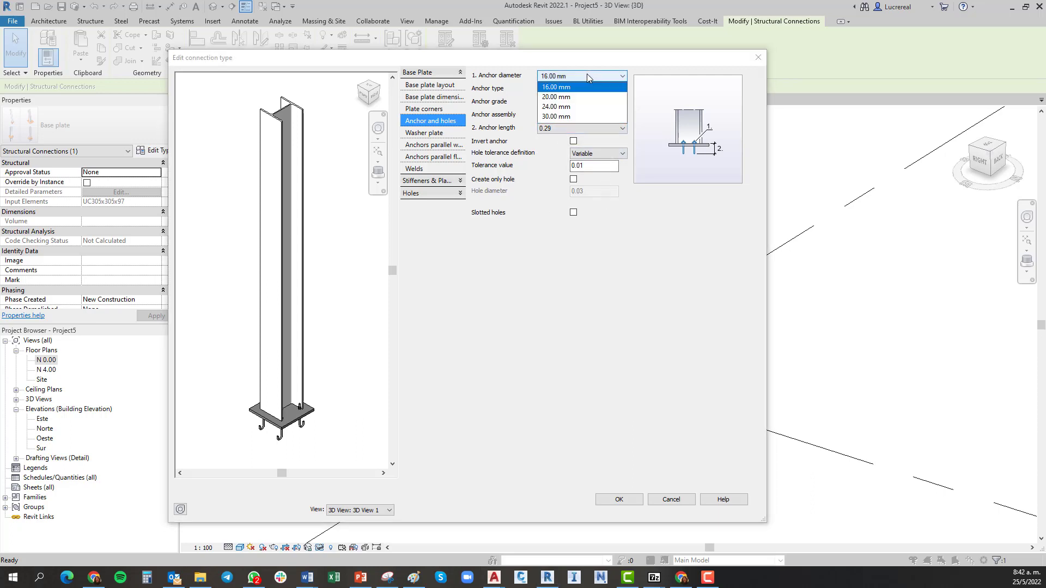
click(565, 119)
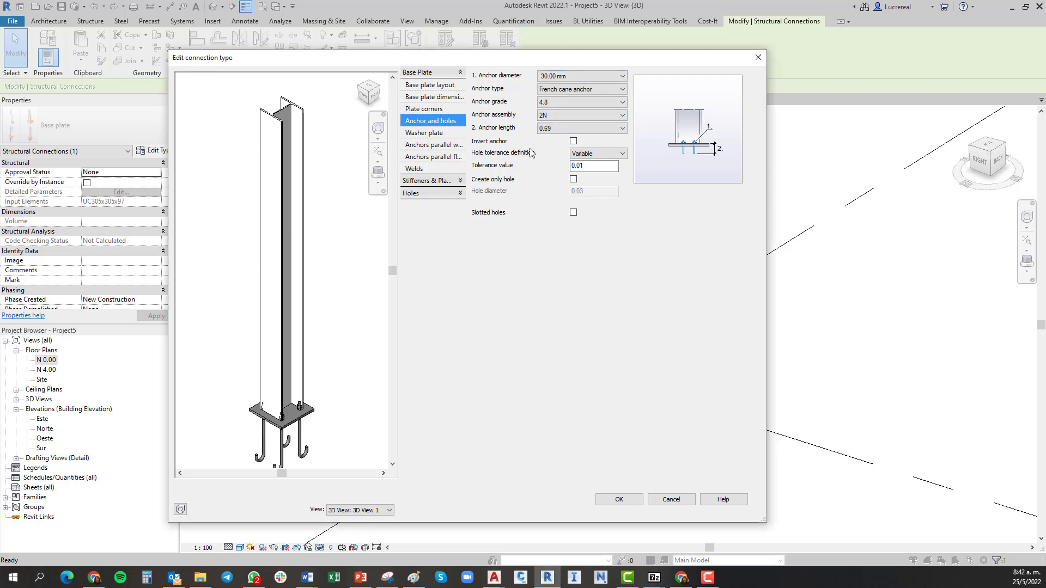
click(568, 77)
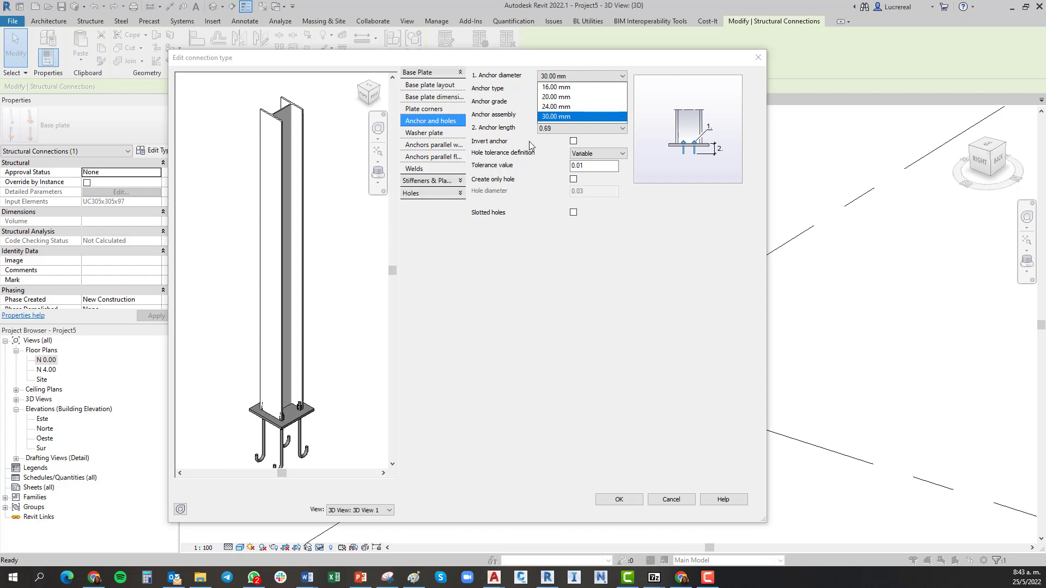
click(553, 97)
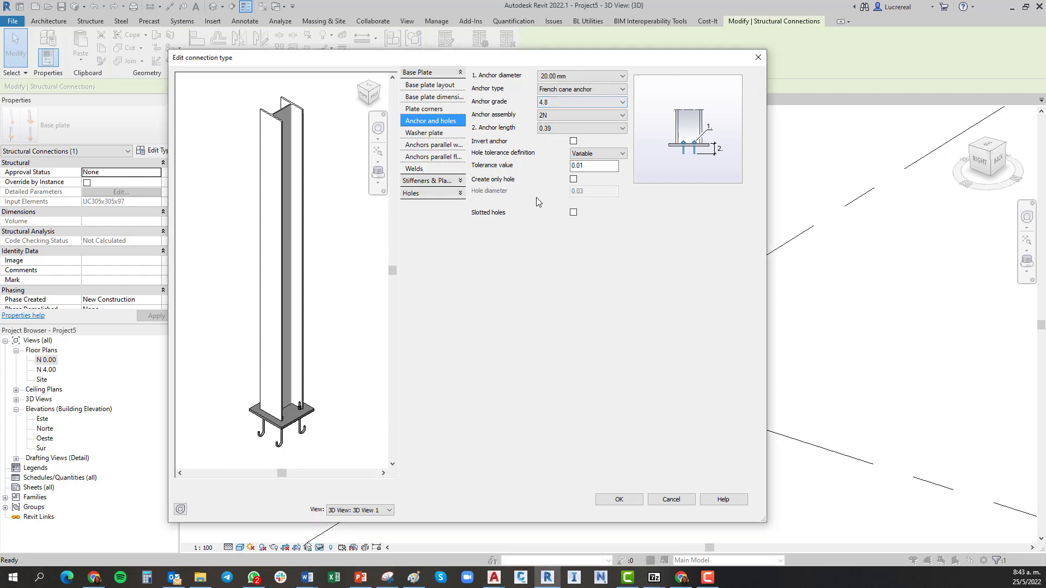
Set the anchor diameter to 24.00 mm, accept the base plate type changes and deselect the connection.
click(563, 77)
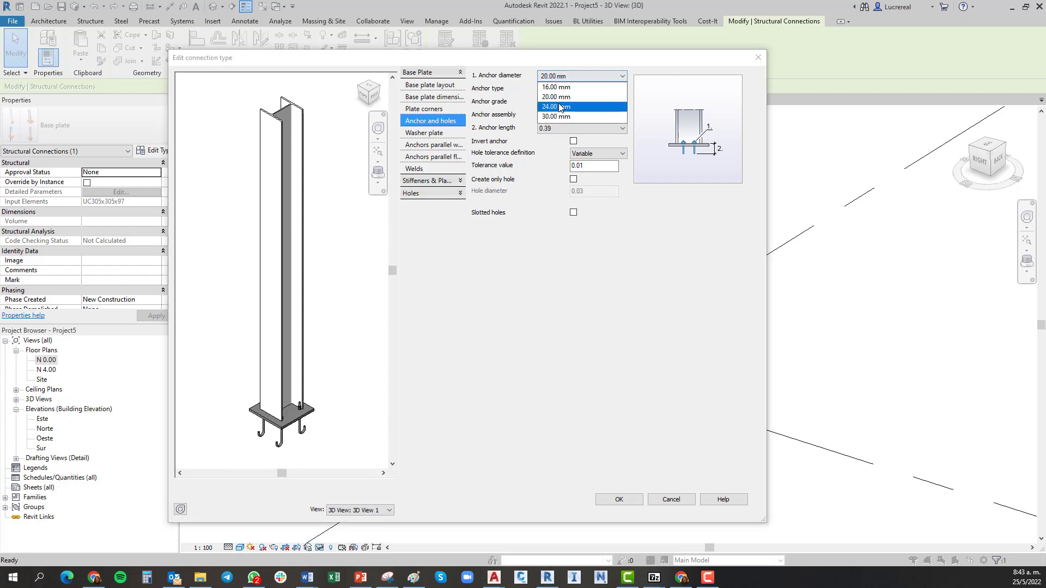
click(557, 106)
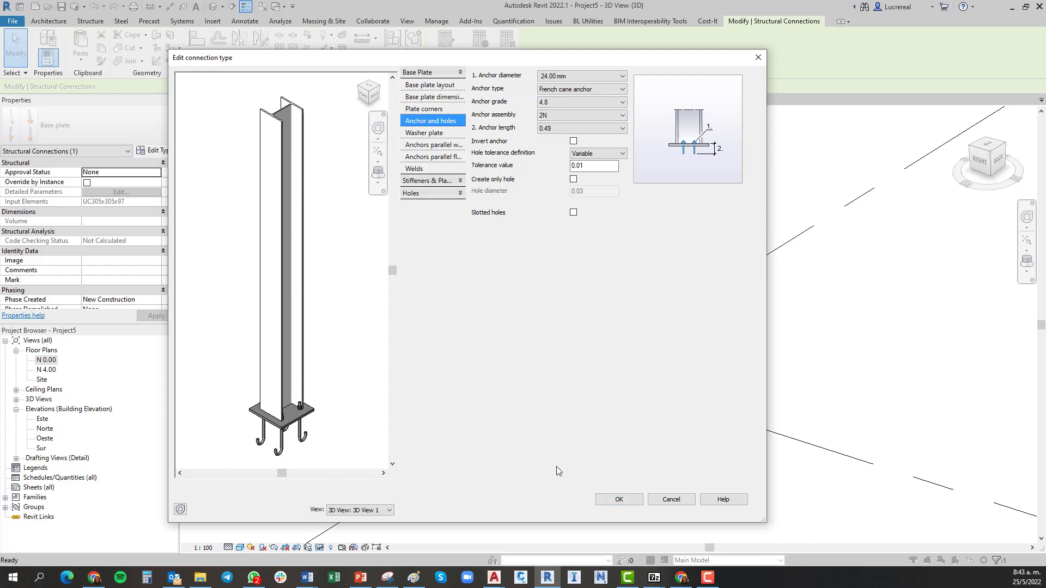
click(619, 499)
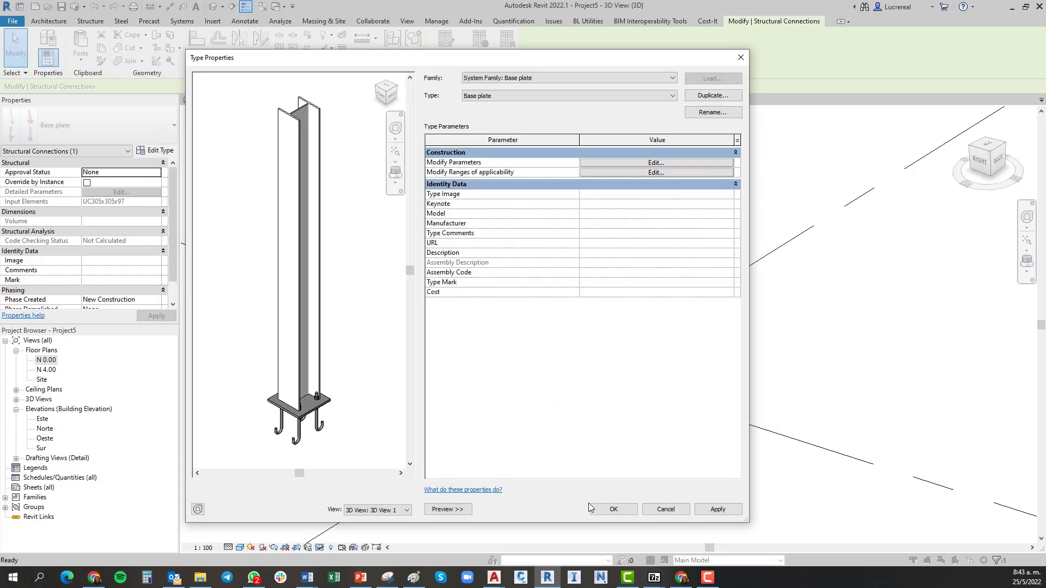
click(615, 509)
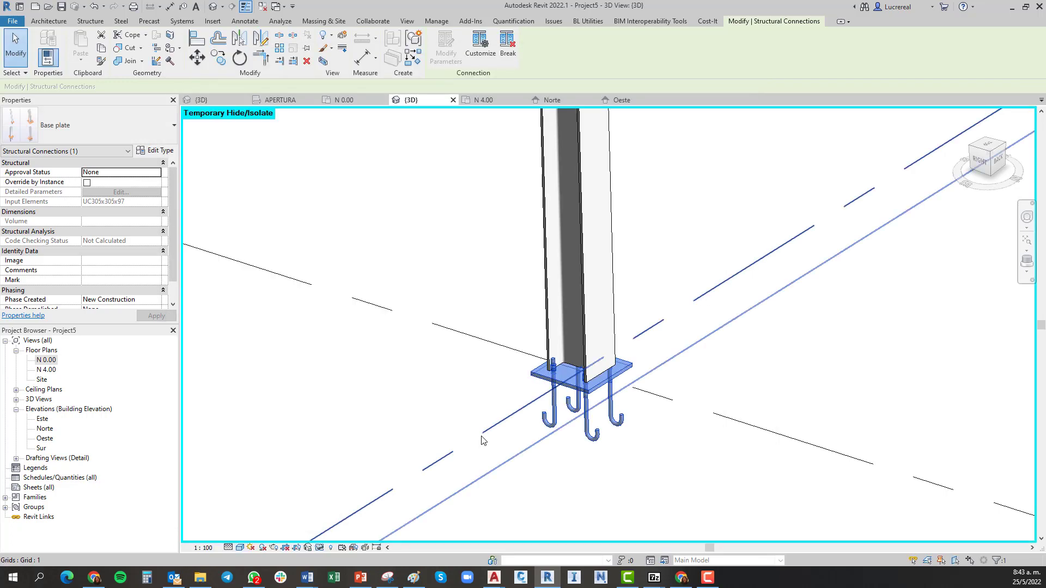
click(612, 493)
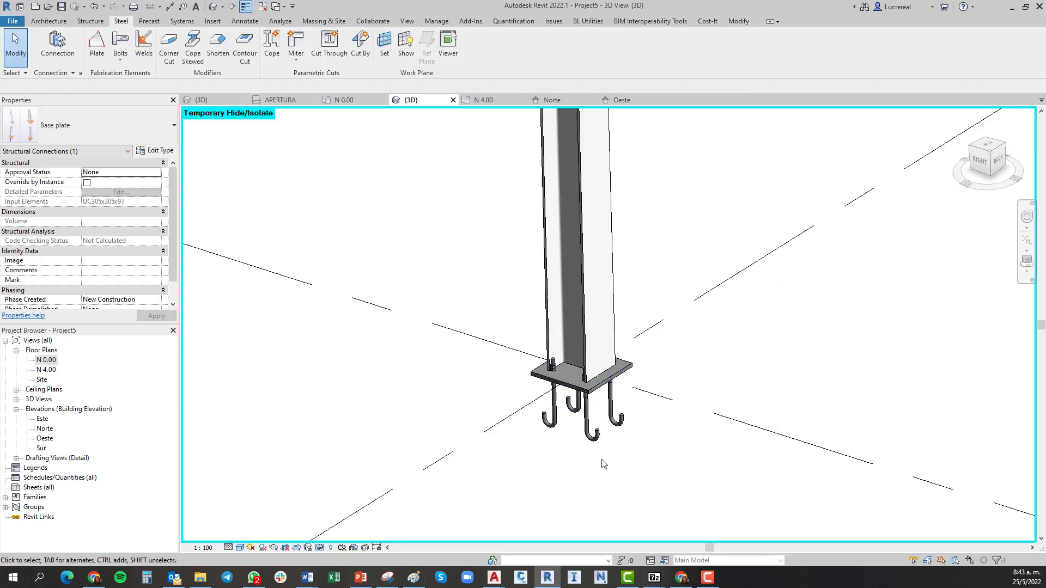
Bring back the temporarily hidden footing and dismiss the save reminder without saving.
click(330, 547)
click(357, 472)
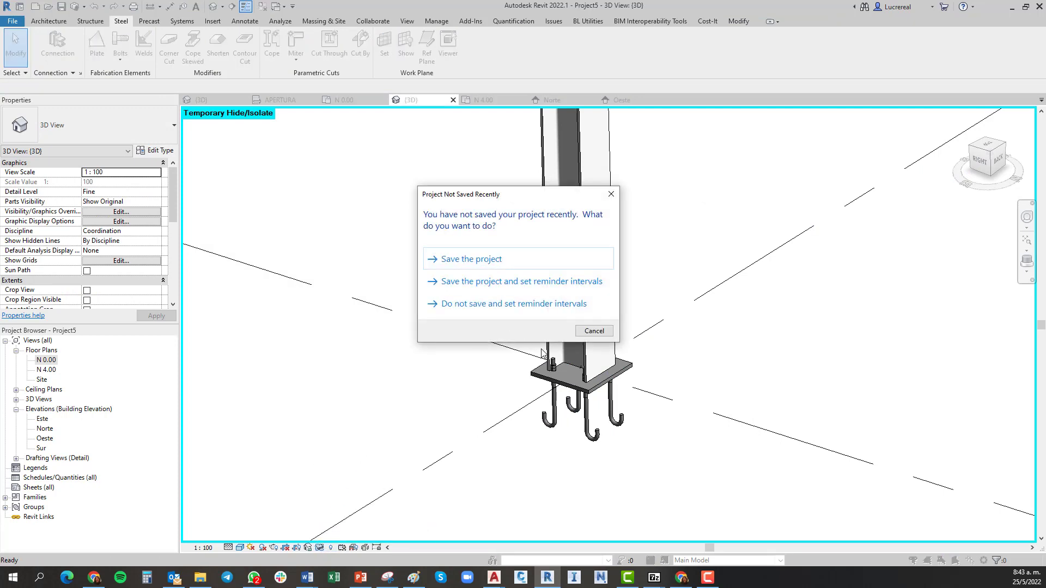
click(593, 331)
scroll(540, 429, down, 2)
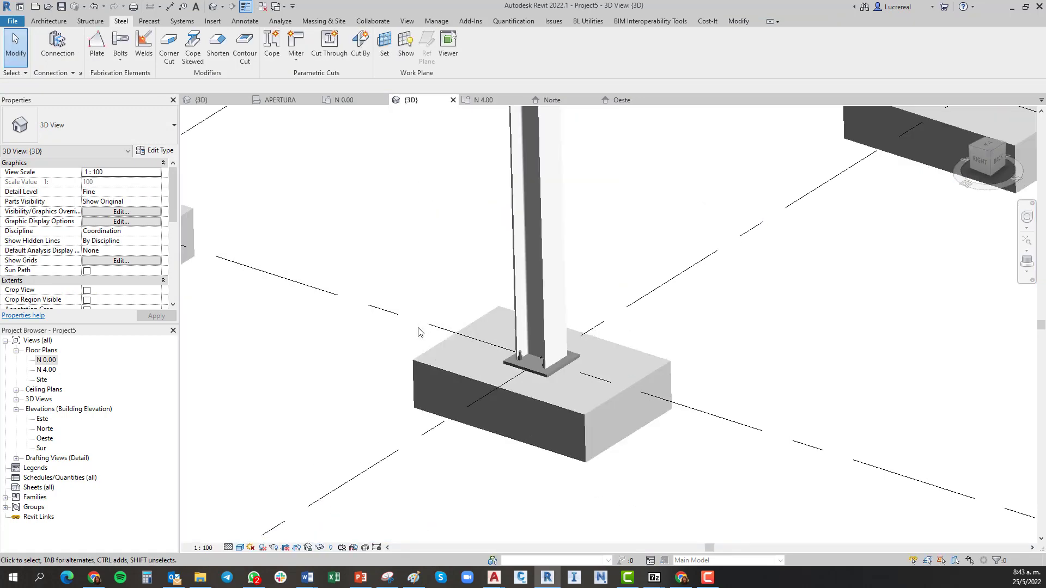
mouse_move(541, 427)
shift+middle_down()
mouse_move(550, 406)
mouse_move(537, 436)
mouse_move(530, 416)
shift+middle_up()
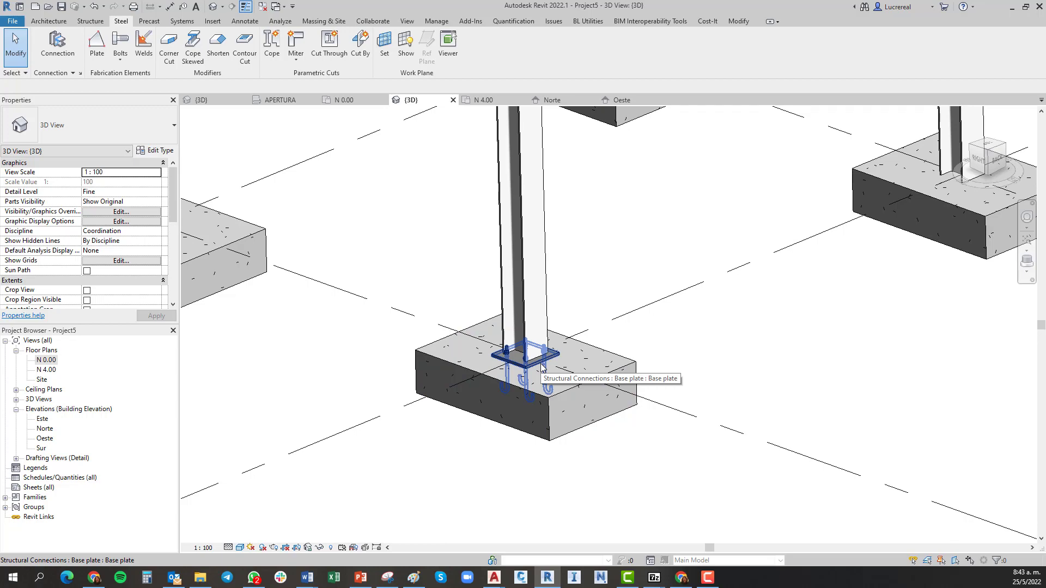
scroll(293, 376, down, 2)
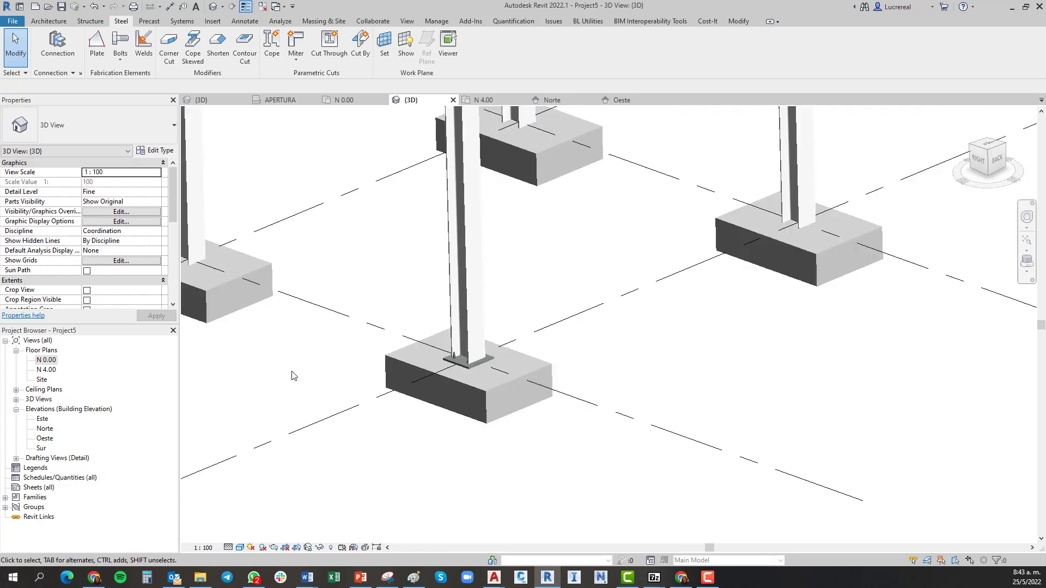
scroll(295, 377, down, 4)
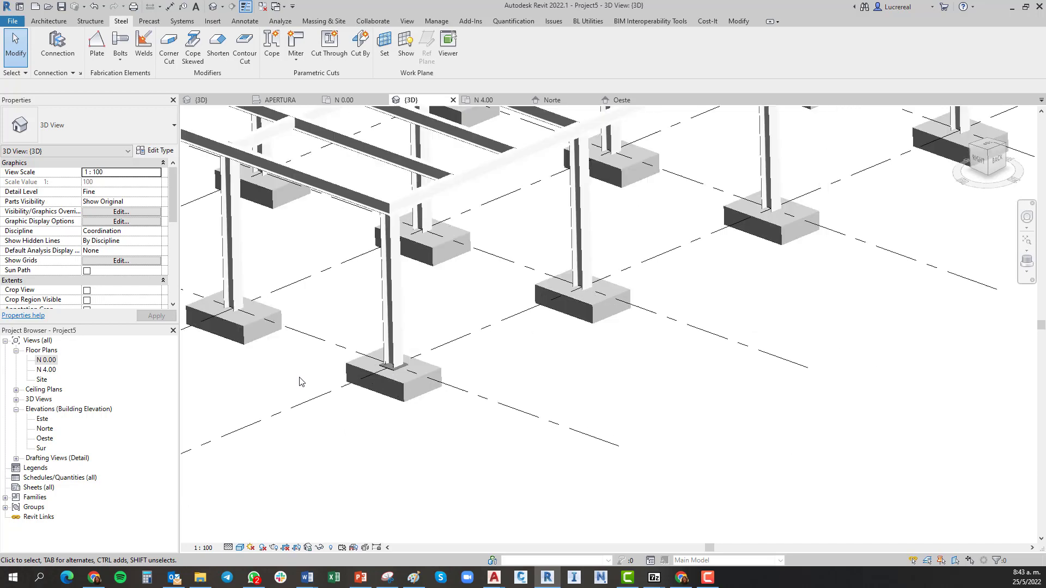
In the Oeste elevation, copy level N 4.00 straight up by 4 m.
double_click(45, 439)
scroll(328, 373, down, 5)
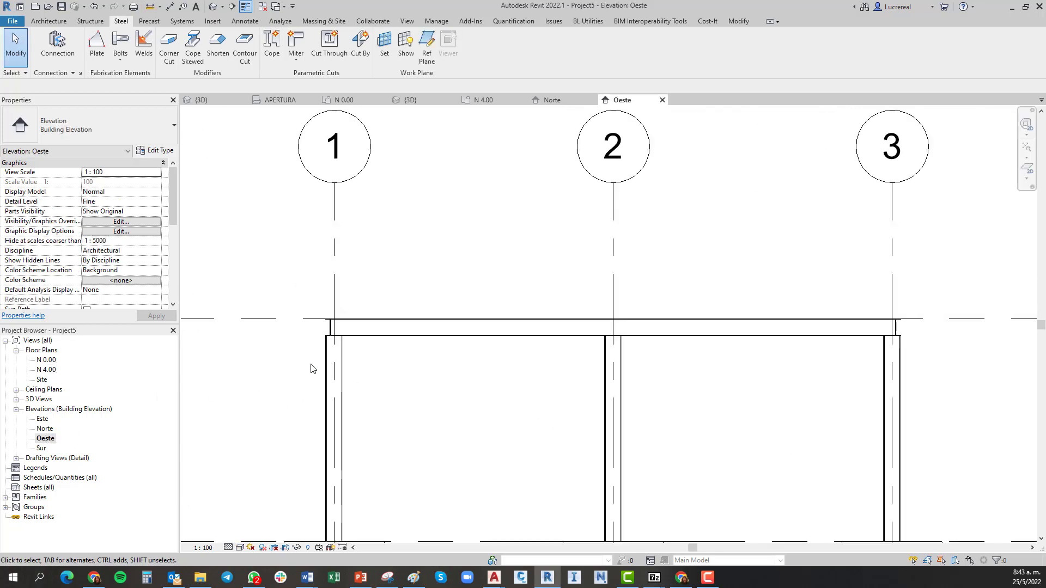
click(573, 350)
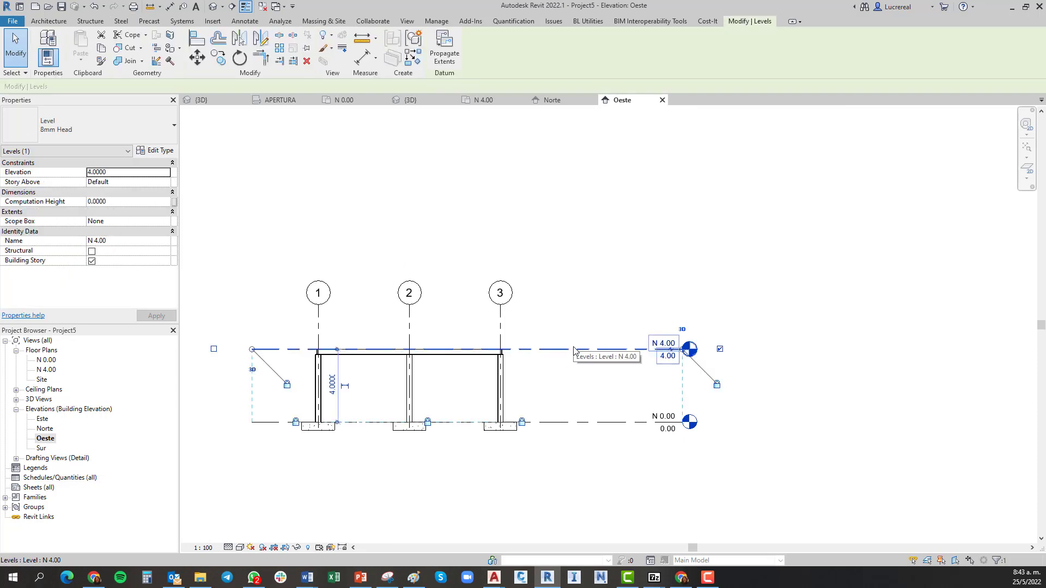
key(c)
key(o)
click(573, 349)
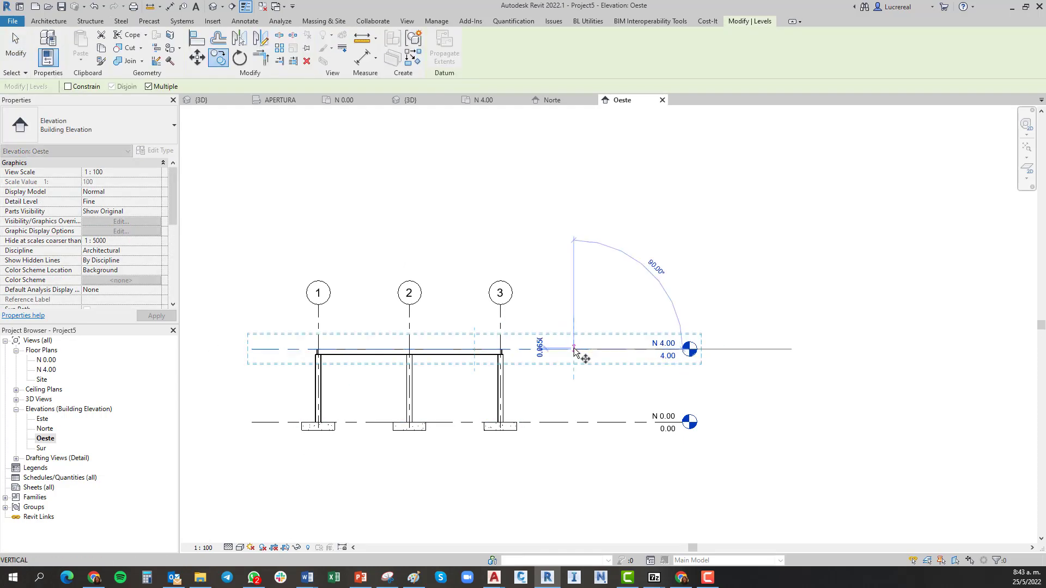
text(4)
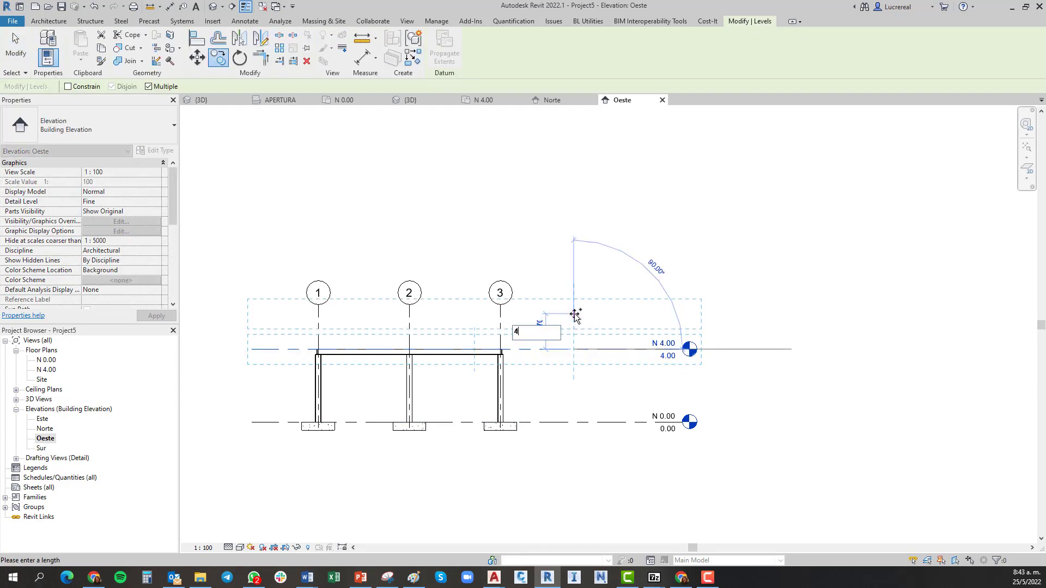
key(Return)
key(Escape)
key(Escape)
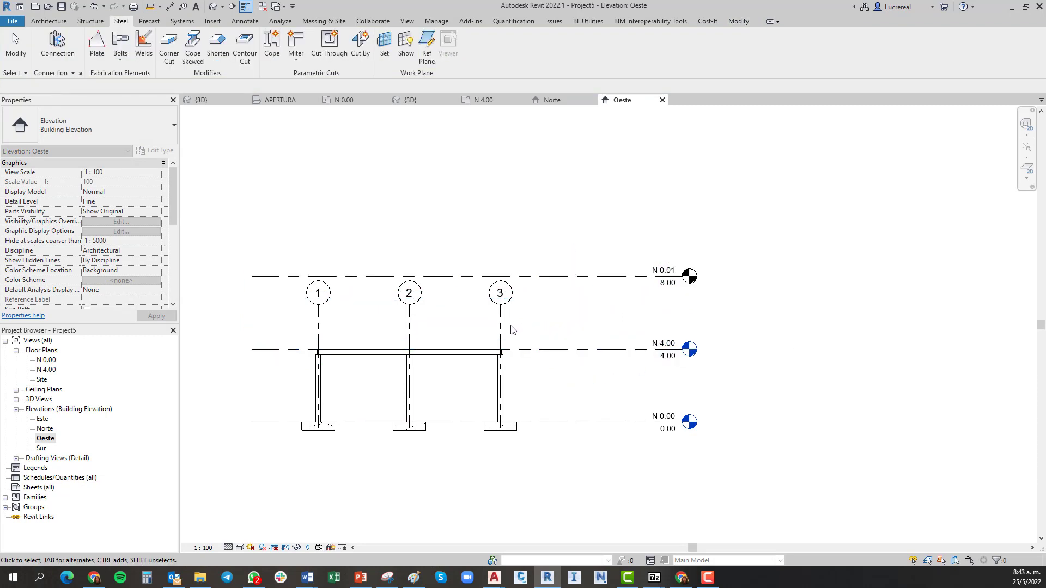
Stretch the heads of grids 1, 2 and 3 up above the topmost level in the Oeste elevation.
click(501, 306)
drag(500, 307, 500, 248)
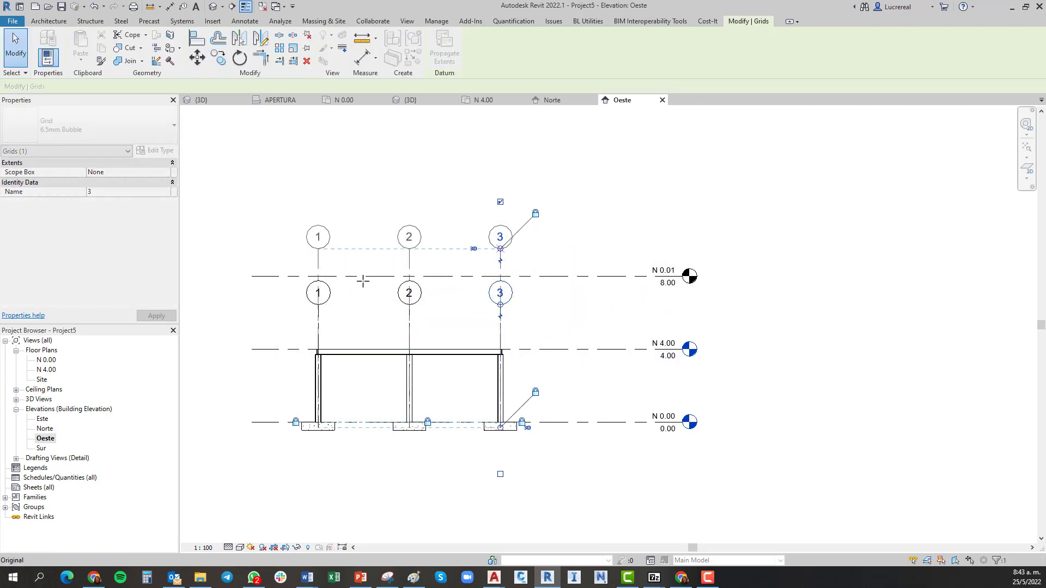
click(42, 420)
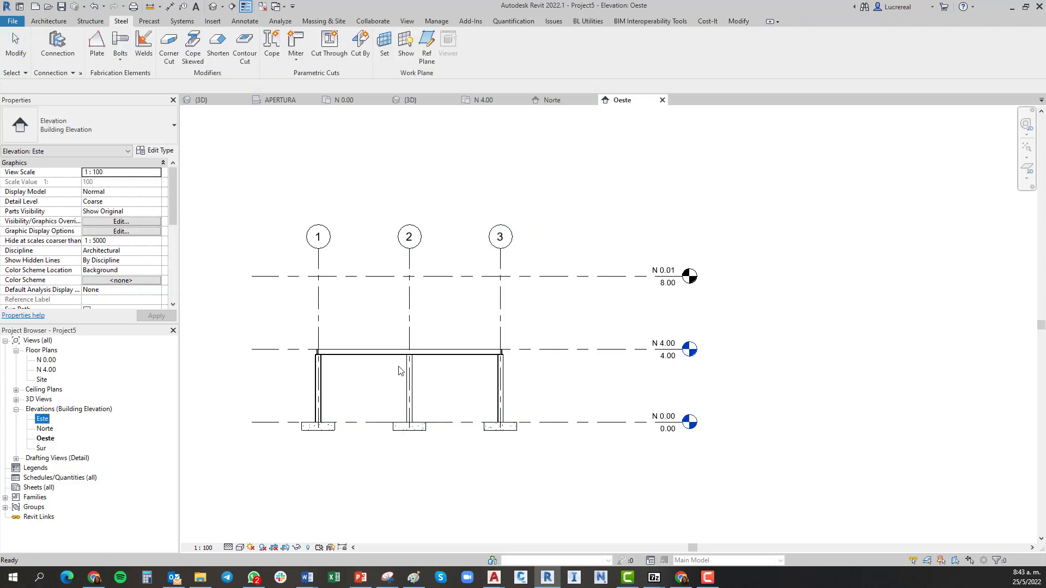
click(532, 276)
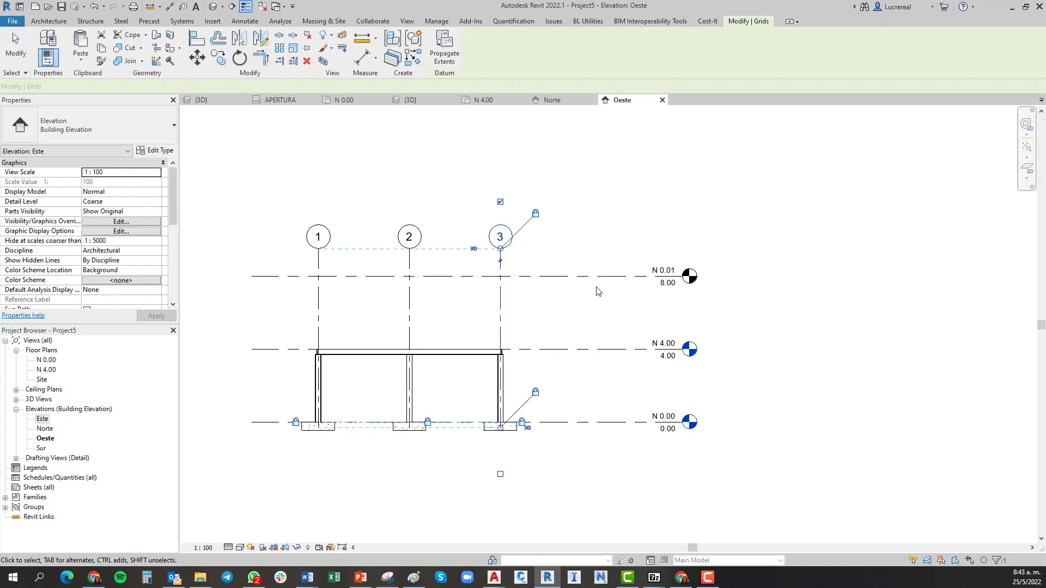
Rename the topmost level, at elevation 8.00, to N 8.00.
click(663, 269)
key(ctrl+c)
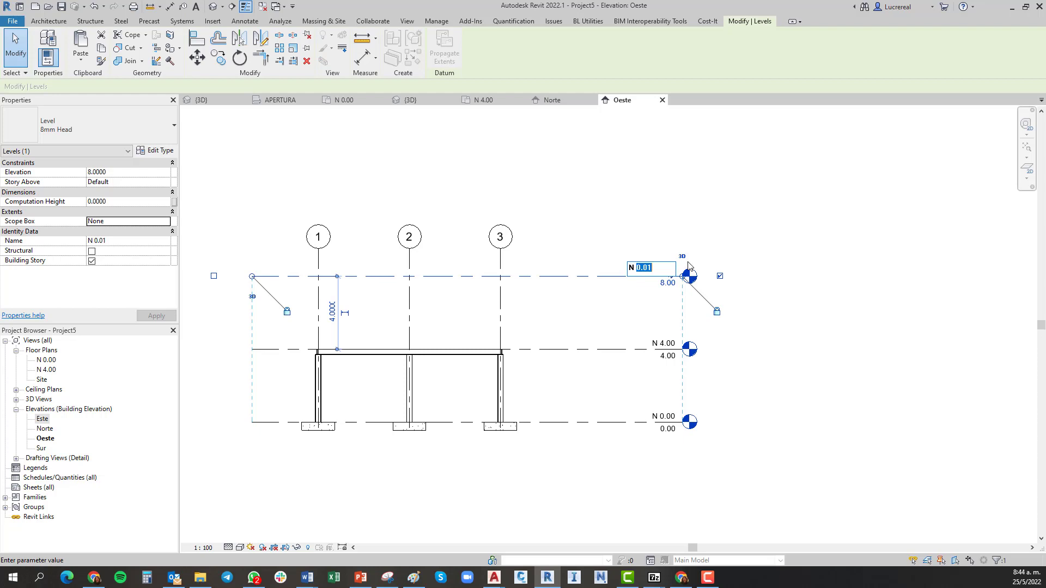
text(8.00)
key(Return)
click(626, 226)
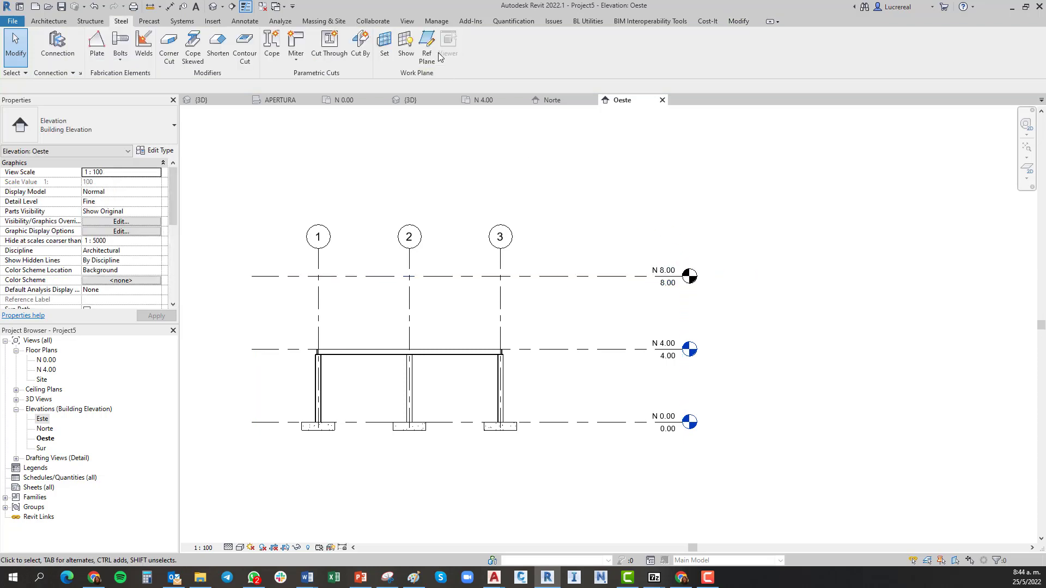
Create a floor plan view for level N 8.00.
click(407, 21)
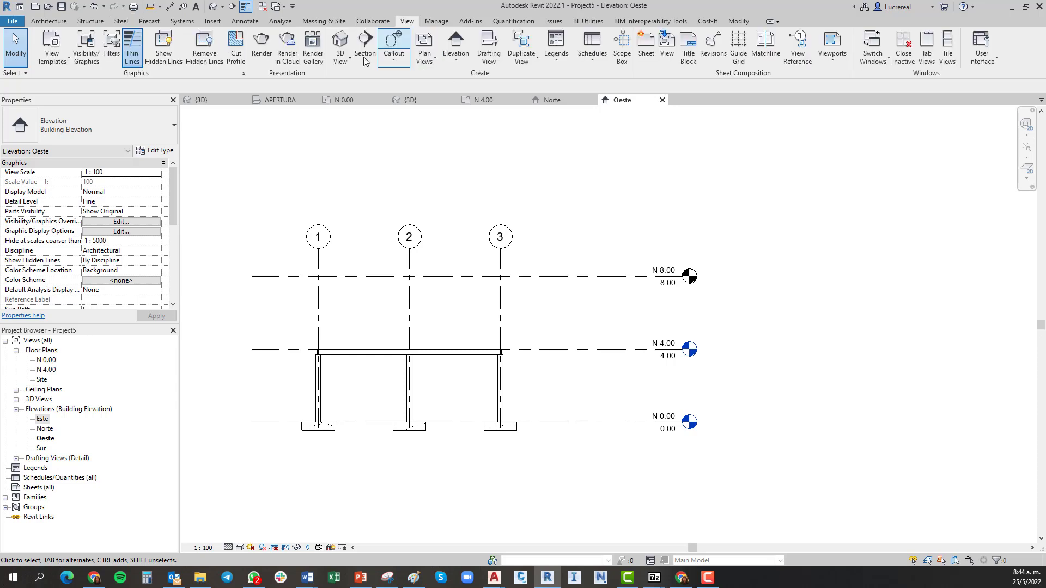
click(435, 63)
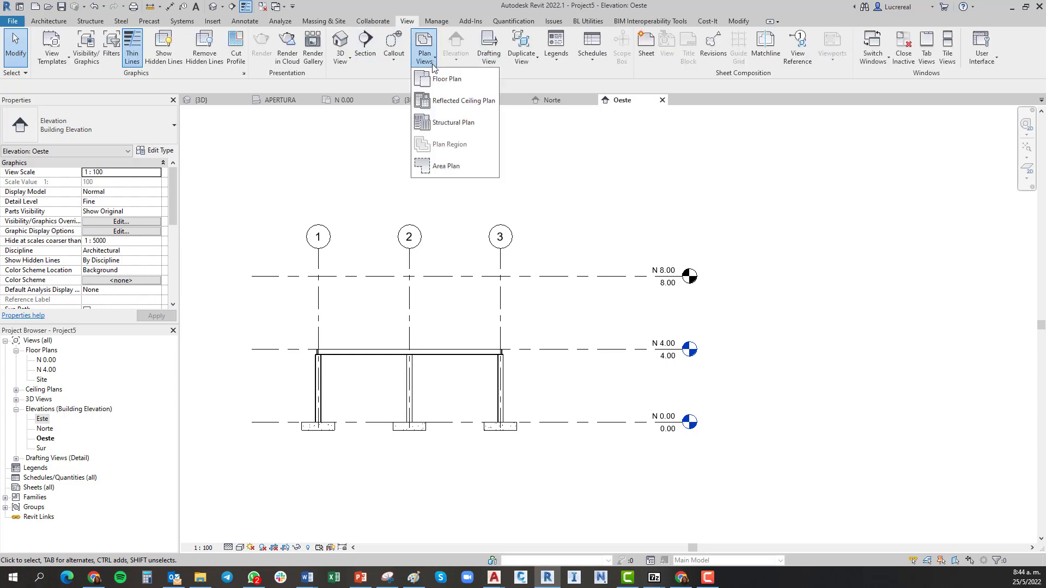
click(437, 84)
click(299, 370)
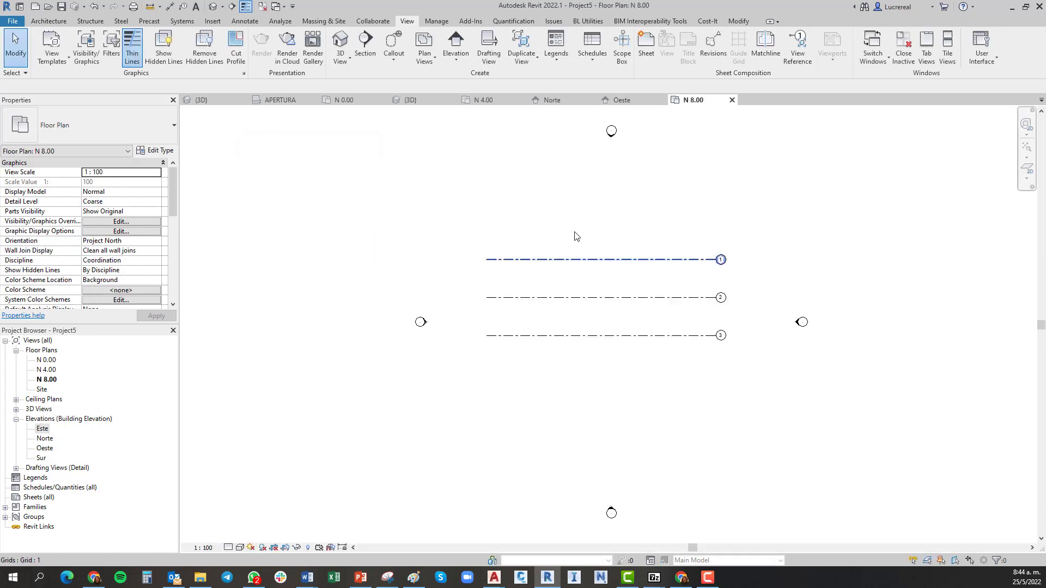
Check the Este elevation, and in the Norte elevation stretch the heads of grids A to D up above level N 8.00.
click(43, 430)
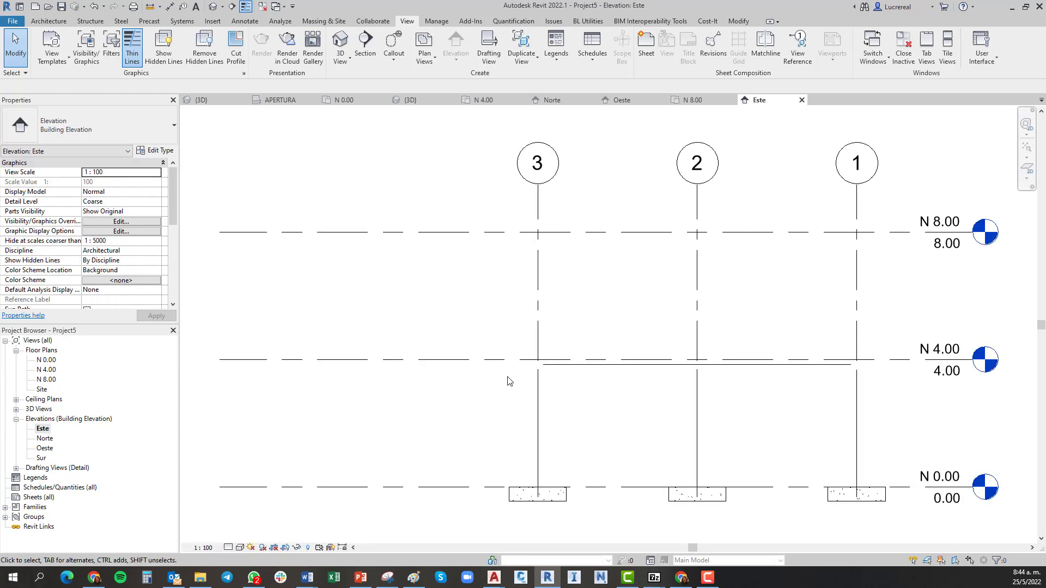
scroll(508, 381, down, 2)
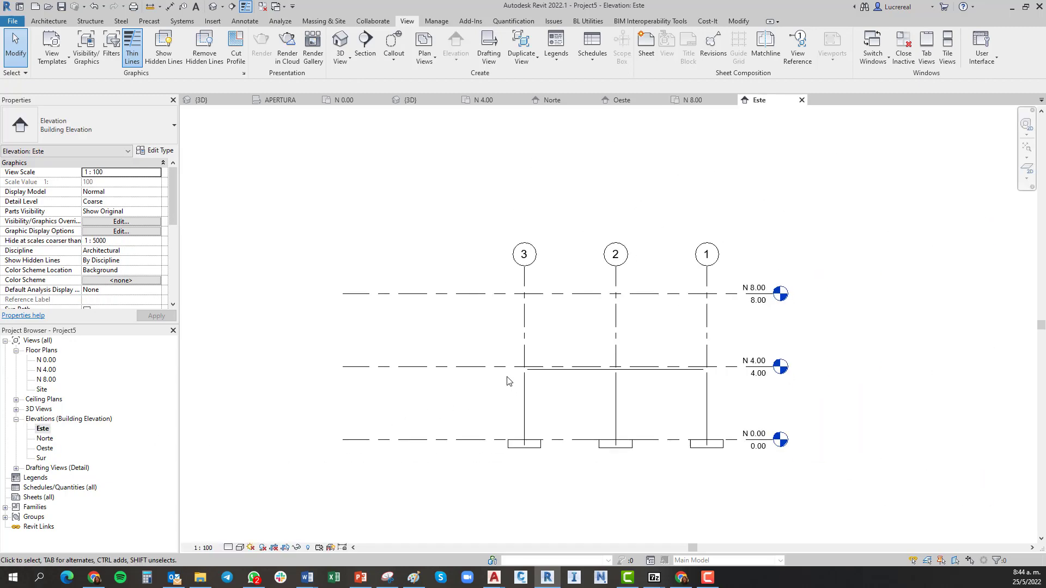
double_click(49, 441)
scroll(430, 397, down, 2)
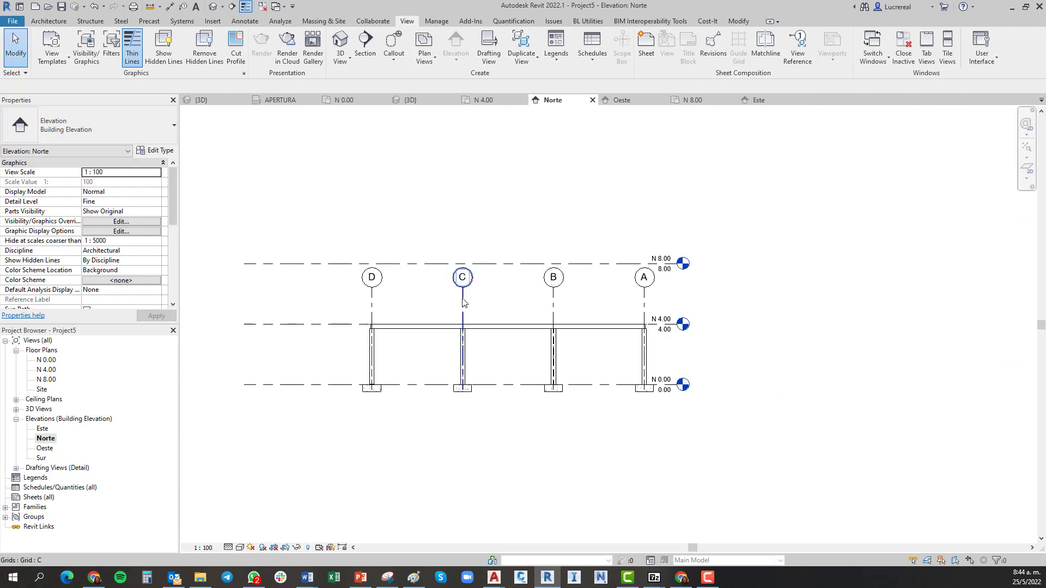
click(463, 303)
drag(463, 288, 470, 236)
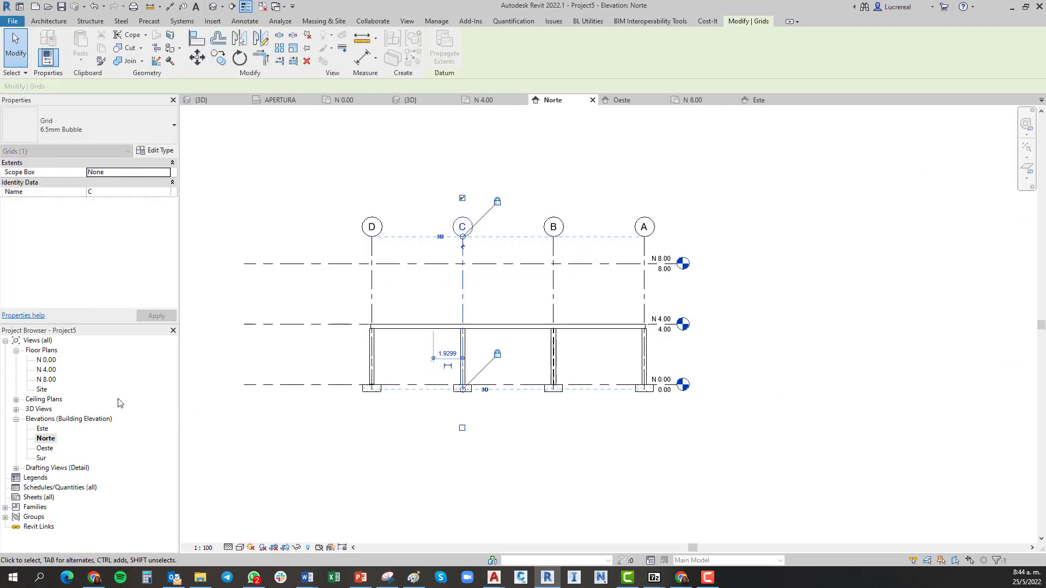
In the N 8.00 plan, place UC305x305x97 structural columns with Depth down to N 4.00 at grid intersections A-1 and A-3.
double_click(48, 380)
scroll(540, 284, up, 2)
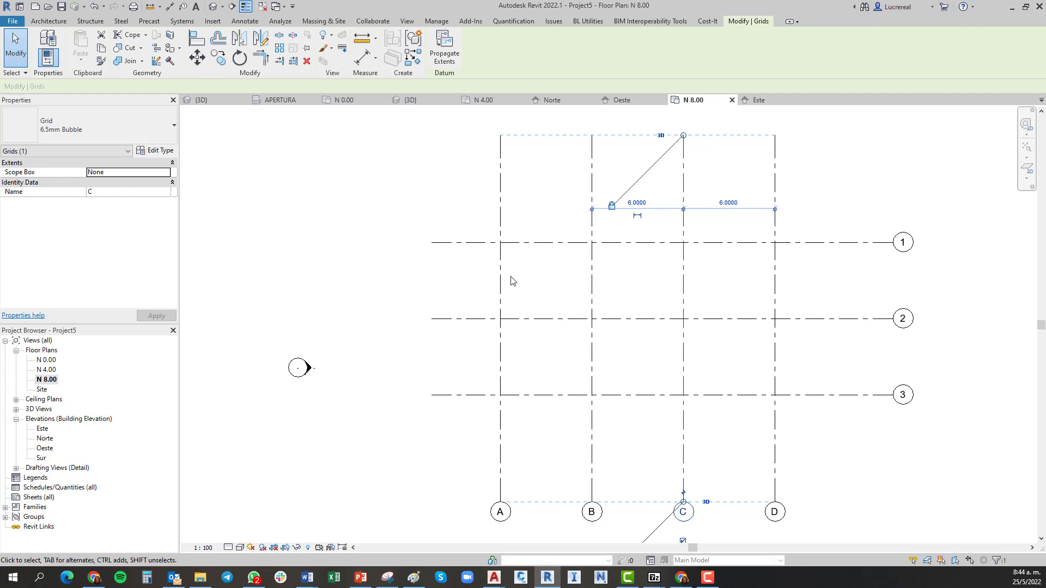
click(90, 20)
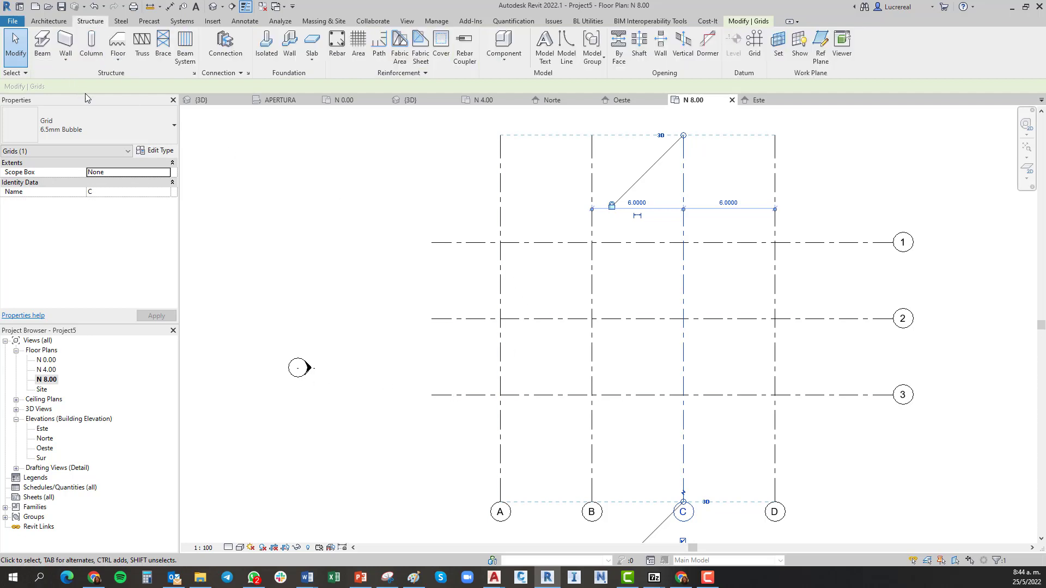
click(91, 57)
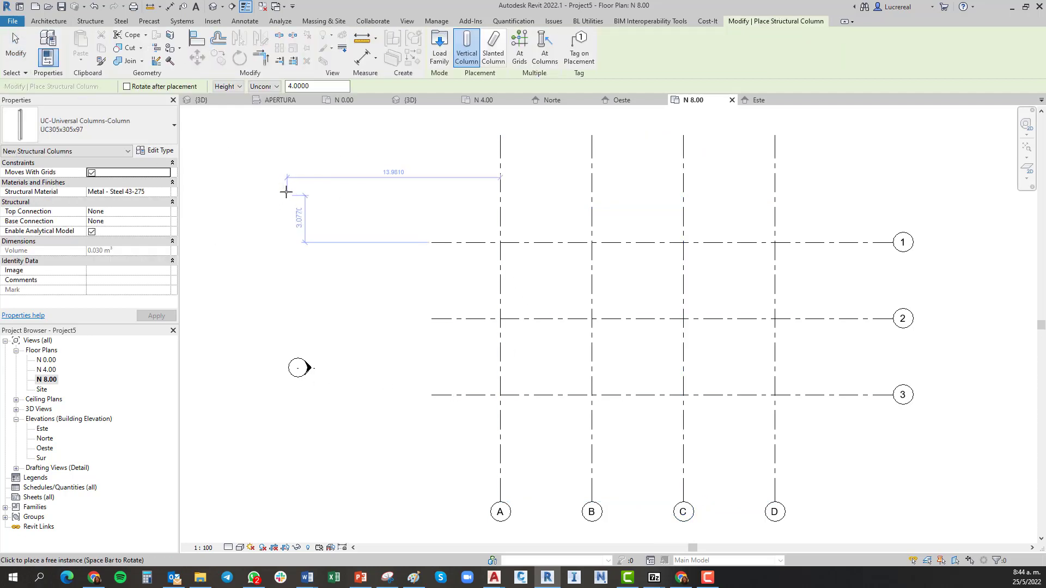
click(240, 87)
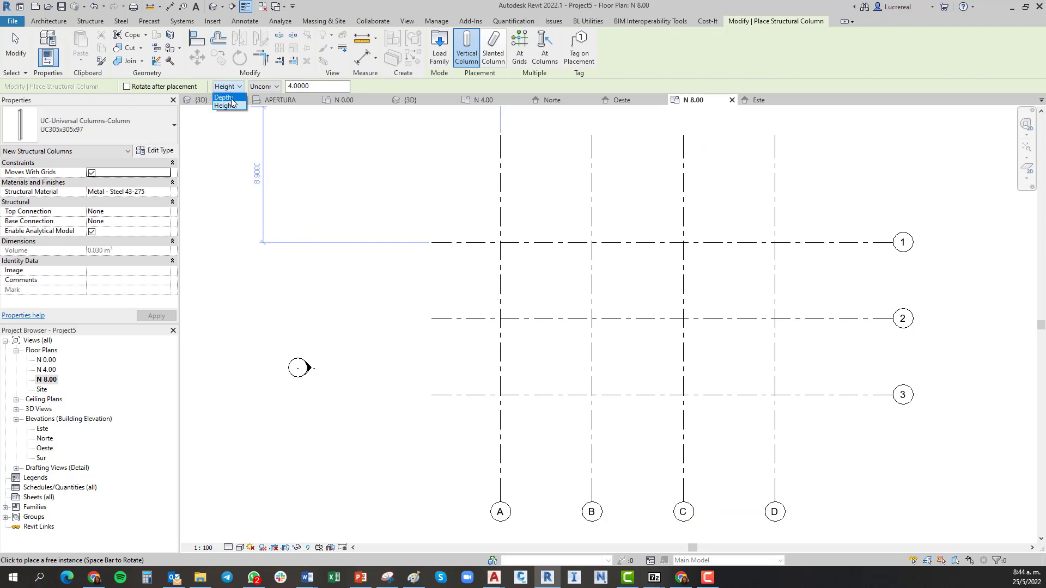
click(225, 97)
click(275, 87)
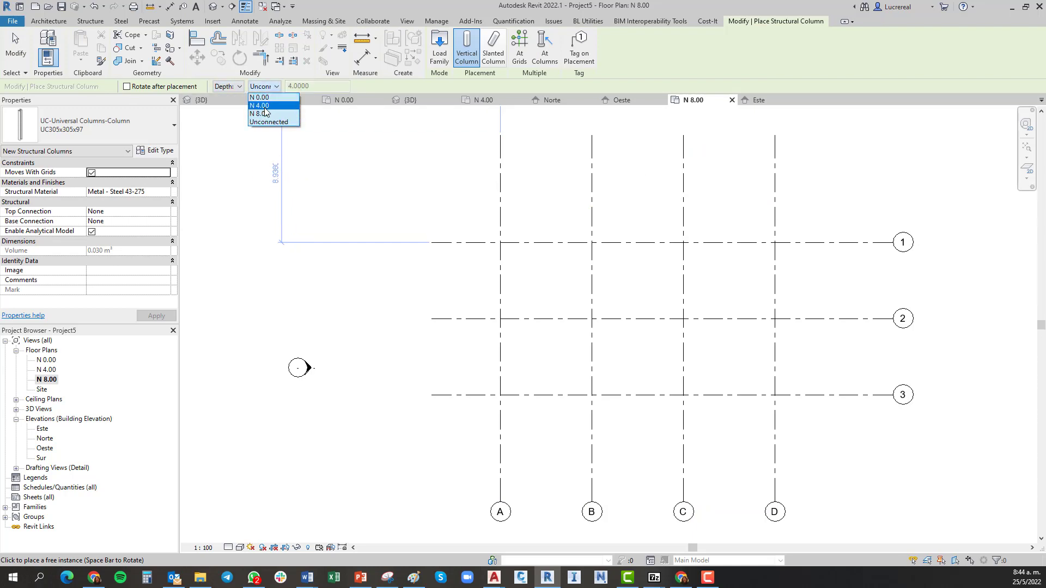
click(261, 103)
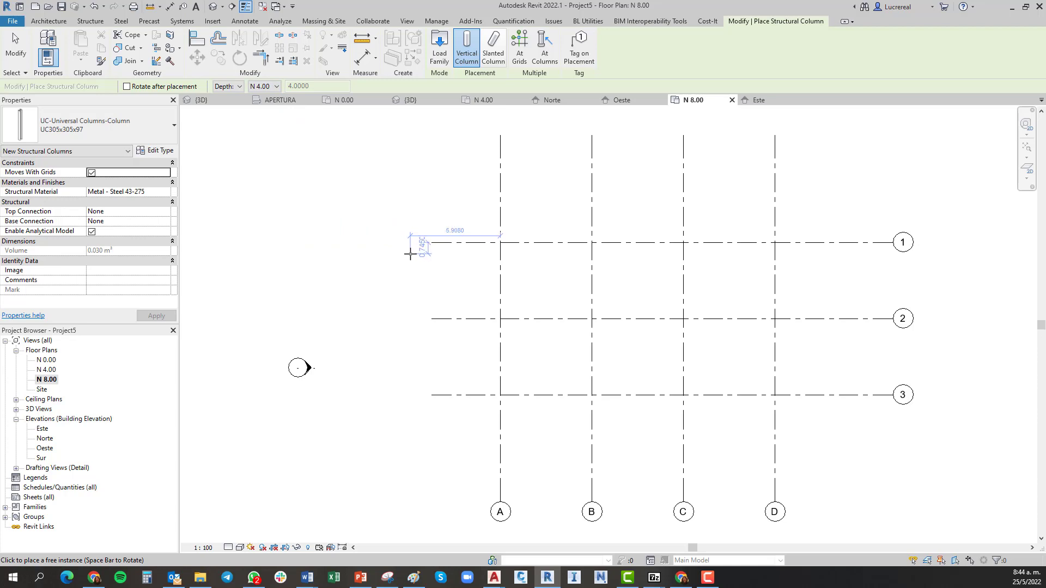
click(501, 243)
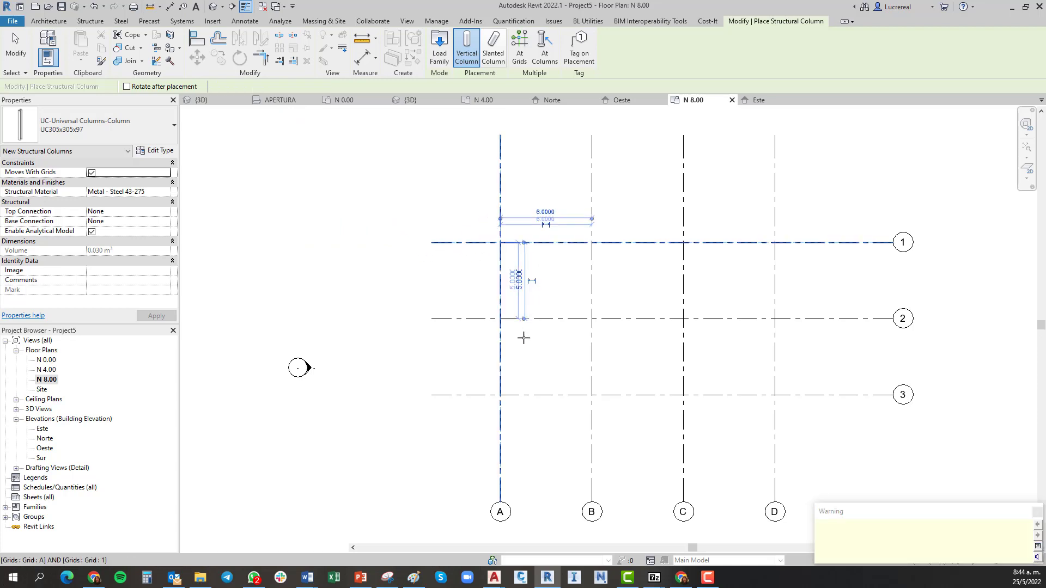
click(501, 396)
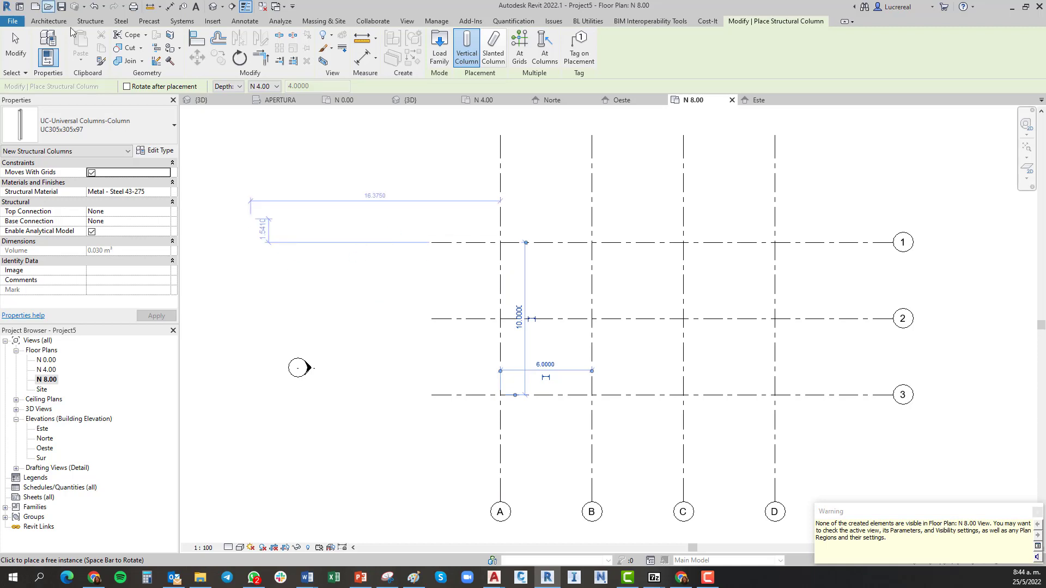
Draw a UB305x165x40 beam on level N 8.00 along grid A, from grid 1 to grid 3.
click(90, 21)
click(43, 41)
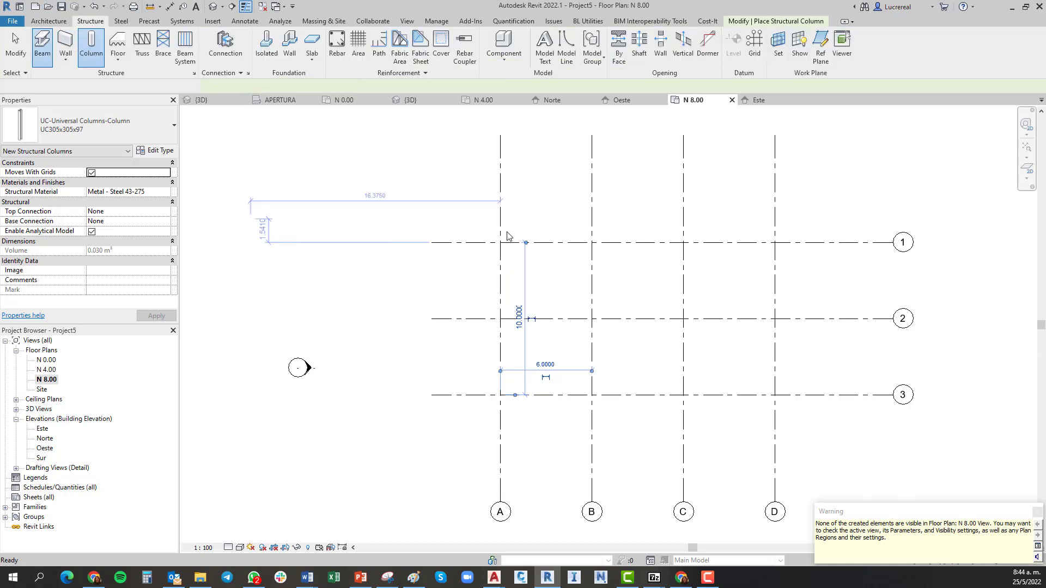
click(500, 395)
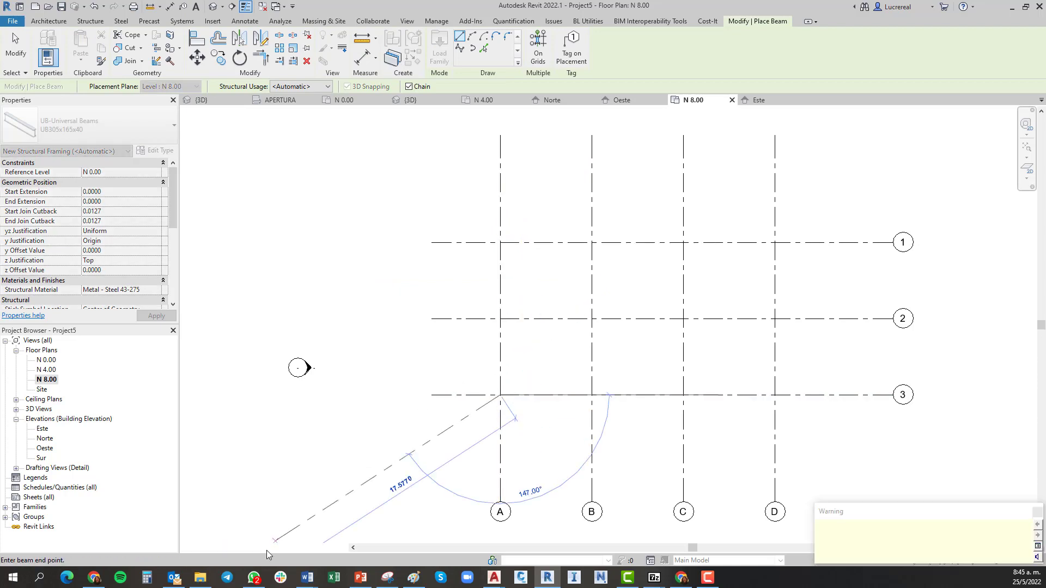
key(Escape)
key(Escape)
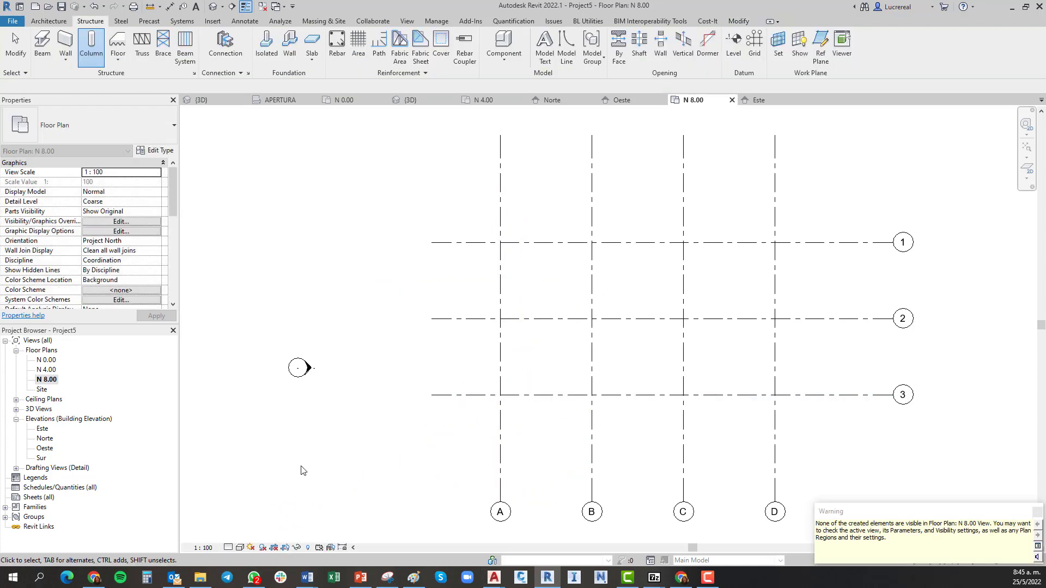
Set the N 8.00 plan's detail level to Fine and its view range bottom and view depth to Level Below (N 4.00).
click(229, 548)
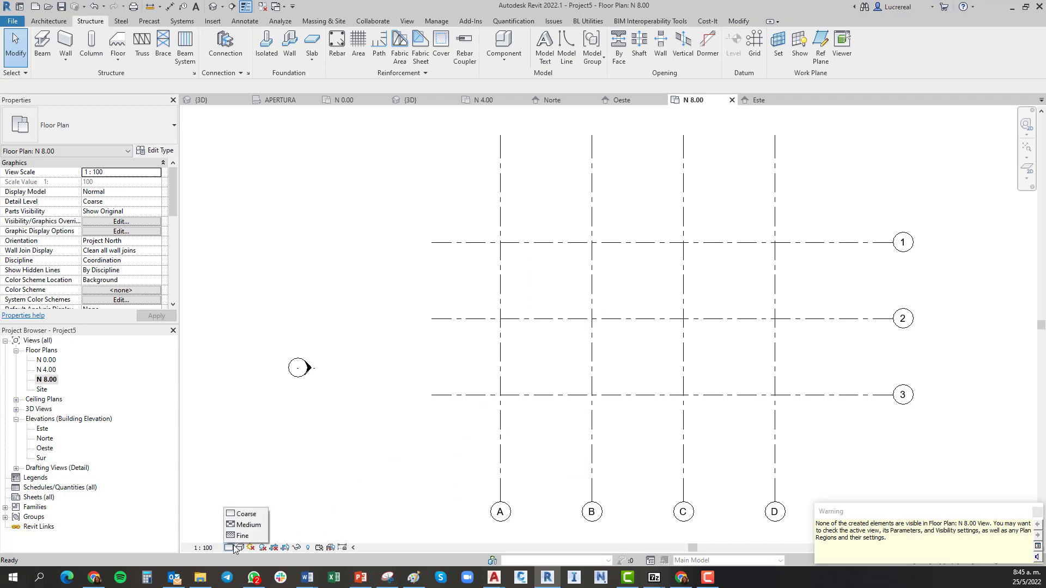
click(242, 537)
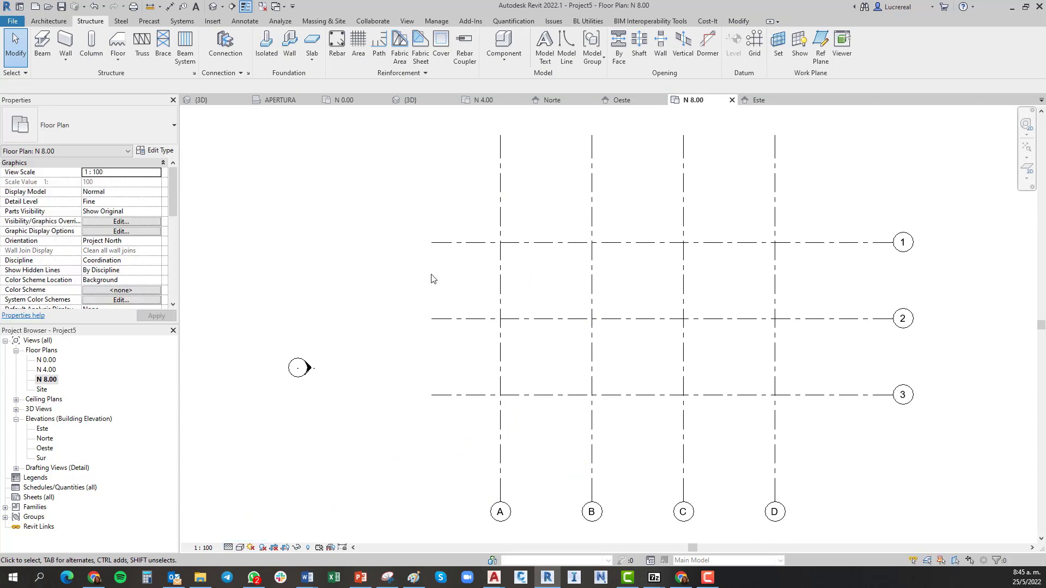
drag(176, 207, 175, 248)
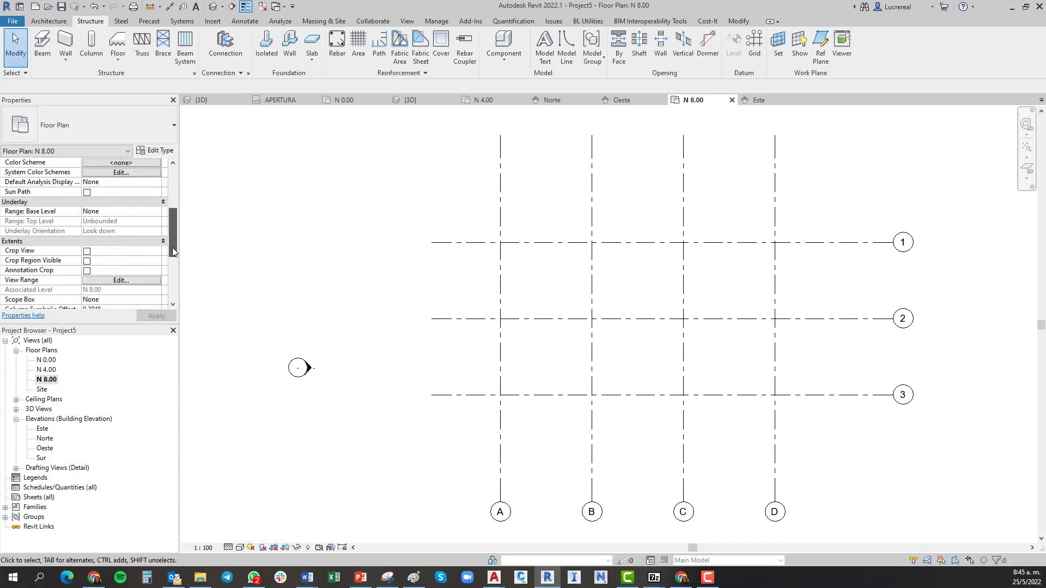
click(121, 280)
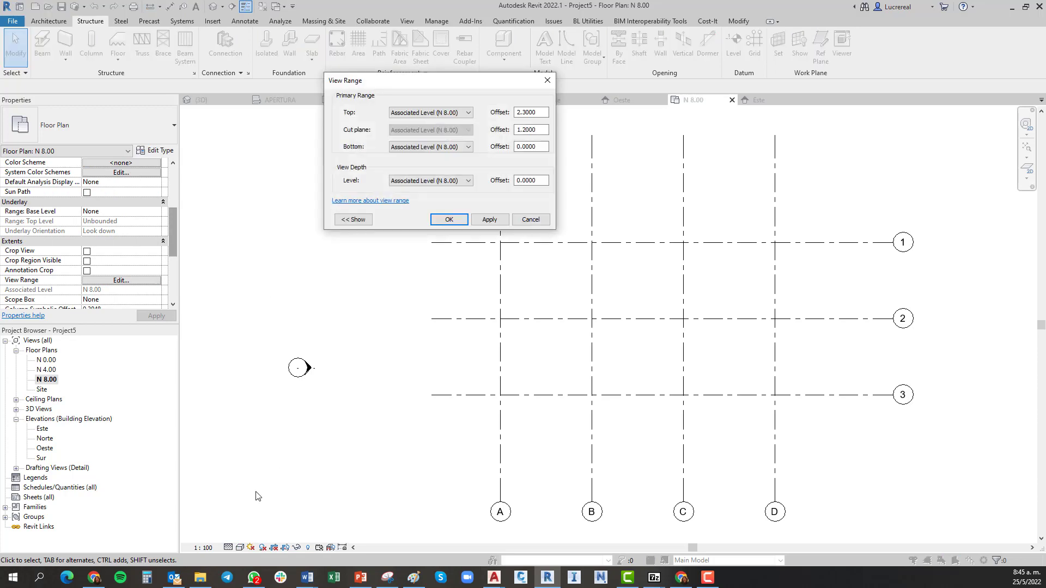
click(468, 181)
click(439, 198)
click(468, 147)
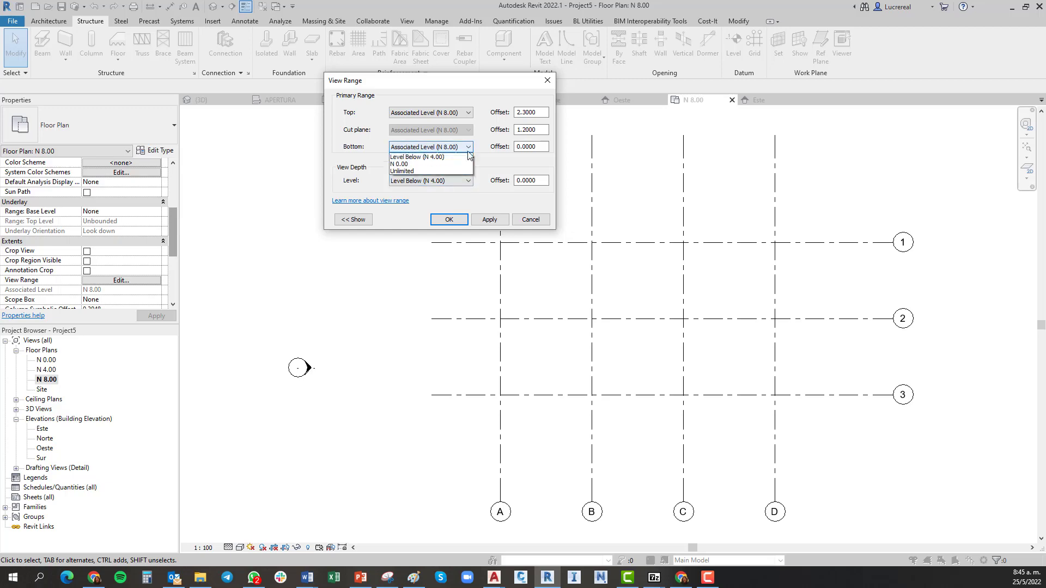
click(444, 164)
click(438, 220)
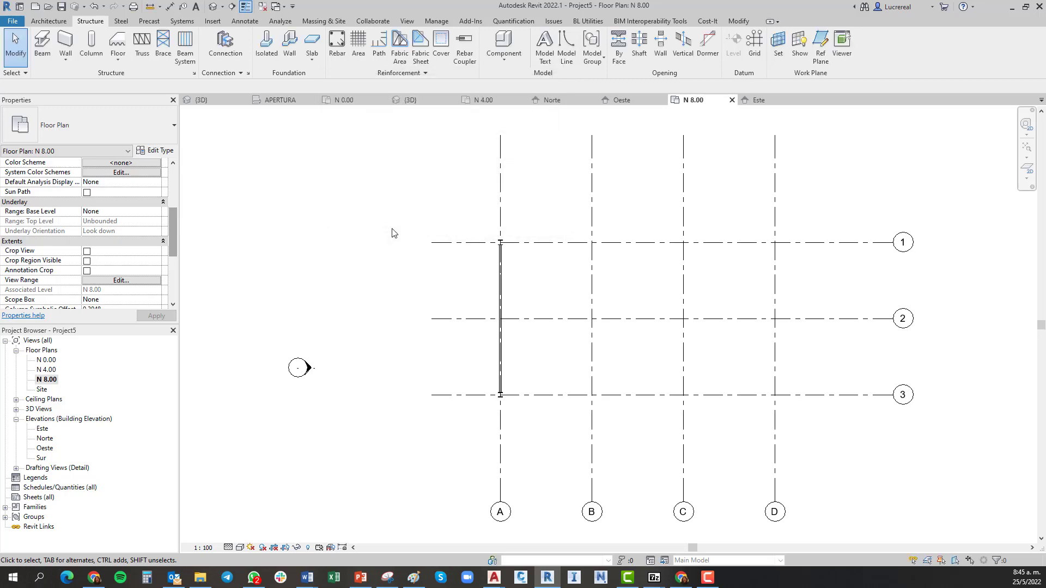
Return to the 3D view to examine the whole frame with the upper columns and beam on grid A.
click(213, 6)
scroll(428, 330, down, 7)
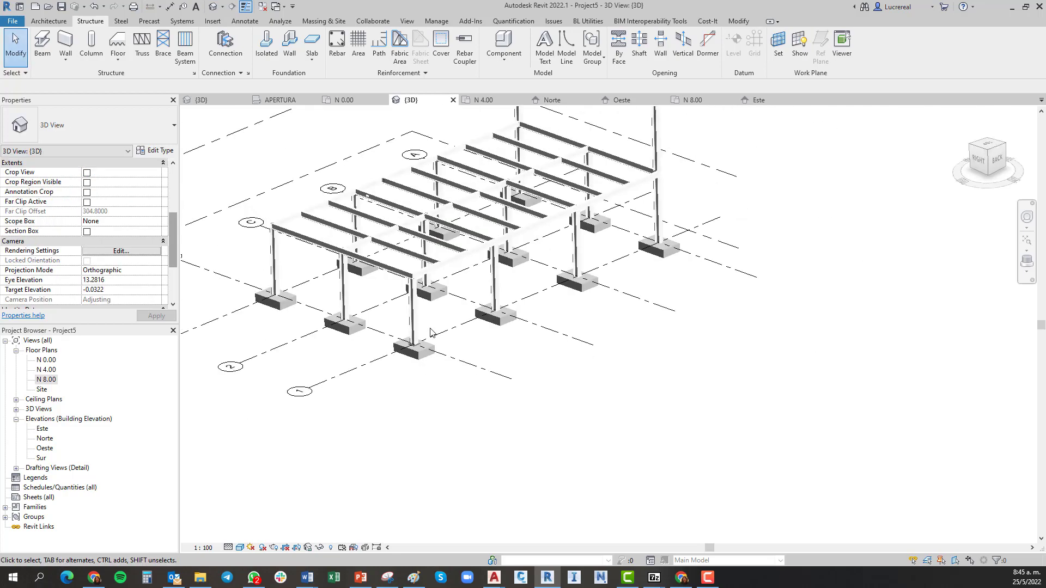
In the N 8.00 plan, split the grid A beam at grid 2 and return to the 3D view.
shift+middle_drag(695, 351, 413, 317)
scroll(366, 322, up, 5)
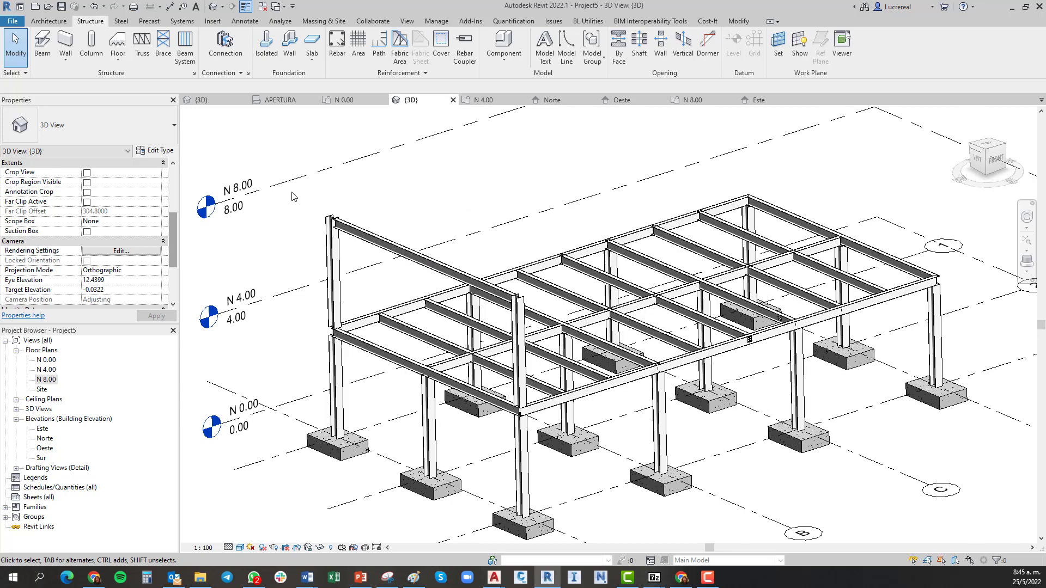
double_click(47, 380)
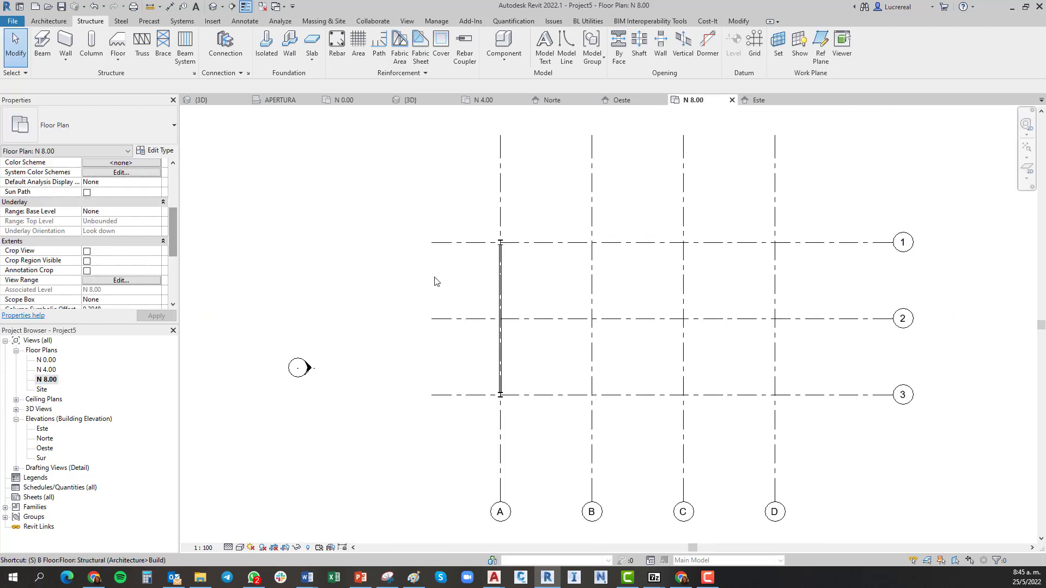
key(s)
key(l)
scroll(497, 322, up, 3)
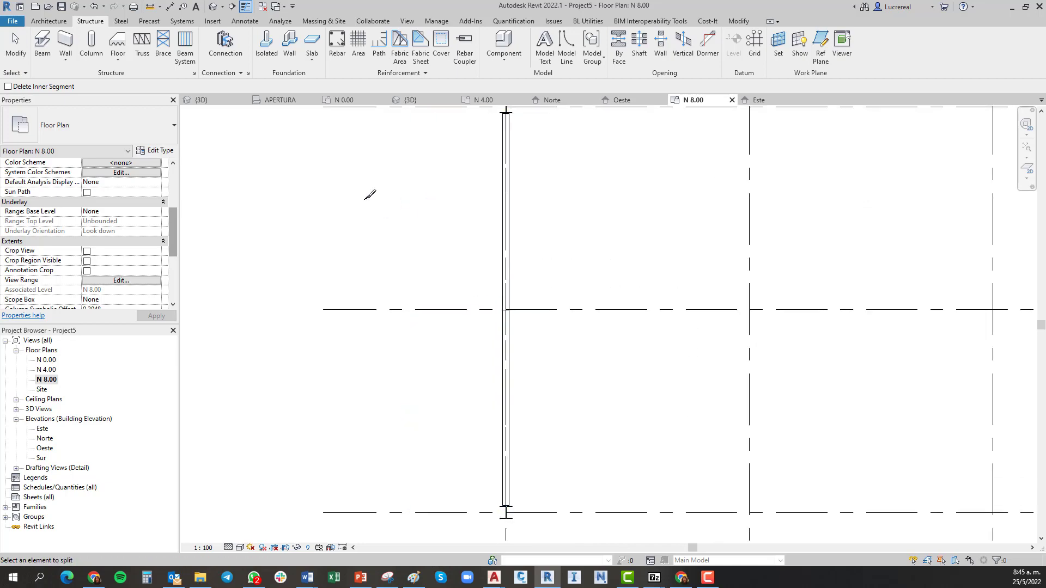
click(213, 7)
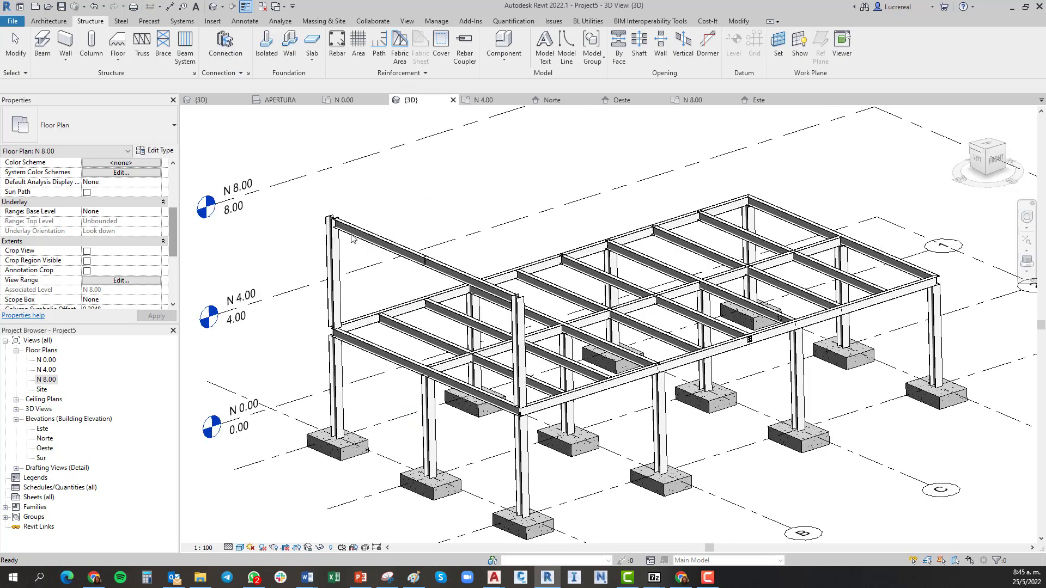
key(Escape)
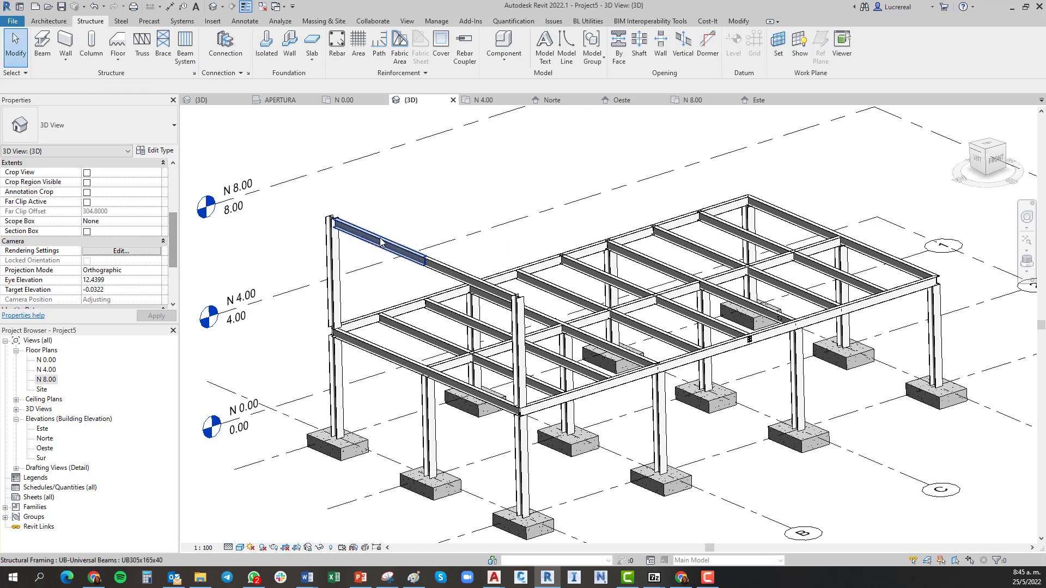
Set the level offset at the grid 2 end of the upper beam half between grids 1 and 2 to 2 m.
click(385, 233)
scroll(400, 251, up, 4)
click(446, 255)
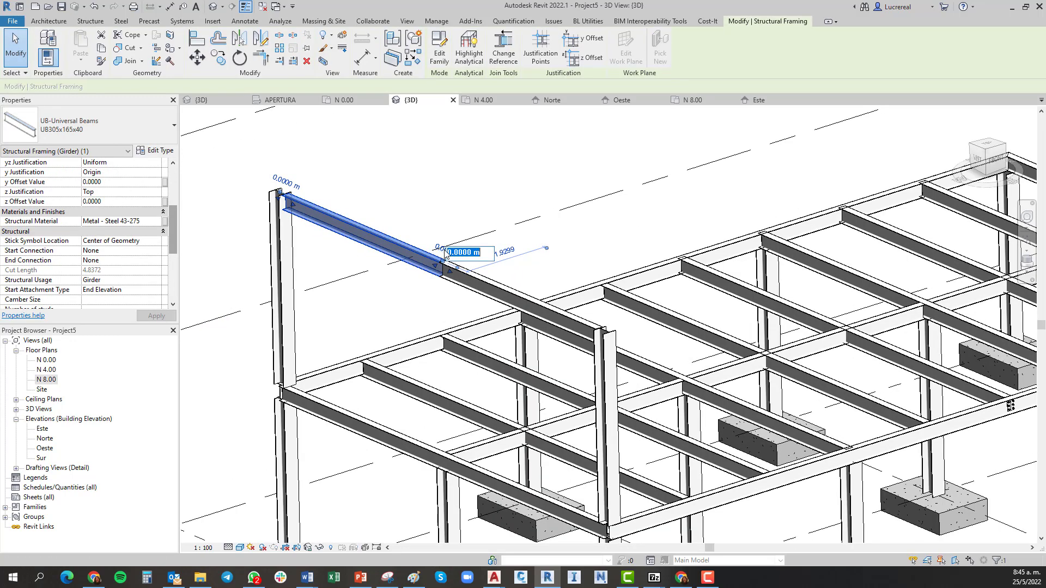
text(2)
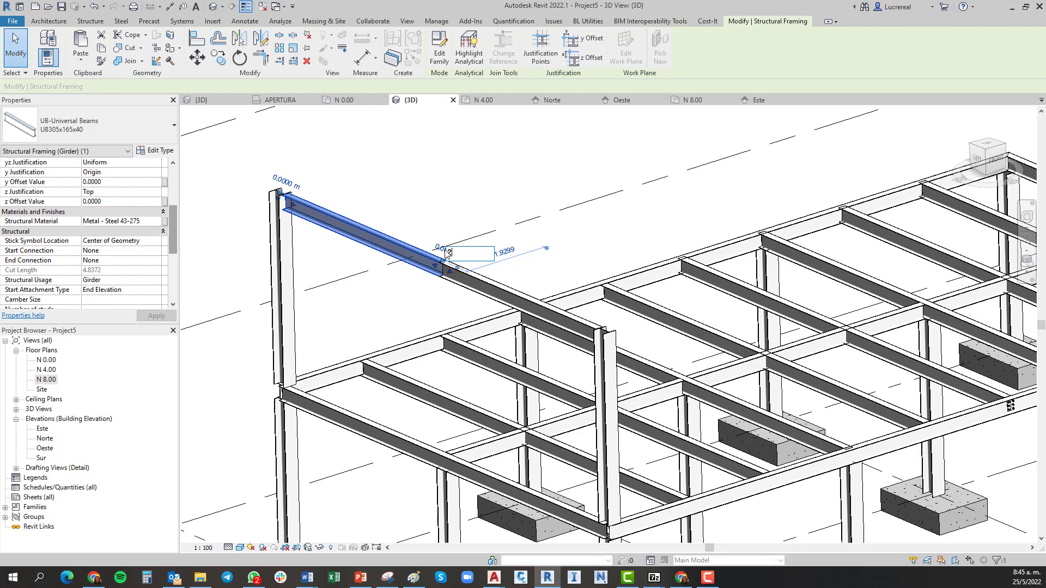
key(Return)
Set the level offset at the grid 2 end of the upper beam half between grids 2 and 3 to 2 m.
click(449, 267)
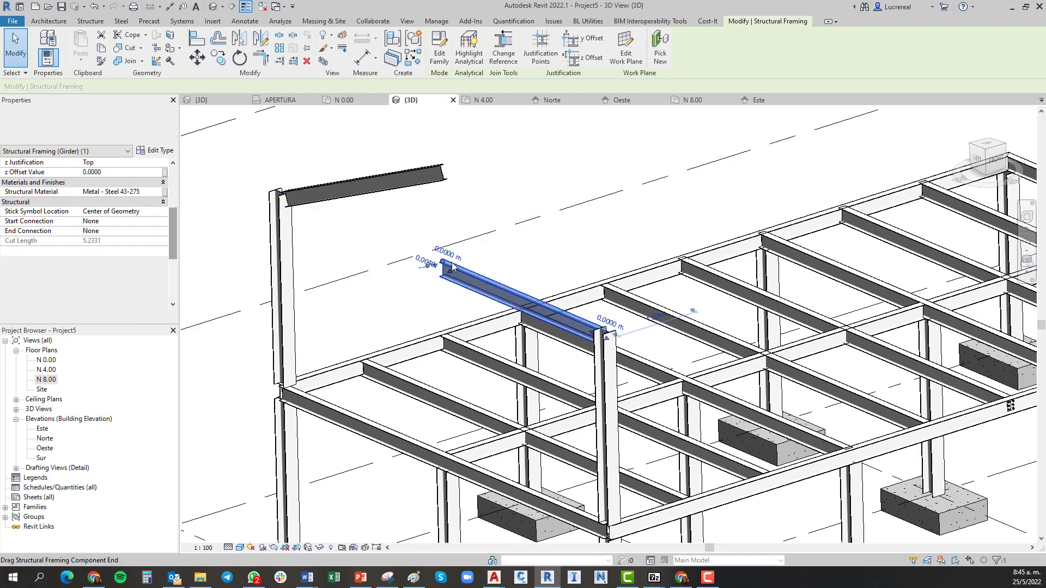
click(450, 253)
text(2)
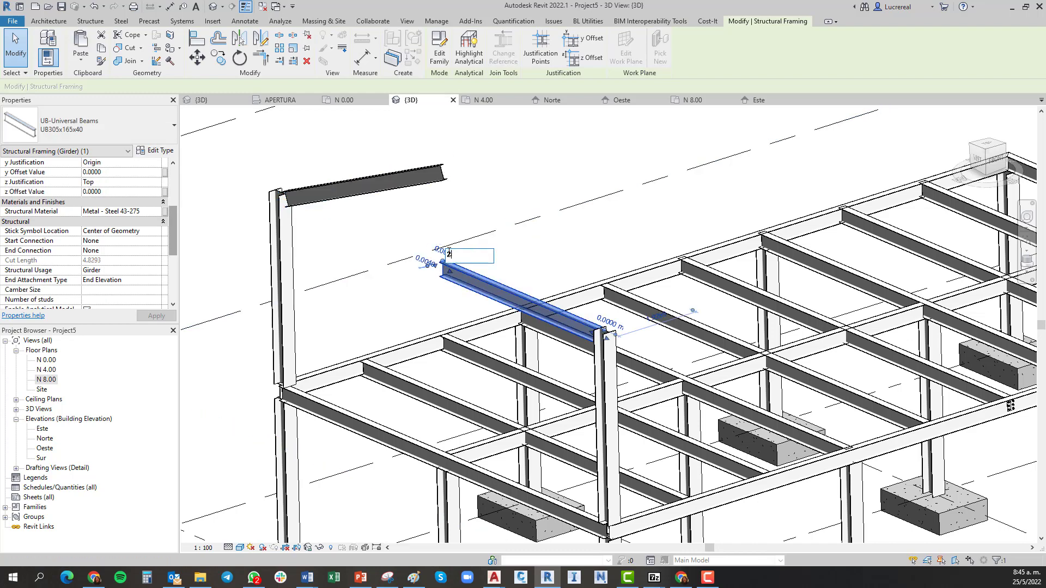
key(Return)
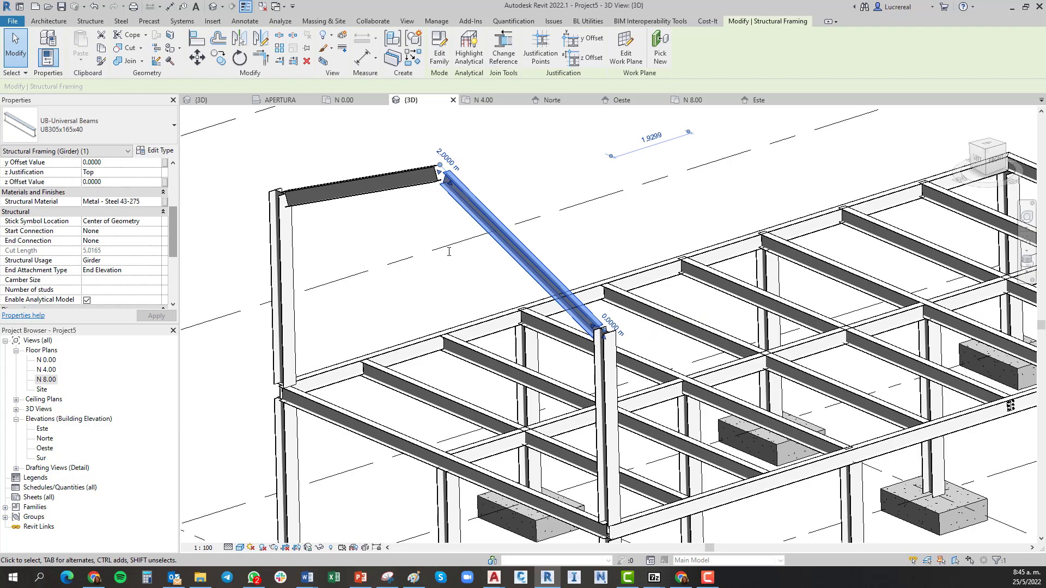
click(425, 270)
scroll(420, 259, down, 2)
shift+middle_drag(430, 283, 487, 388)
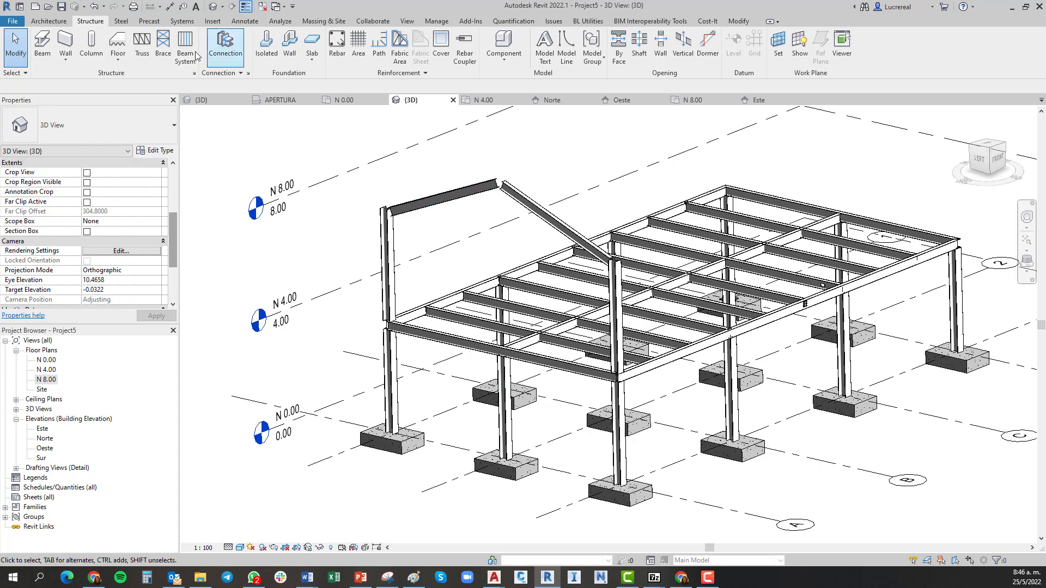
Place a Generic Connection between the two sloped beams where they meet at the ridge.
click(120, 21)
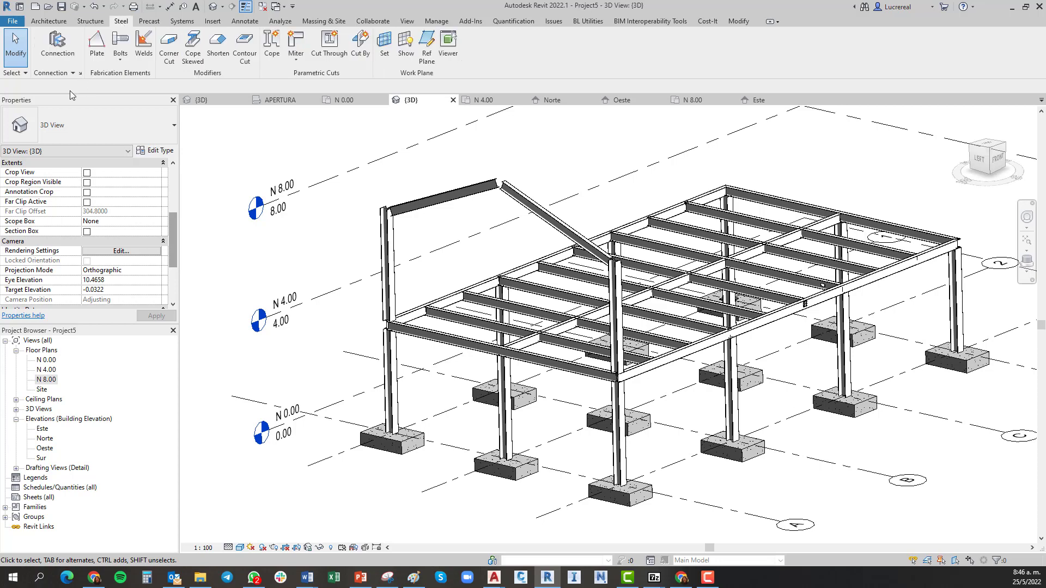
click(57, 43)
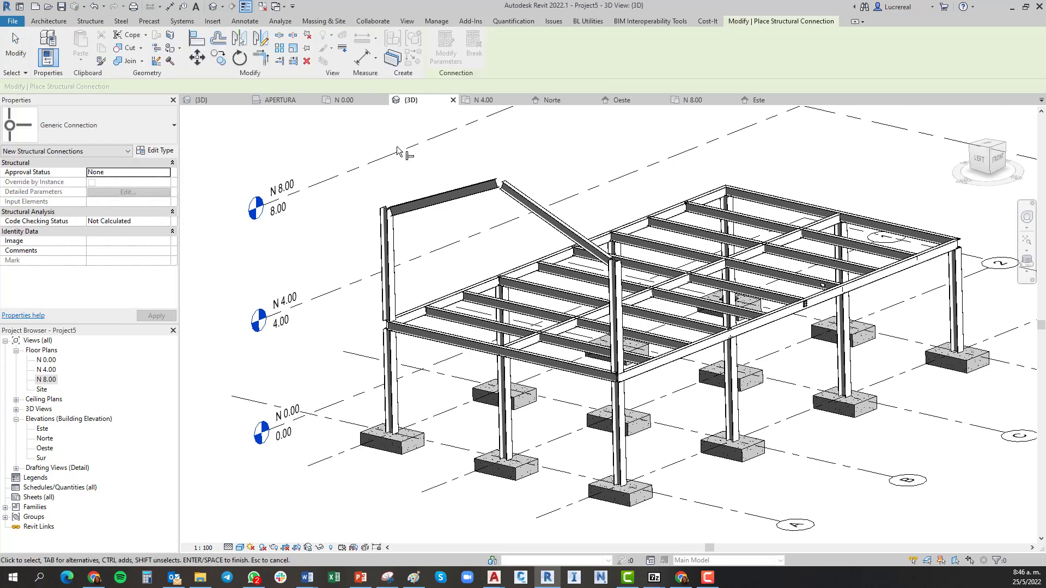
click(463, 192)
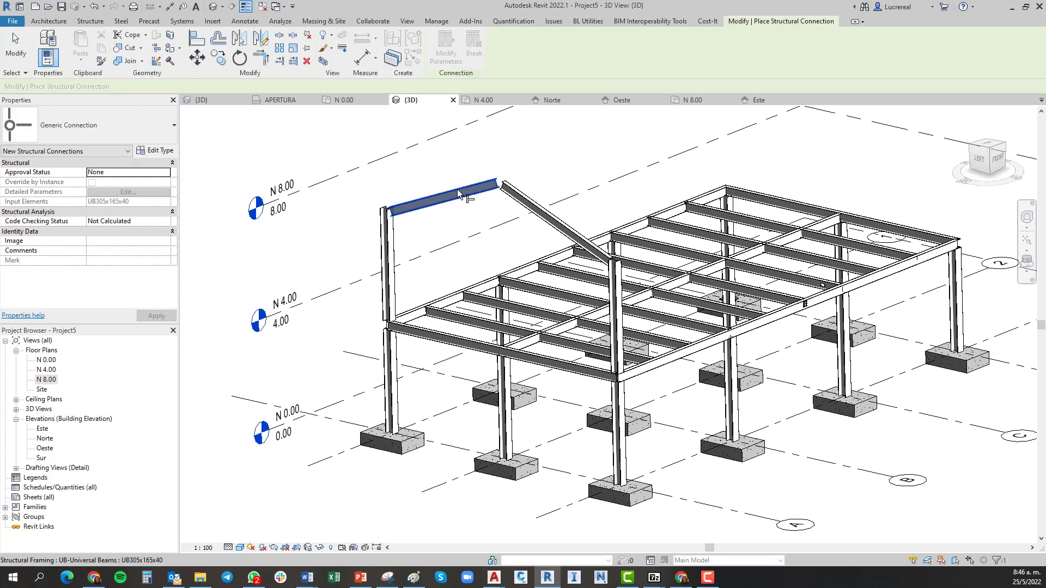
click(521, 208)
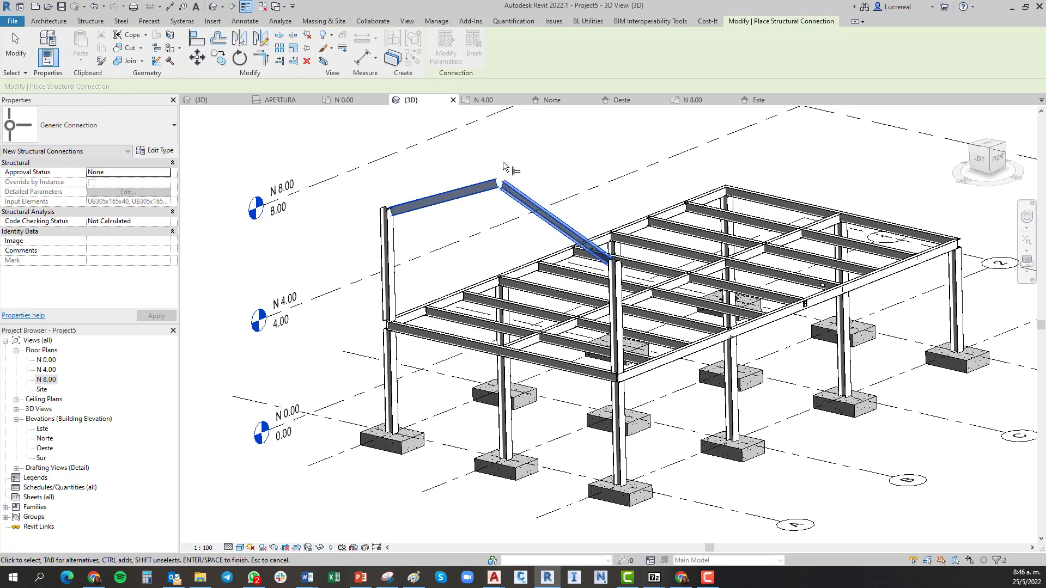
right_click(504, 165)
click(520, 170)
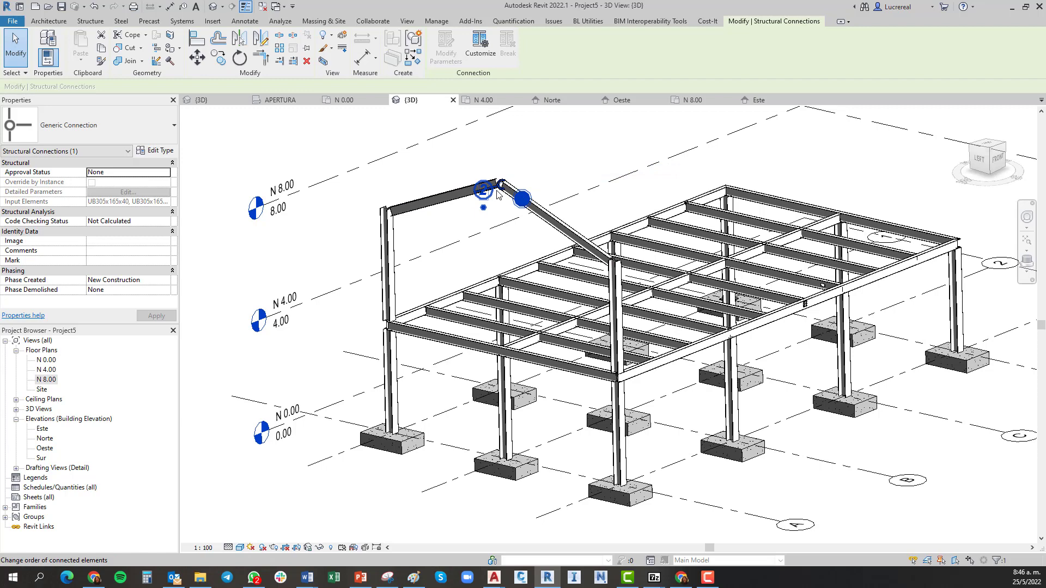
Change the ridge connection's type to Apex haunch.
click(145, 123)
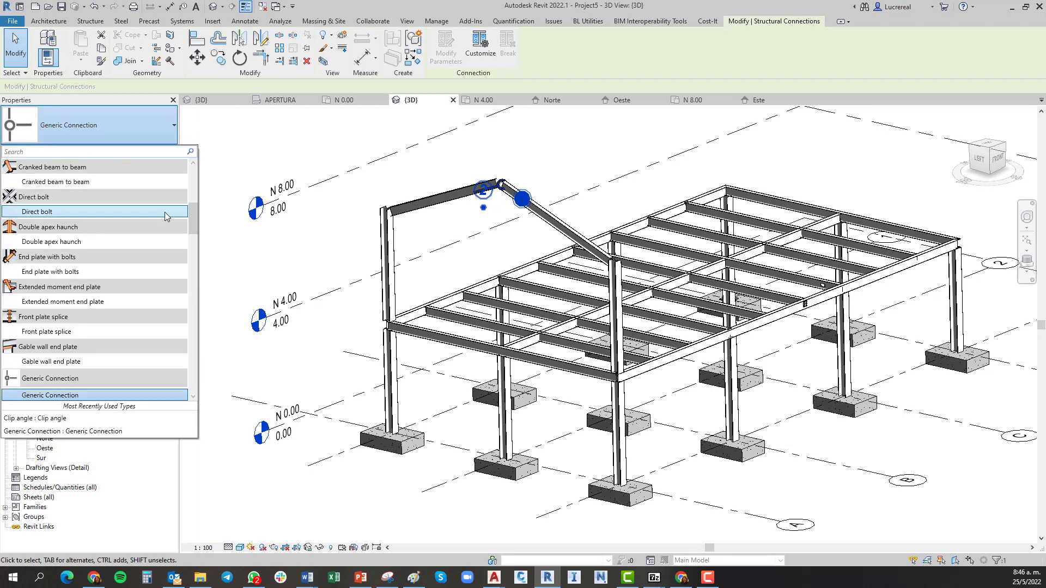
drag(193, 213, 185, 170)
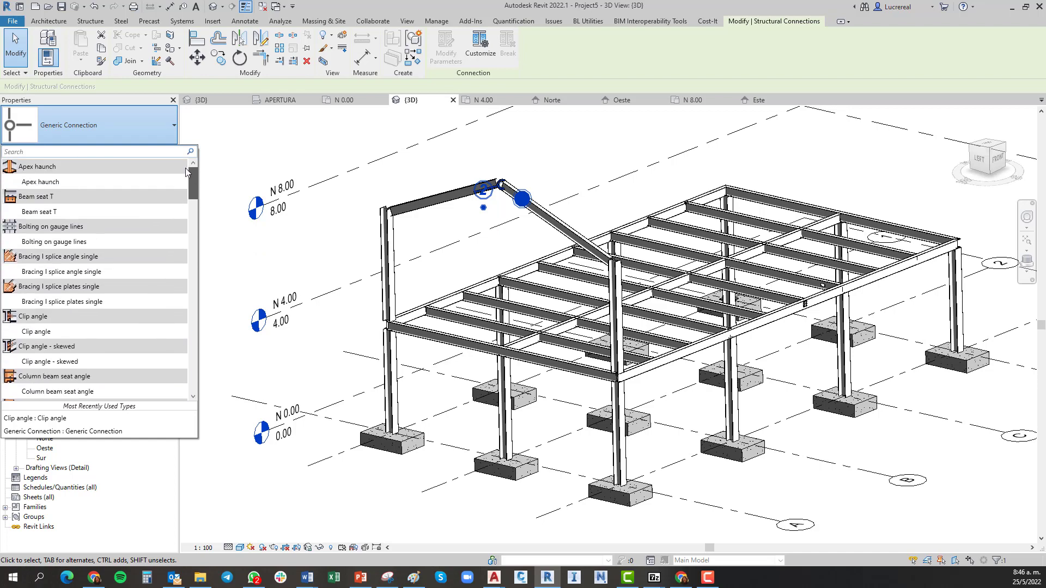
click(46, 182)
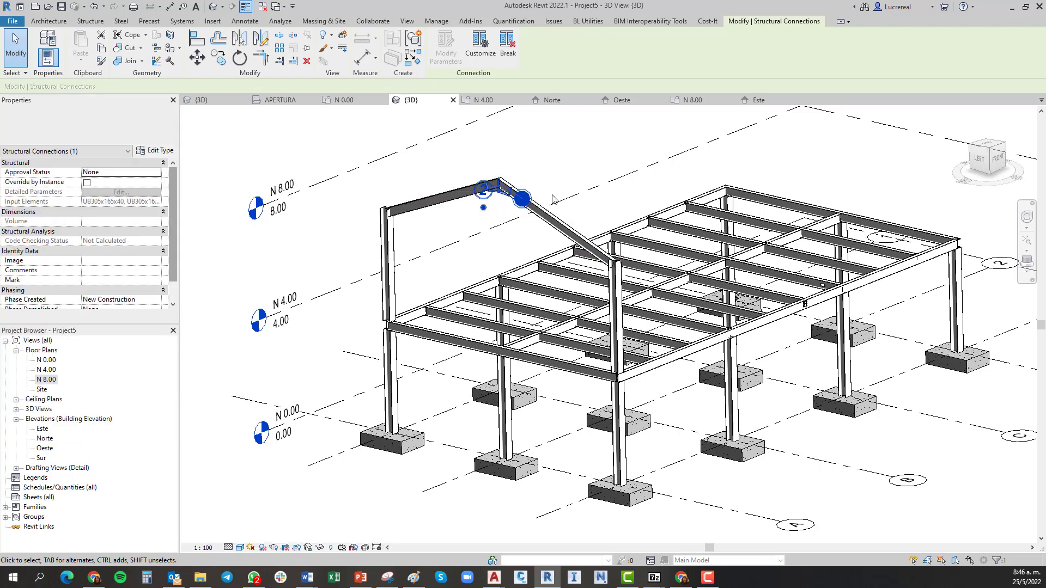
scroll(531, 179, up, 2)
key(Escape)
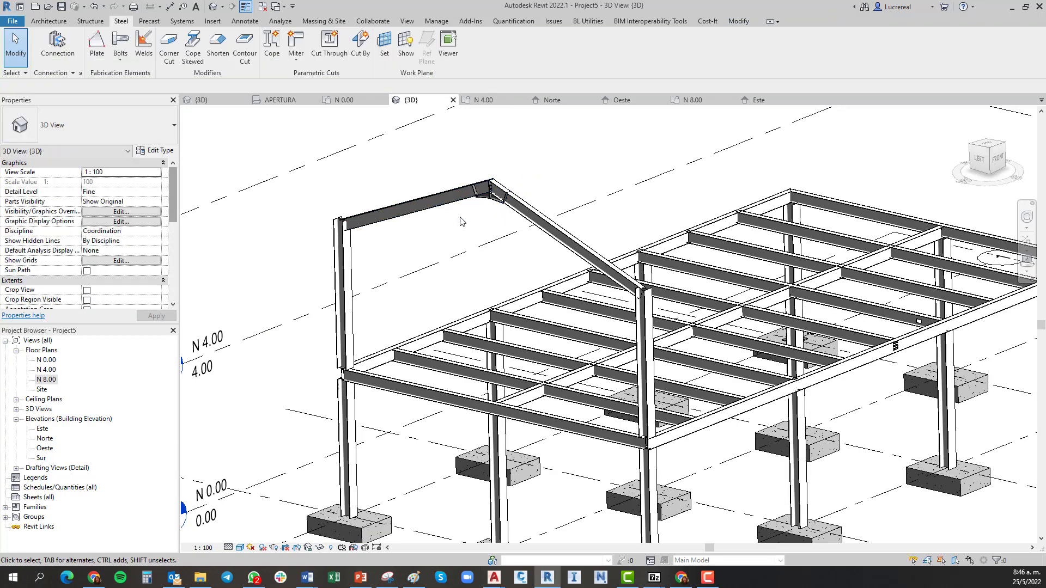
scroll(491, 201, up, 2)
scroll(502, 188, up, 4)
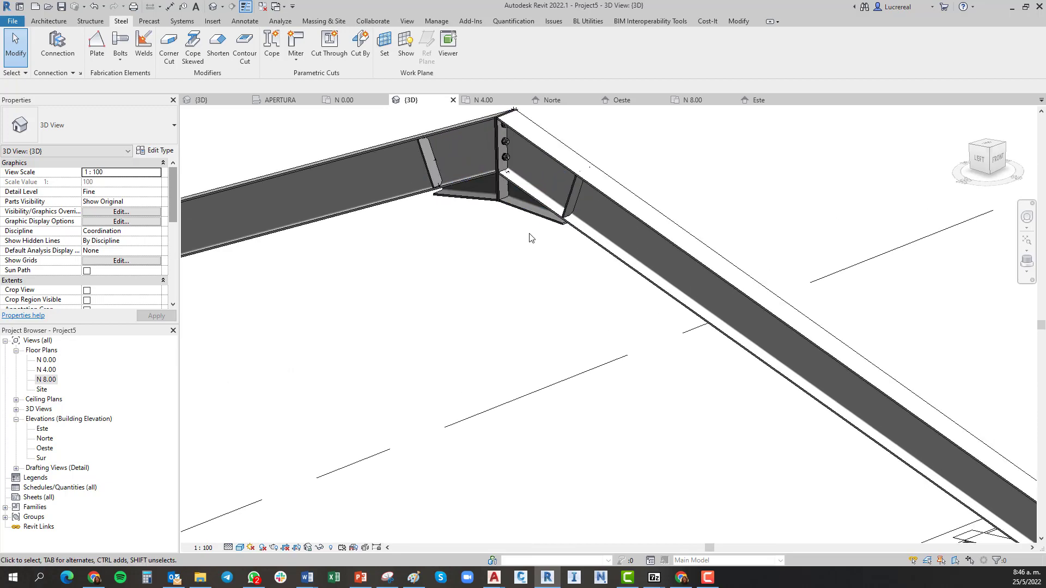
Examine the apex haunch from both sides and review its End plate and Haunch 1 type parameters, including the haunch length options.
click(536, 220)
scroll(533, 261, down, 5)
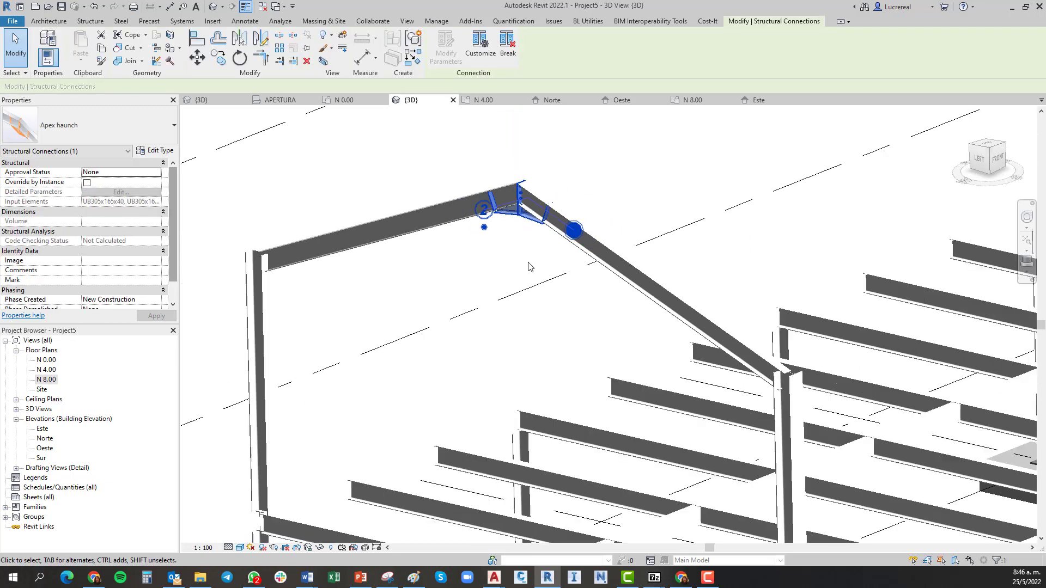
shift+middle_drag(533, 264, 385, 203)
click(387, 199)
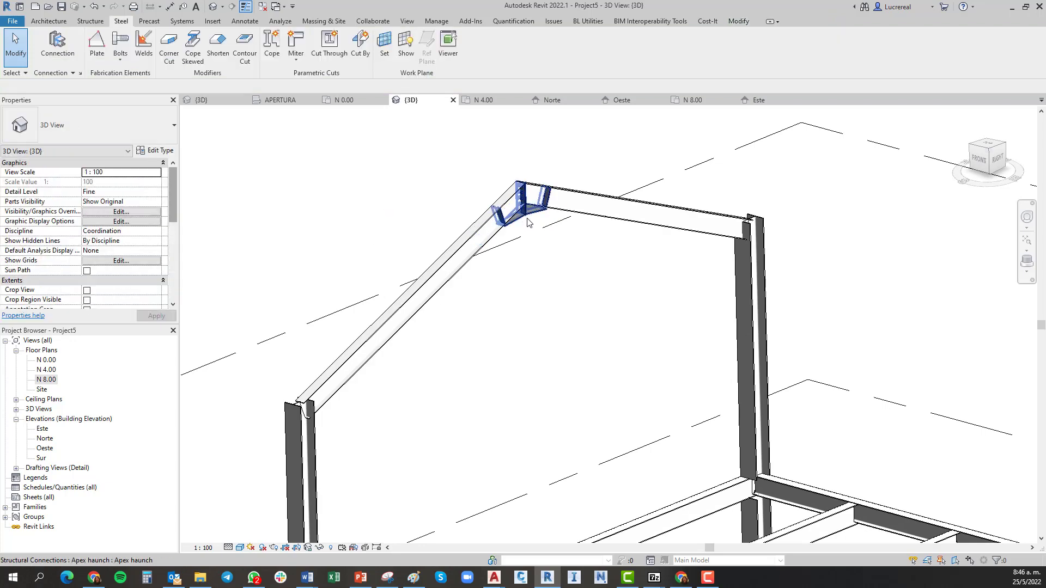
click(529, 221)
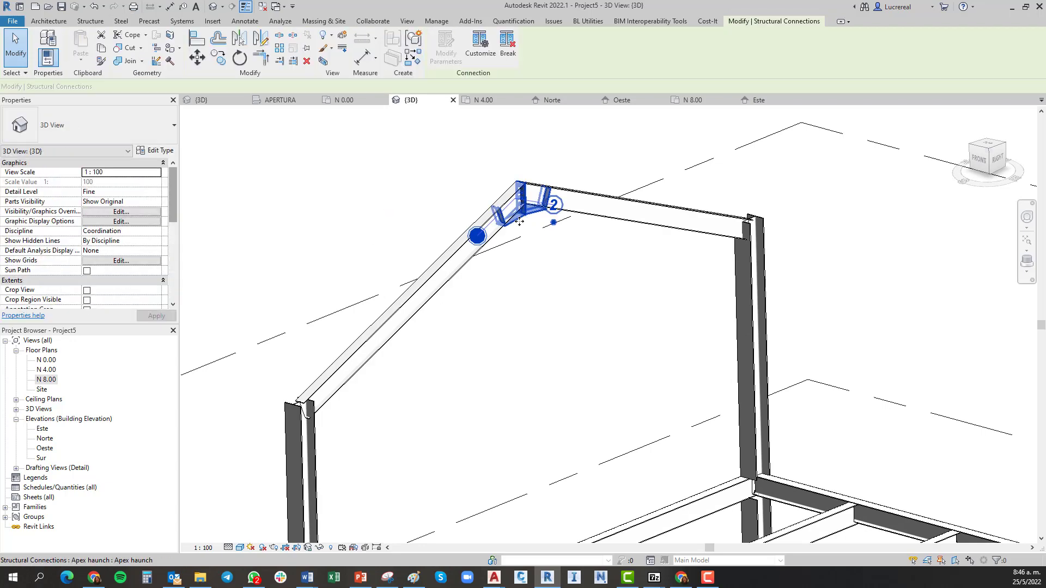
click(157, 151)
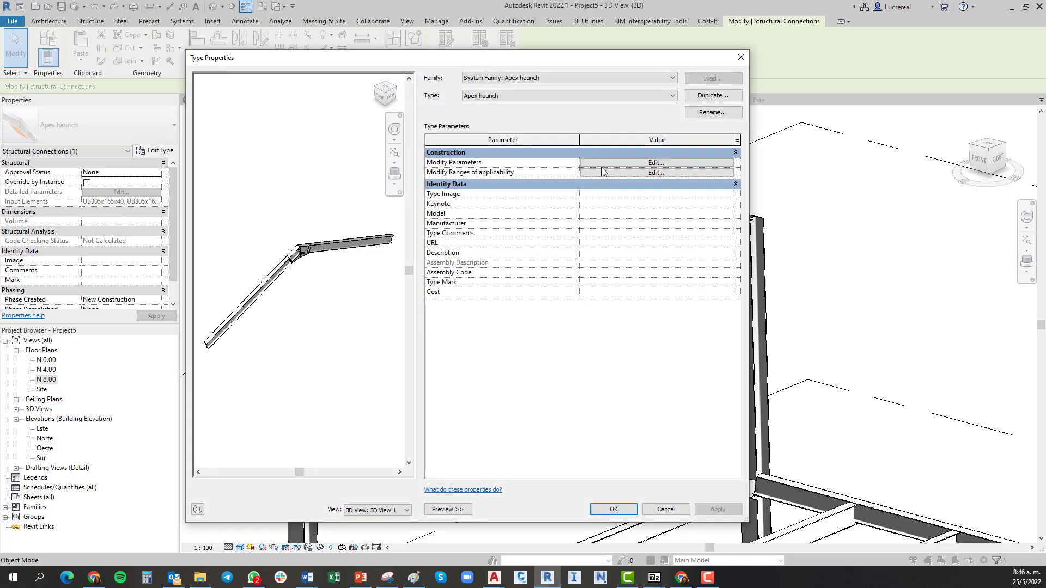
click(601, 164)
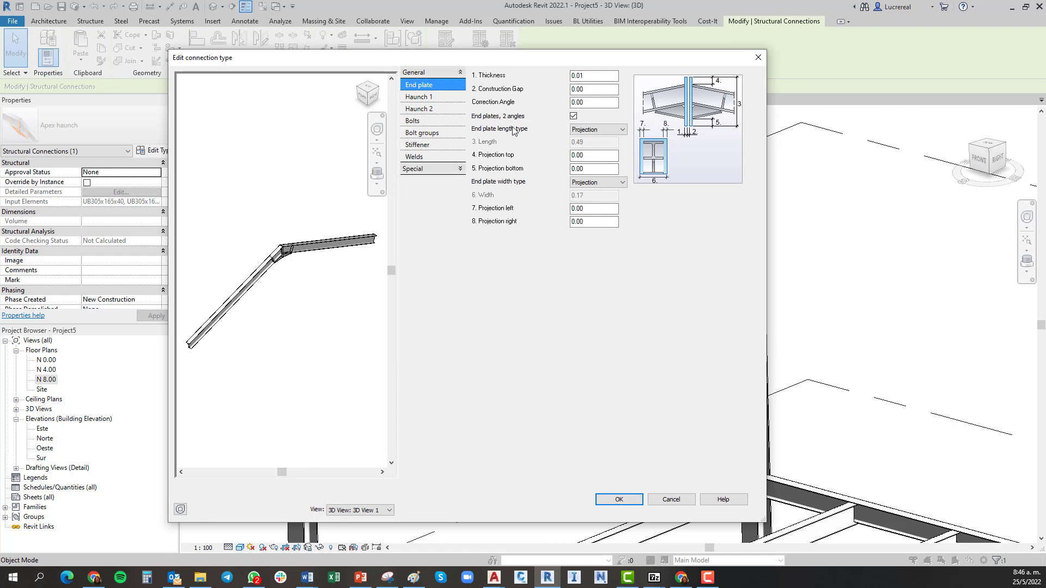
click(441, 98)
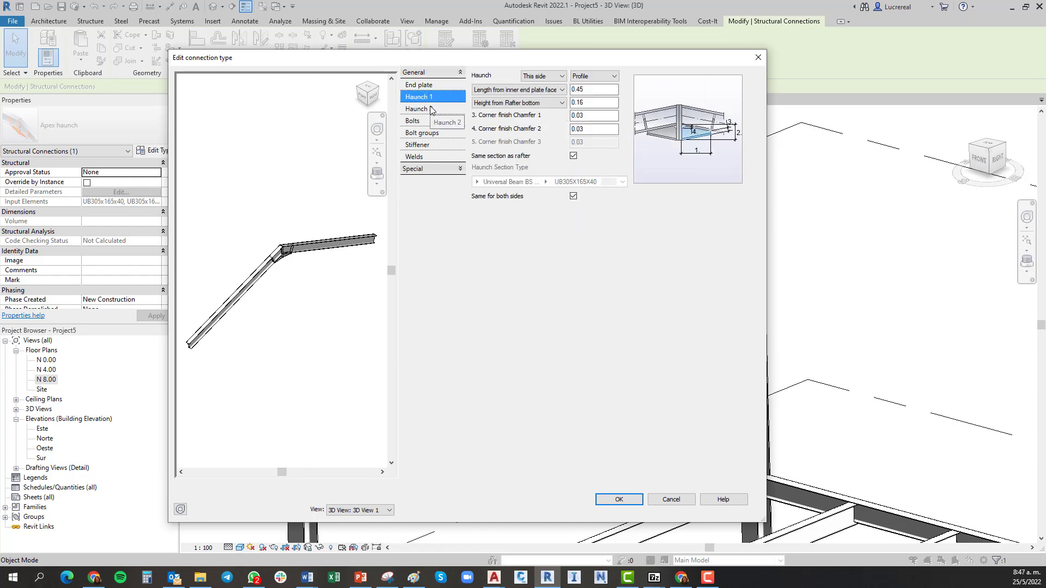
click(561, 90)
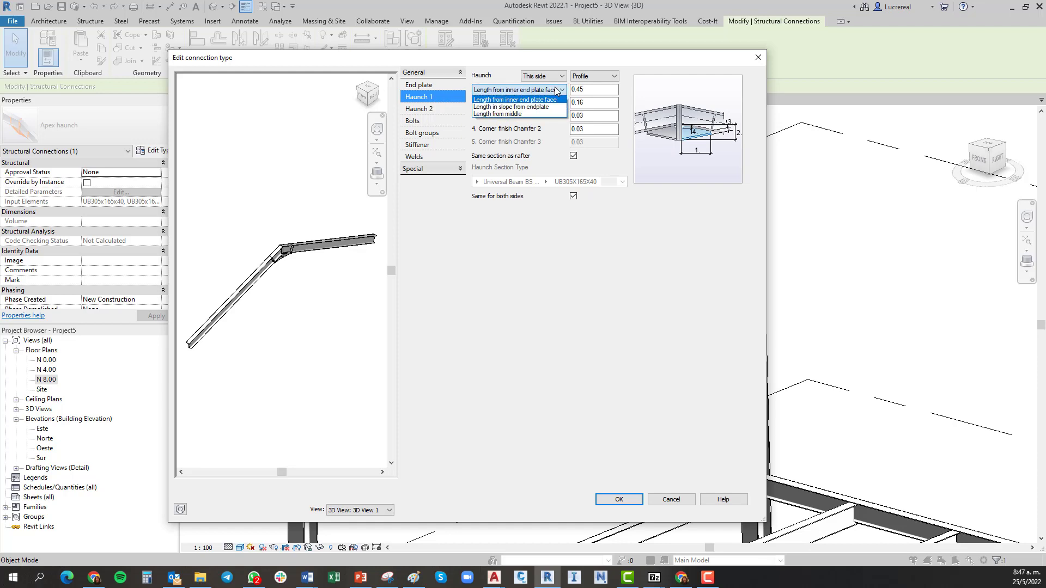
click(562, 91)
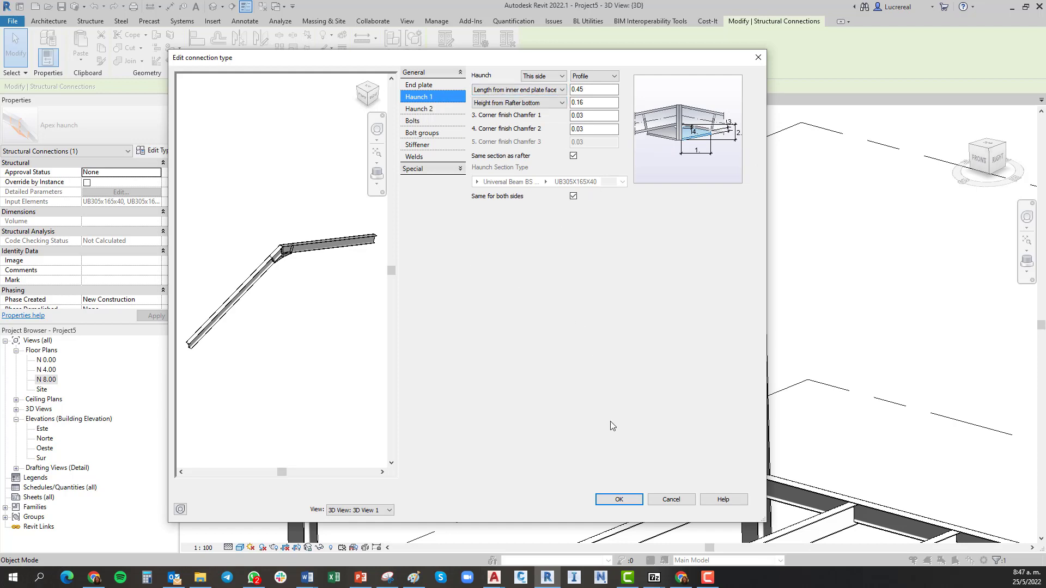
click(674, 501)
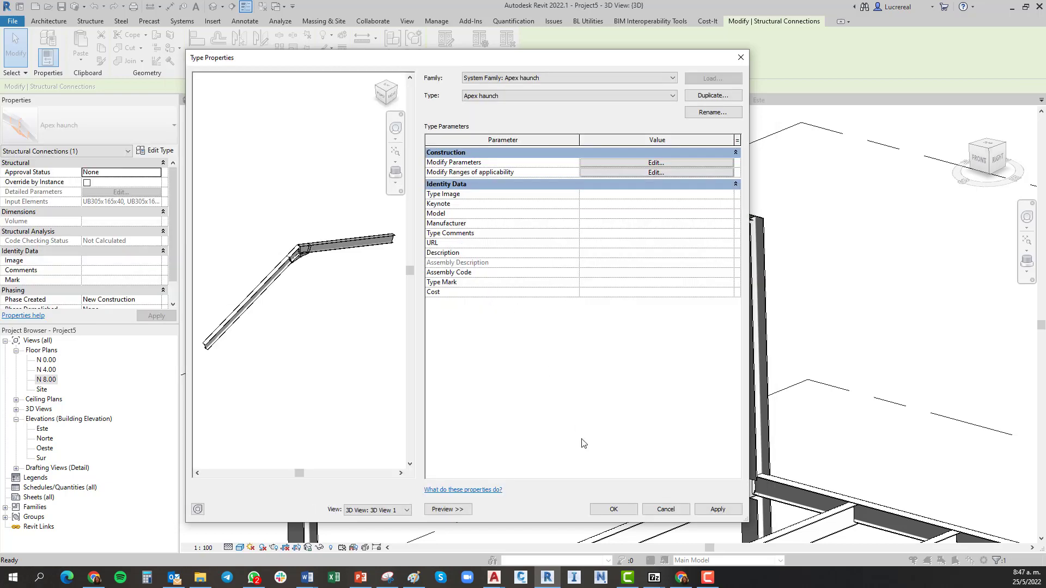
click(601, 504)
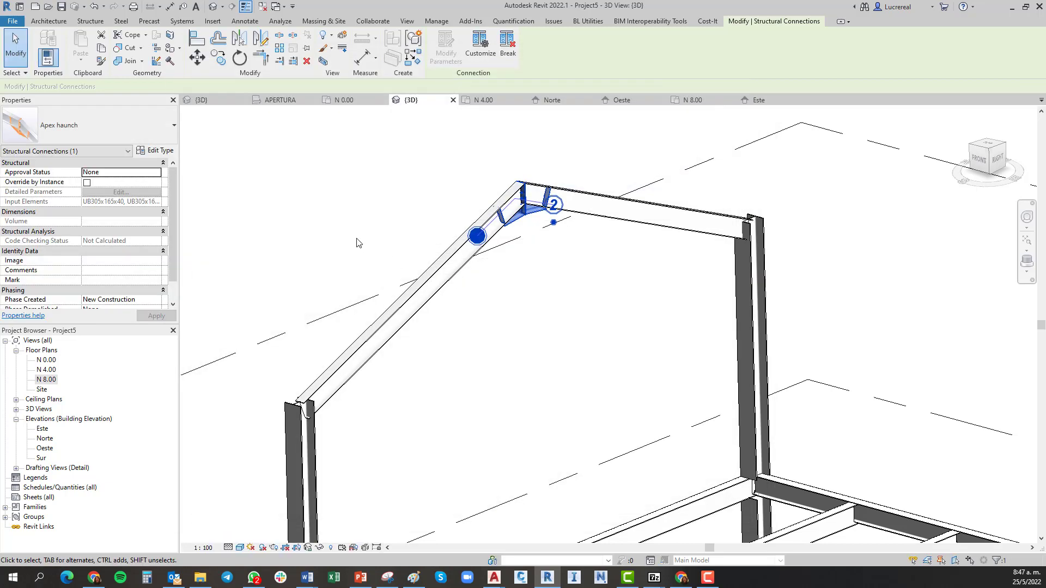
Examine the joint where the sloped beam meets the upper column at grid intersection A-1.
scroll(360, 241, down, 2)
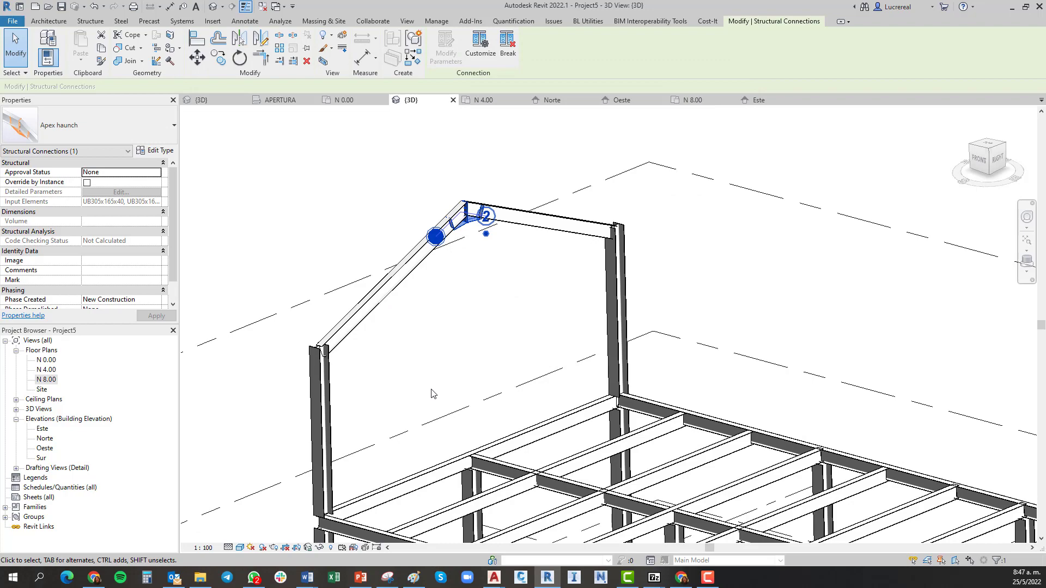
shift+middle_drag(433, 393, 660, 411)
scroll(349, 283, up, 5)
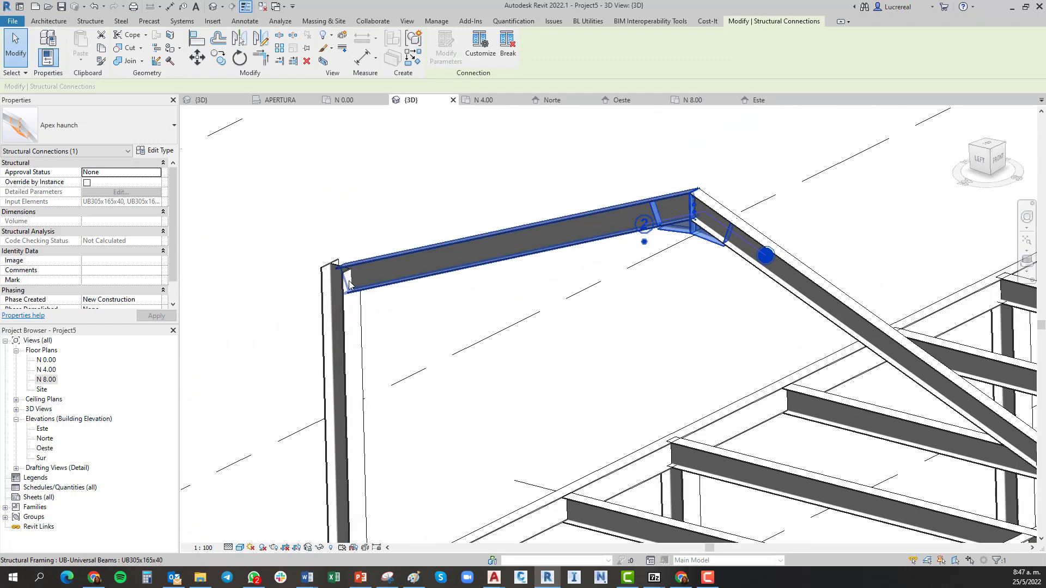
scroll(348, 283, down, 3)
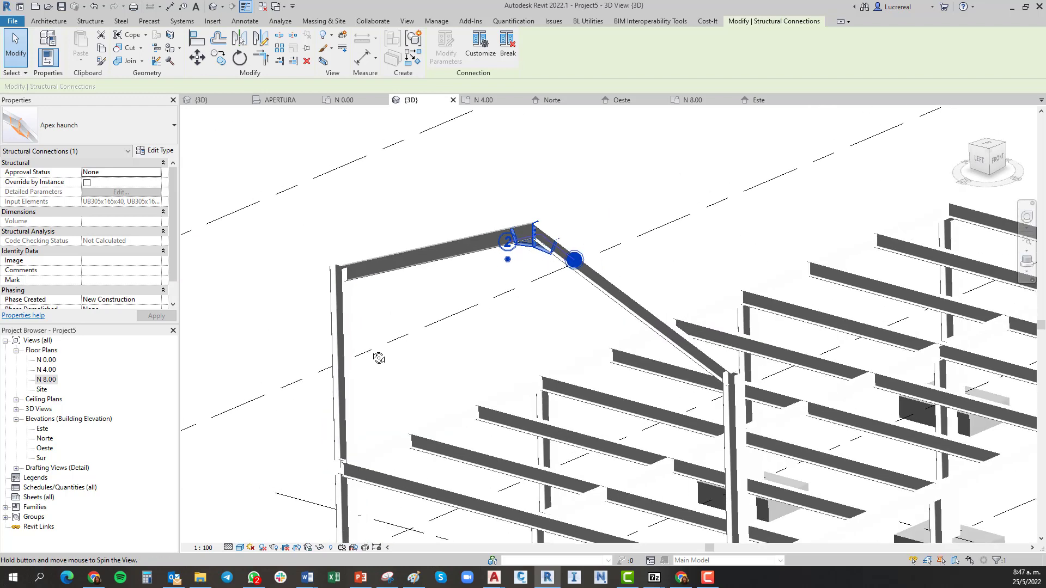
middle_drag(379, 360, 396, 301)
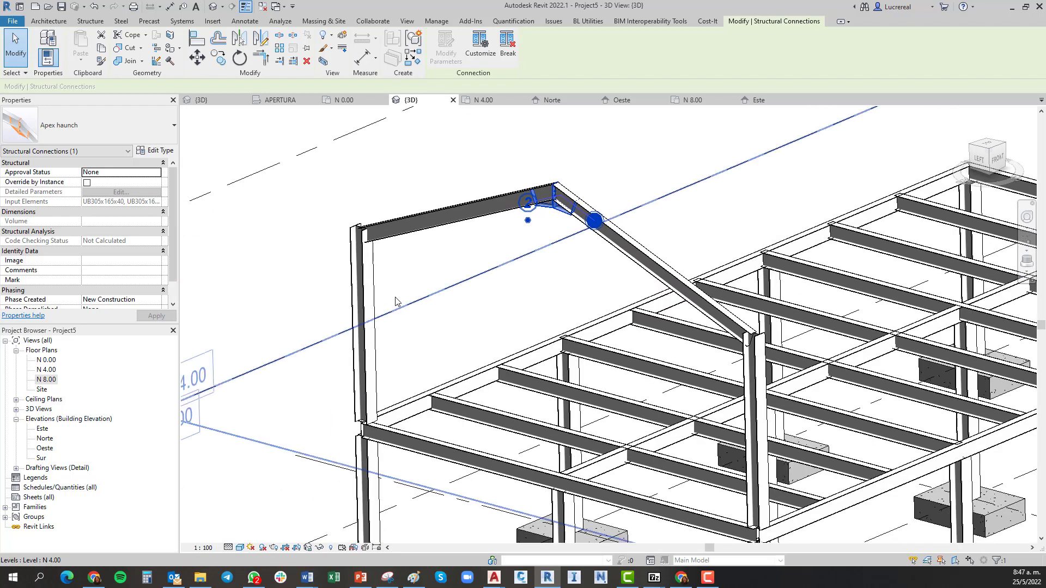
Place a Generic Connection between the sloped beam and the upper column at the first eave of the gabled frame.
click(383, 242)
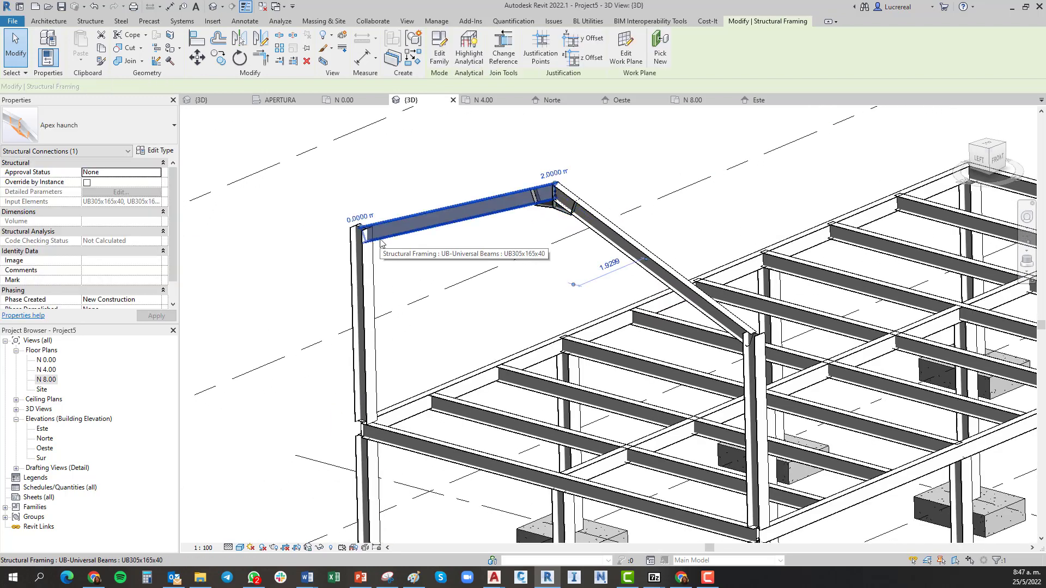
ctrl+click(368, 271)
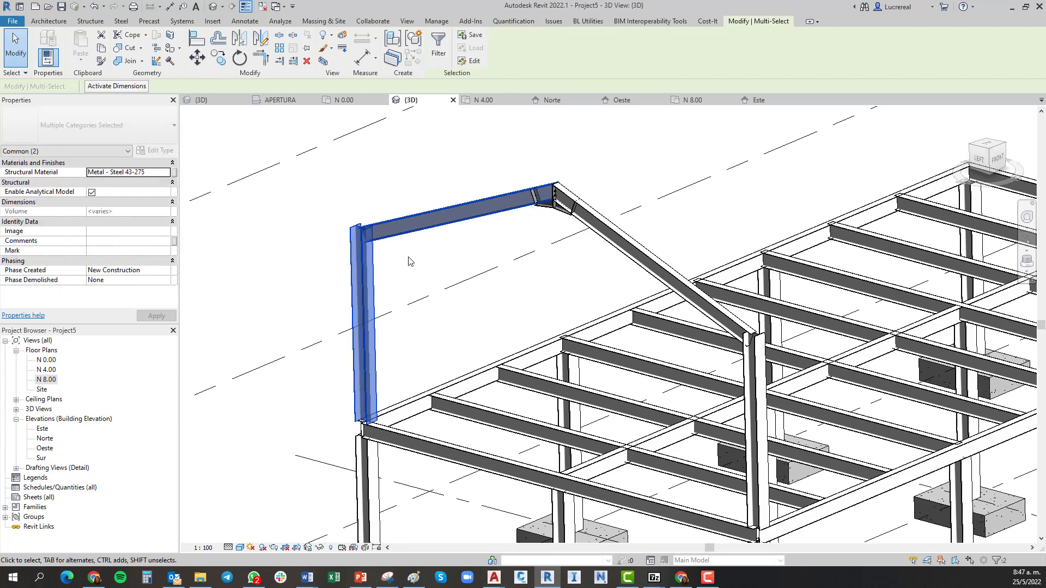
click(121, 20)
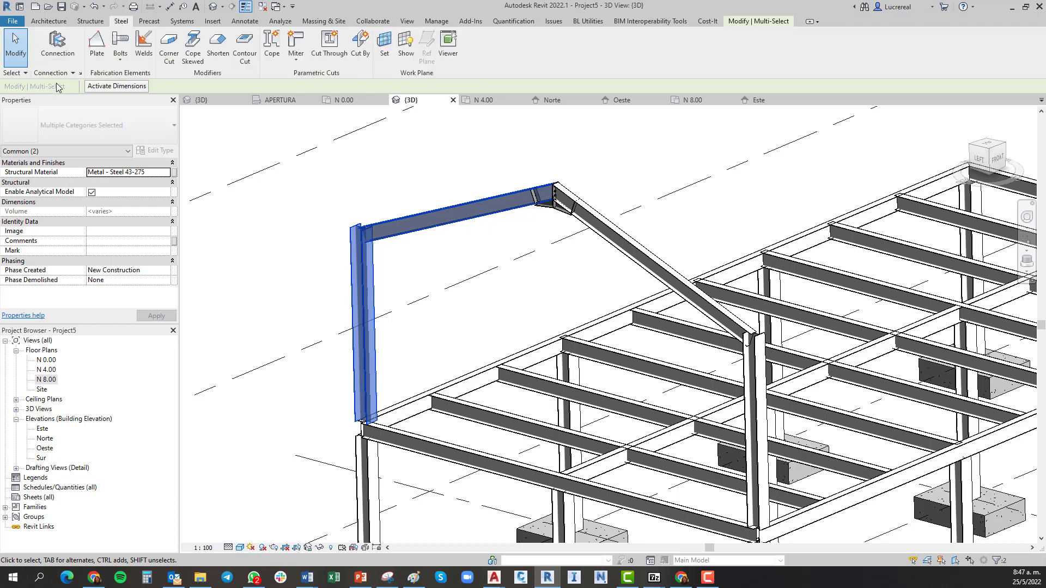
click(58, 46)
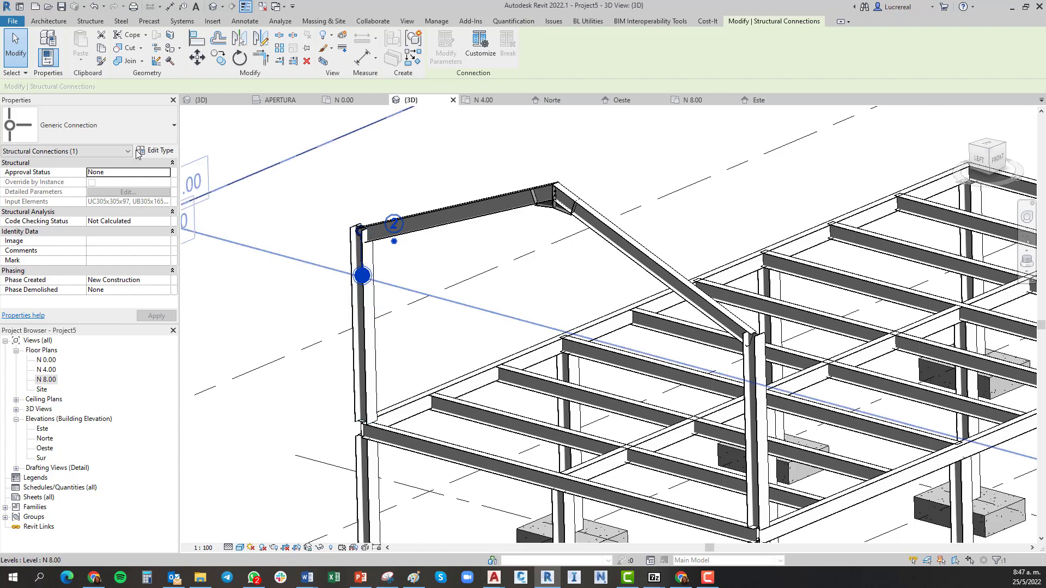
Change the first eave connection's type to Knee of frame bolted, with haunch.
click(173, 129)
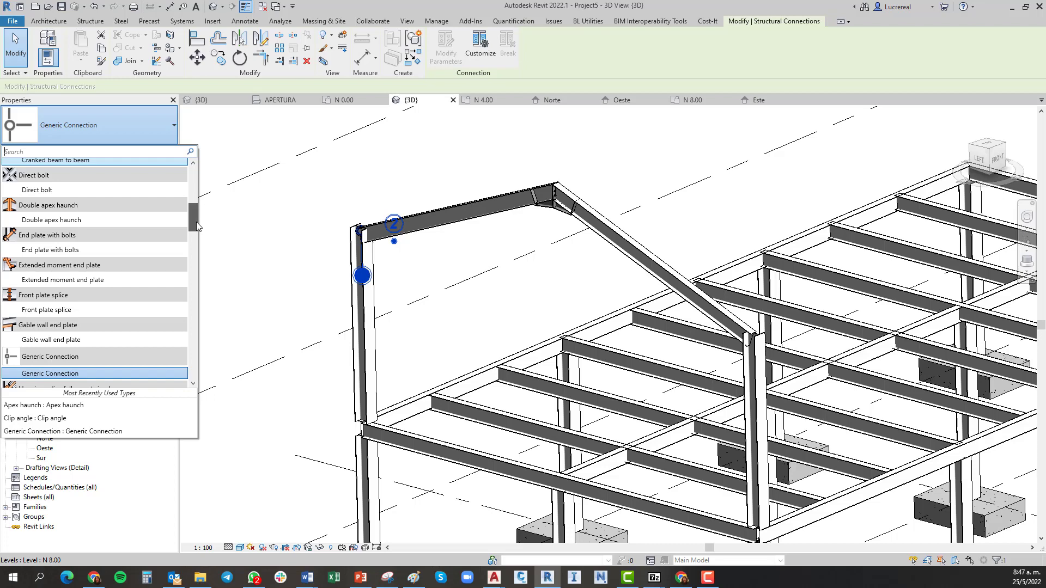
drag(196, 221, 192, 195)
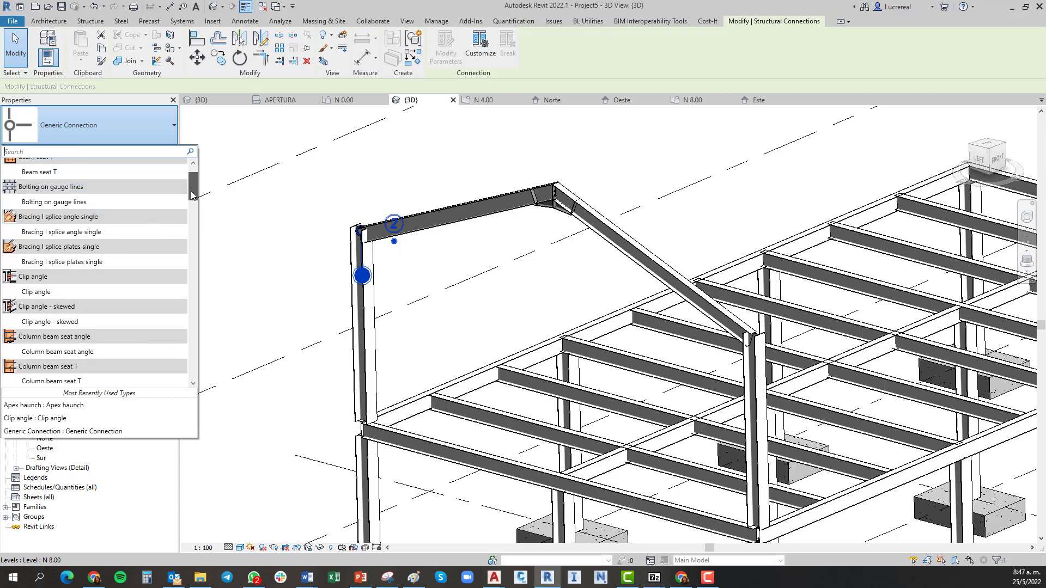
drag(192, 195, 191, 238)
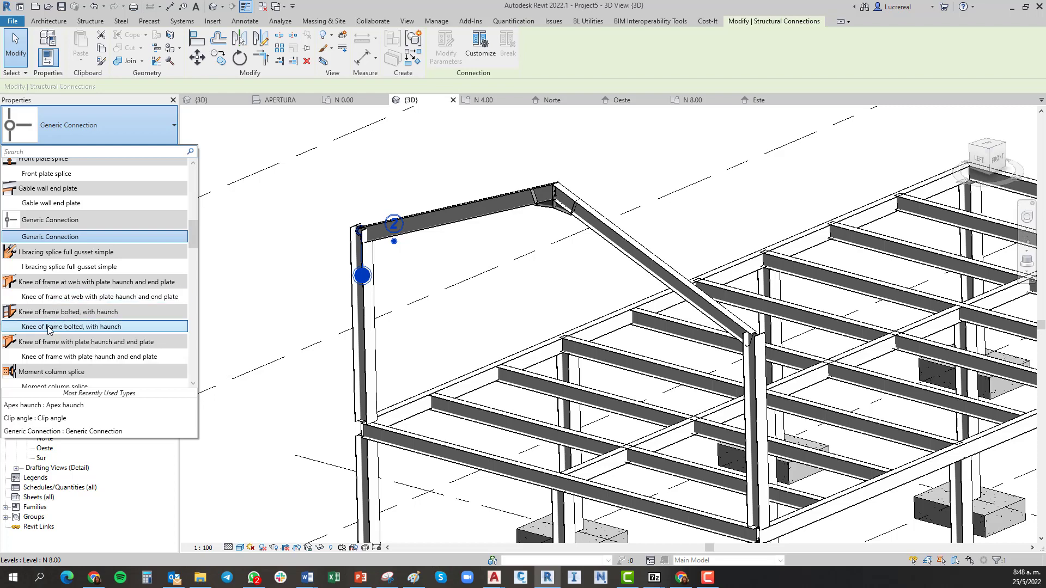
mouse_move(49, 329)
click(49, 327)
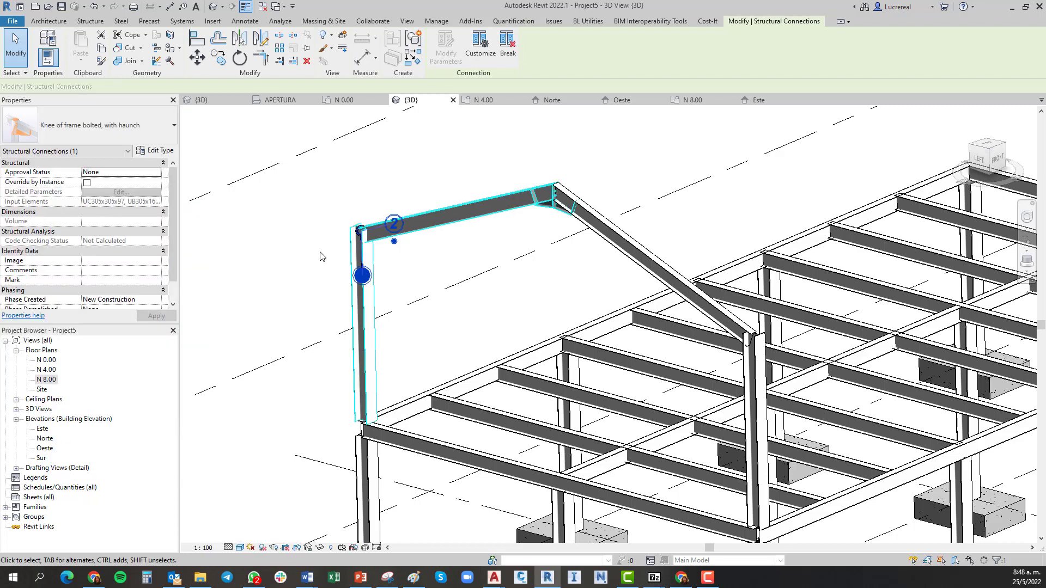
click(281, 260)
scroll(381, 264, up, 3)
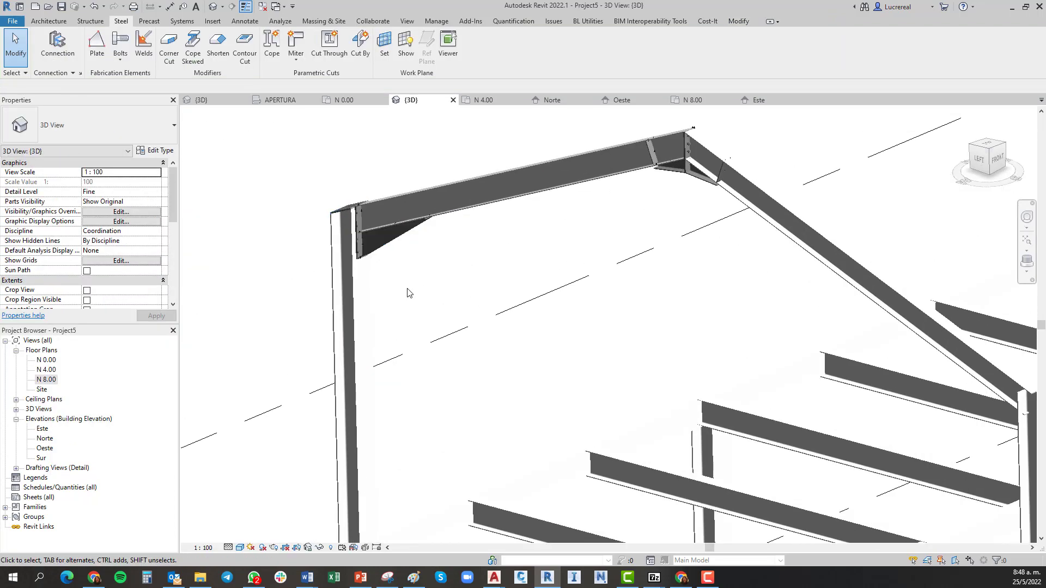
scroll(409, 292, down, 6)
shift+middle_drag(419, 322, 635, 345)
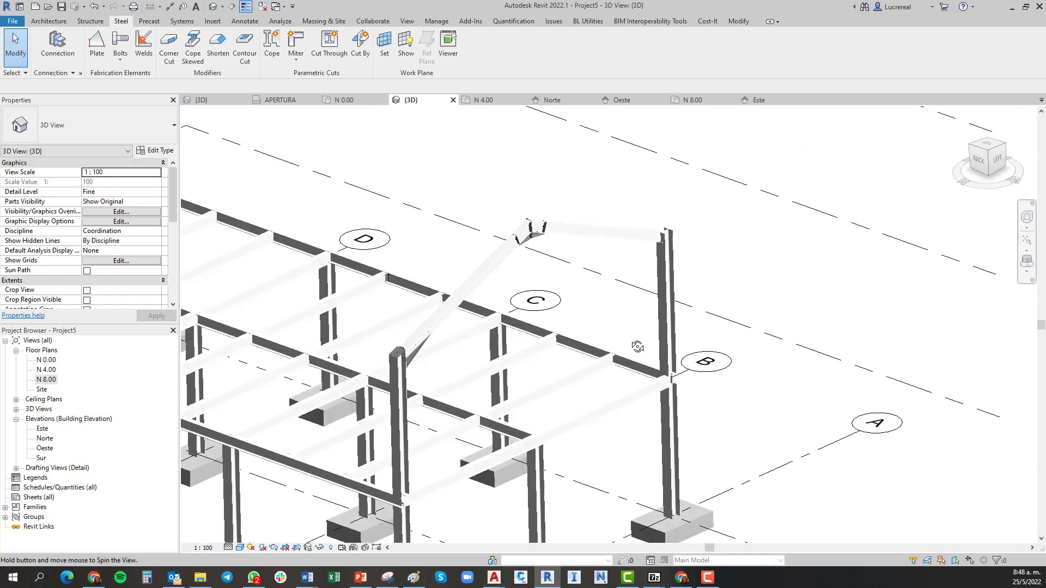
click(616, 238)
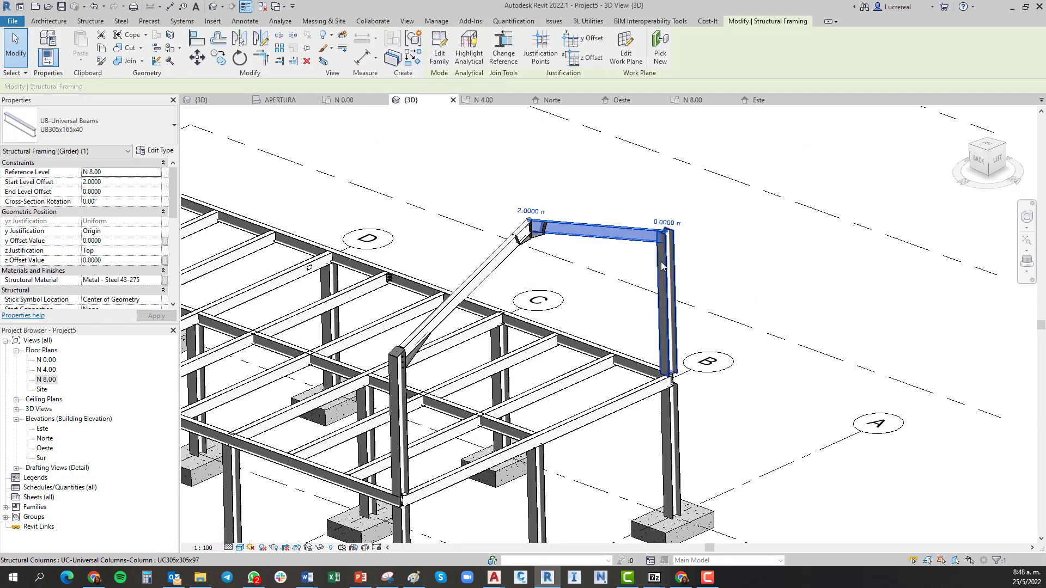
ctrl+click(669, 264)
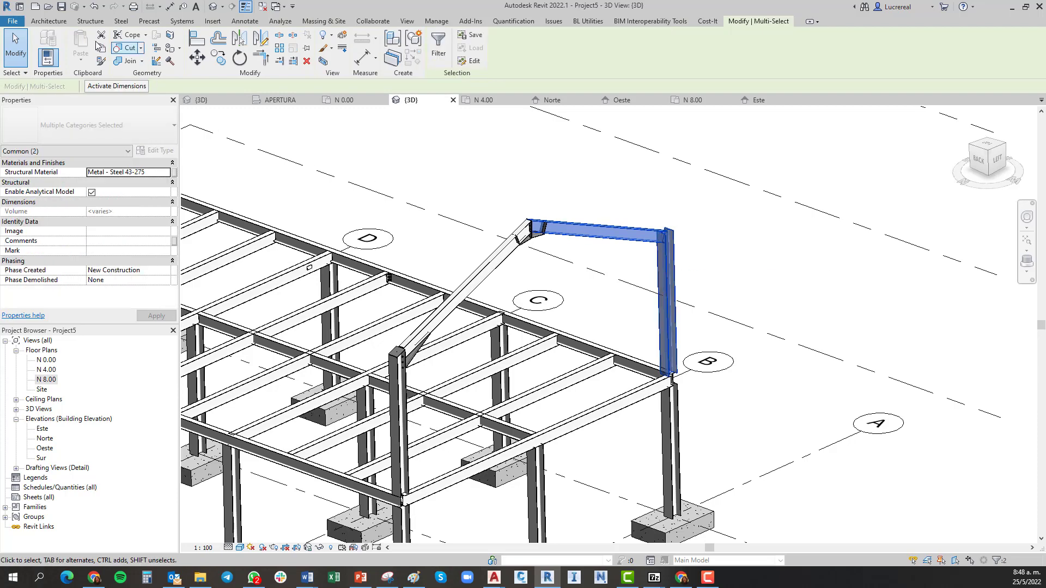
click(120, 22)
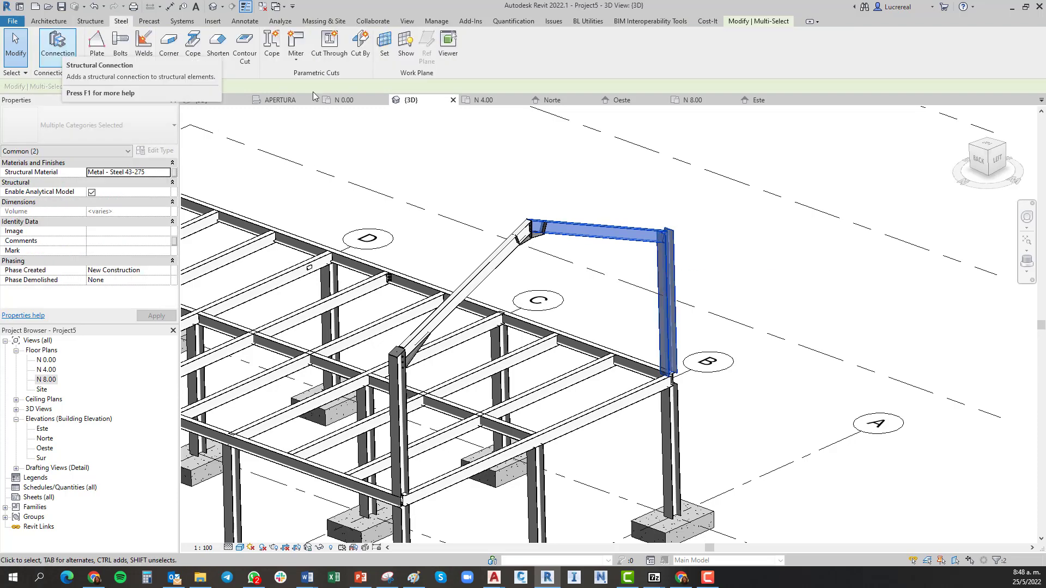
click(482, 142)
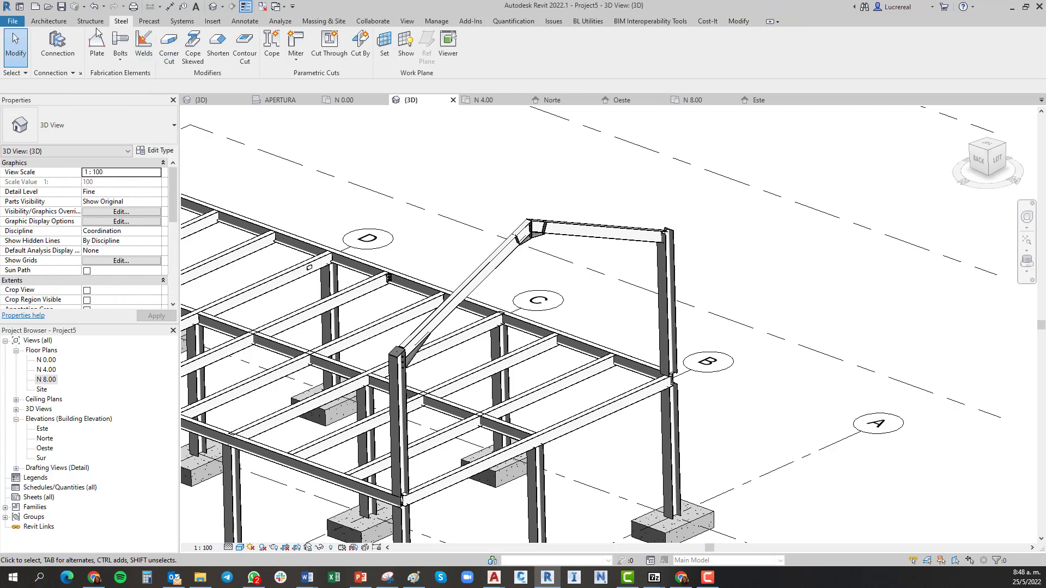
Place a Generic Connection between the other sloped beam and its upper column at the opposite eave.
click(66, 39)
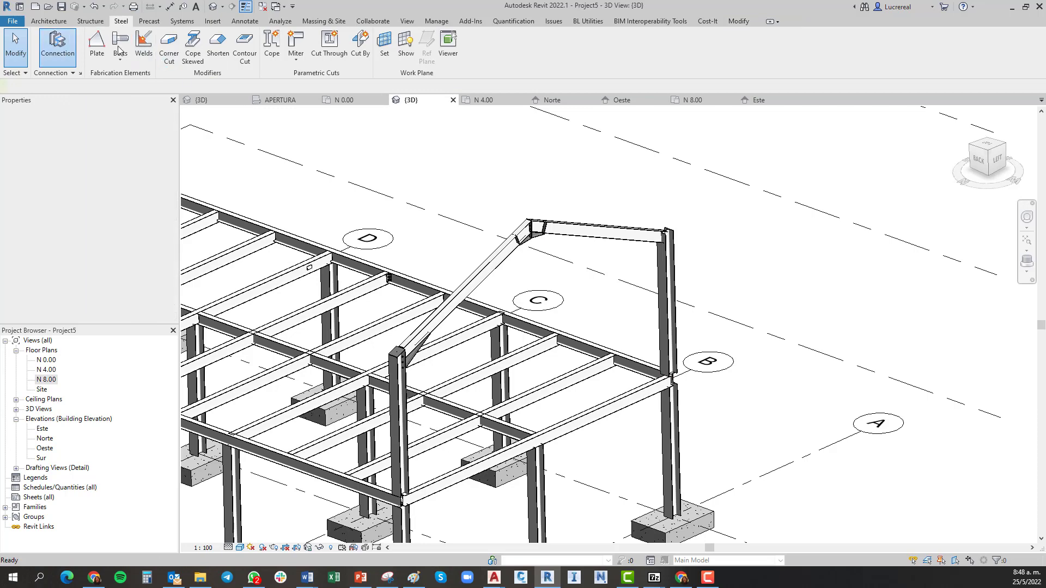
click(603, 230)
click(671, 270)
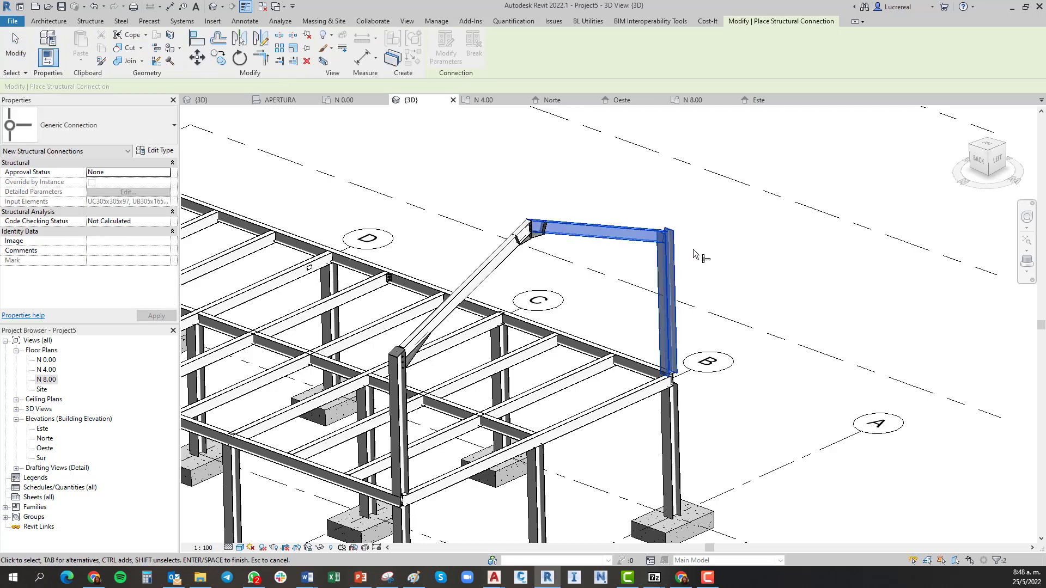
right_click(692, 248)
click(734, 257)
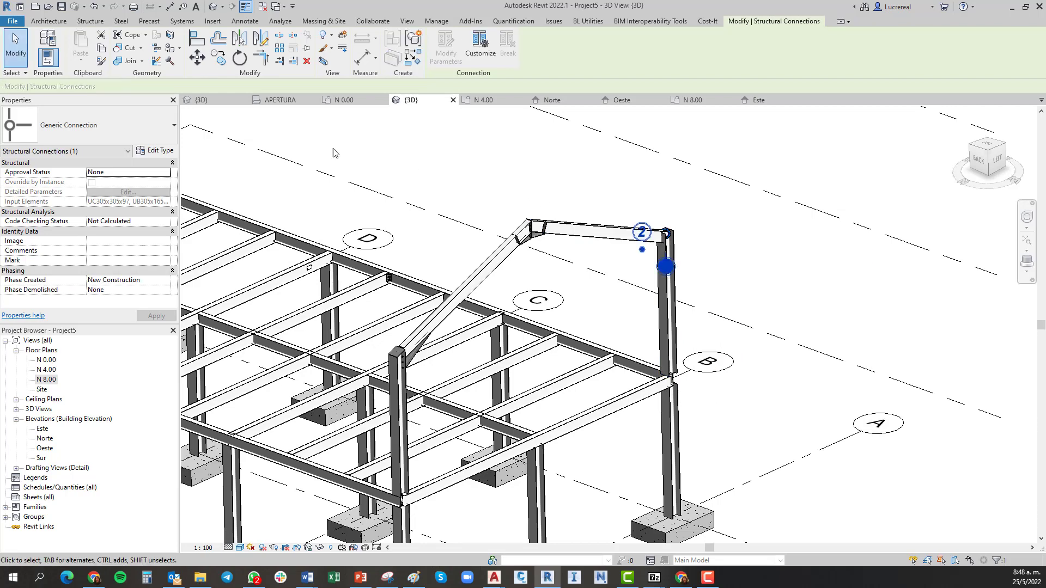
Set the opposite eave's connection type to Knee of frame bolted, with haunch.
click(164, 136)
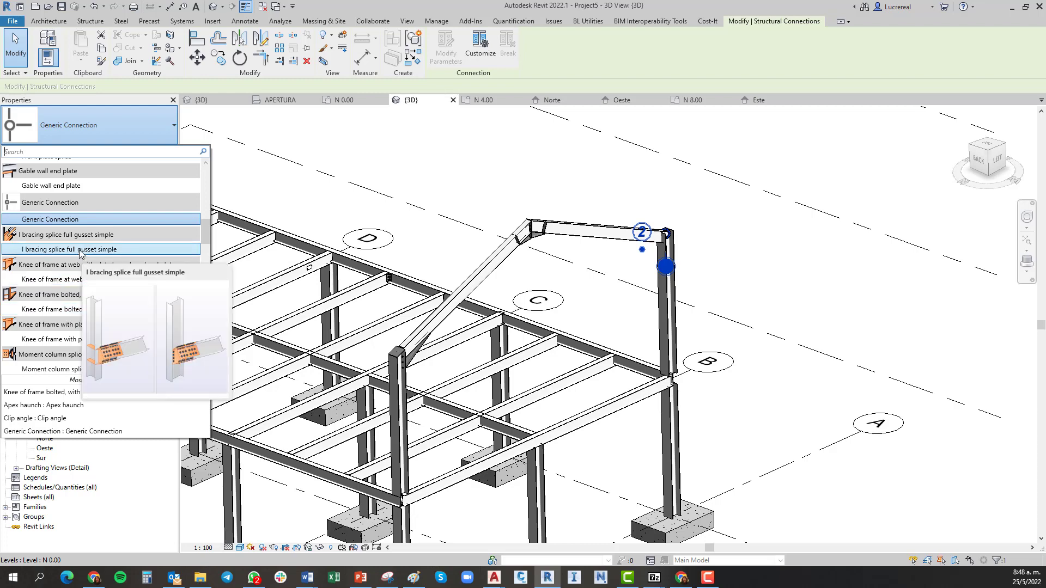
scroll(46, 370, down, 1)
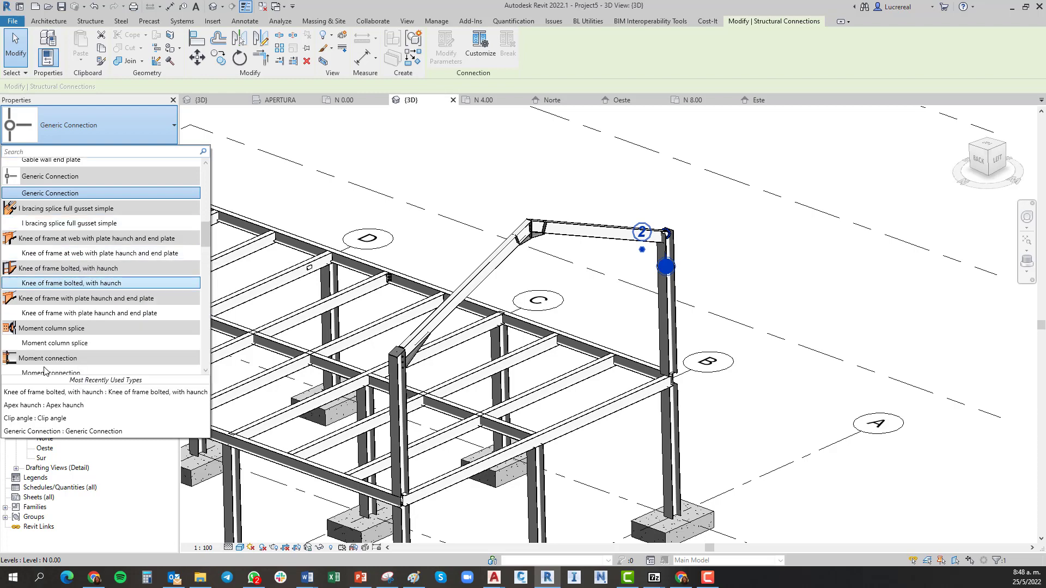
click(46, 283)
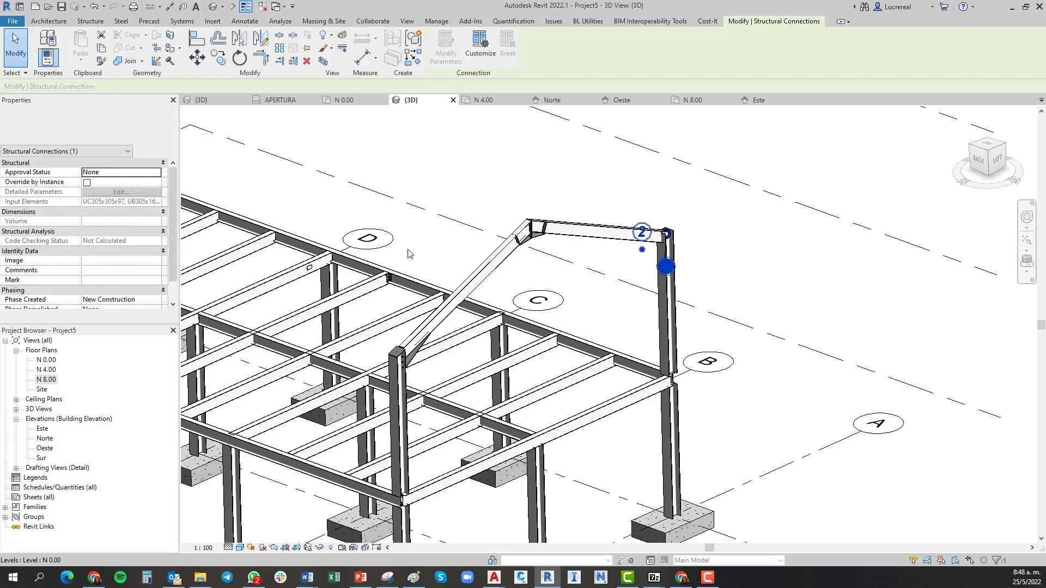
click(629, 194)
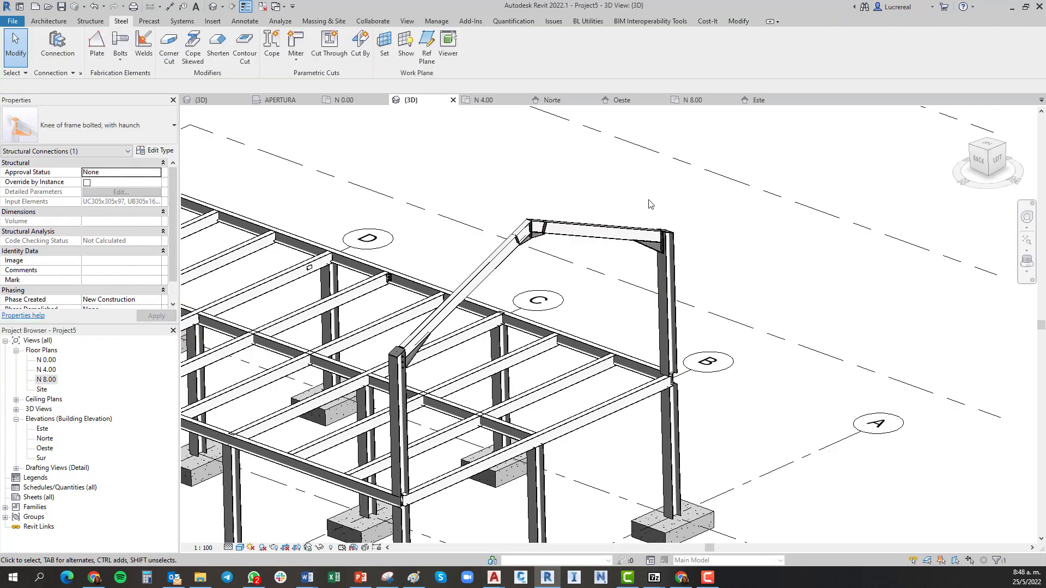
shift+middle_drag(701, 259, 370, 302)
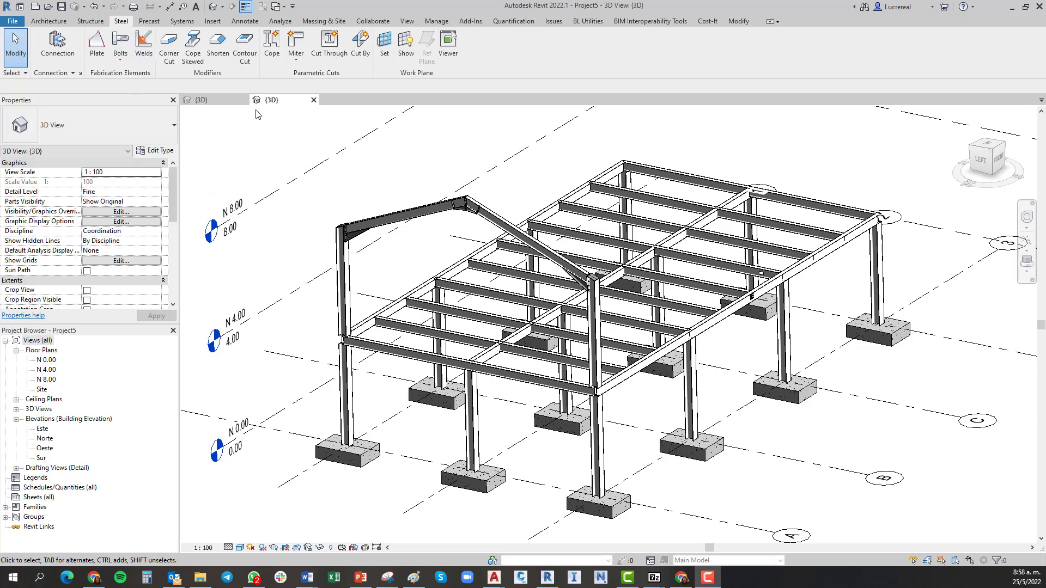
Switch to the Tanque de Agua model and examine the water tower and its Tube base plate connections on the concrete foundations.
click(219, 102)
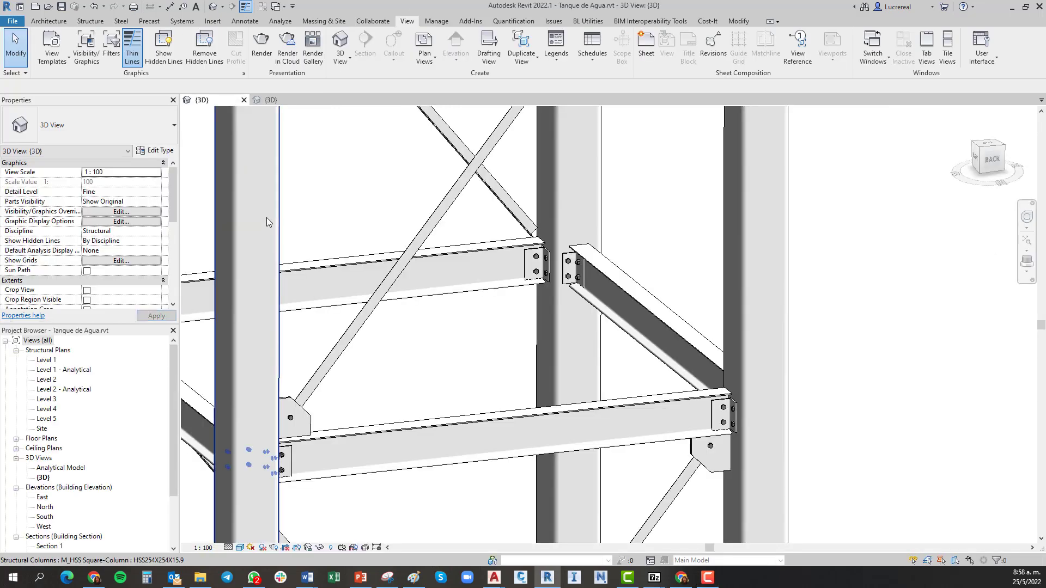
scroll(266, 217, down, 10)
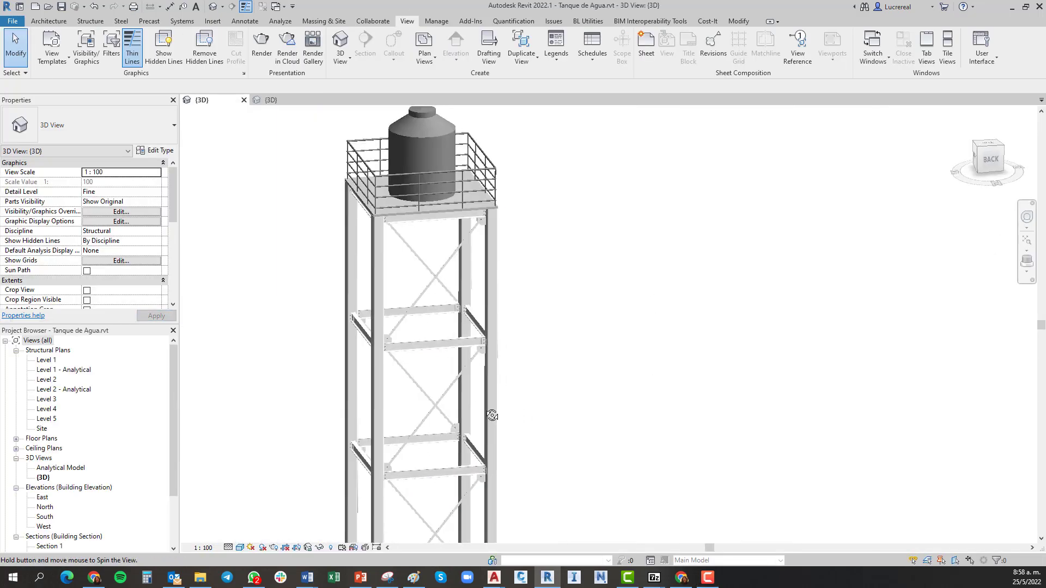
shift+middle_drag(492, 415, 376, 365)
scroll(373, 364, down, 3)
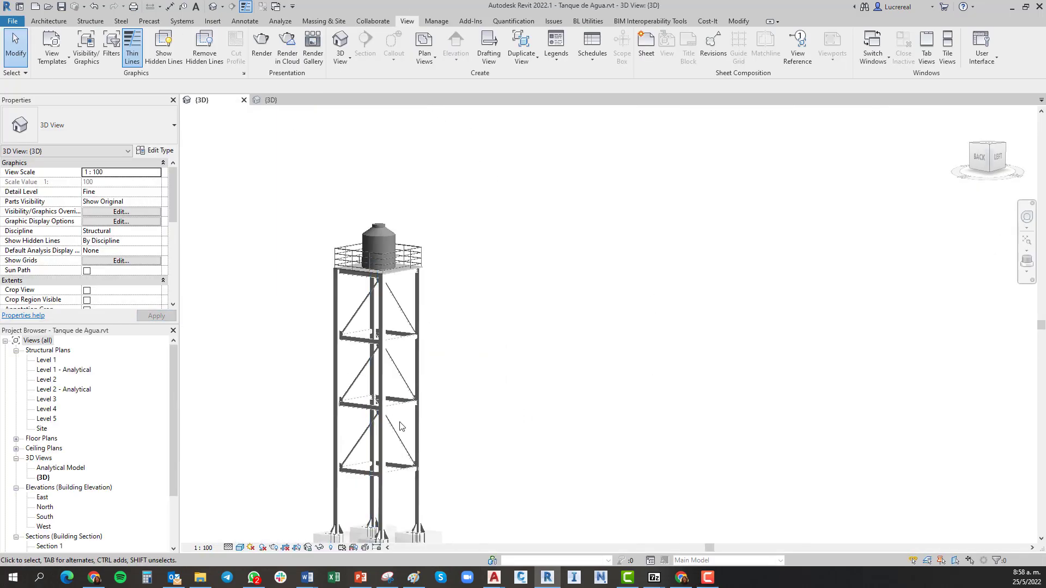
middle_drag(408, 427, 513, 359)
scroll(501, 487, up, 5)
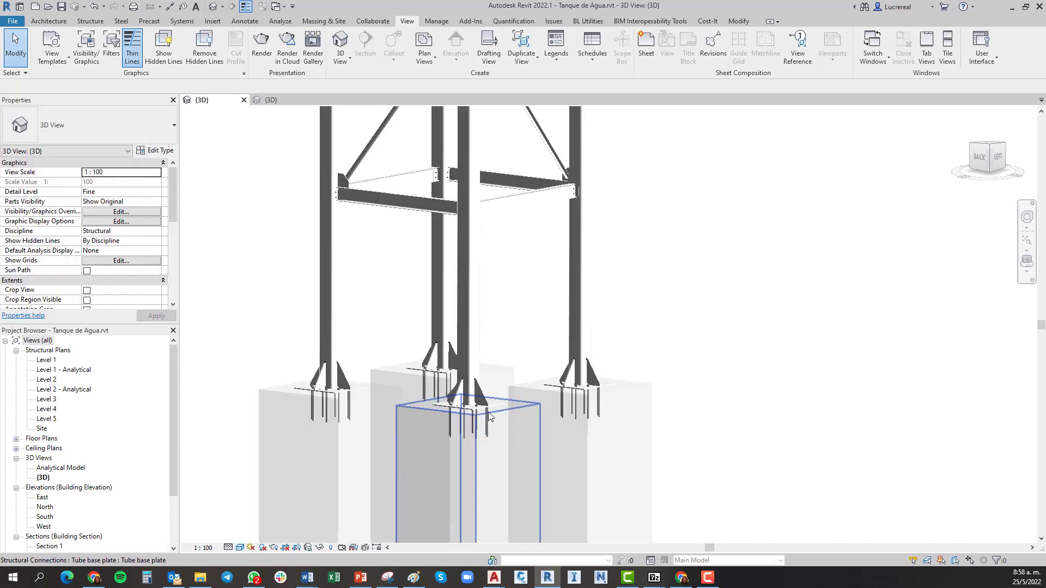
click(482, 401)
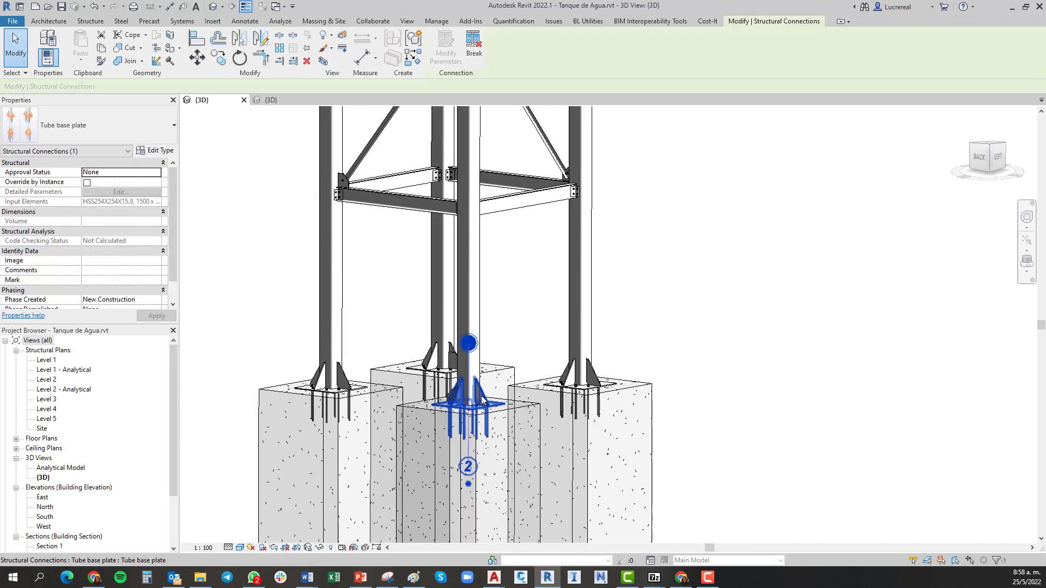
click(259, 330)
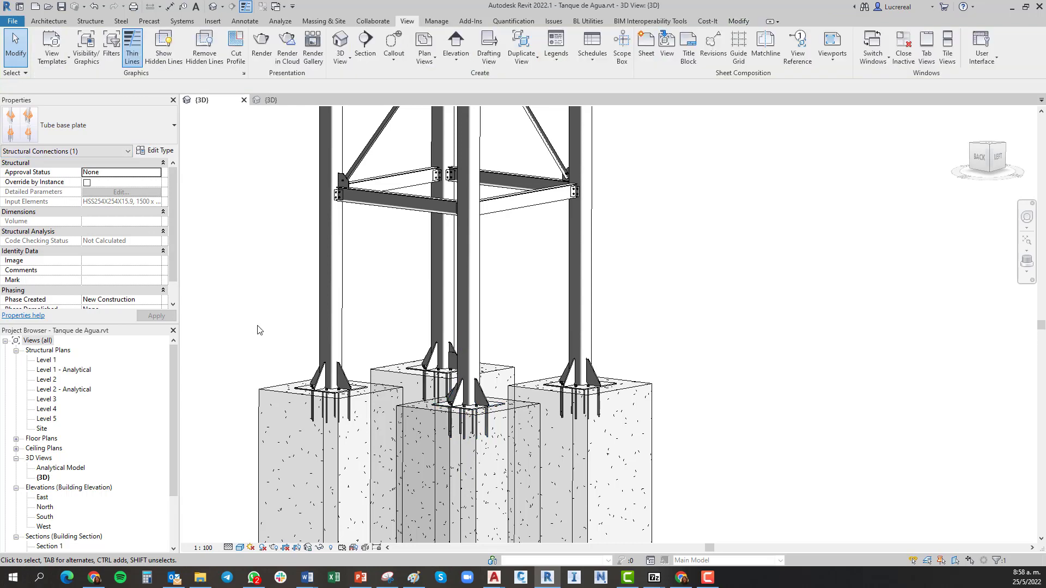
Examine the tower's Clip angle beam connections and the brace gusset plates, then the bracing up to the tank platform.
scroll(327, 193, up, 5)
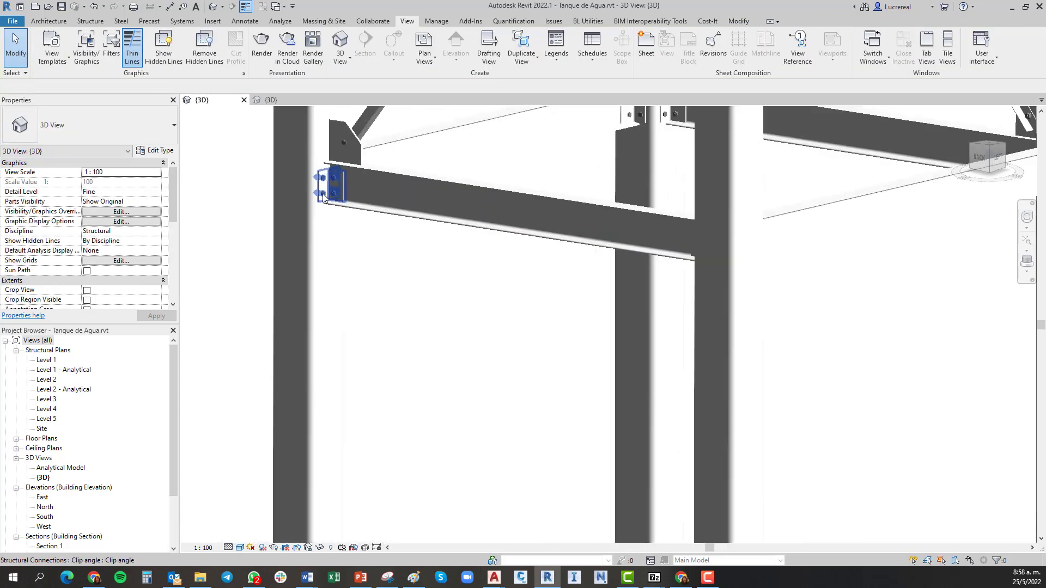
scroll(324, 195, up, 3)
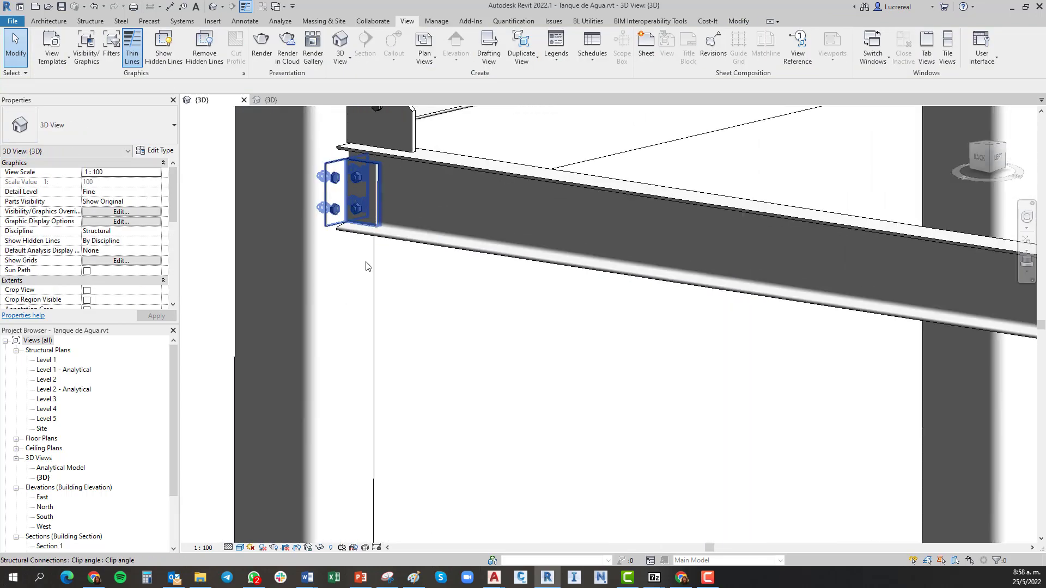
scroll(366, 266, down, 5)
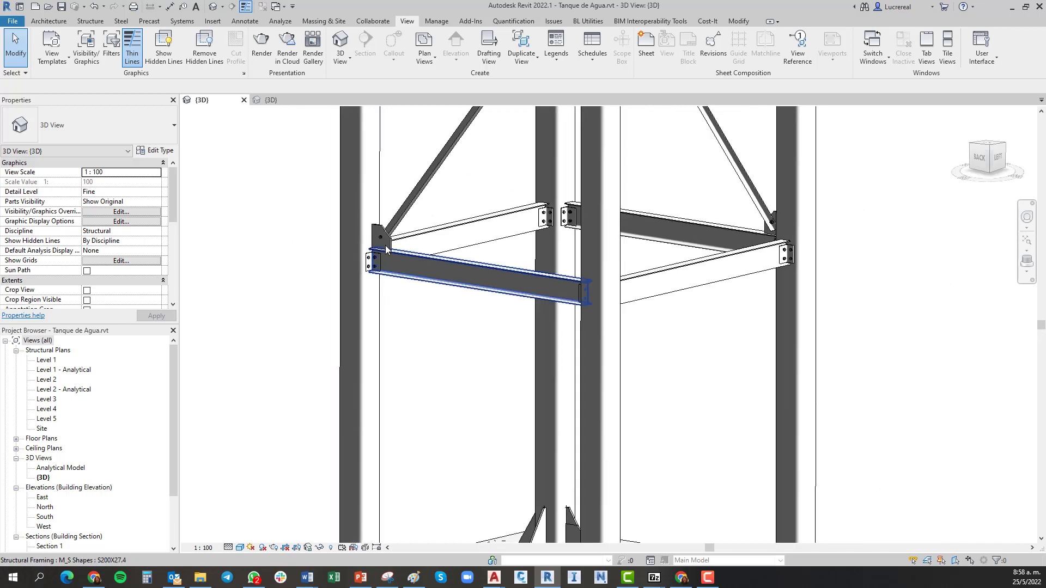
scroll(386, 234, up, 2)
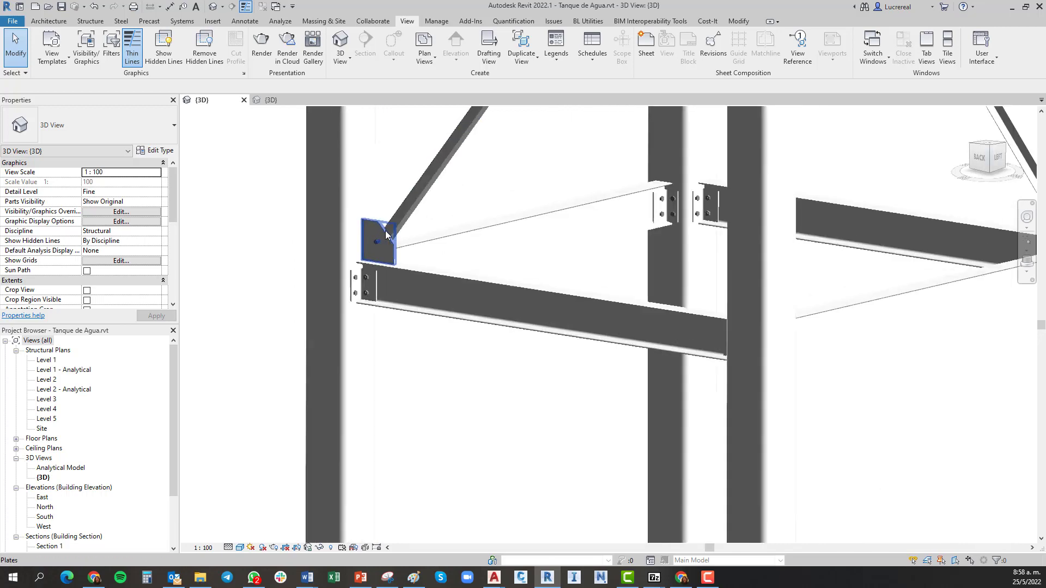
scroll(385, 235, up, 2)
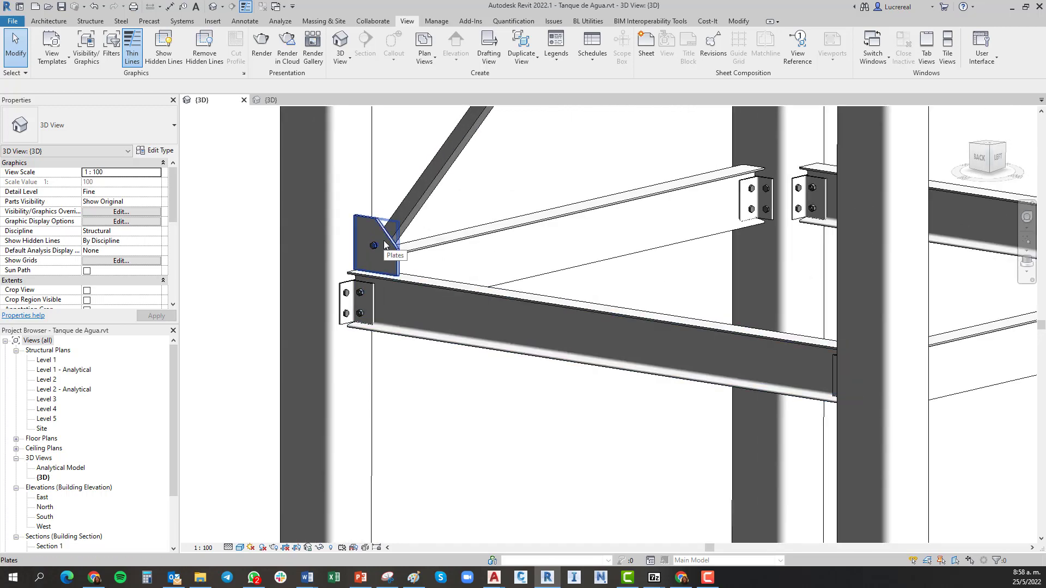
scroll(406, 302, down, 6)
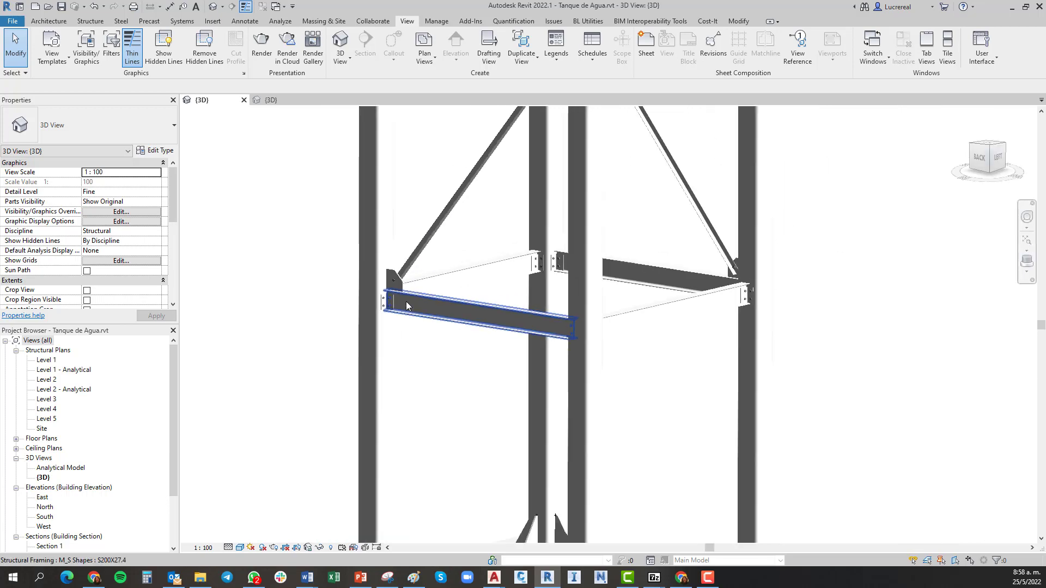
middle_drag(414, 327, 409, 472)
middle_drag(400, 272, 369, 430)
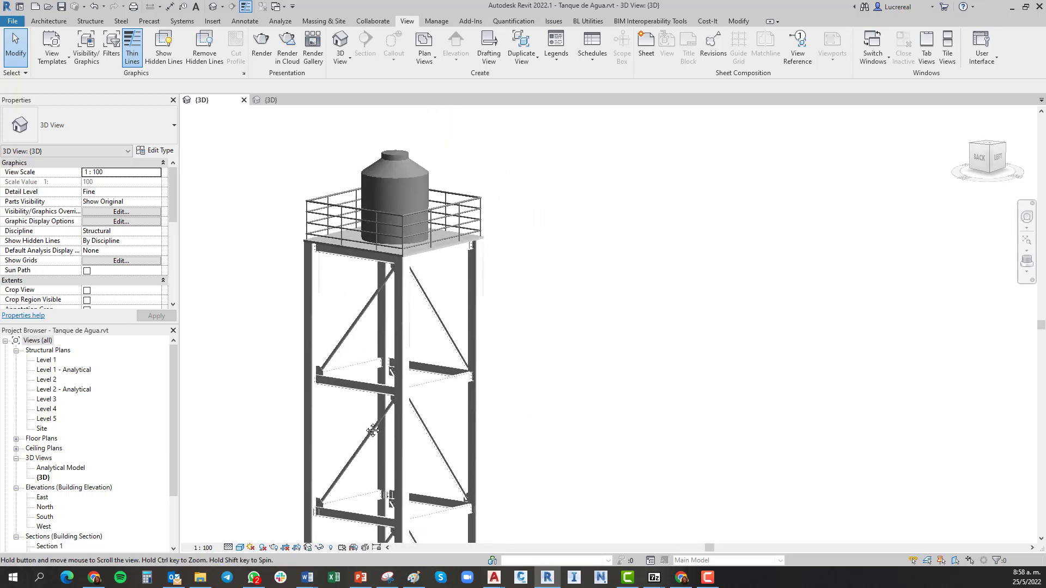
Sketch a rectangular steel plate about 0.197 by 0.181 m on the beam's top flange, behind the diagonal brace's end at the column.
scroll(392, 372, up, 2)
shift+middle_drag(391, 375, 562, 452)
scroll(544, 457, up, 6)
middle_drag(455, 516, 490, 481)
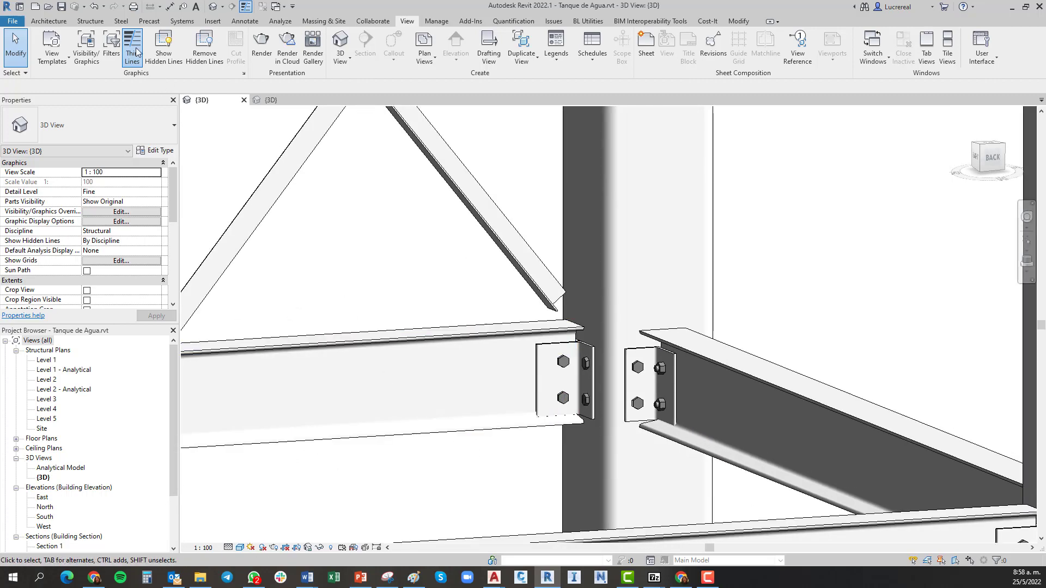
click(121, 21)
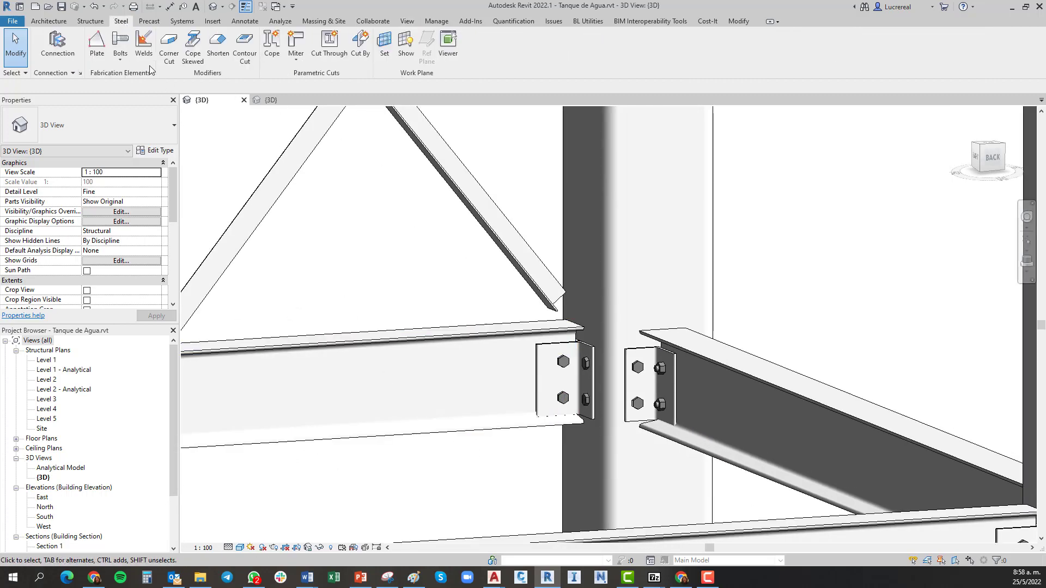
click(98, 46)
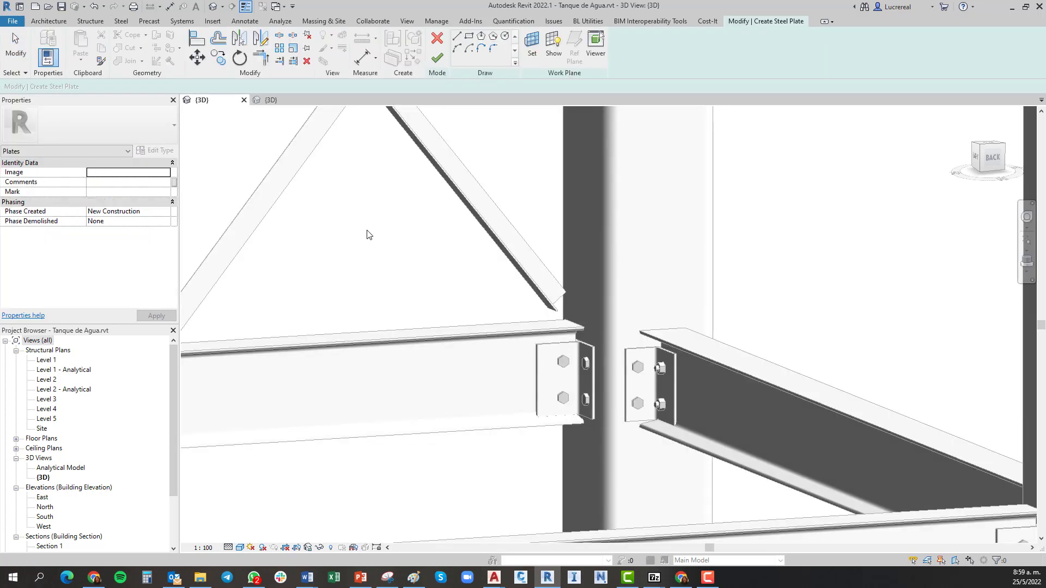
click(469, 36)
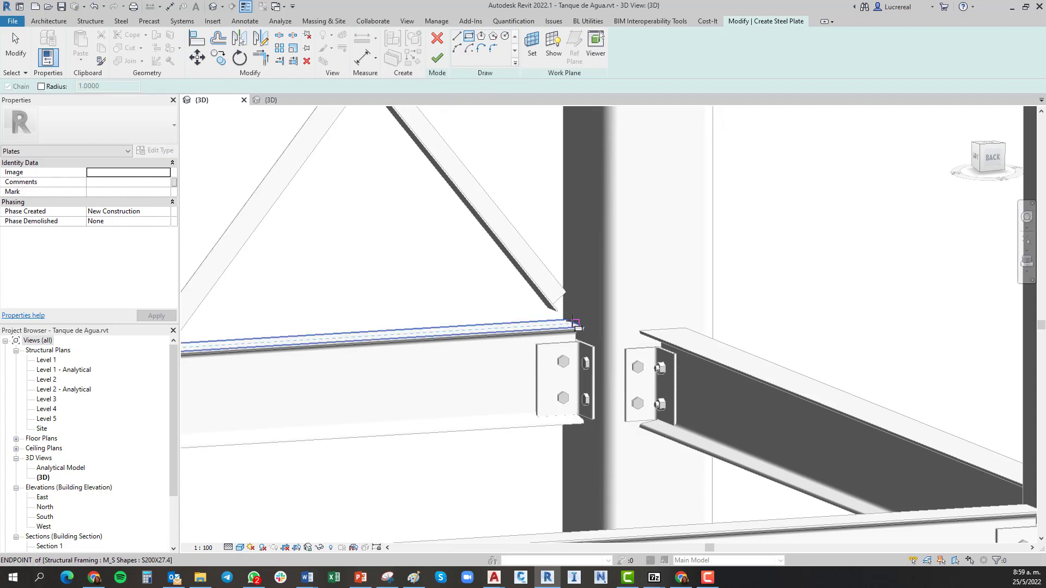
scroll(574, 323, up, 3)
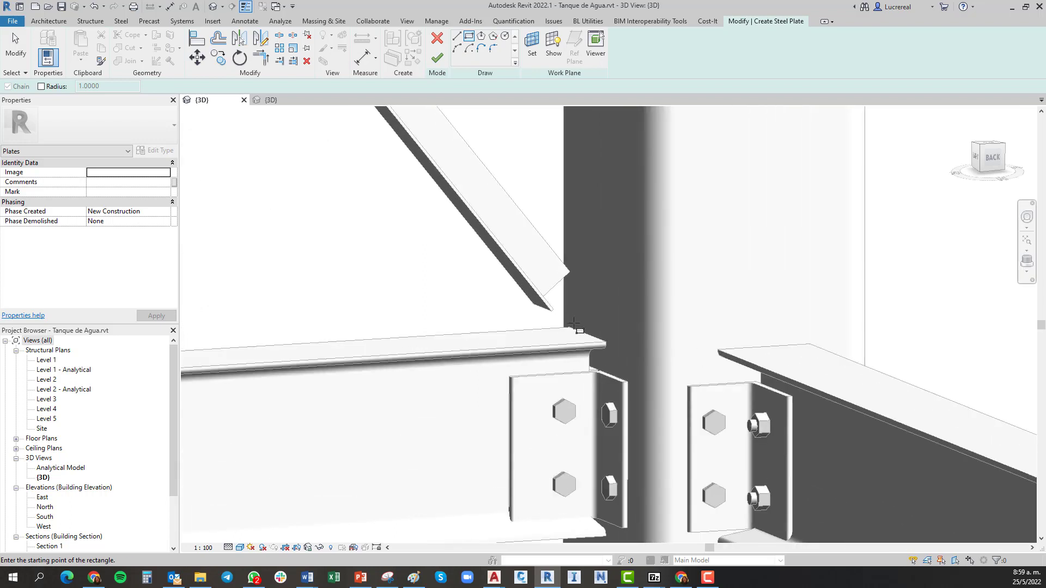
mouse_move(574, 323)
shift+middle_down()
mouse_move(590, 347)
mouse_move(583, 337)
shift+middle_up()
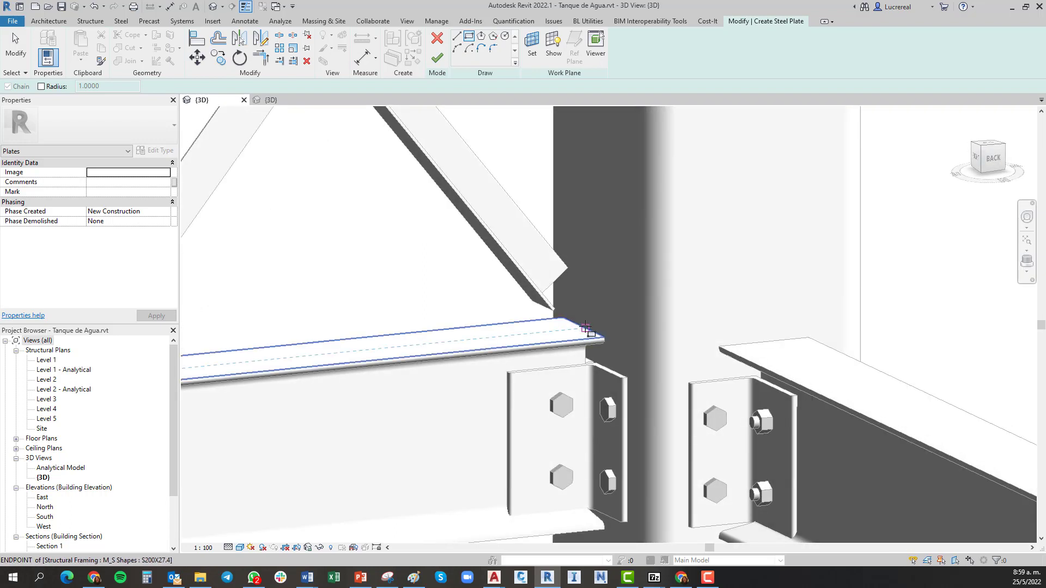
click(586, 328)
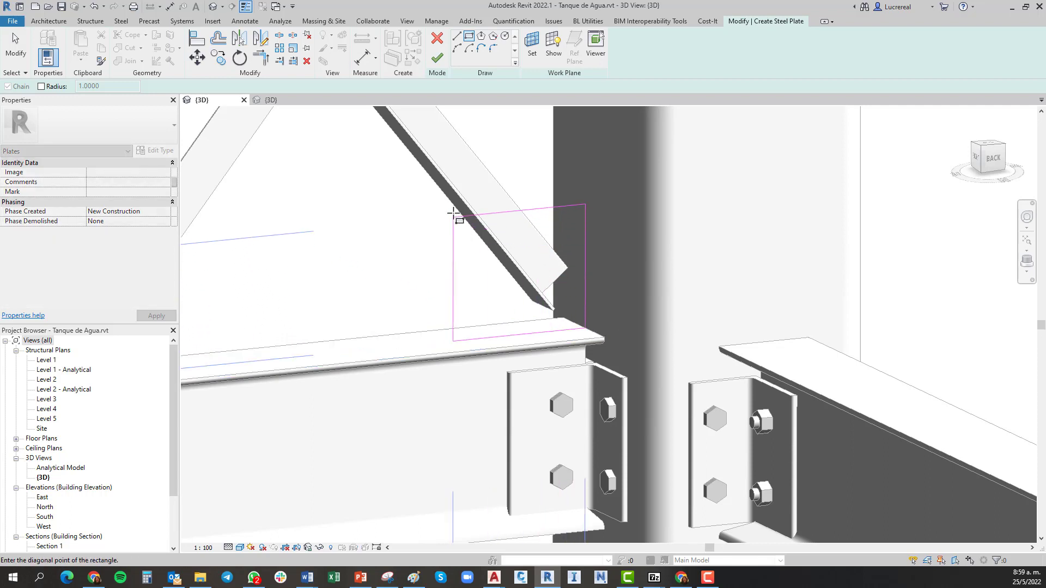
click(441, 200)
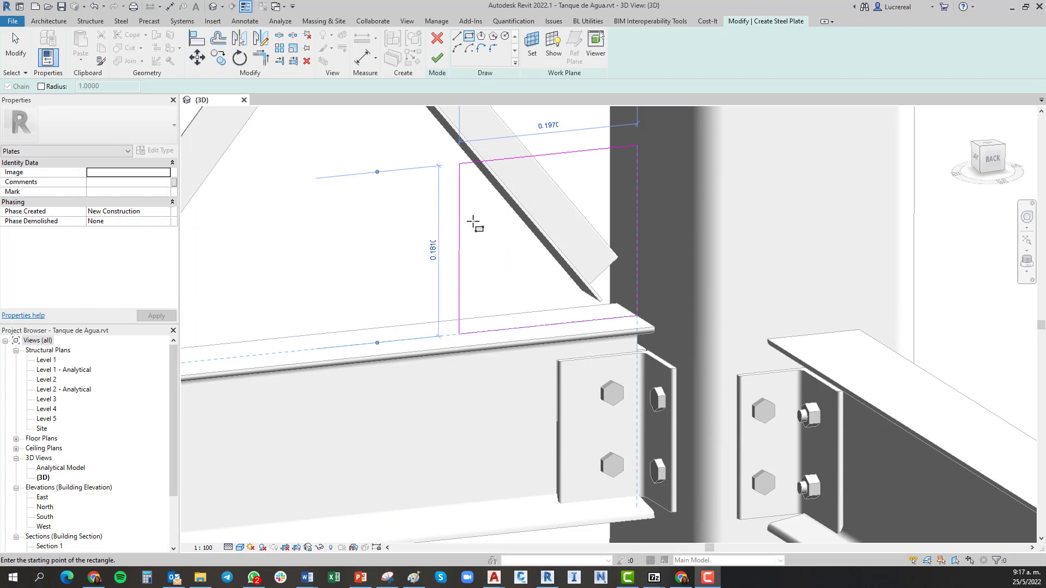
right_click(476, 239)
click(502, 244)
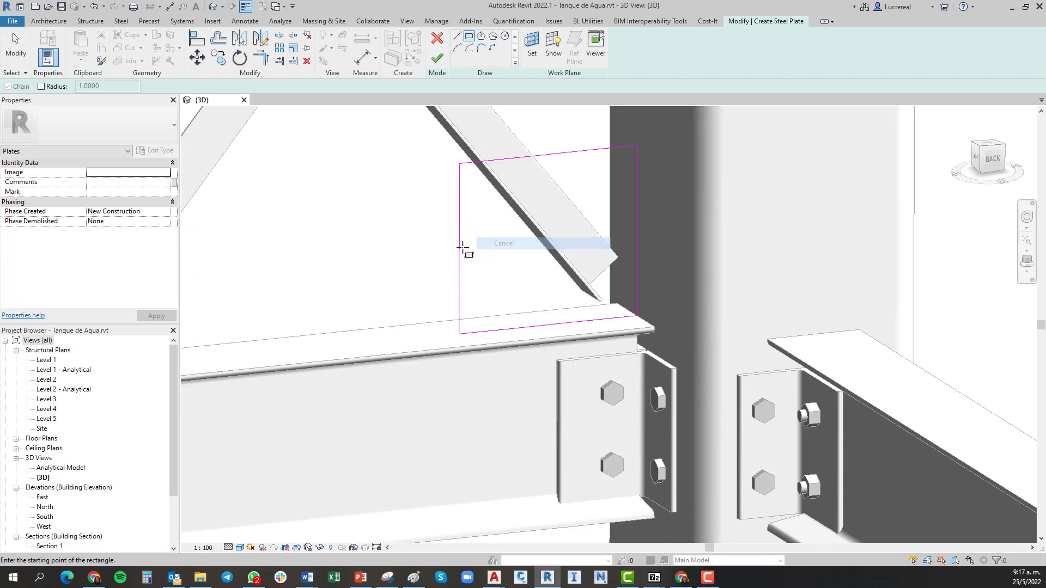
Set the plate sketch's width and height both to 0.20 m and finish the plate.
click(459, 260)
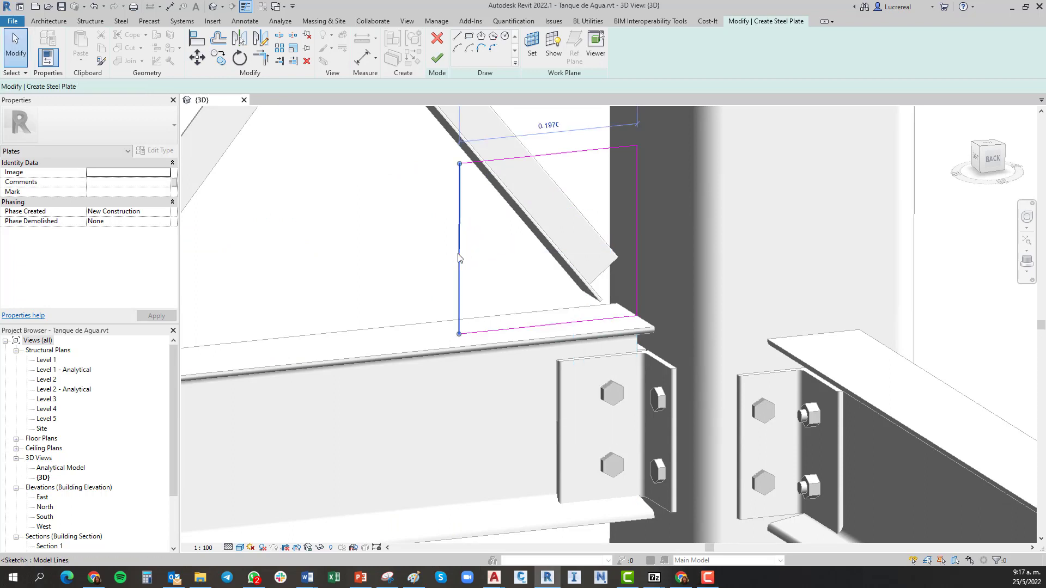
click(550, 129)
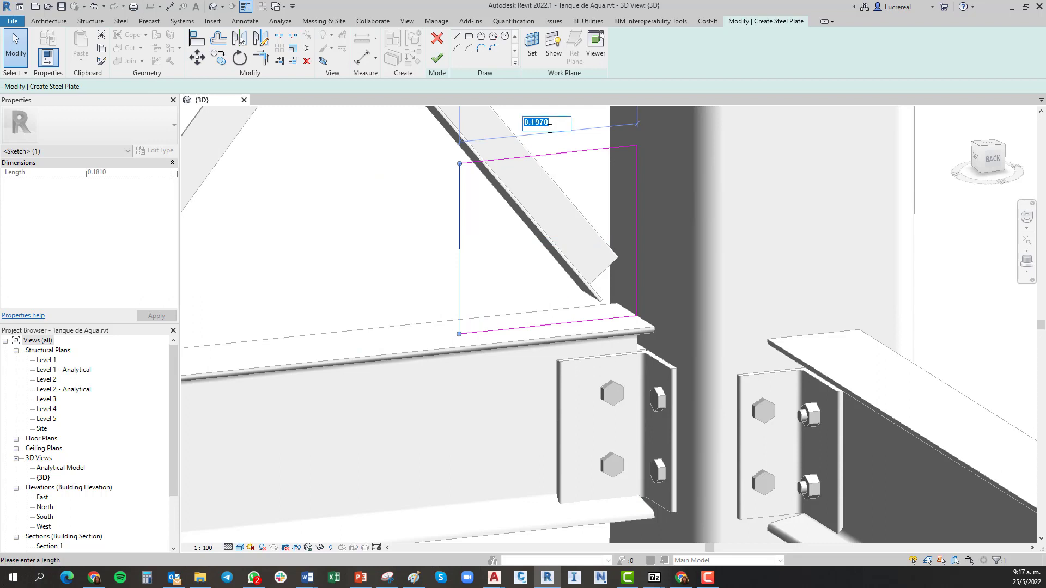
text(0.26)
key(Return)
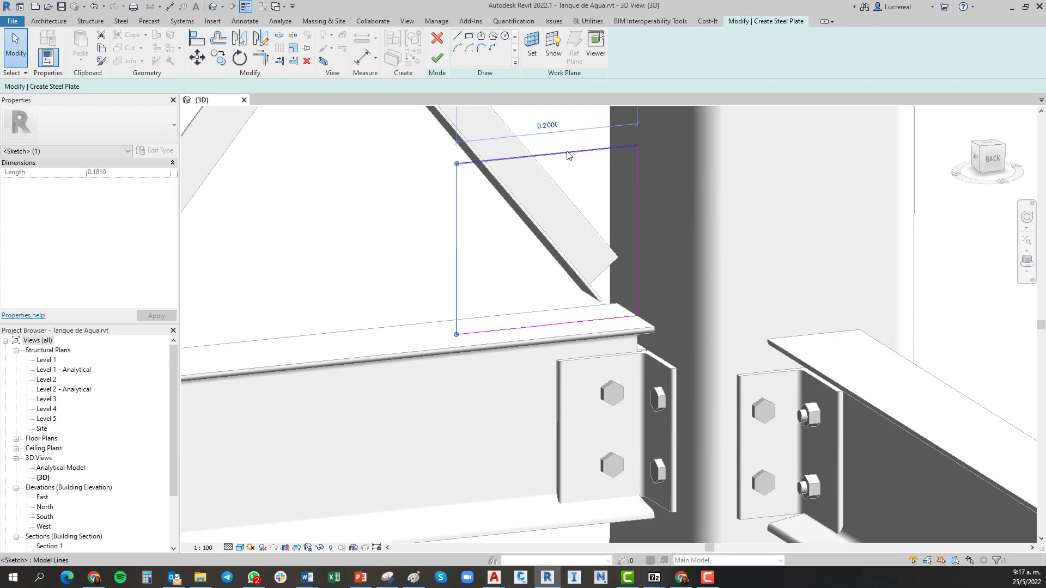
click(566, 152)
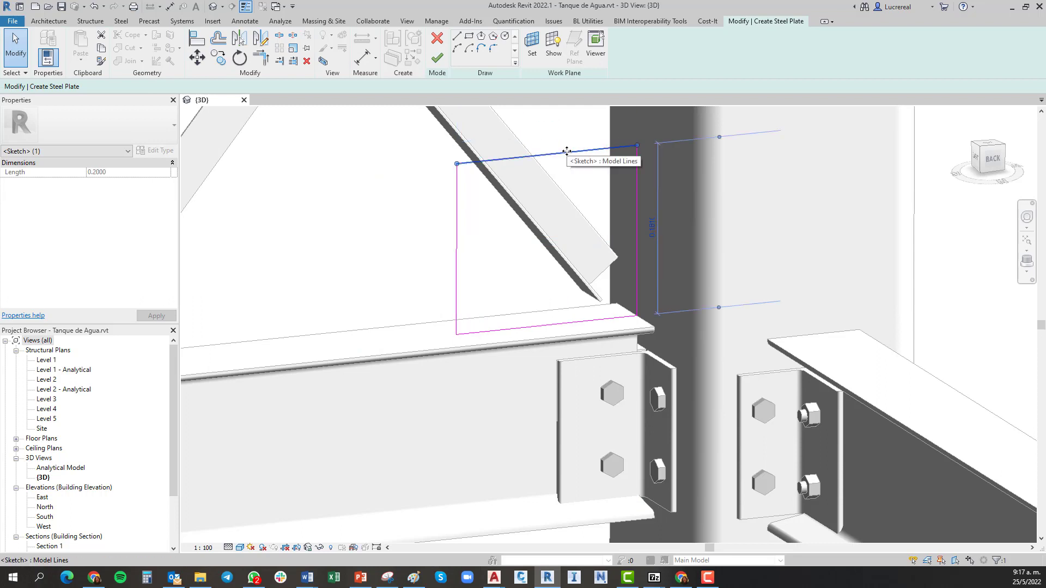
click(652, 227)
text(0.2)
key(Return)
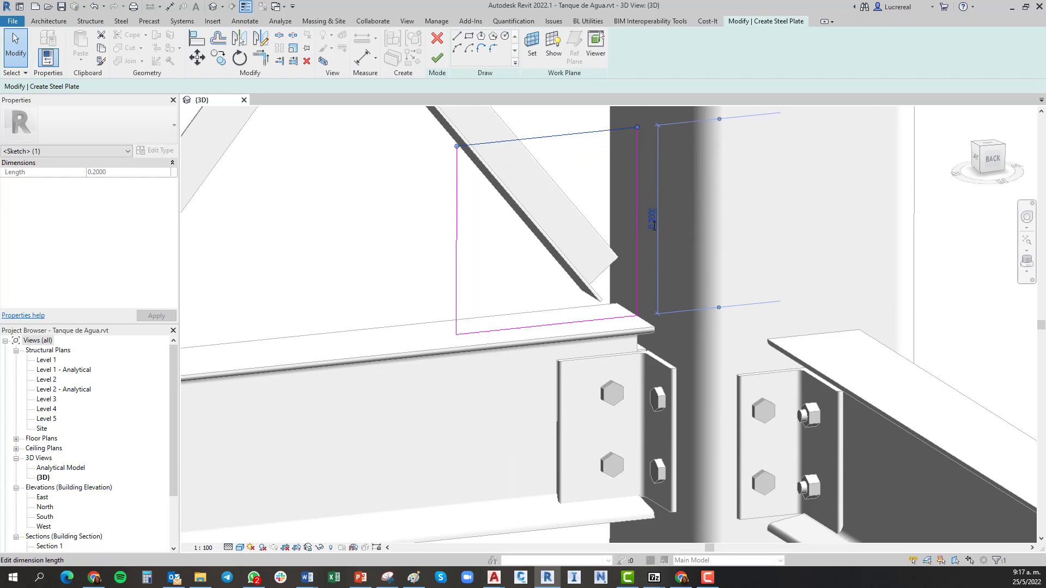
click(437, 58)
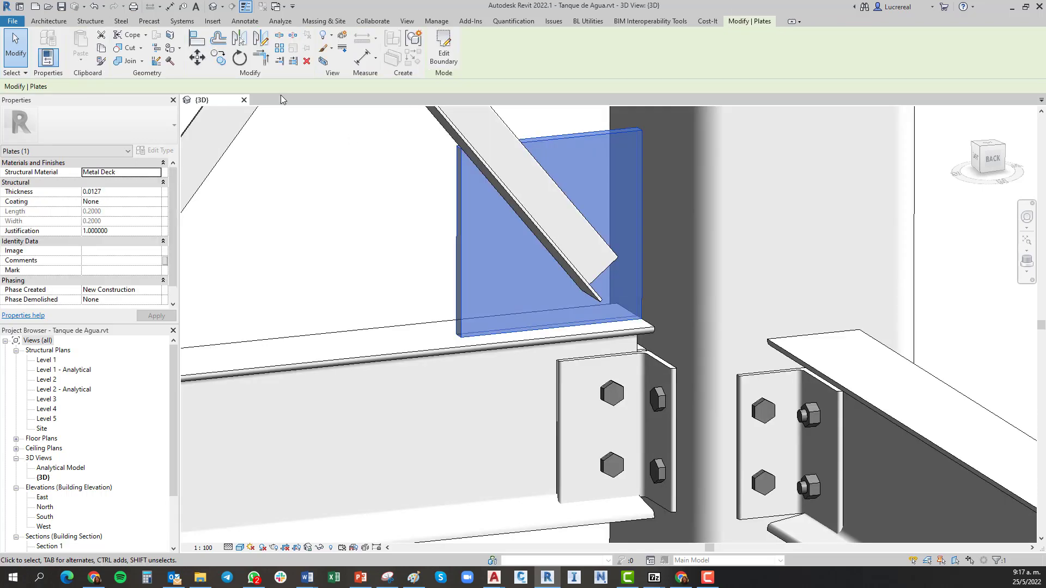
Apply a Corner Cut to the new plate's upper corner farthest from the column.
click(121, 20)
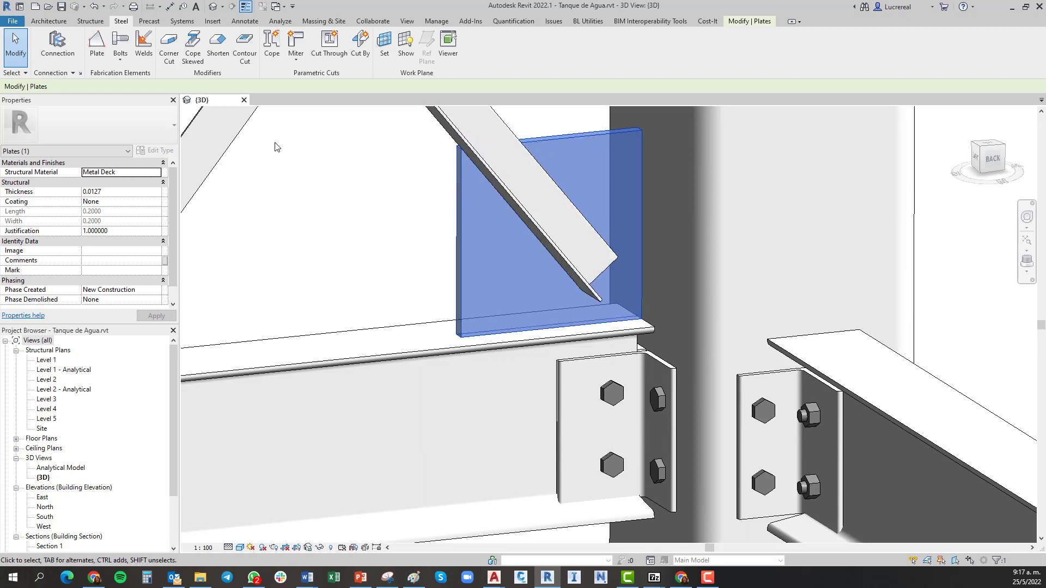
click(166, 45)
click(460, 166)
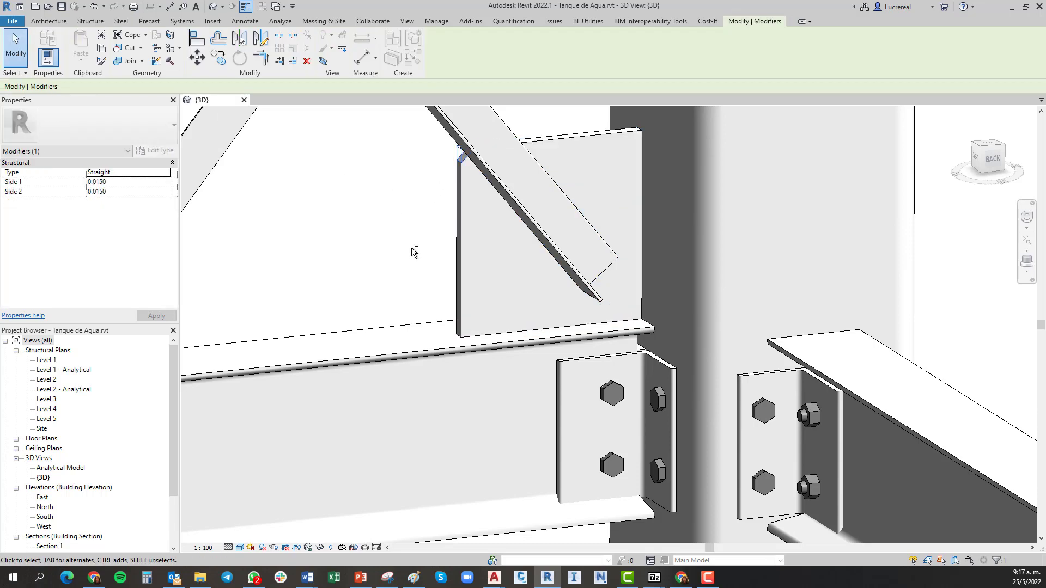
Set Side 1 and Side 2 of the plate's straight corner cut to 0.04 m and apply the change.
shift+middle_drag(413, 251, 738, 252)
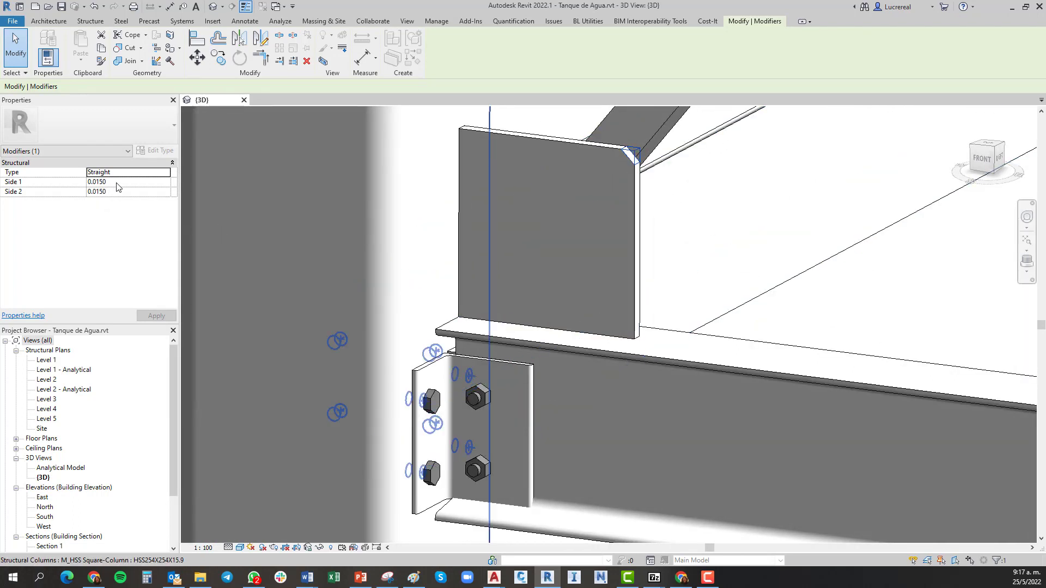
click(89, 183)
drag(96, 182, 132, 187)
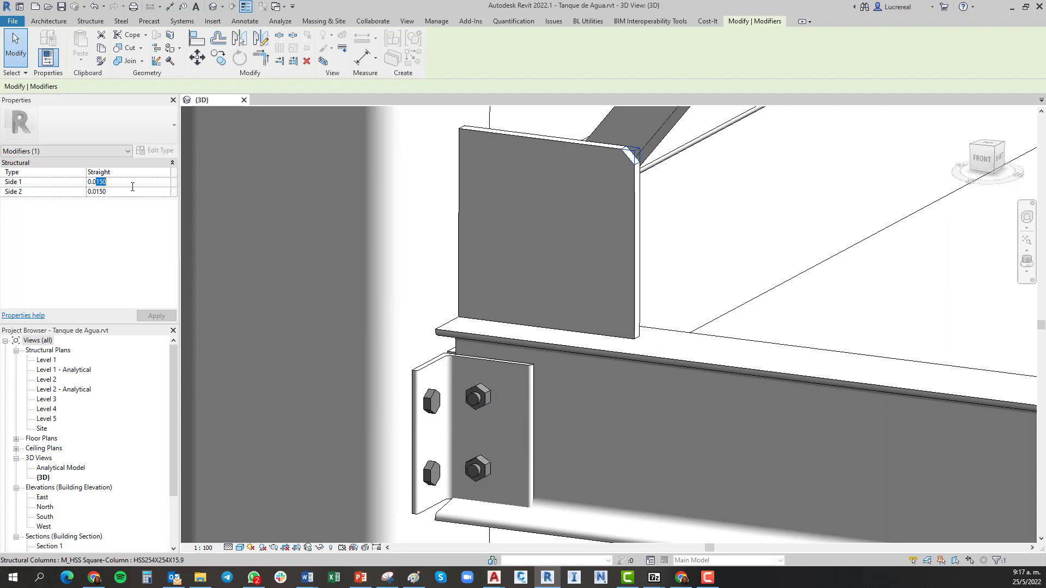
text(400)
click(98, 195)
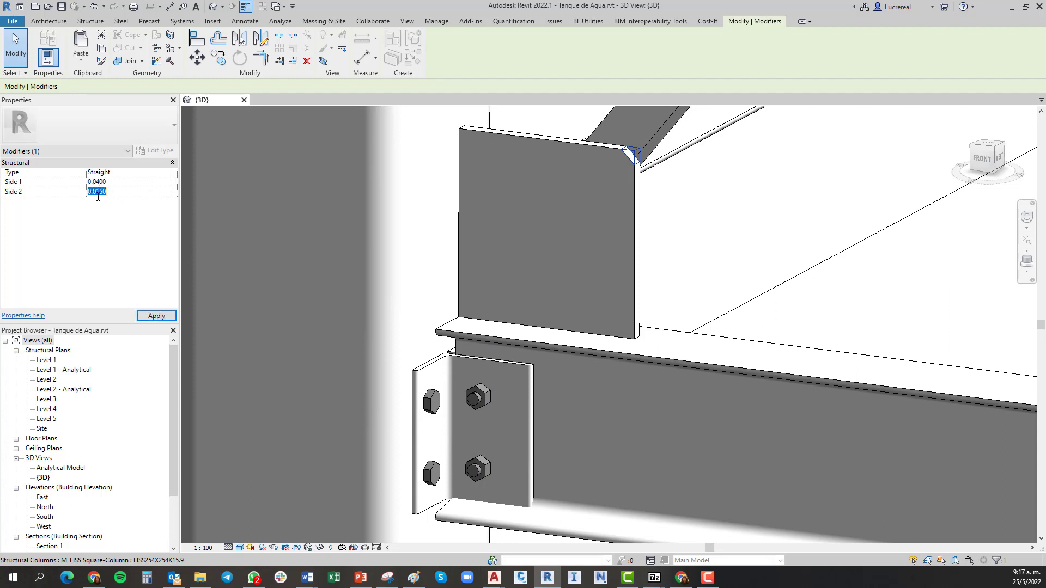
drag(98, 195, 103, 195)
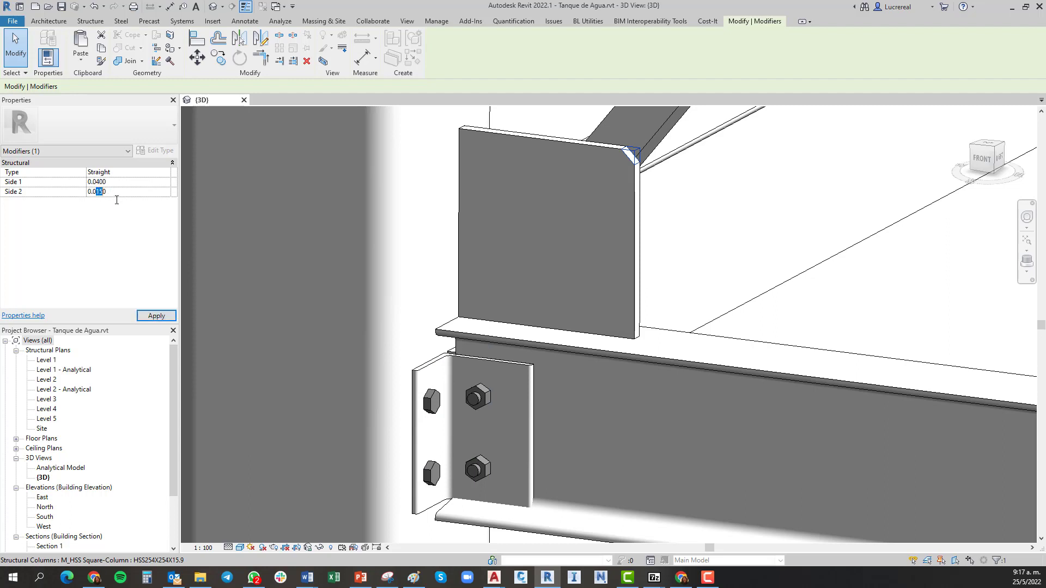
click(145, 314)
click(751, 272)
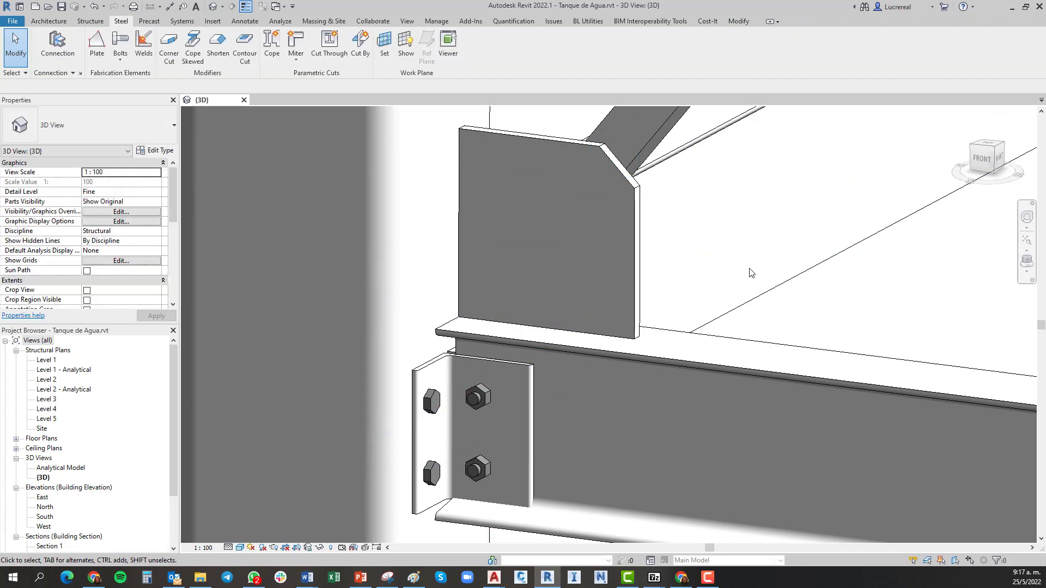
Bolt the diagonal brace to the gusset plate with a circular bolt pattern of about 0.017 m radius.
click(562, 155)
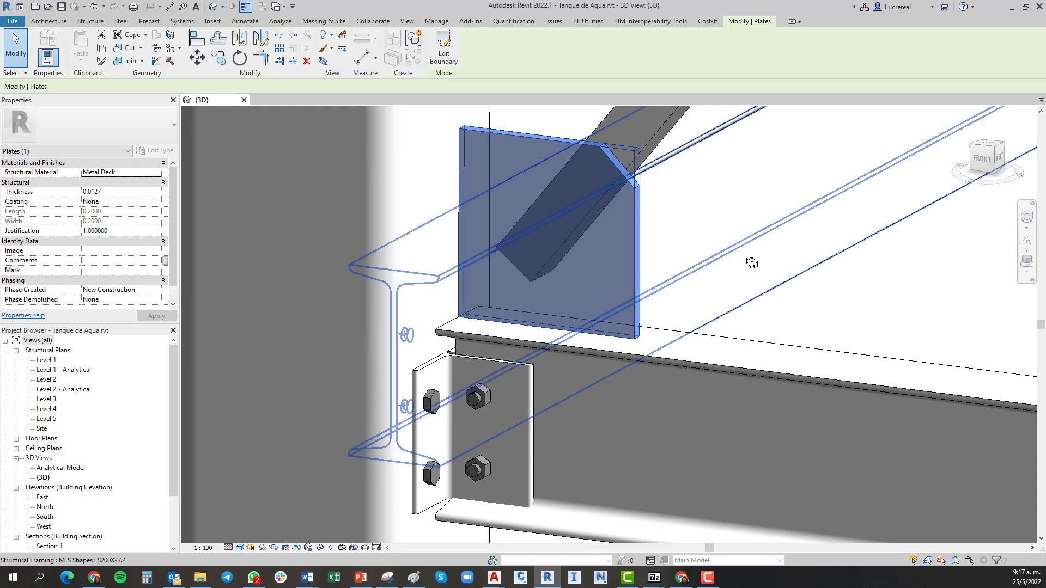
shift+middle_drag(751, 263, 368, 281)
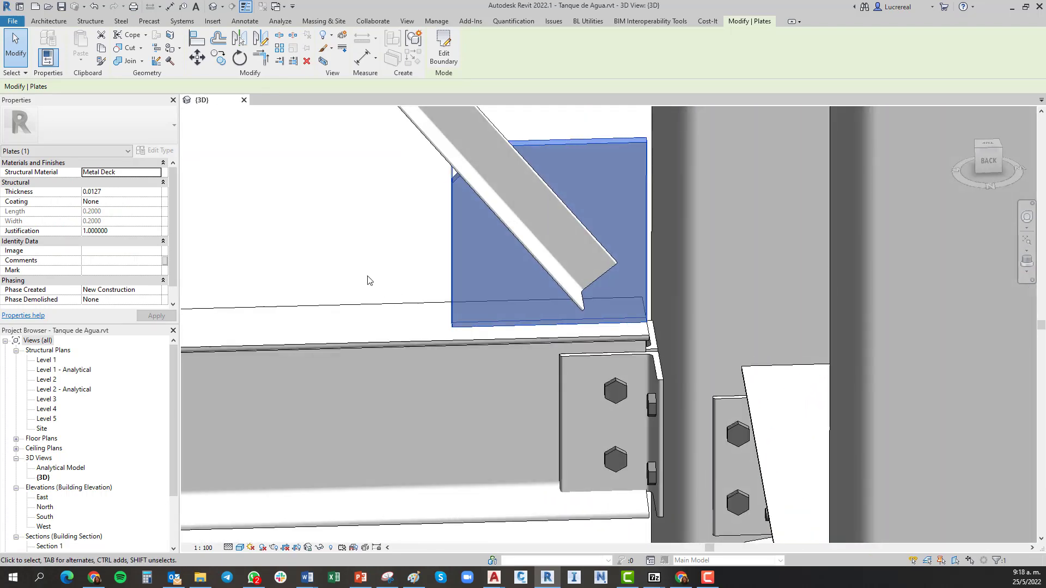
shift+middle_drag(352, 221, 396, 308)
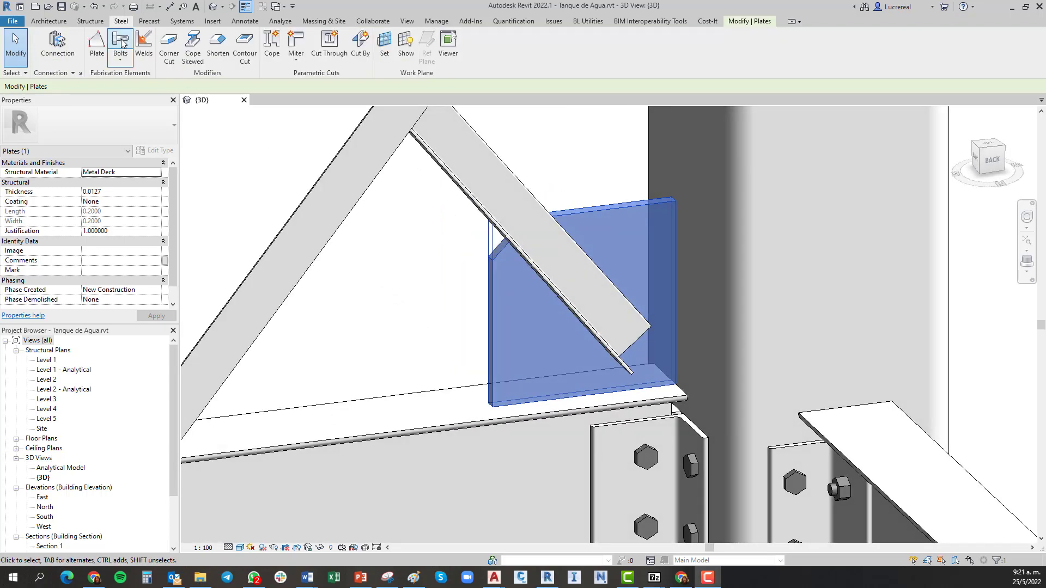
click(121, 42)
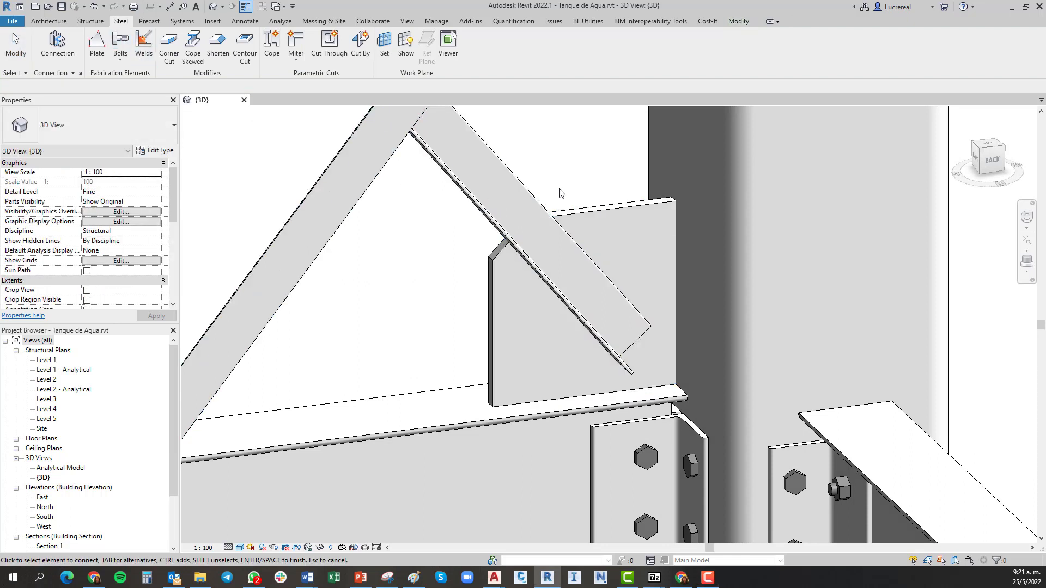
drag(564, 180, 496, 257)
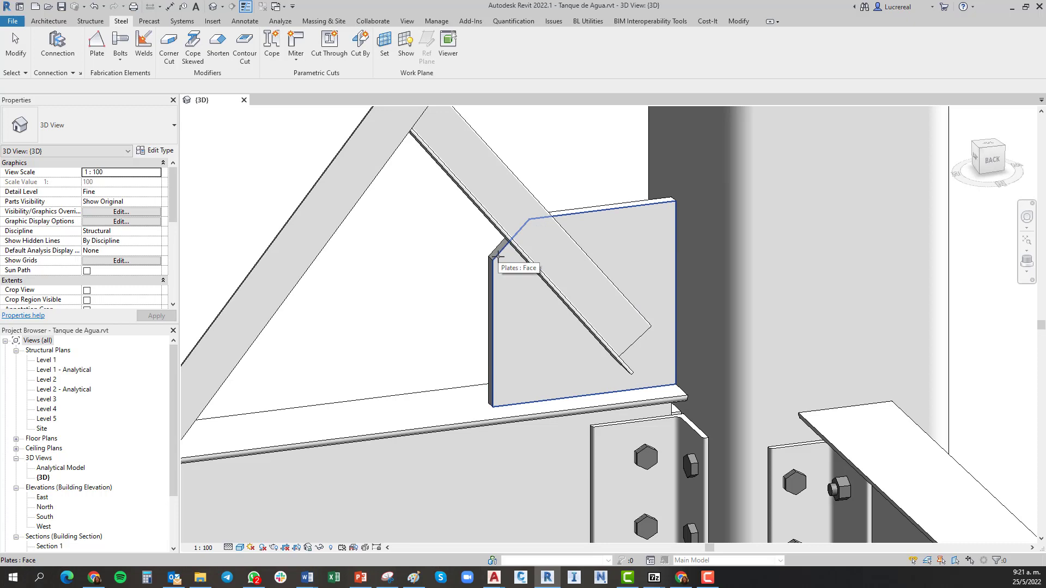
click(601, 299)
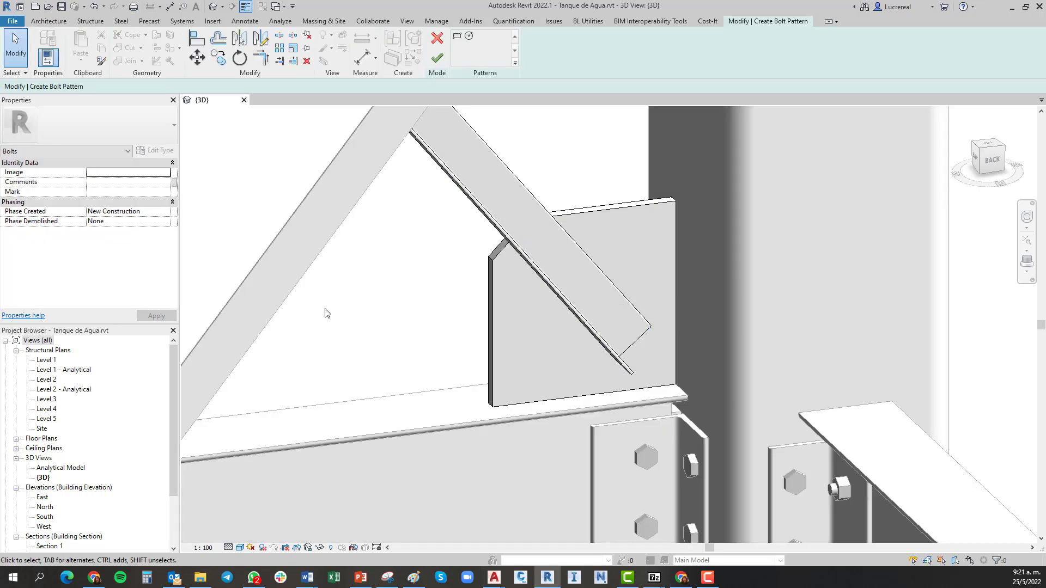
click(470, 38)
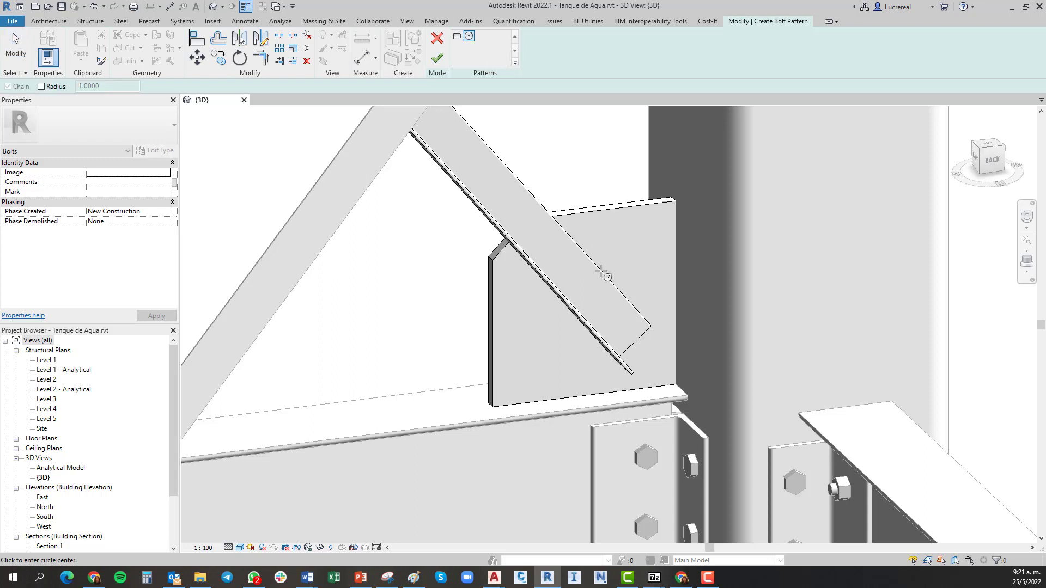
click(600, 304)
click(611, 315)
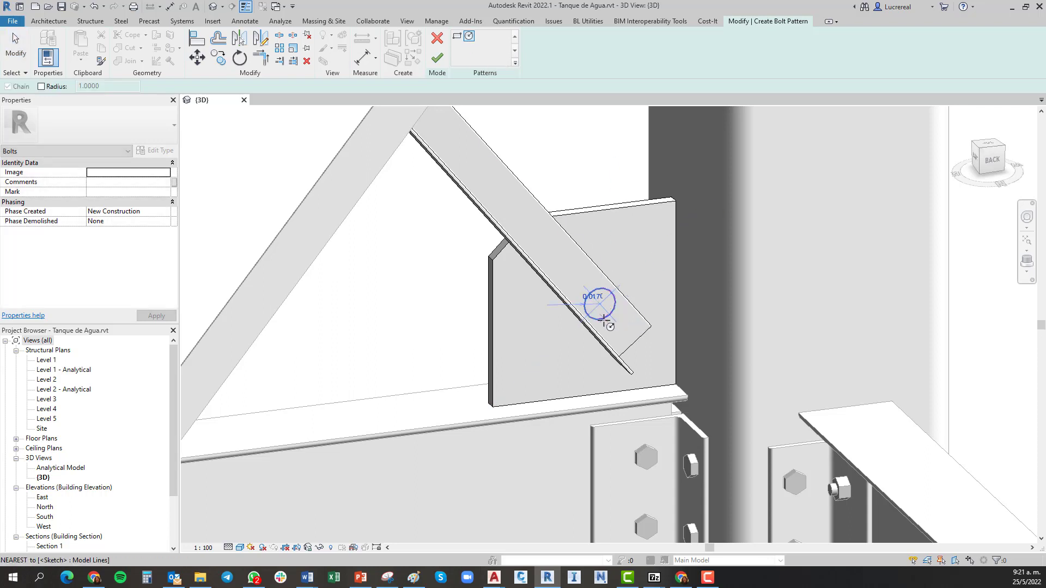
click(438, 66)
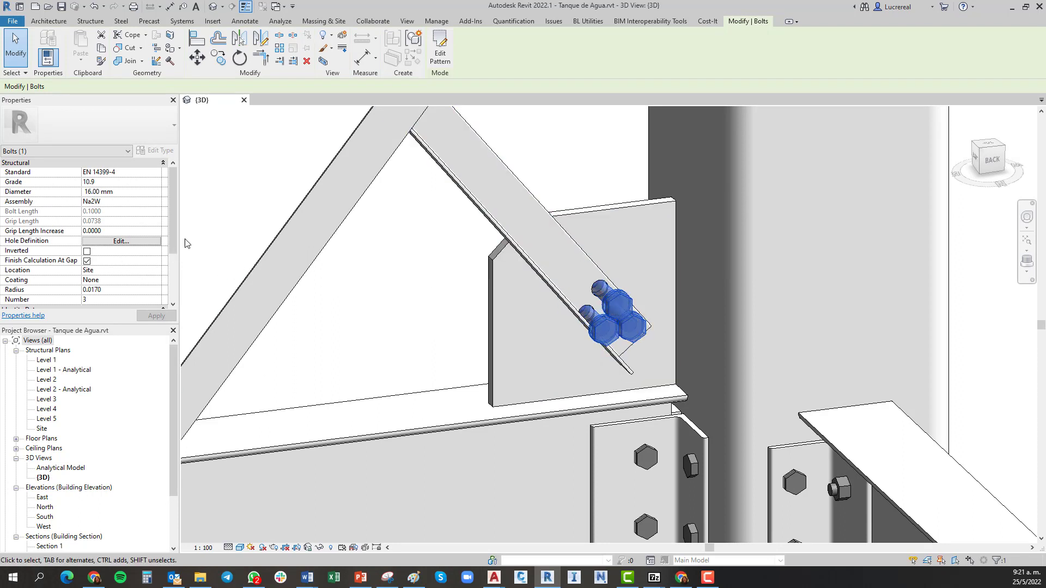
Examine the bolt pattern's properties and the available options for bolt standard, grade and diameter.
scroll(165, 272, down, 2)
scroll(165, 271, up, 2)
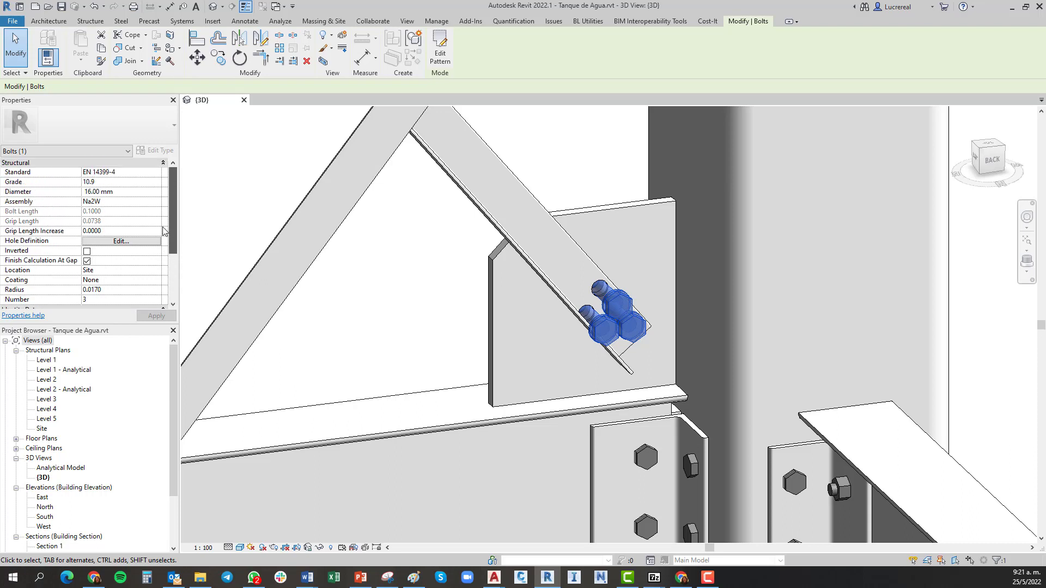
click(155, 174)
click(156, 174)
click(156, 174)
click(157, 184)
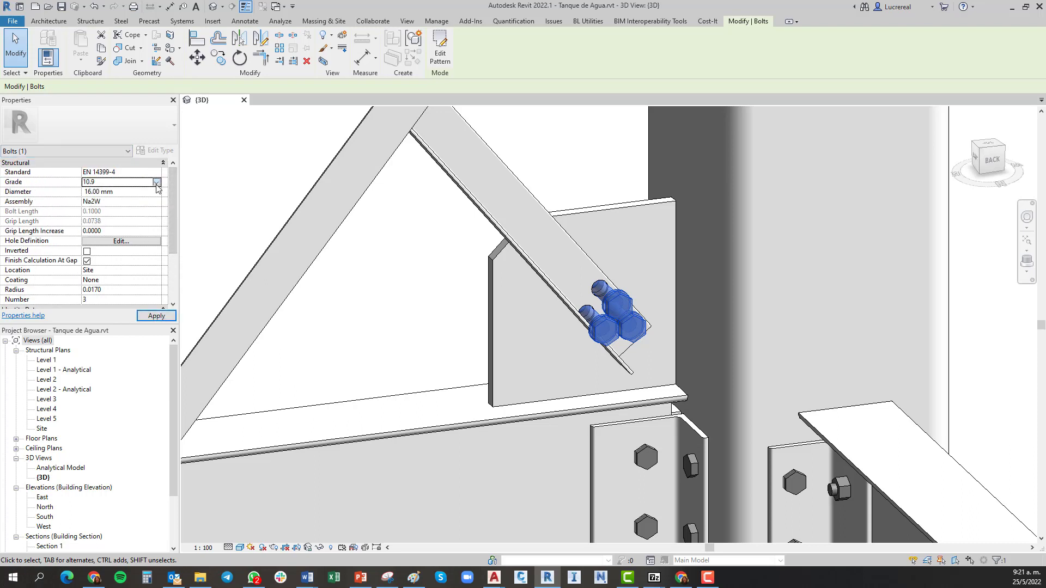
click(155, 193)
click(156, 193)
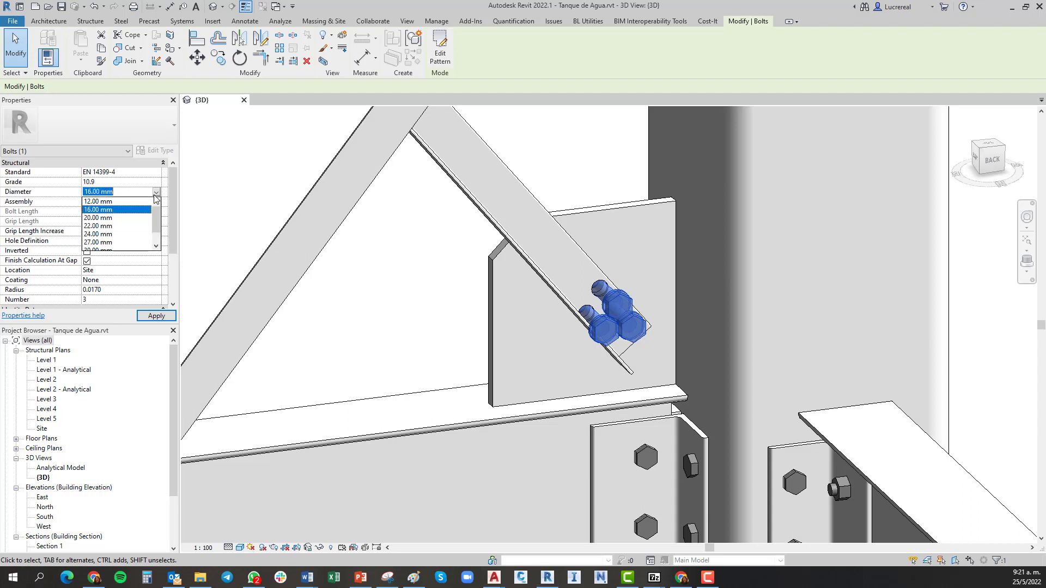
click(155, 194)
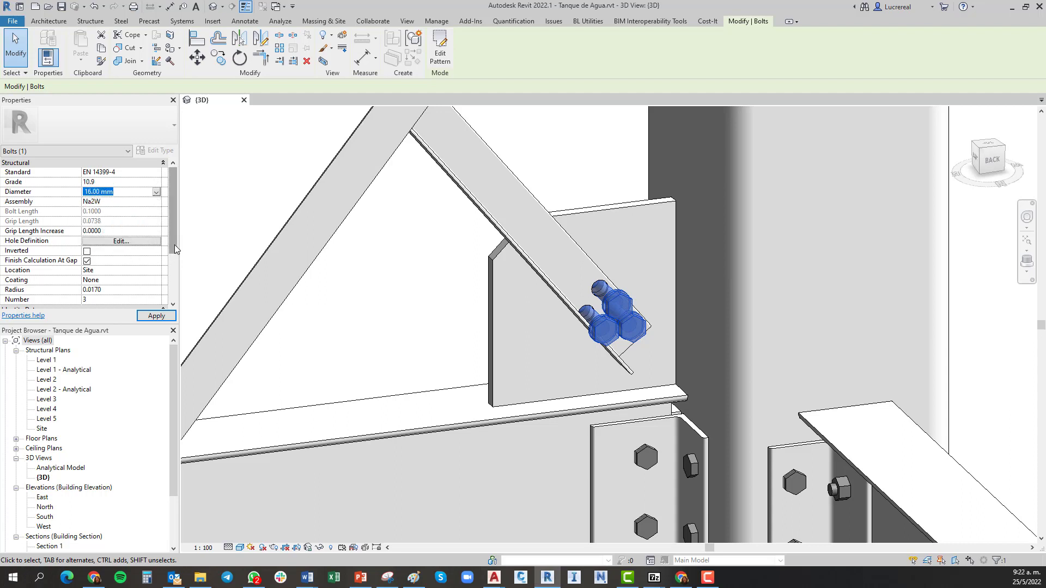
Reduce the brace's circular bolt pattern to 1 bolt and move that bolt closer to the brace's lower end.
scroll(160, 270, down, 3)
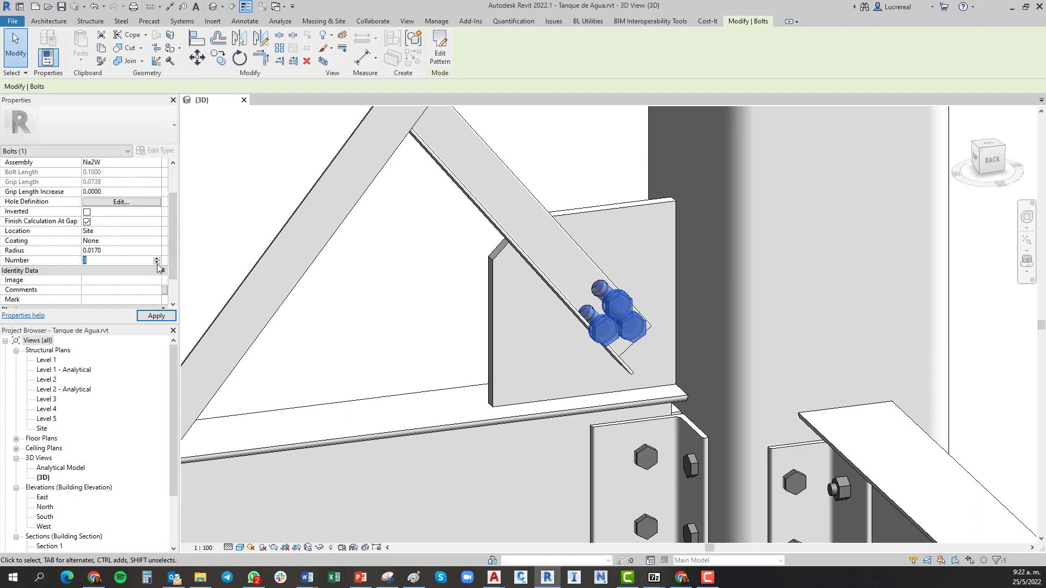
click(156, 315)
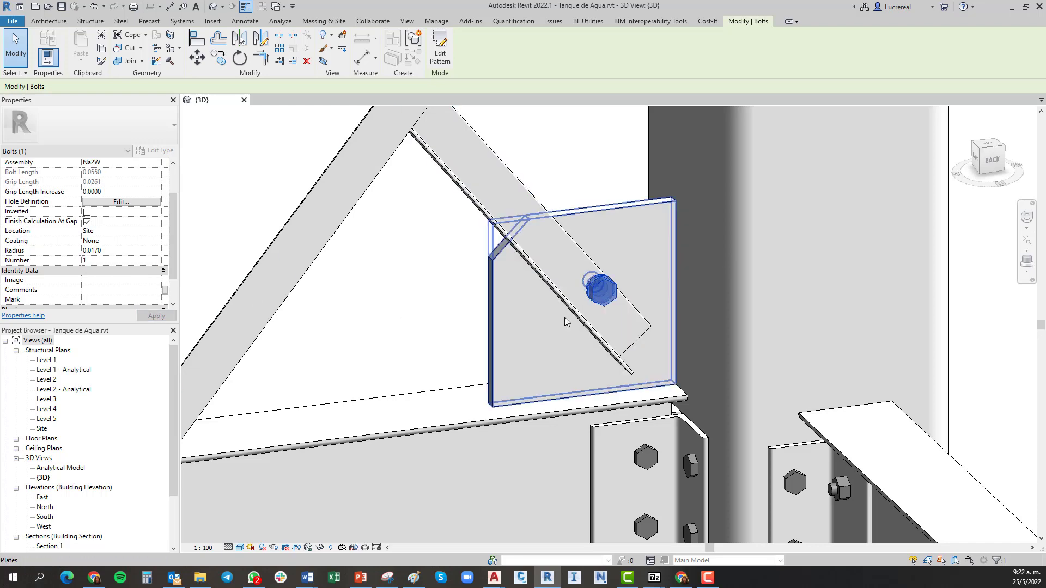
drag(598, 301, 604, 323)
click(405, 332)
Inspect the bolted gusset plates and brace connections from close up and across the whole water tower.
scroll(398, 321, down, 5)
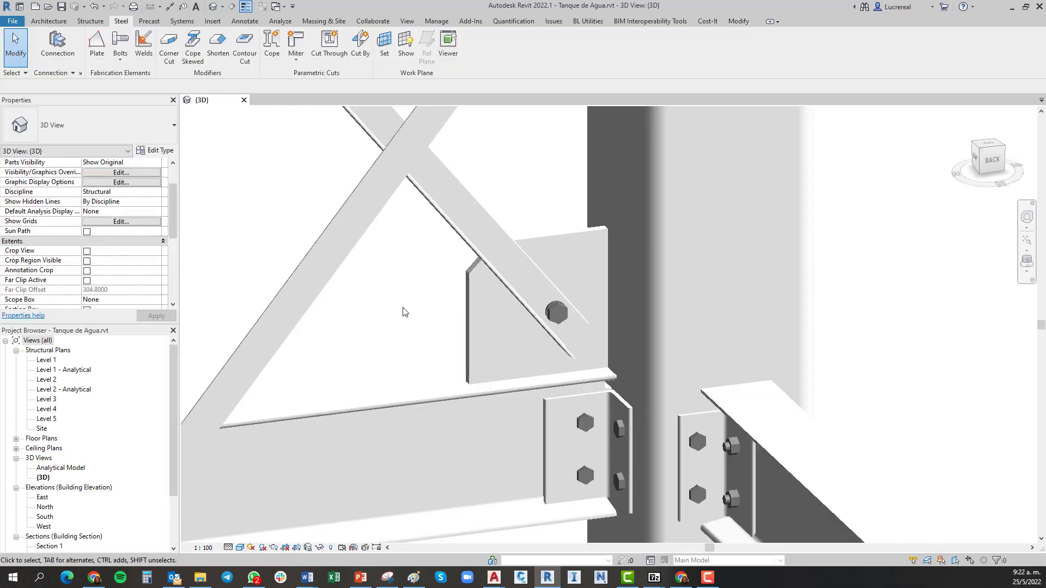
scroll(403, 312, down, 3)
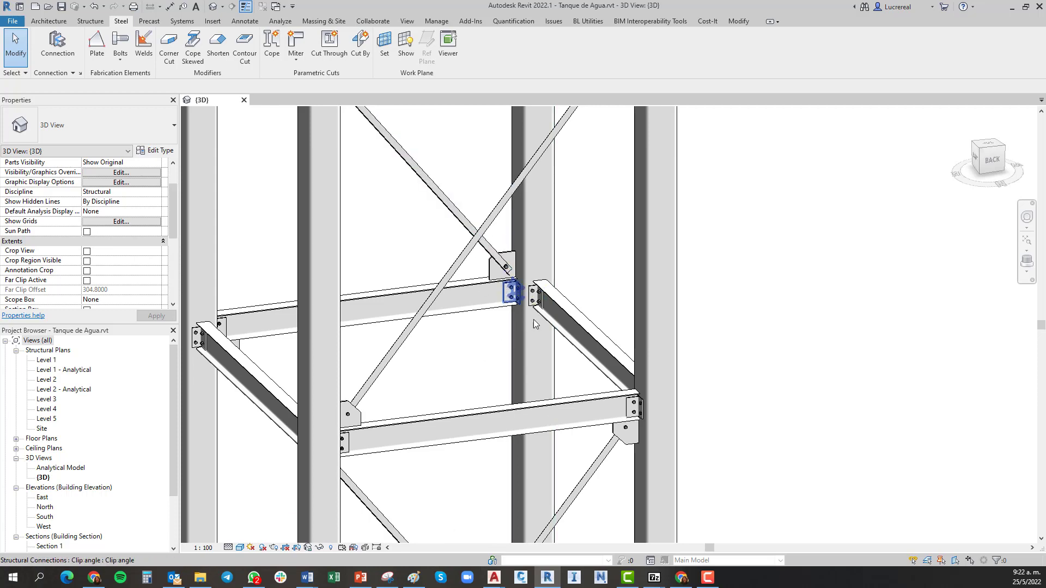
mouse_move(653, 354)
shift+middle_down()
mouse_move(642, 423)
mouse_move(507, 417)
mouse_move(602, 418)
mouse_move(537, 439)
mouse_move(549, 408)
mouse_move(536, 357)
shift+middle_up()
scroll(596, 416, down, 5)
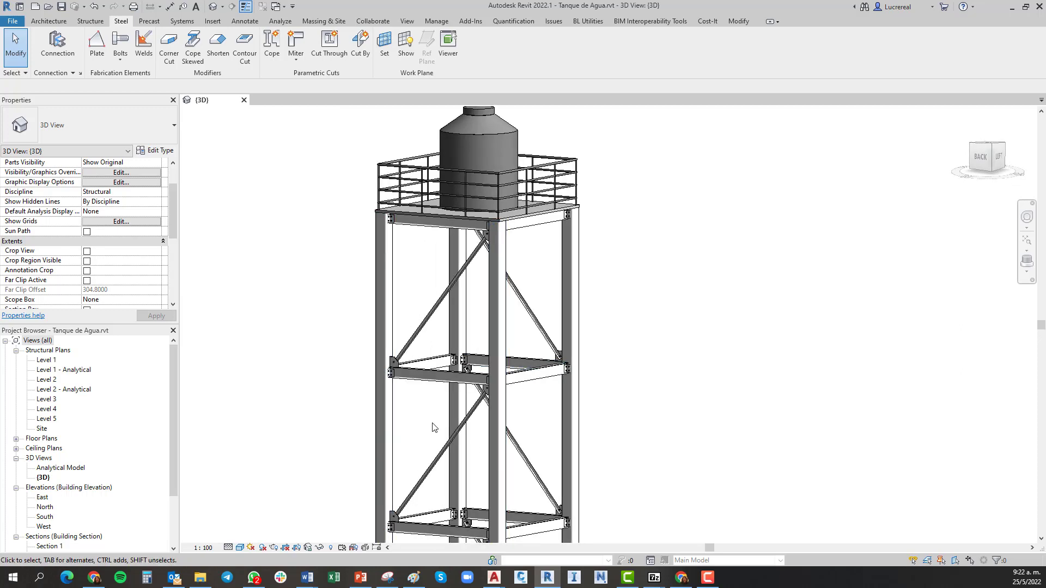
scroll(423, 441, up, 3)
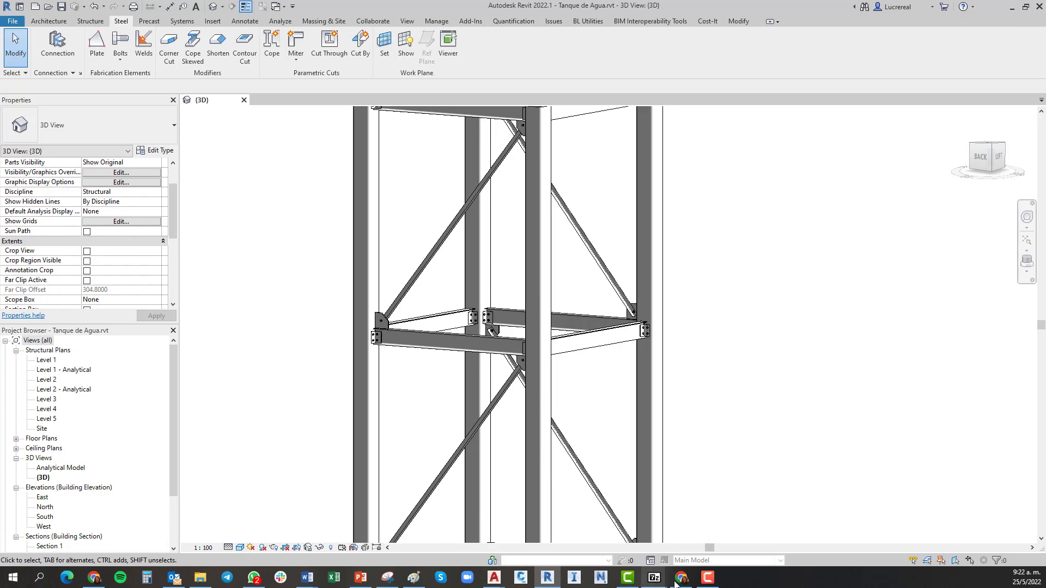
Switch to the PowerPoint presentation on metal connections and start the slide show from the CONTACTO slide.
click(361, 579)
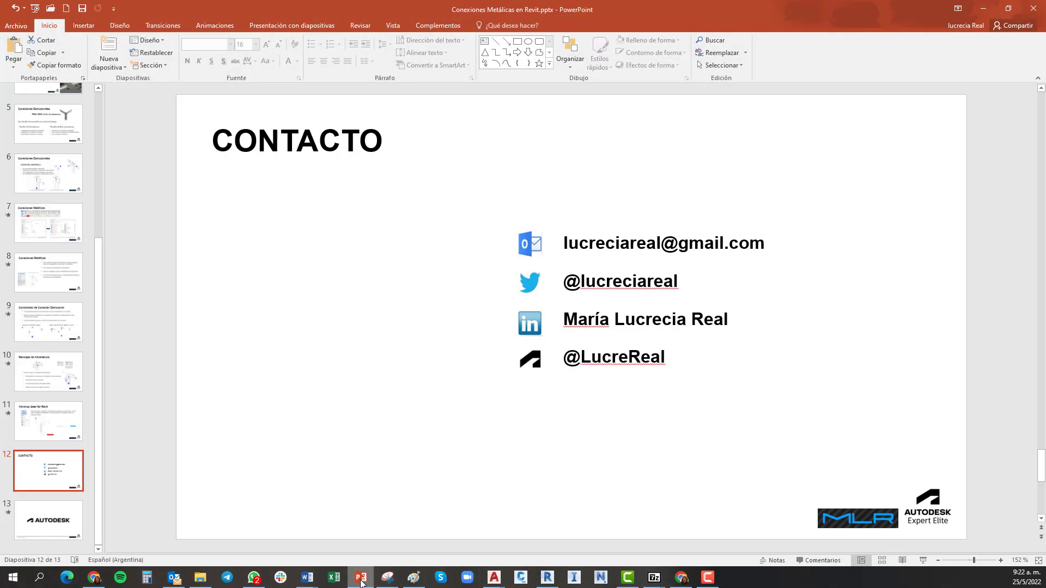
click(922, 561)
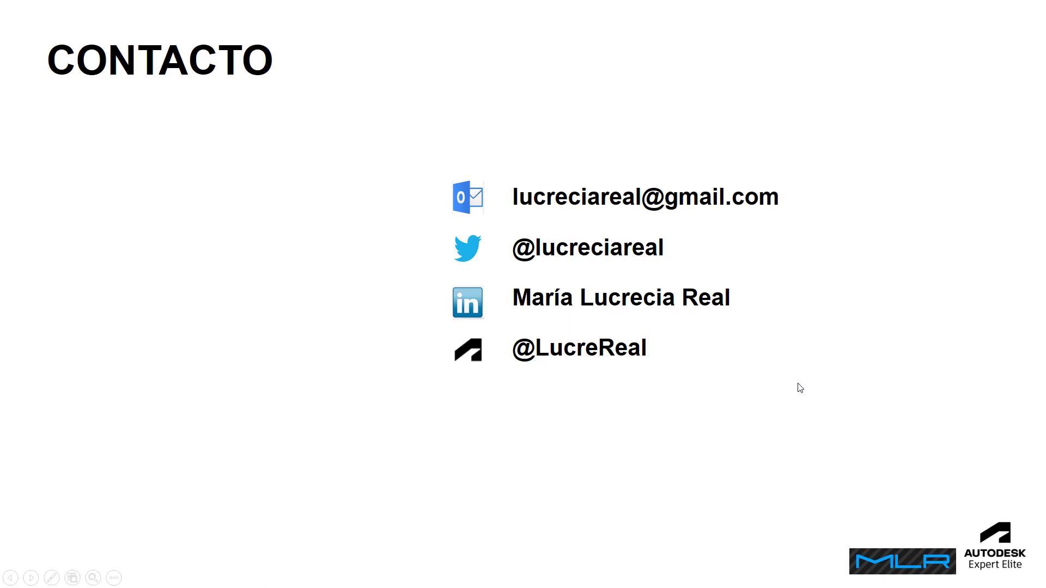